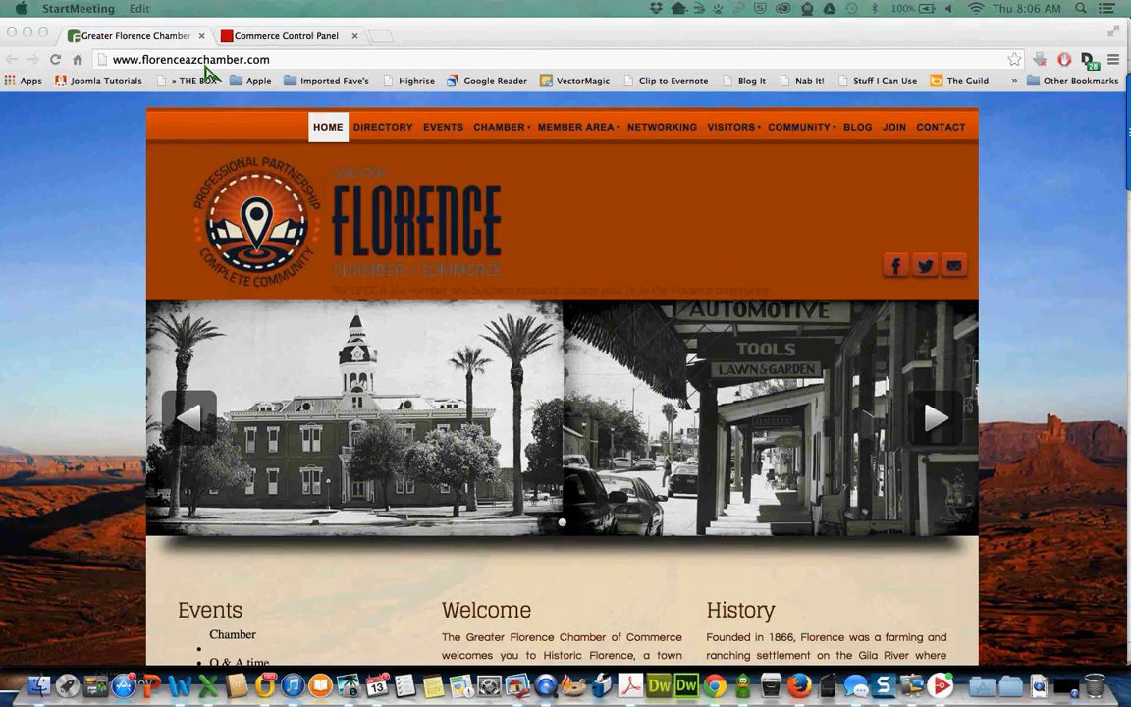
- Open the Greater Florence Chamber member login page from the MEMBER AREA menu's LOGIN link
{"action": "left_click", "coordinate": [599, 138]}
{"action": "mouse_move", "coordinate": [565, 156]}
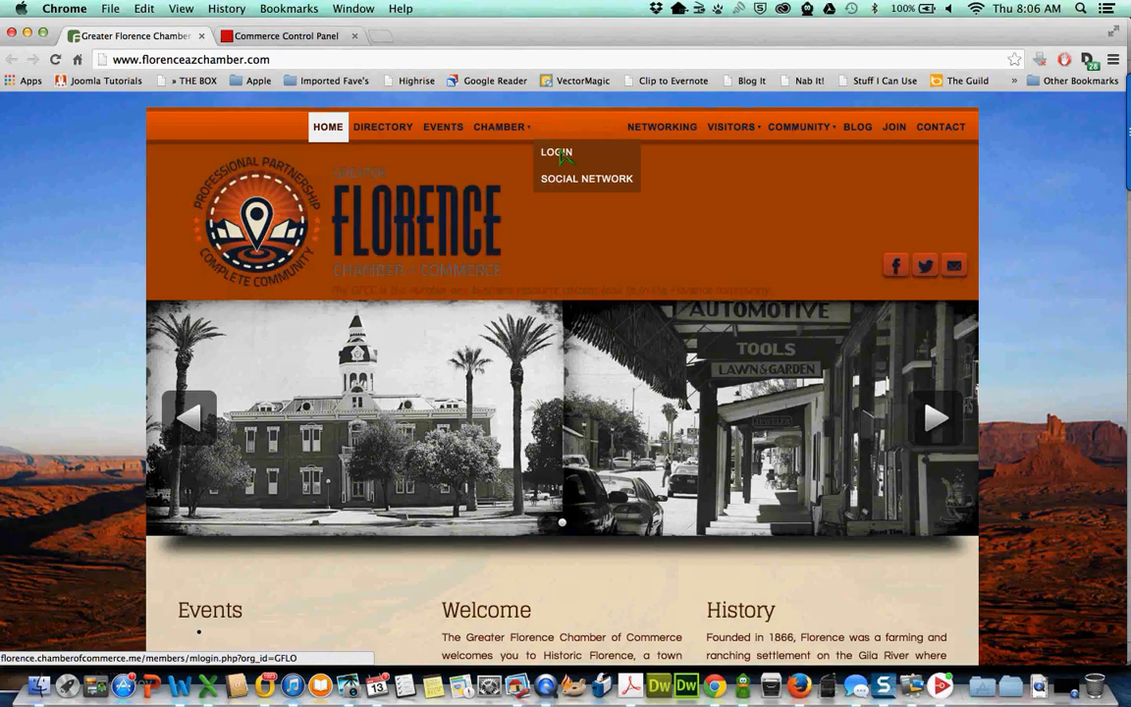
{"action": "left_click", "coordinate": [567, 157]}
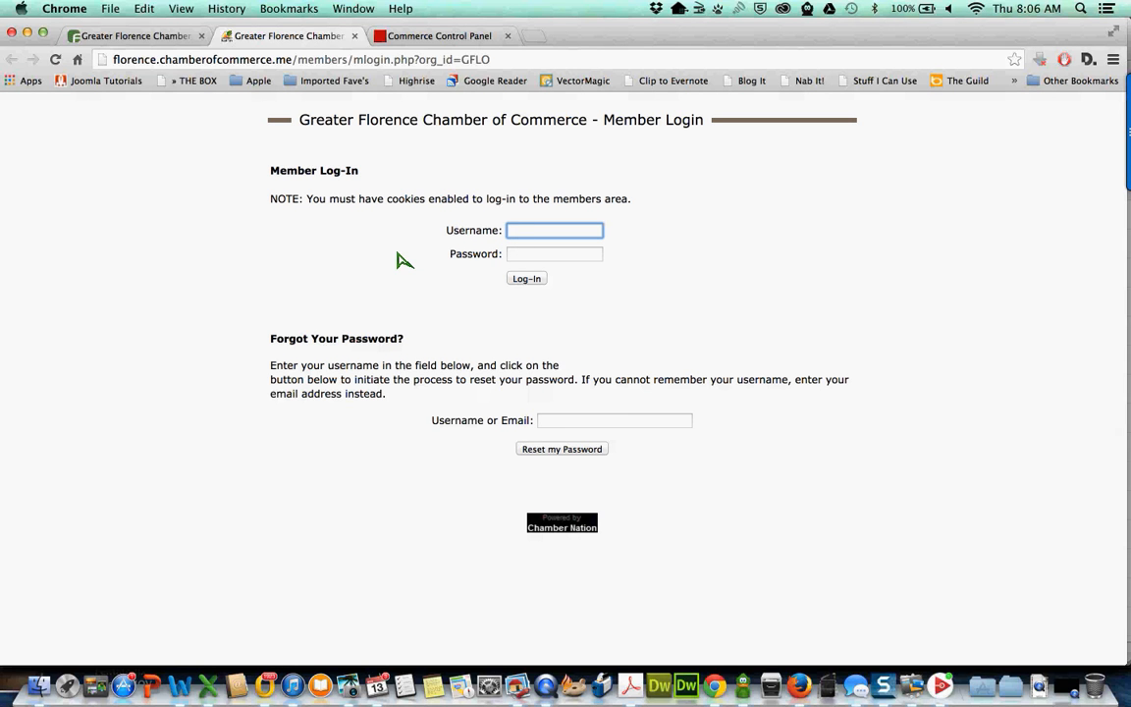
{"action": "left_click", "coordinate": [551, 426]}
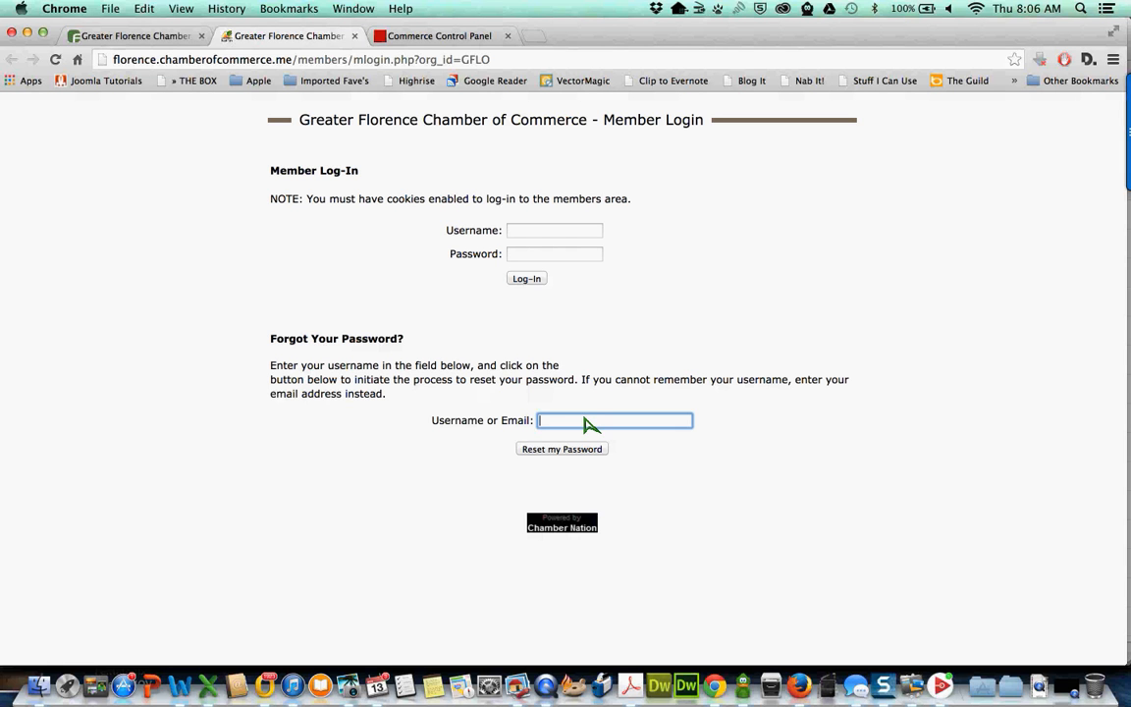
- Sign in to Chamber Nation with the member's username and password
{"action": "left_click", "coordinate": [519, 233]}
{"action": "left_click", "coordinate": [519, 235]}
{"action": "left_click", "coordinate": [330, 314]}
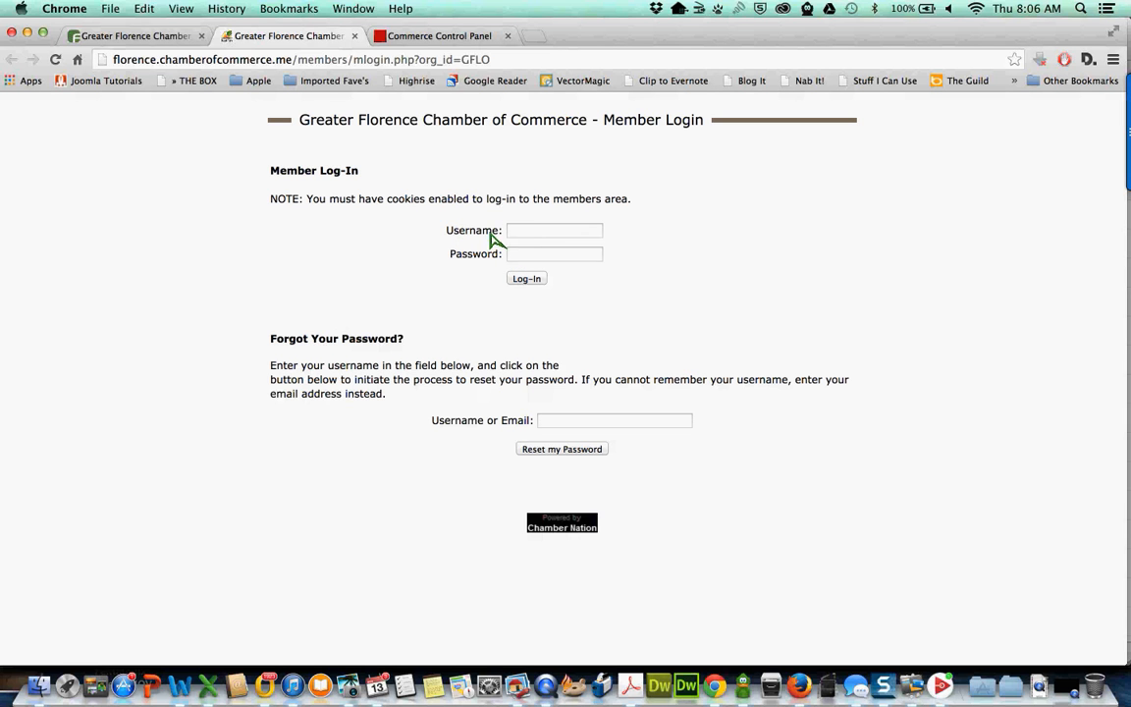
{"action": "left_click", "coordinate": [528, 233]}
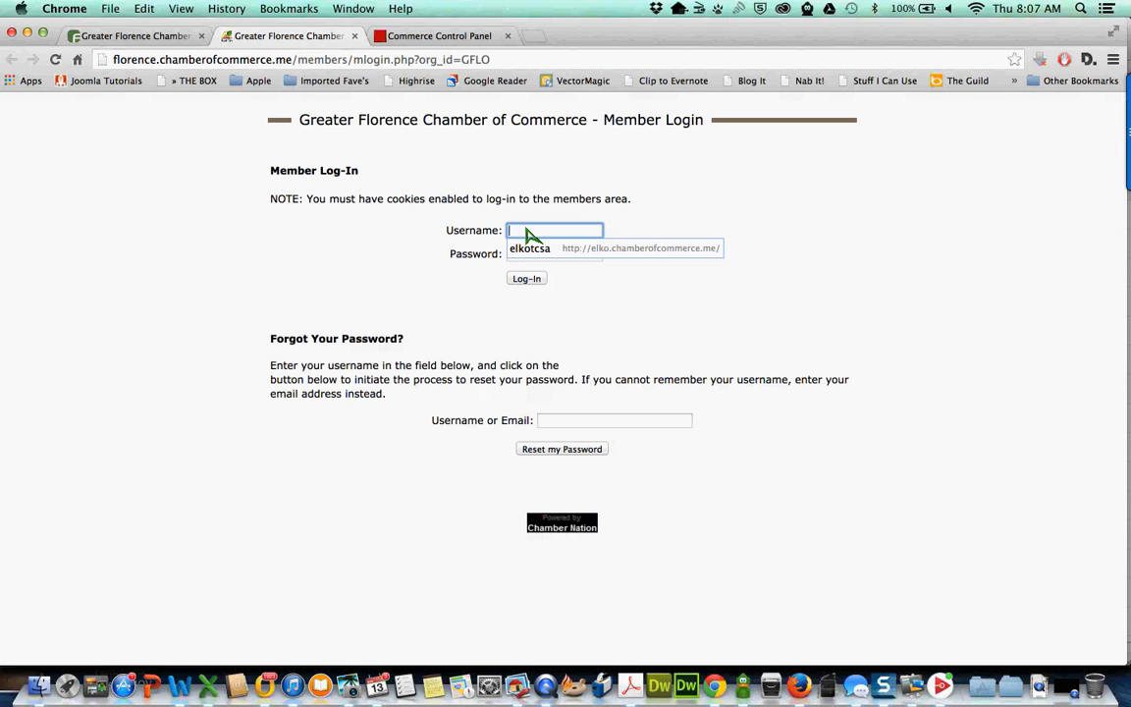
{"action": "type", "text": "florence"}
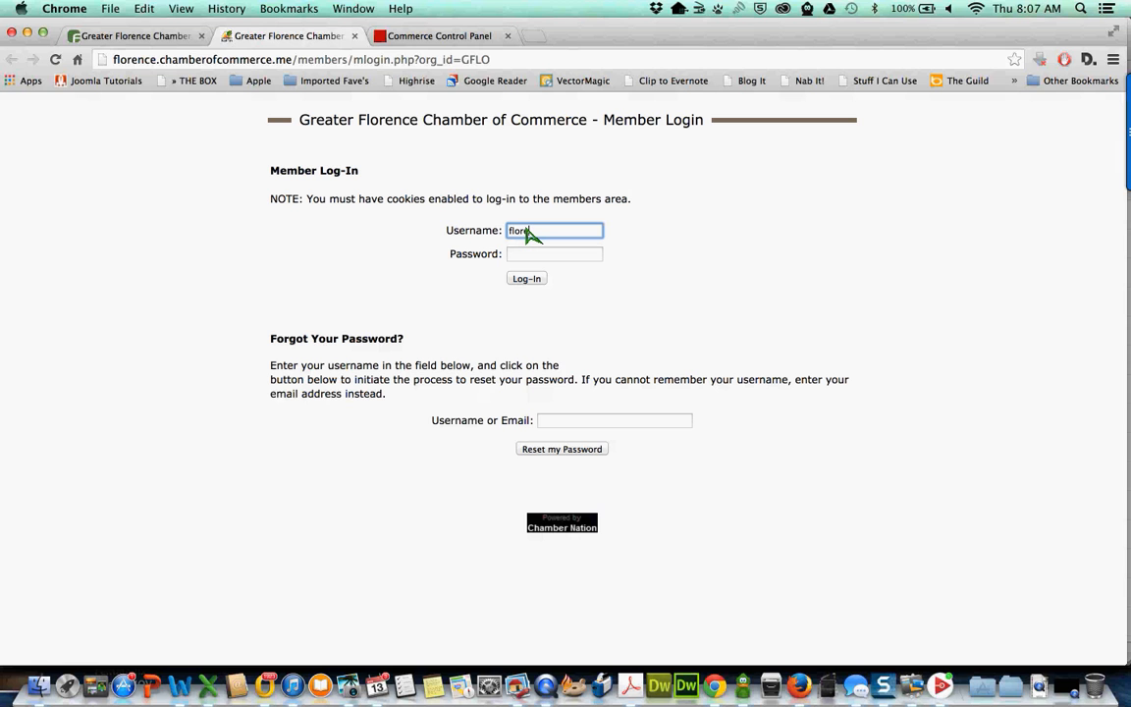
{"action": "type", "text": "ryan"}
{"action": "key", "text": "Tab"}
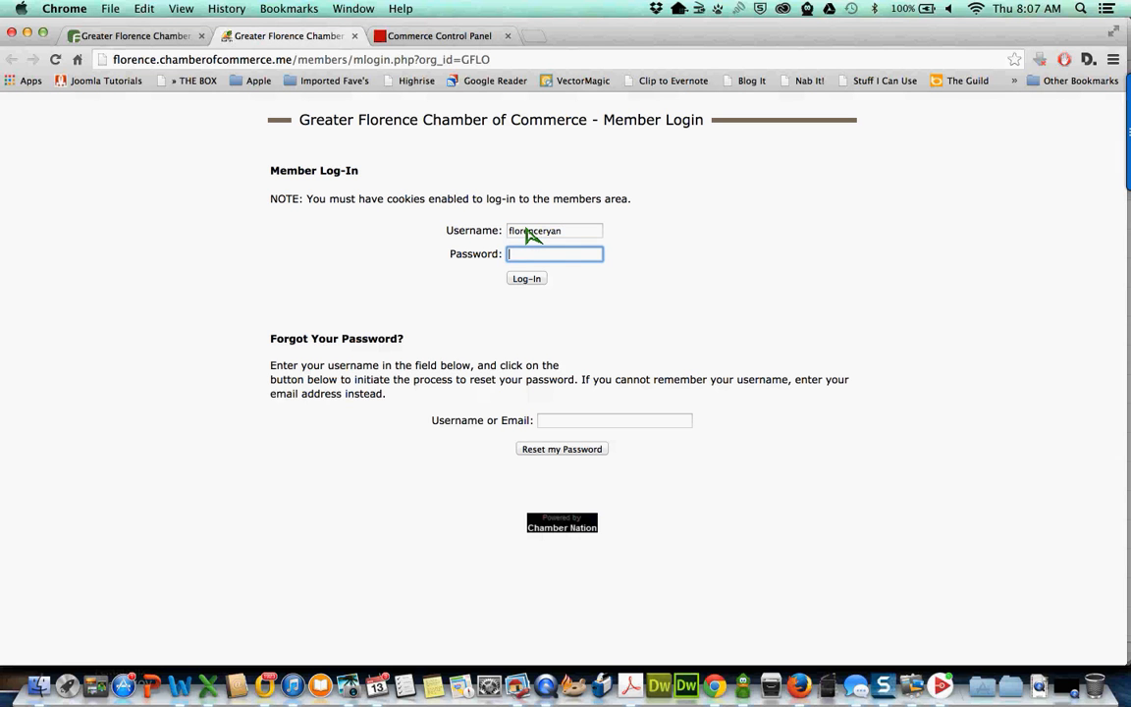
{"action": "type", "text": "******"}
{"action": "left_click", "coordinate": [534, 279]}
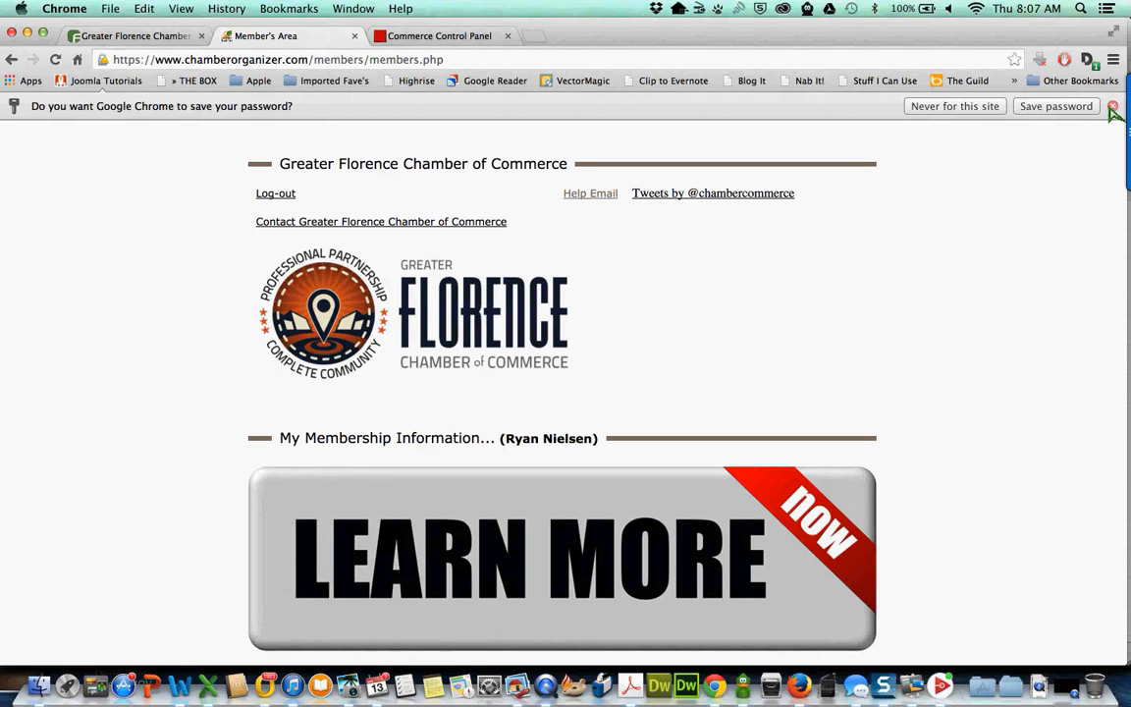
- Dismiss Chrome's save-password bar and review the membership, billing and website setup sections
{"action": "left_click", "coordinate": [1113, 106]}
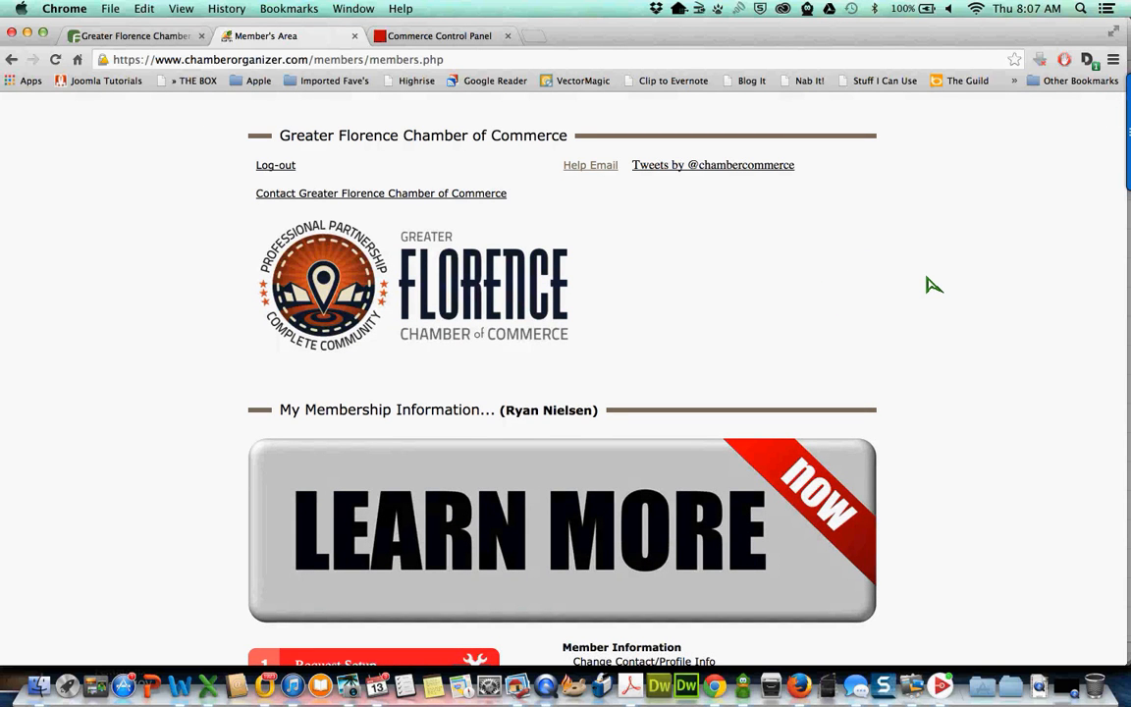
{"action": "scroll", "coordinate": [933, 285], "scroll_direction": "down", "scroll_amount": 2}
{"action": "scroll", "coordinate": [933, 285], "scroll_direction": "down", "scroll_amount": 2}
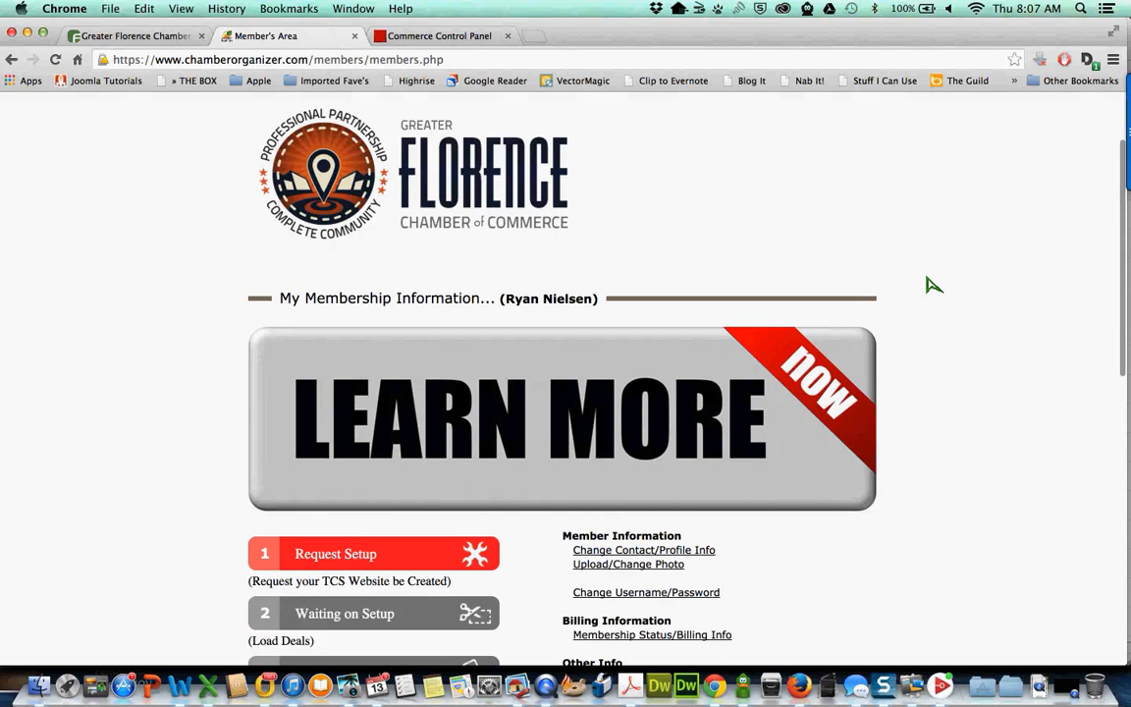
{"action": "scroll", "coordinate": [933, 285], "scroll_direction": "down", "scroll_amount": 2}
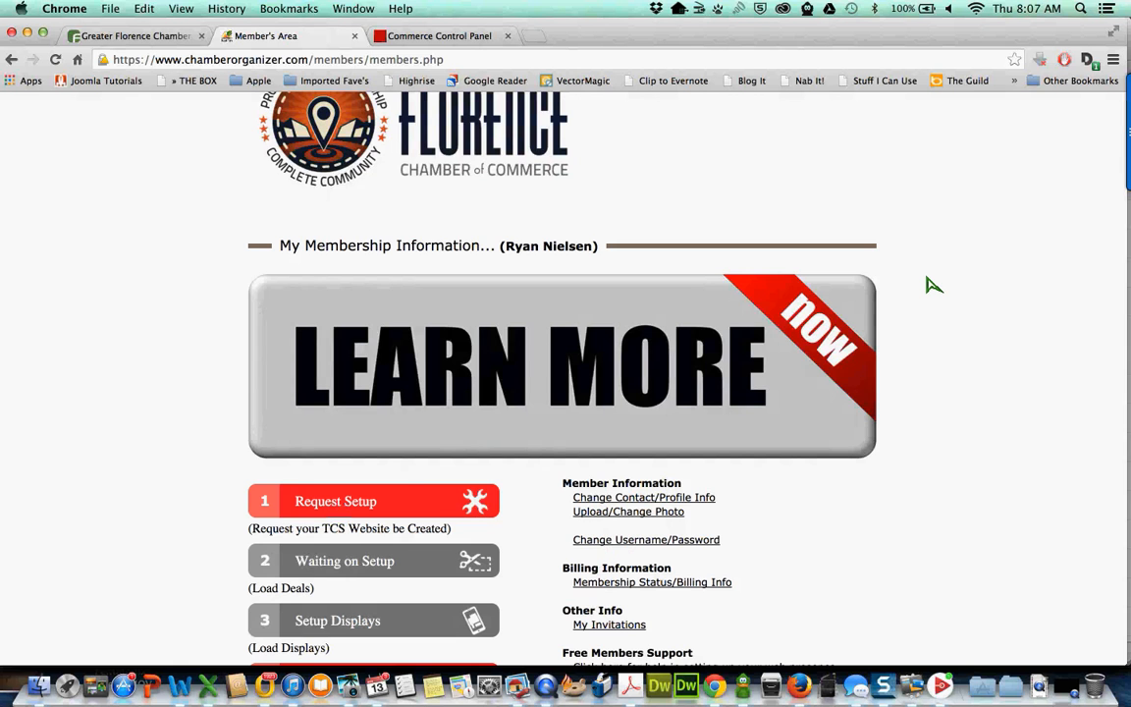
{"action": "scroll", "coordinate": [933, 284], "scroll_direction": "down", "scroll_amount": 5}
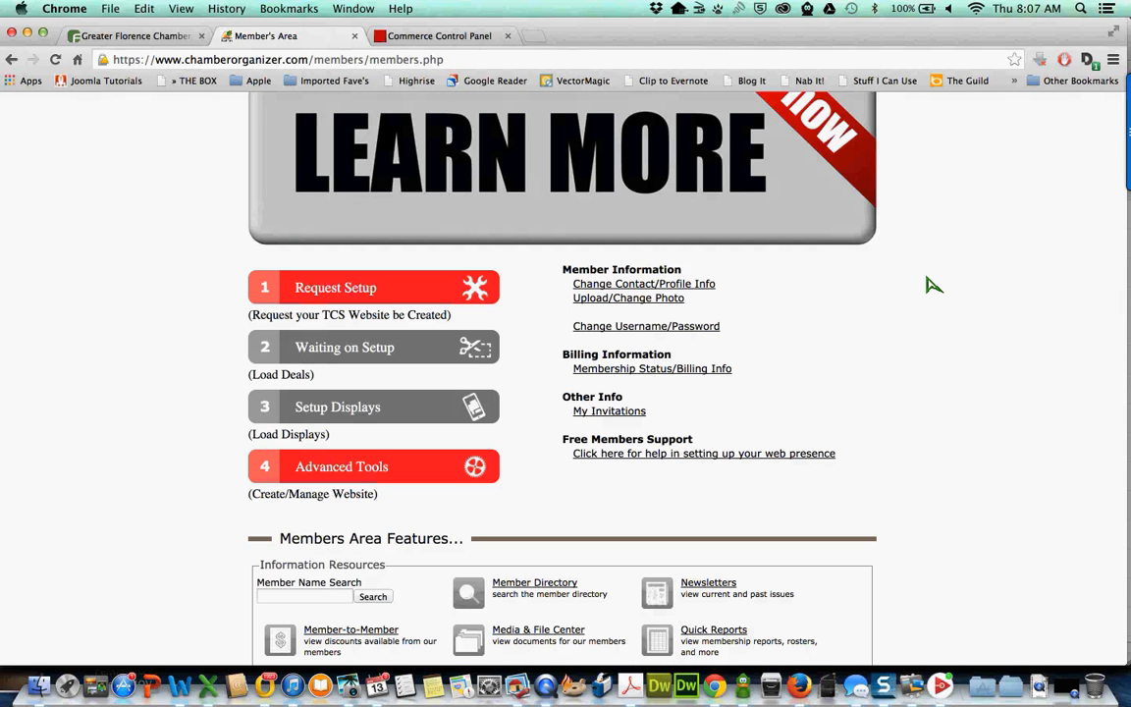
{"action": "scroll", "coordinate": [933, 285], "scroll_direction": "up", "scroll_amount": 2}
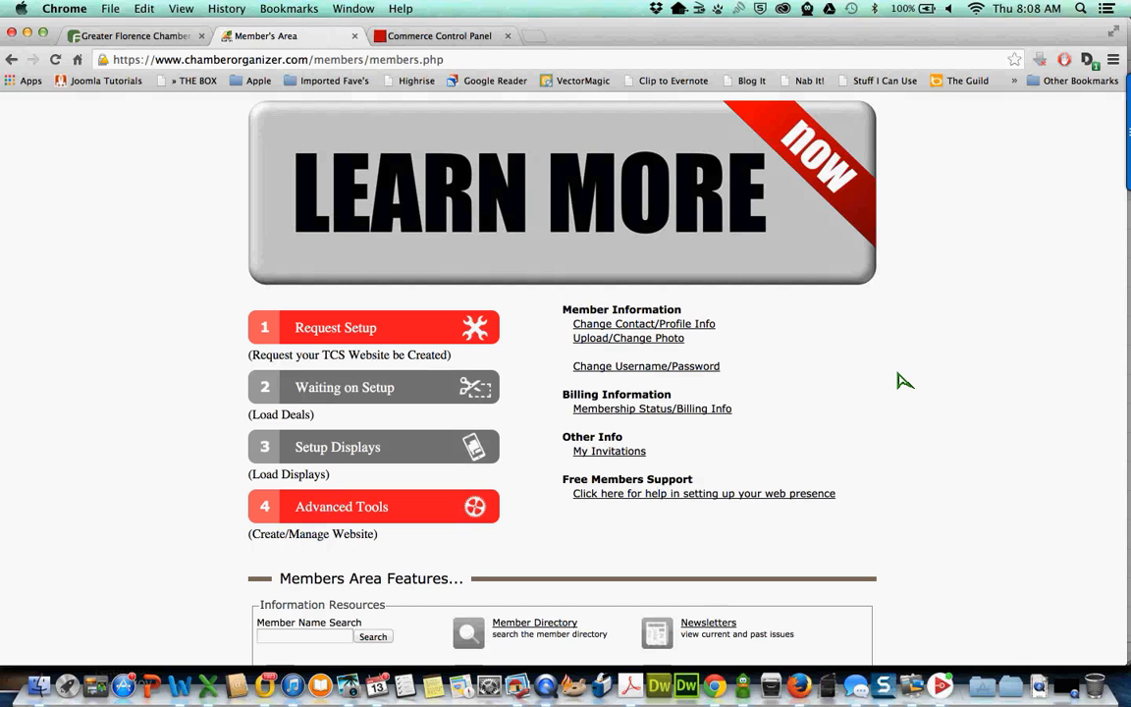
{"action": "scroll", "coordinate": [904, 381], "scroll_direction": "up", "scroll_amount": 2}
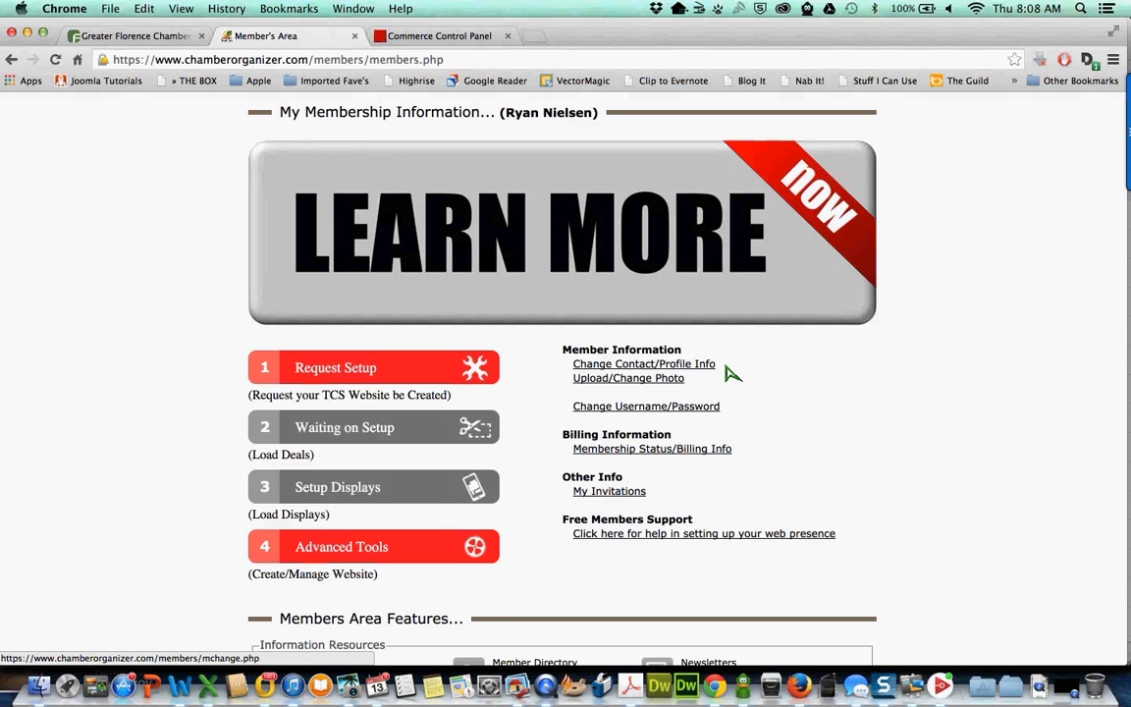
{"action": "left_click_drag", "start_coordinate": [725, 366], "coordinate": [575, 365]}
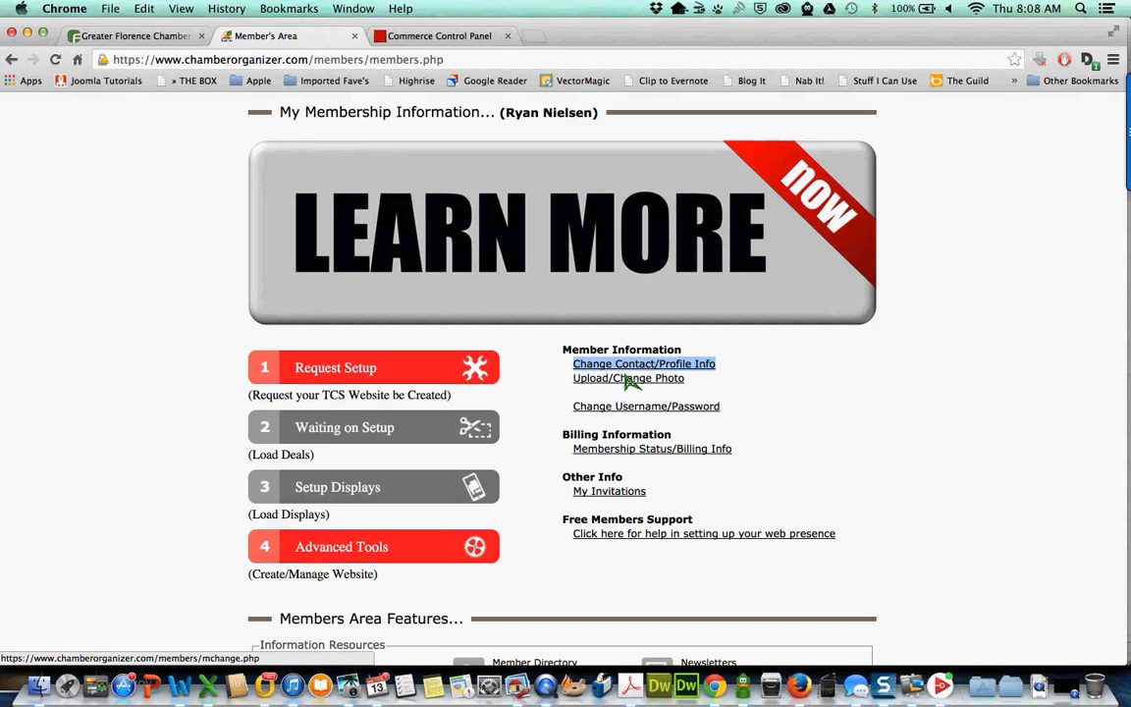
{"action": "left_click", "coordinate": [797, 397]}
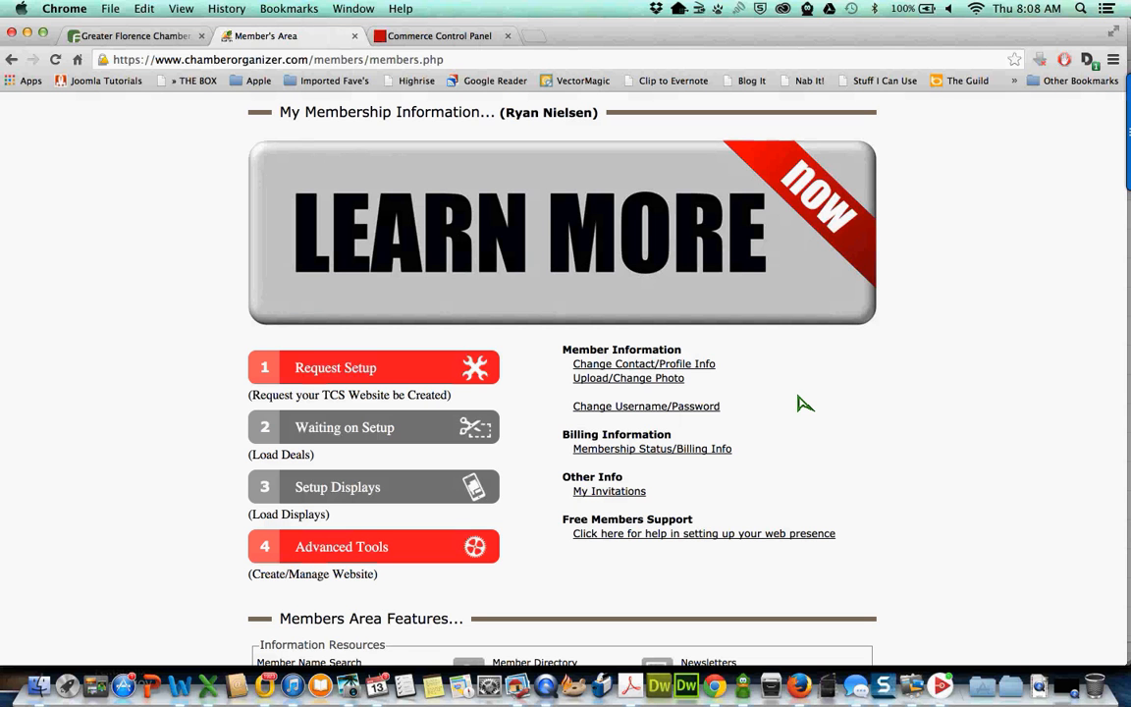
{"action": "scroll", "coordinate": [803, 402], "scroll_direction": "down", "scroll_amount": 1}
{"action": "scroll", "coordinate": [803, 403], "scroll_direction": "down", "scroll_amount": 1}
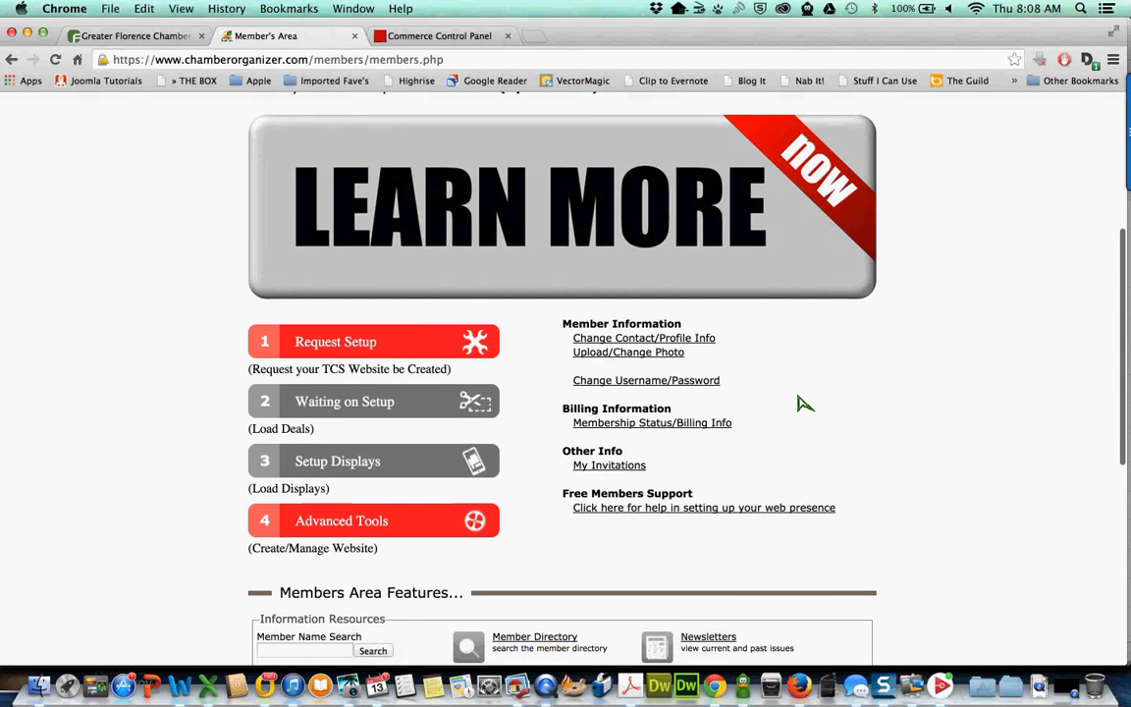
{"action": "scroll", "coordinate": [803, 402], "scroll_direction": "up", "scroll_amount": 1}
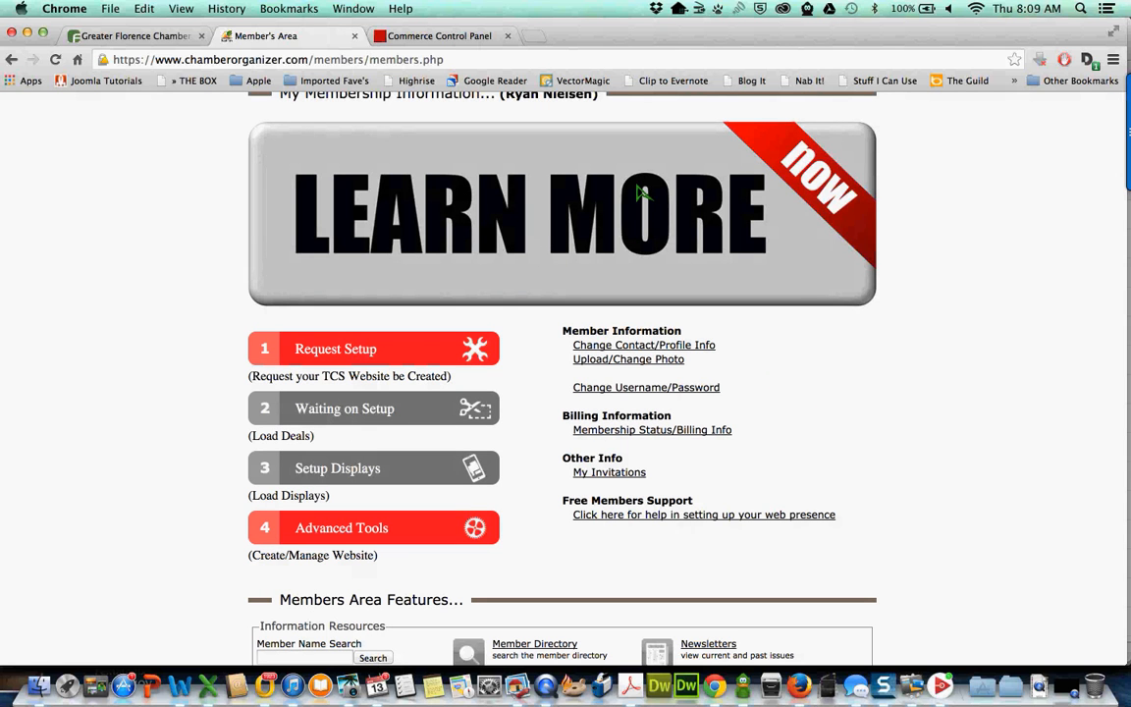
- Load cooltcspages.com in a new tab and scroll down to the TCS PAGES list
{"action": "left_click", "coordinate": [536, 46]}
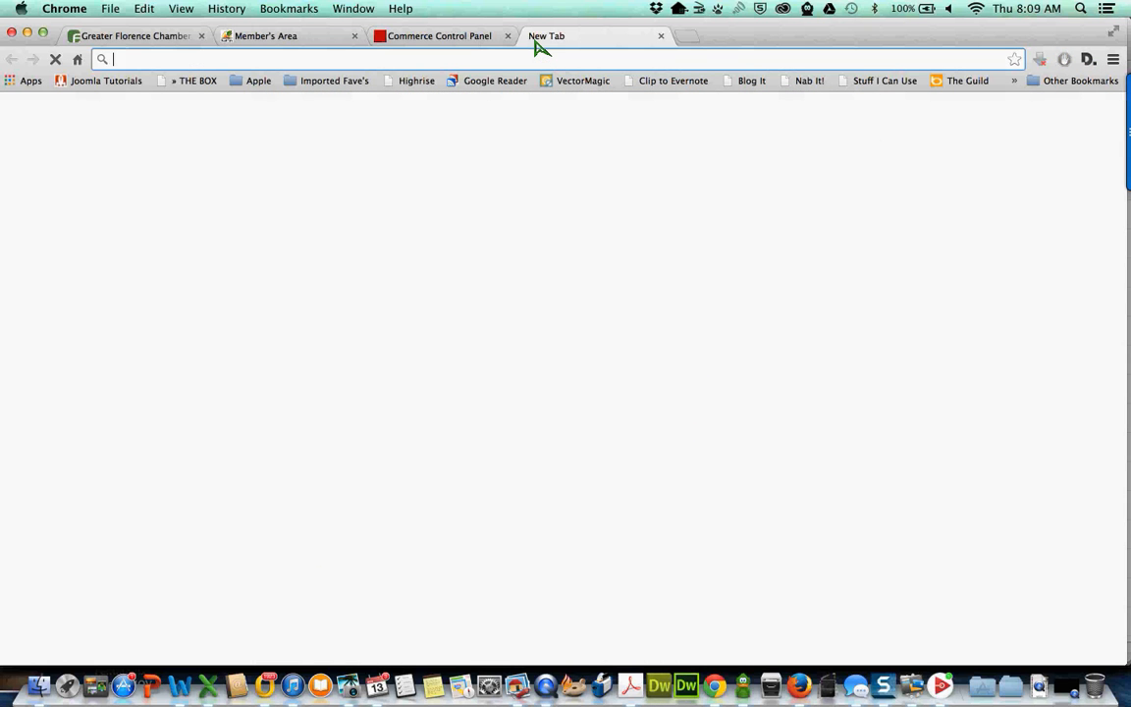
{"action": "type", "text": "coo"}
{"action": "key", "text": "Return"}
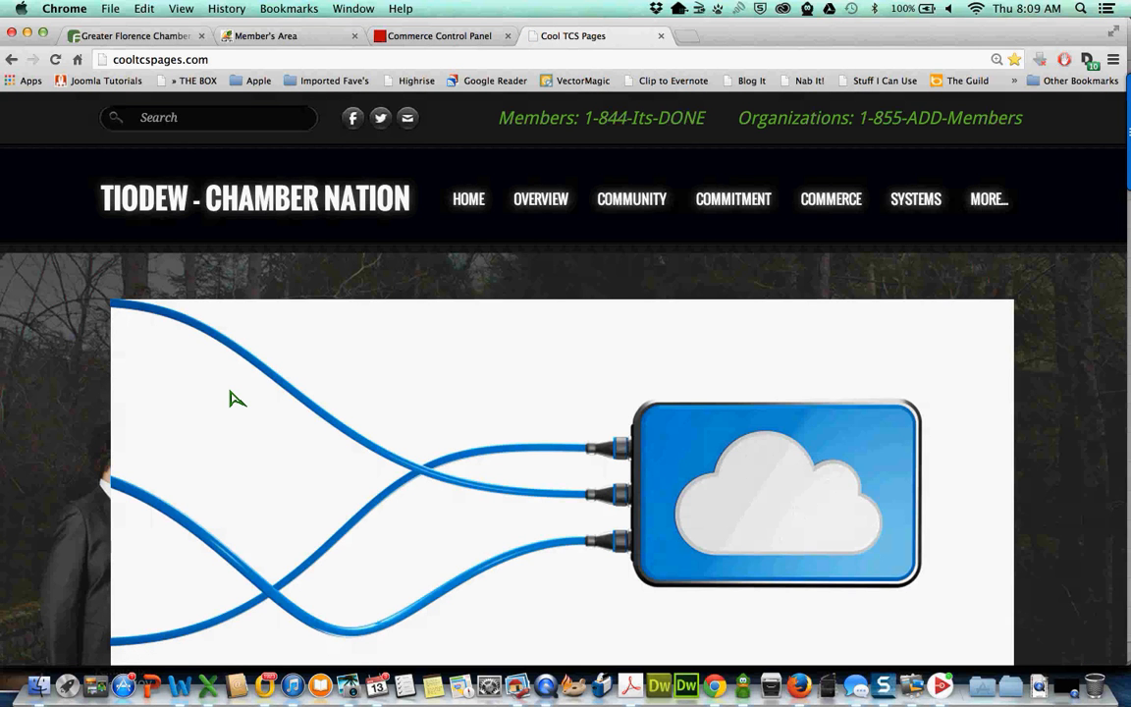
{"action": "scroll", "coordinate": [234, 398], "scroll_direction": "down", "scroll_amount": 2}
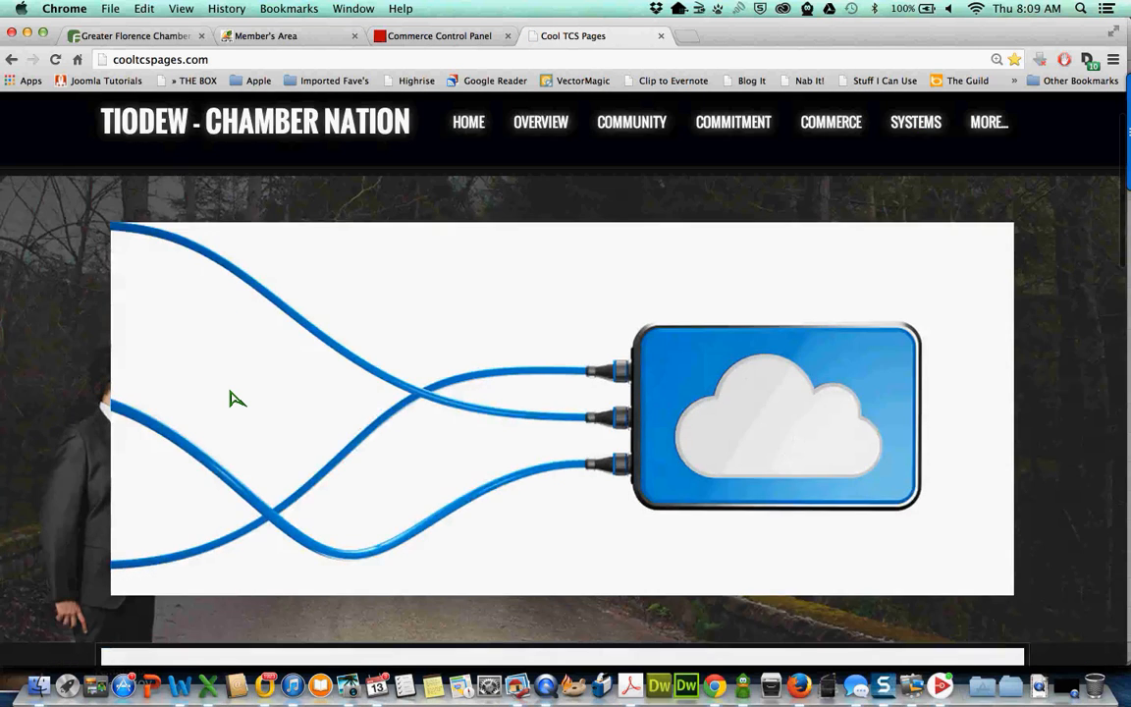
{"action": "scroll", "coordinate": [234, 398], "scroll_direction": "down", "scroll_amount": 5}
{"action": "scroll", "coordinate": [234, 398], "scroll_direction": "down", "scroll_amount": 3}
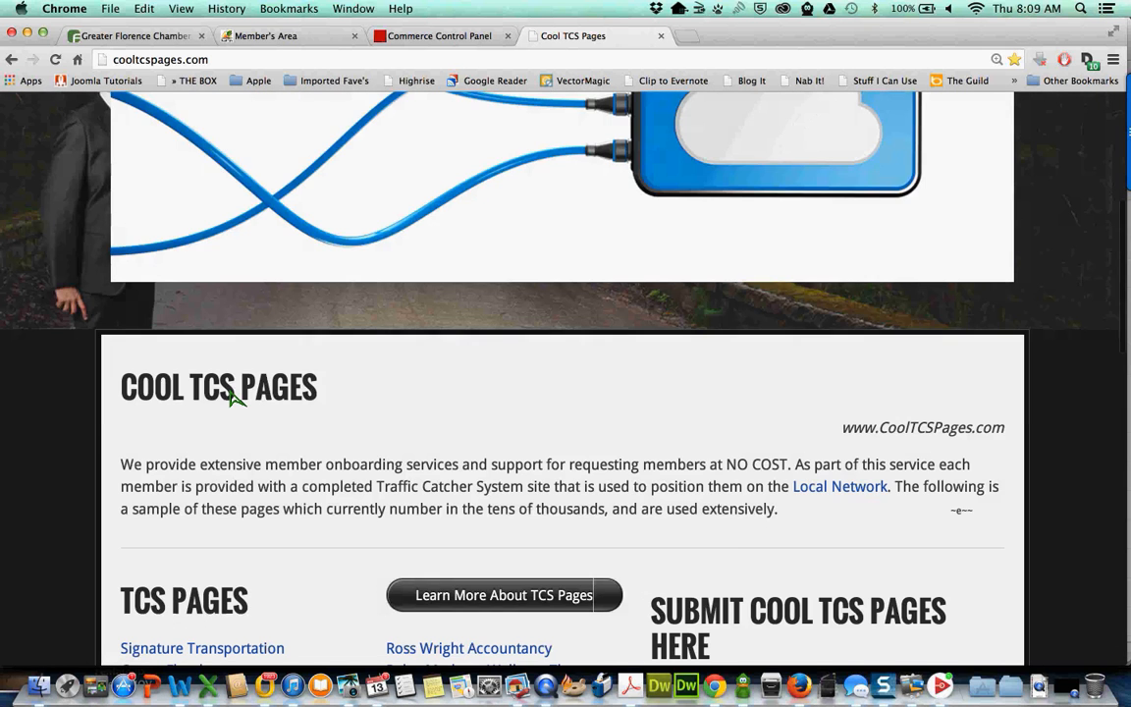
{"action": "scroll", "coordinate": [234, 398], "scroll_direction": "down", "scroll_amount": 2}
{"action": "scroll", "coordinate": [233, 398], "scroll_direction": "down", "scroll_amount": 3}
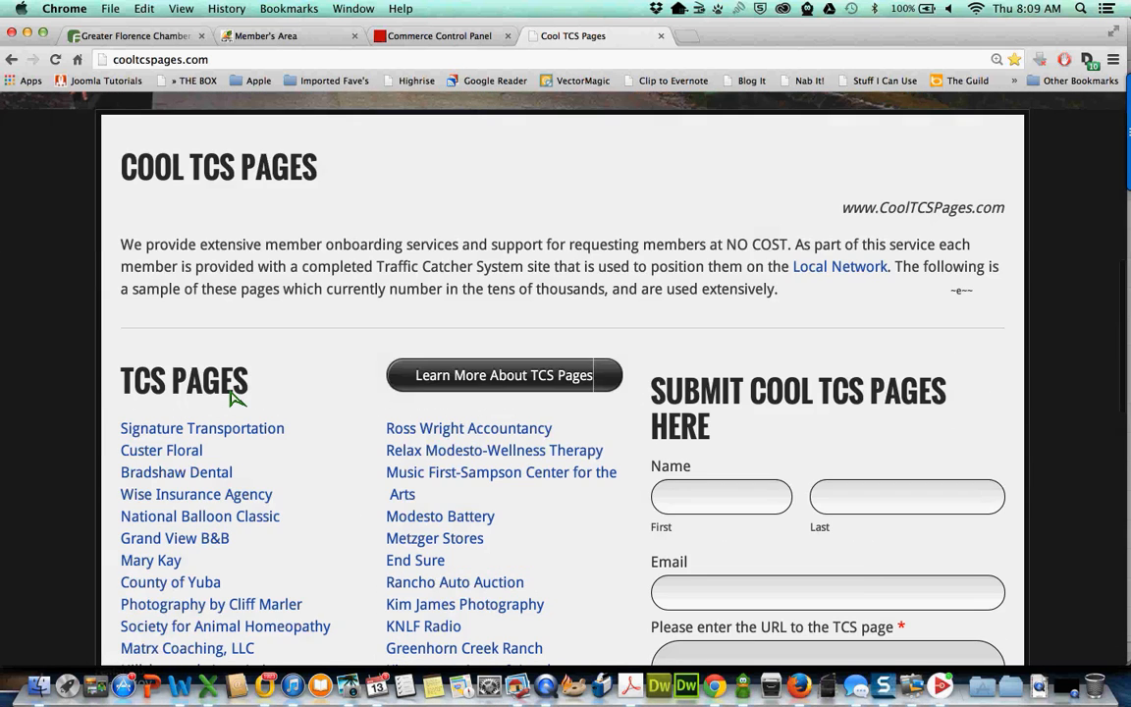
{"action": "scroll", "coordinate": [234, 397], "scroll_direction": "down", "scroll_amount": 2}
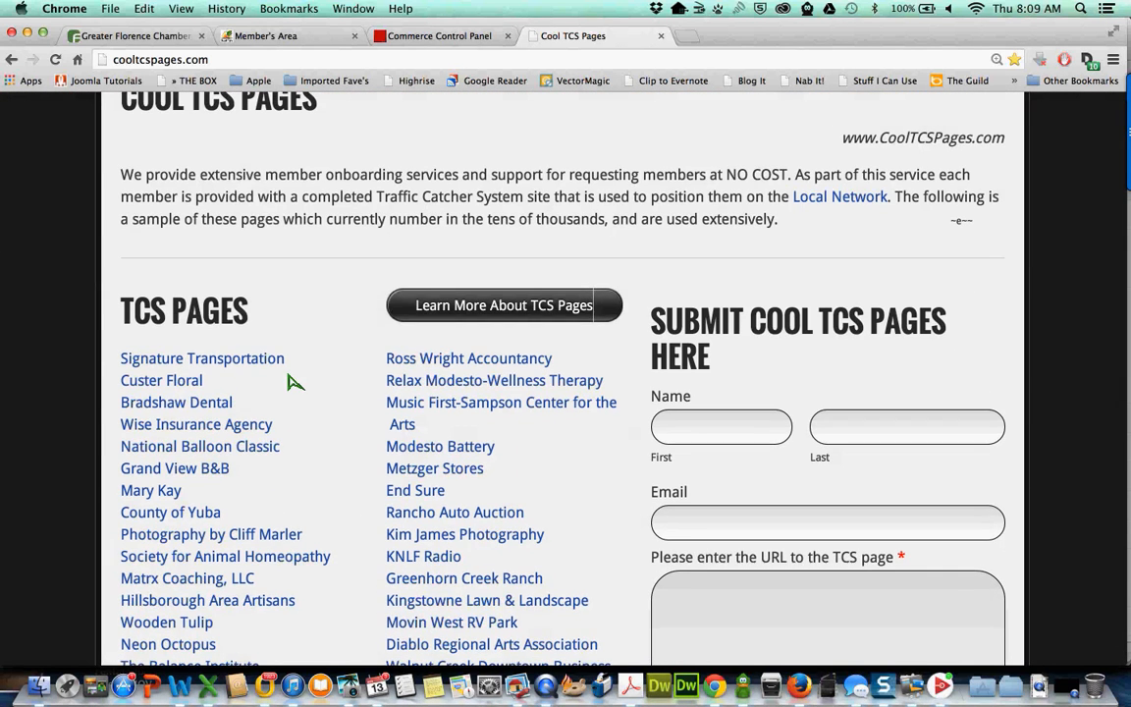
{"action": "scroll", "coordinate": [295, 382], "scroll_direction": "down", "scroll_amount": 1}
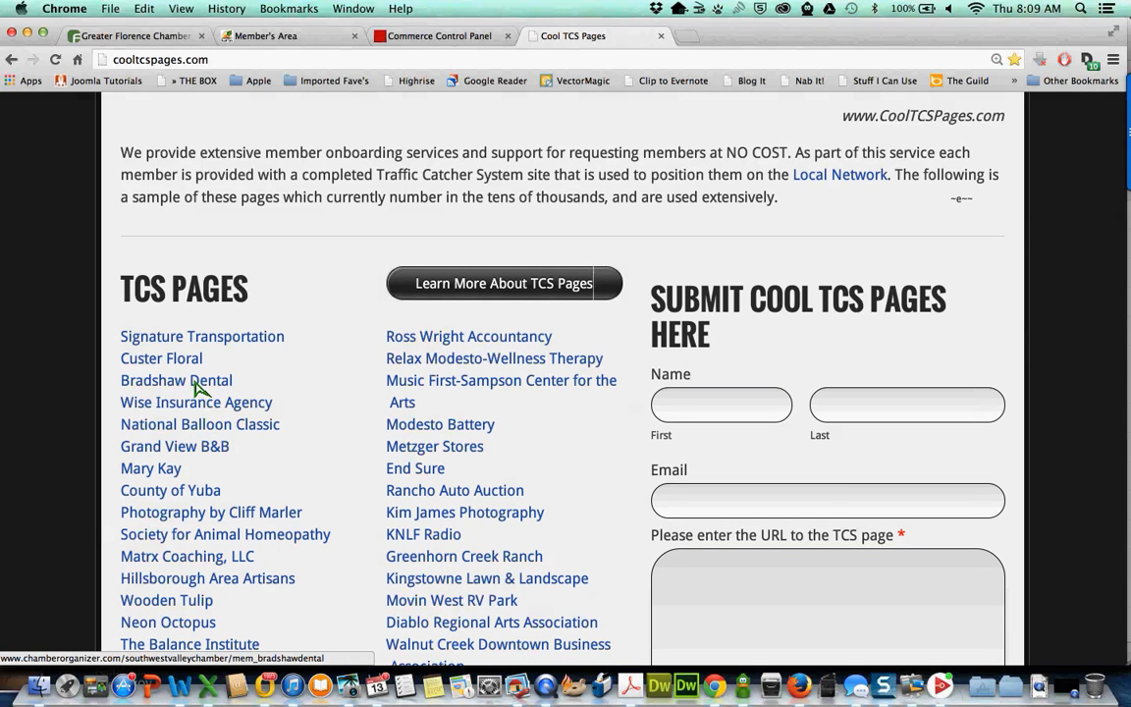
- Open the Bradshaw Dental sample page and browse its About Us, Mission Statement and Guarantee sections
{"action": "left_click", "coordinate": [196, 389]}
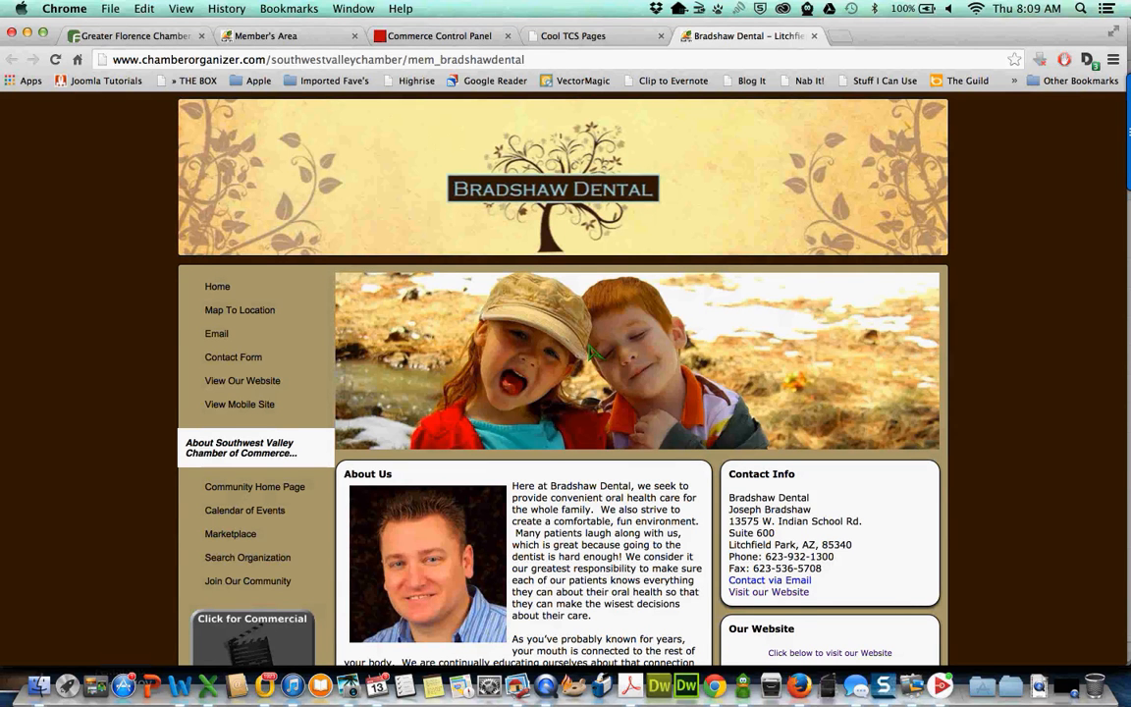
{"action": "scroll", "coordinate": [592, 354], "scroll_direction": "down", "scroll_amount": 3}
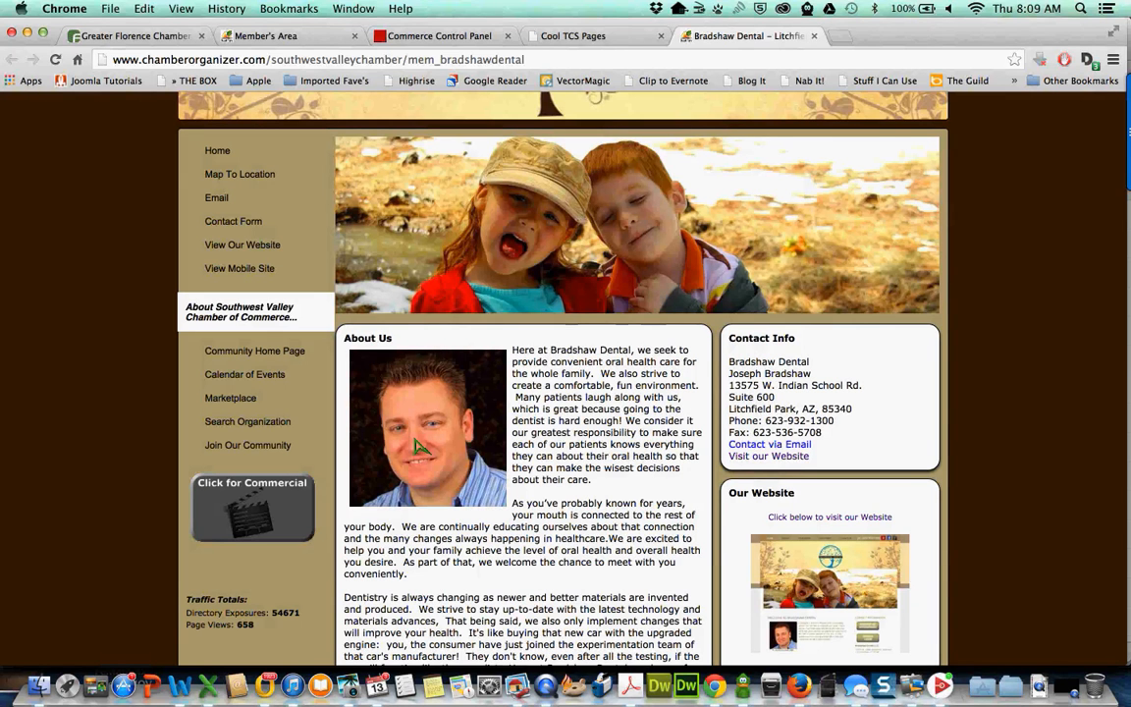
{"action": "scroll", "coordinate": [422, 530], "scroll_direction": "down", "scroll_amount": 1}
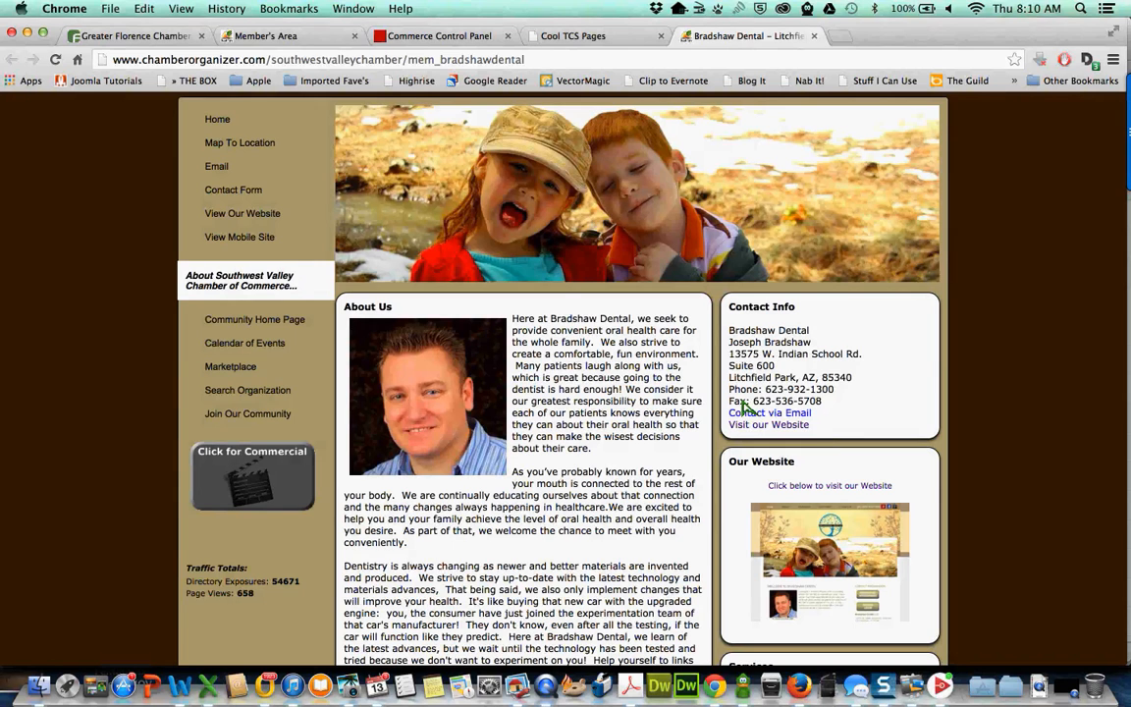
{"action": "scroll", "coordinate": [858, 373], "scroll_direction": "down", "scroll_amount": 3}
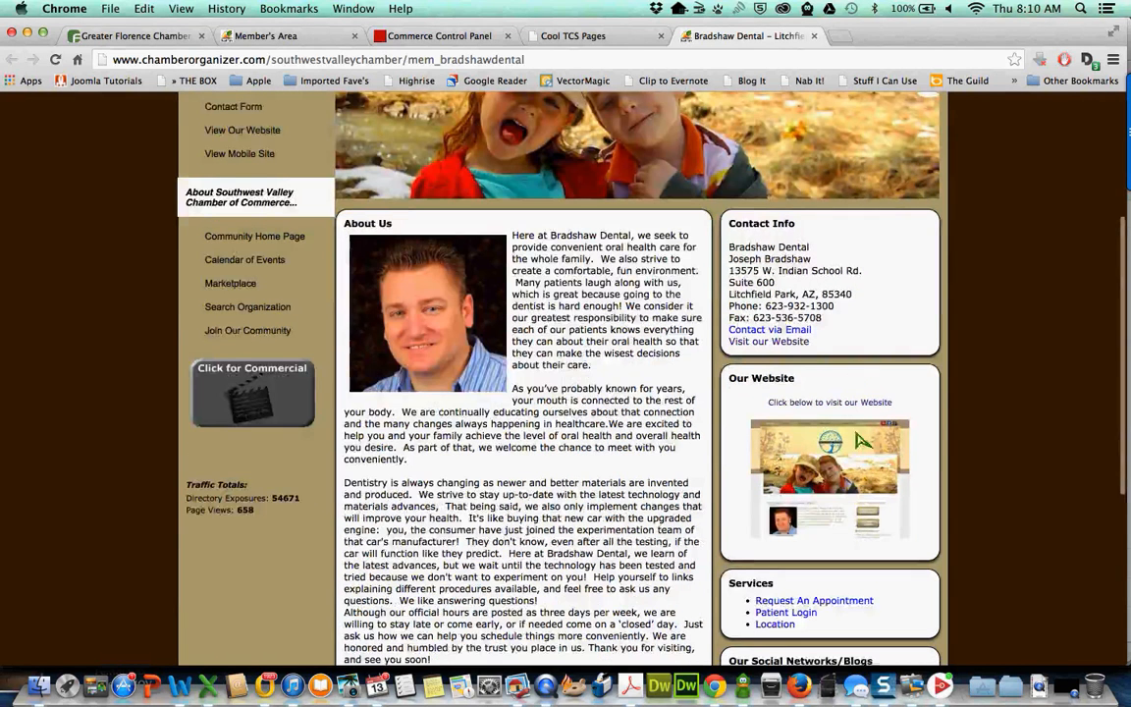
{"action": "scroll", "coordinate": [855, 446], "scroll_direction": "down", "scroll_amount": 1}
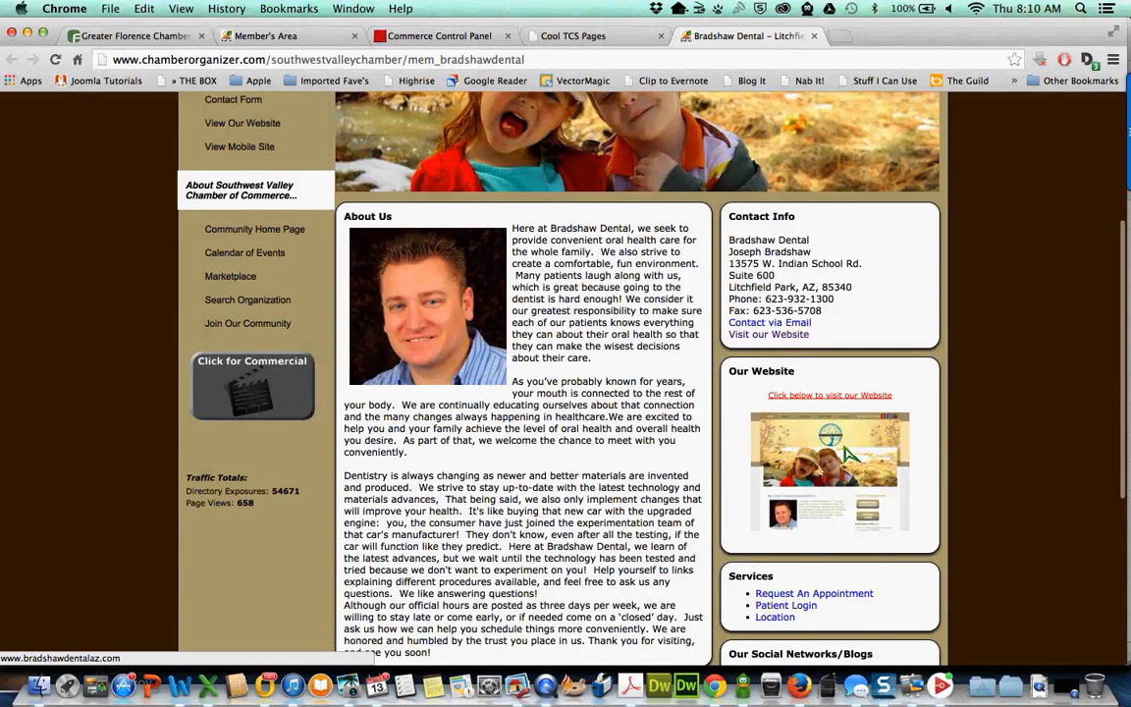
{"action": "scroll", "coordinate": [850, 454], "scroll_direction": "down", "scroll_amount": 1}
{"action": "scroll", "coordinate": [806, 484], "scroll_direction": "down", "scroll_amount": 4}
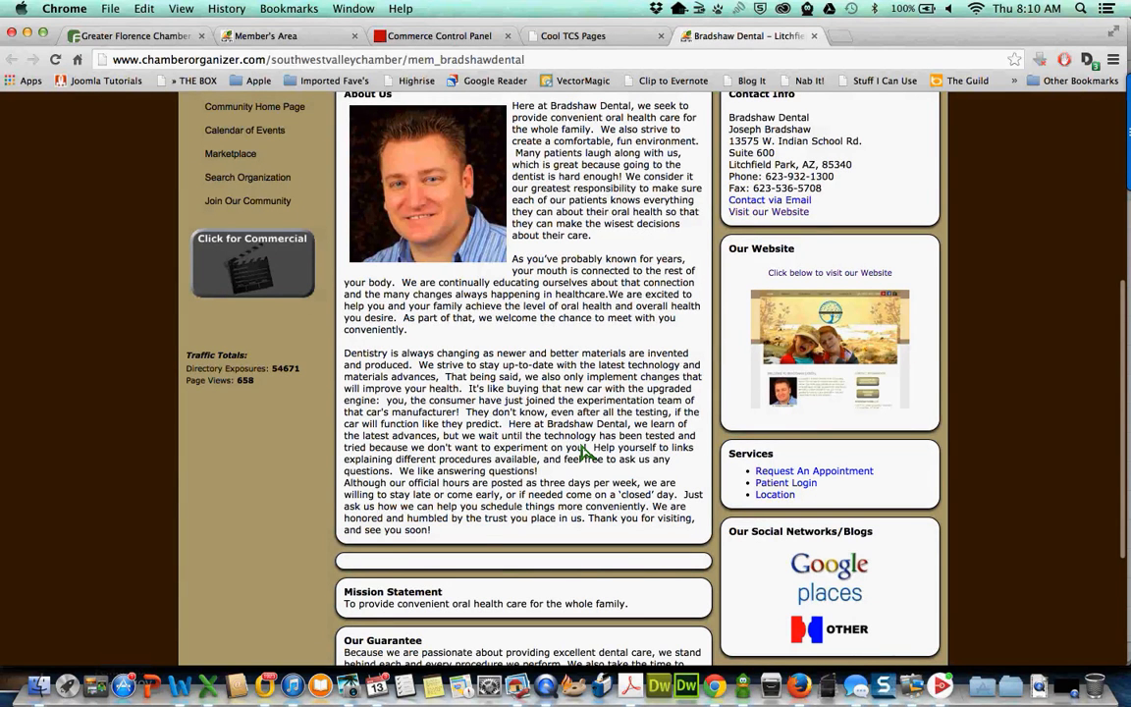
{"action": "scroll", "coordinate": [589, 442], "scroll_direction": "down", "scroll_amount": 3}
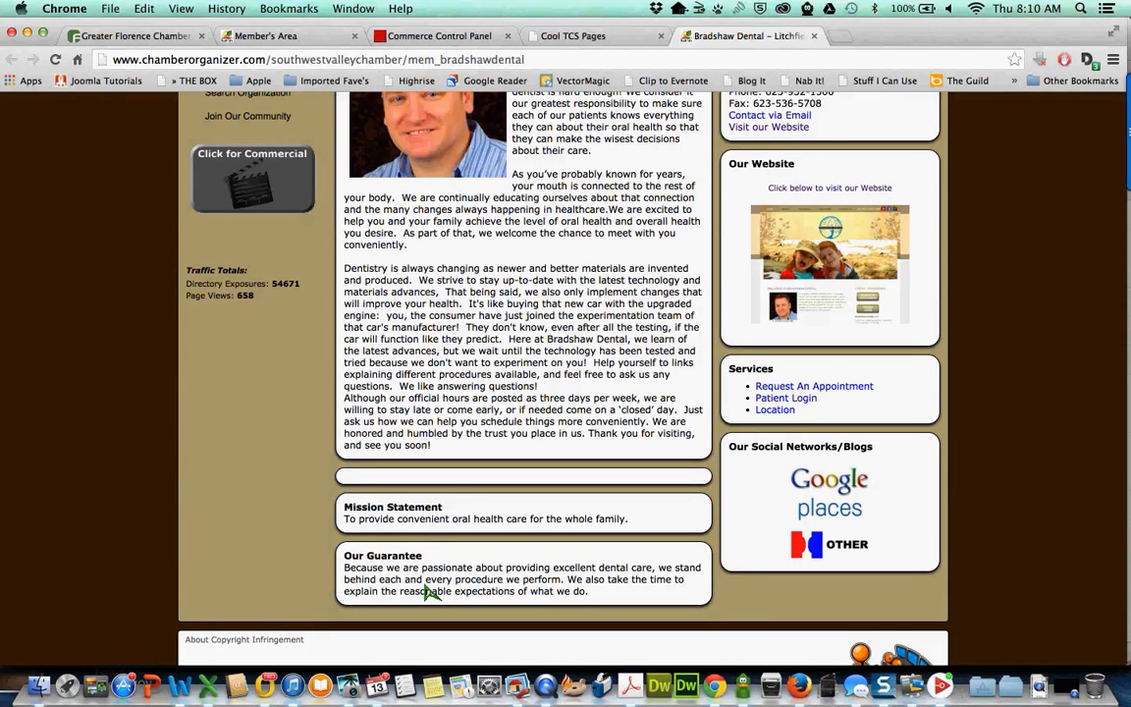
{"action": "scroll", "coordinate": [429, 593], "scroll_direction": "up", "scroll_amount": 1}
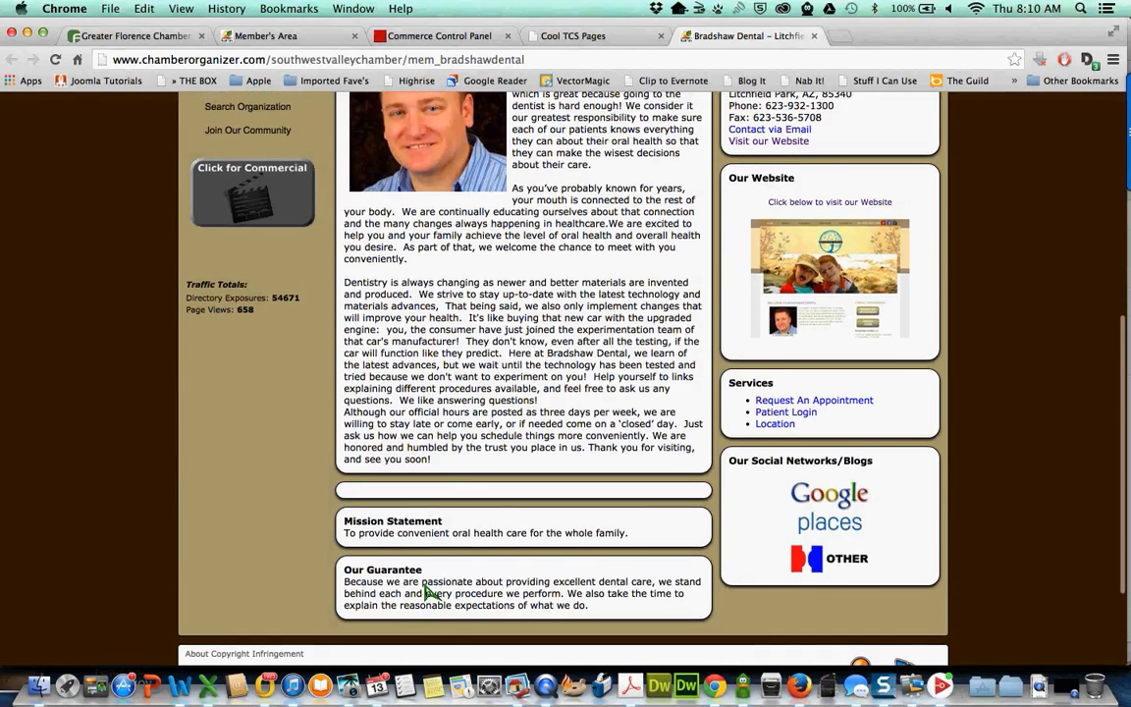
{"action": "scroll", "coordinate": [429, 592], "scroll_direction": "up", "scroll_amount": 5}
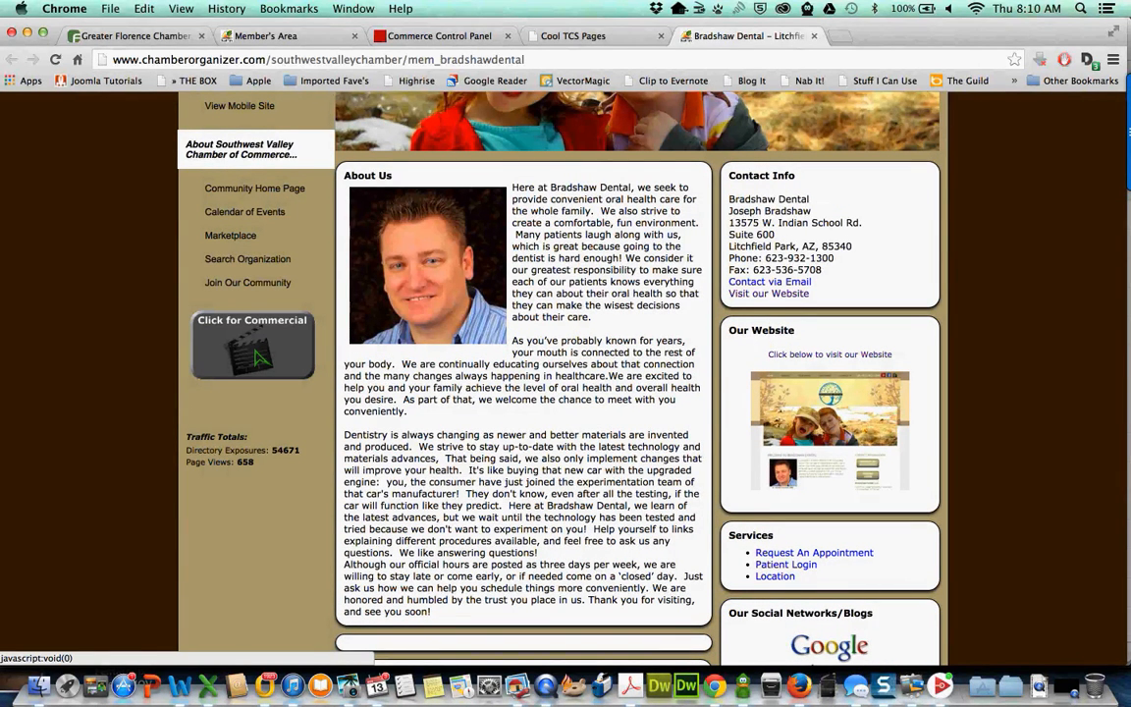
{"action": "scroll", "coordinate": [257, 358], "scroll_direction": "up", "scroll_amount": 4}
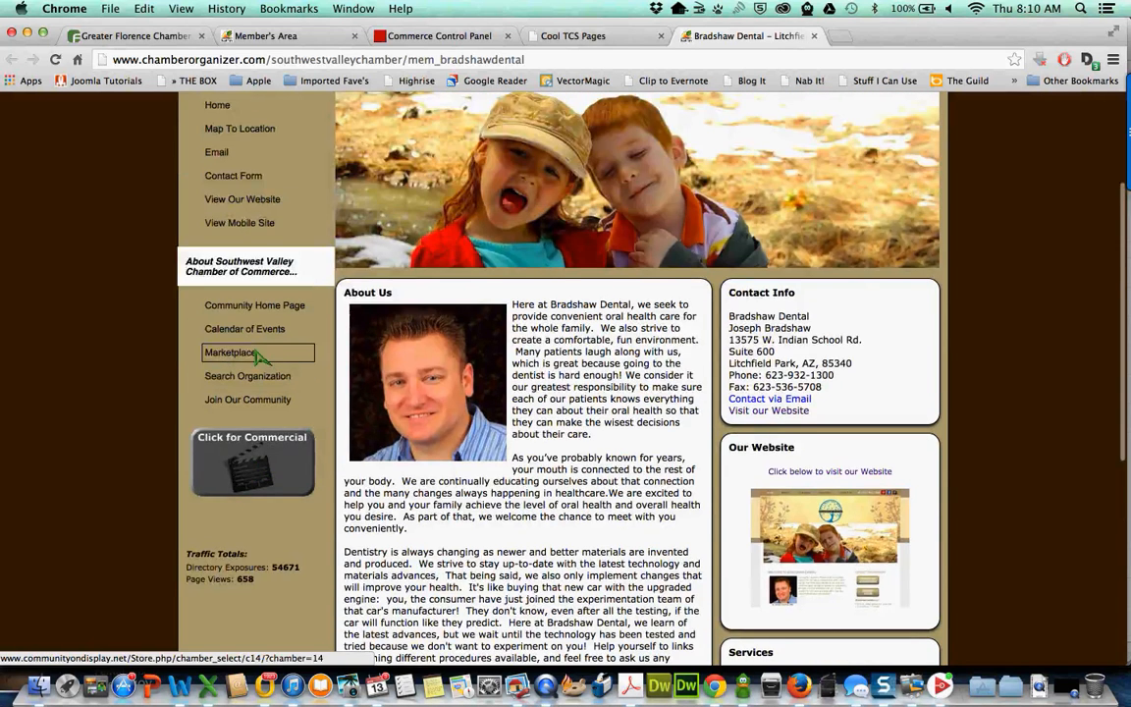
{"action": "scroll", "coordinate": [246, 361], "scroll_direction": "down", "scroll_amount": 4}
{"action": "scroll", "coordinate": [244, 362], "scroll_direction": "down", "scroll_amount": 4}
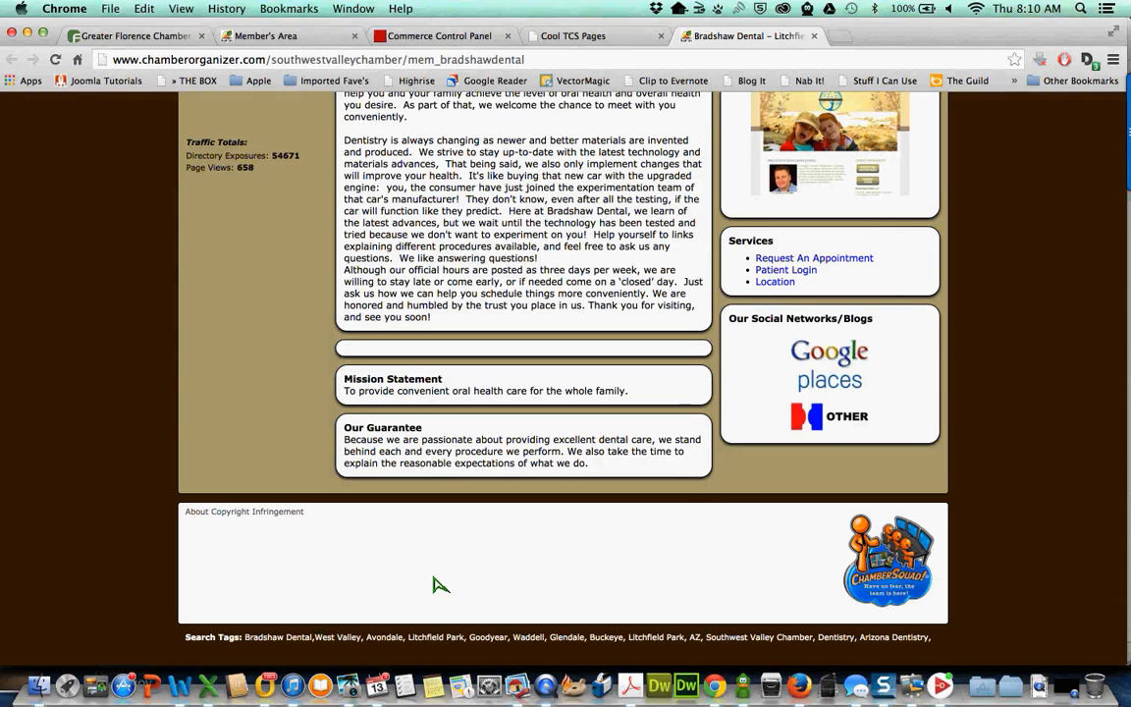
{"action": "scroll", "coordinate": [440, 586], "scroll_direction": "up", "scroll_amount": 10}
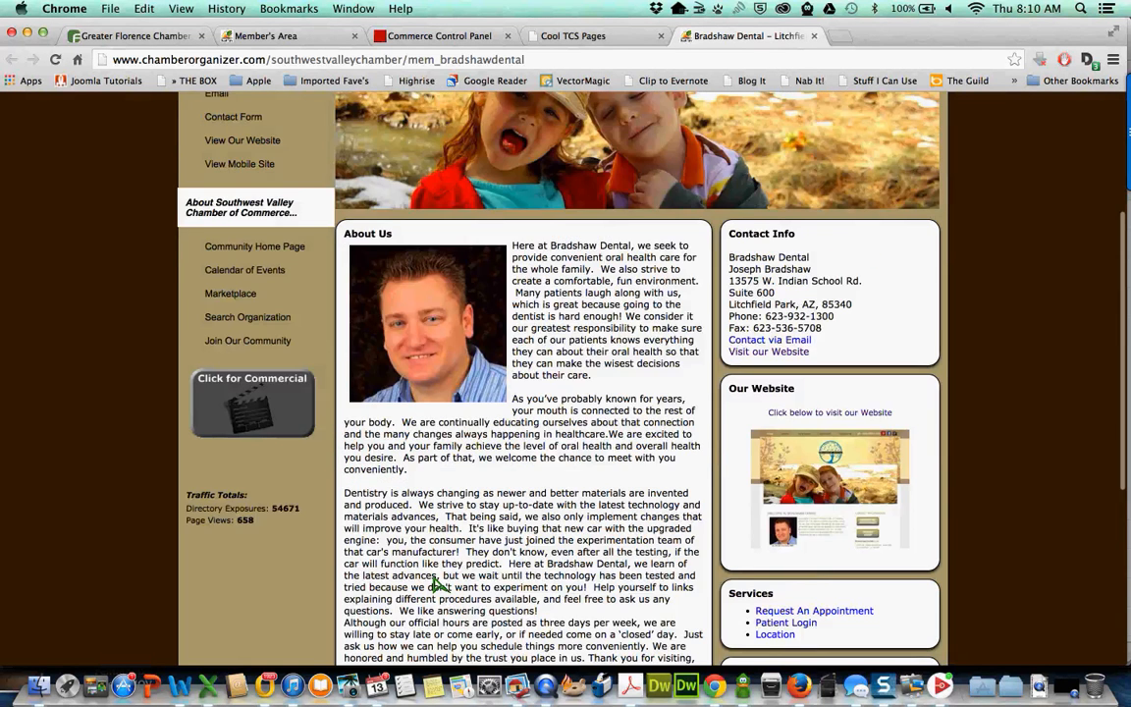
{"action": "scroll", "coordinate": [438, 586], "scroll_direction": "up", "scroll_amount": 6}
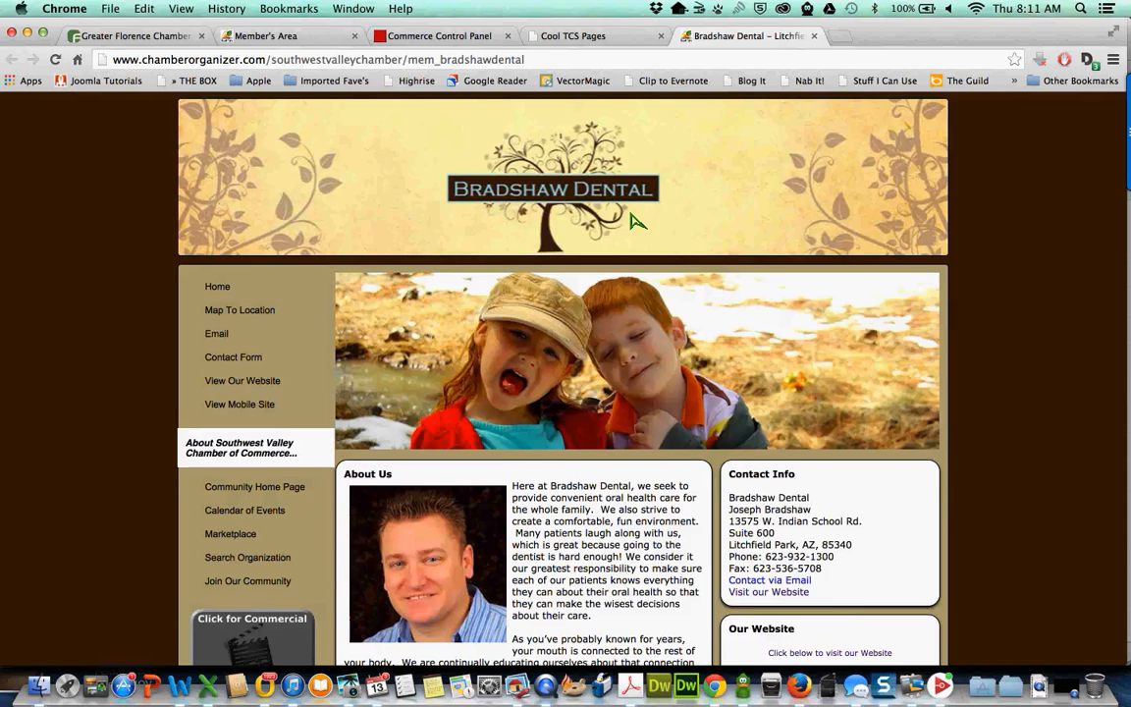
{"action": "scroll", "coordinate": [637, 221], "scroll_direction": "down", "scroll_amount": 3}
{"action": "scroll", "coordinate": [637, 221], "scroll_direction": "up", "scroll_amount": 3}
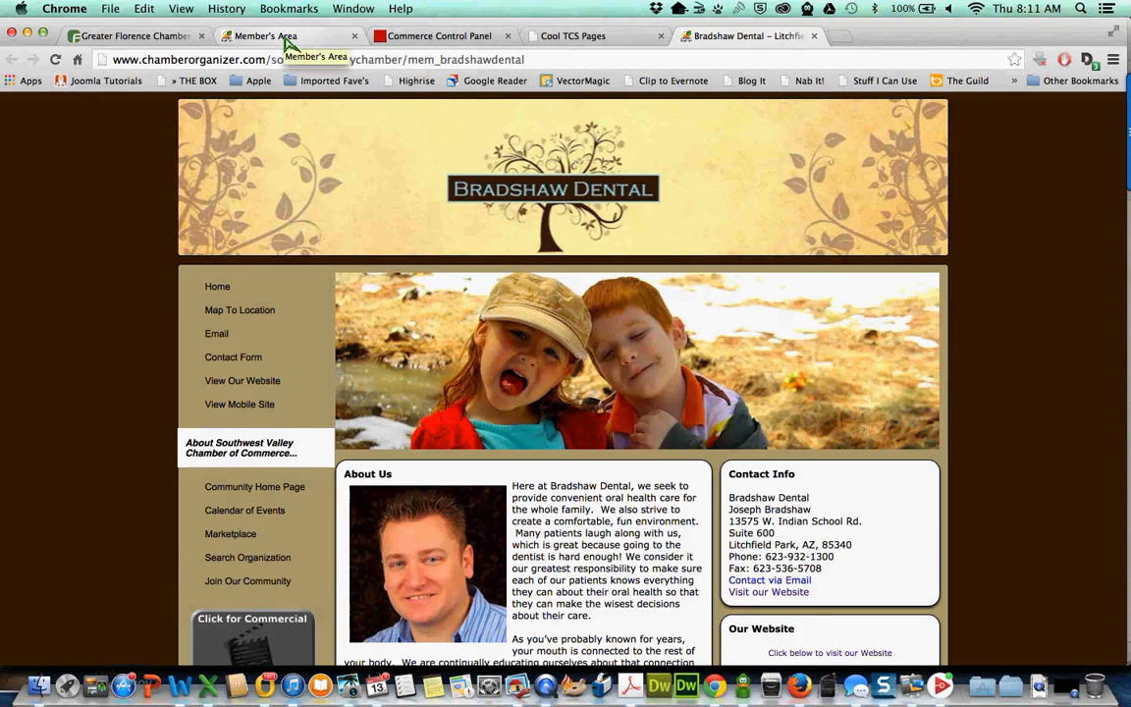
- Return to the Member's Area tab and start the 1 Request Setup step
{"action": "left_click", "coordinate": [284, 39]}
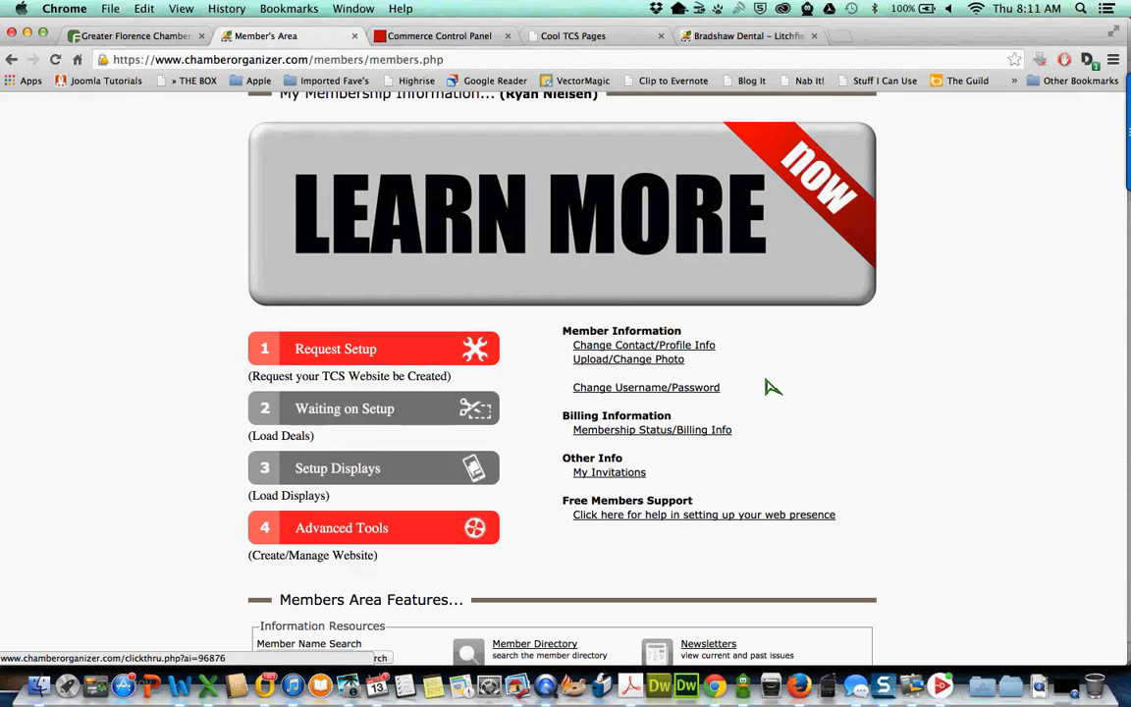
{"action": "left_click", "coordinate": [335, 356]}
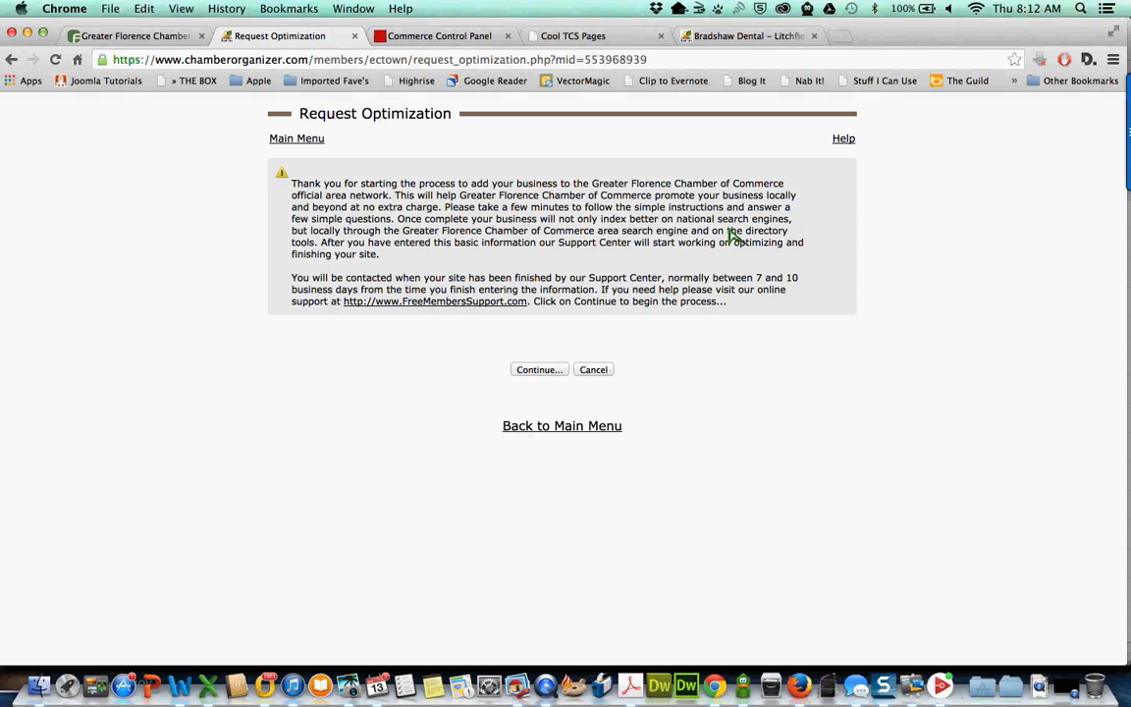
- Continue past Request Optimization, the Member Profile intro and the verified contact form to About Us
{"action": "left_click", "coordinate": [540, 370]}
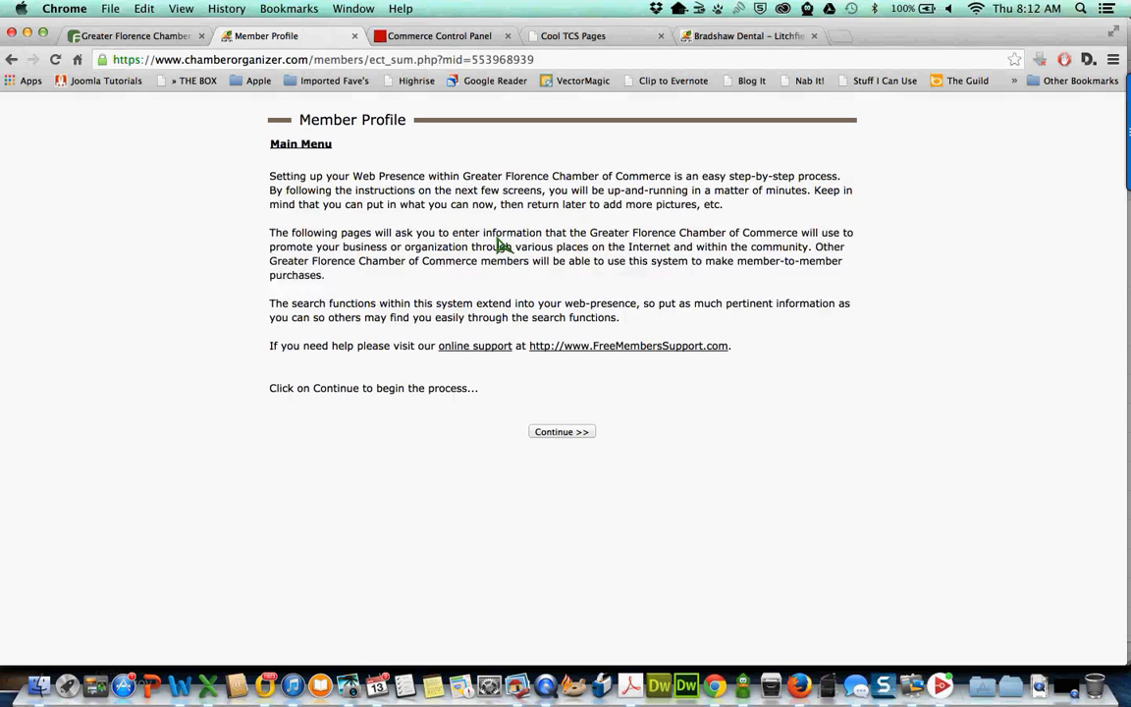
{"action": "left_click", "coordinate": [562, 433]}
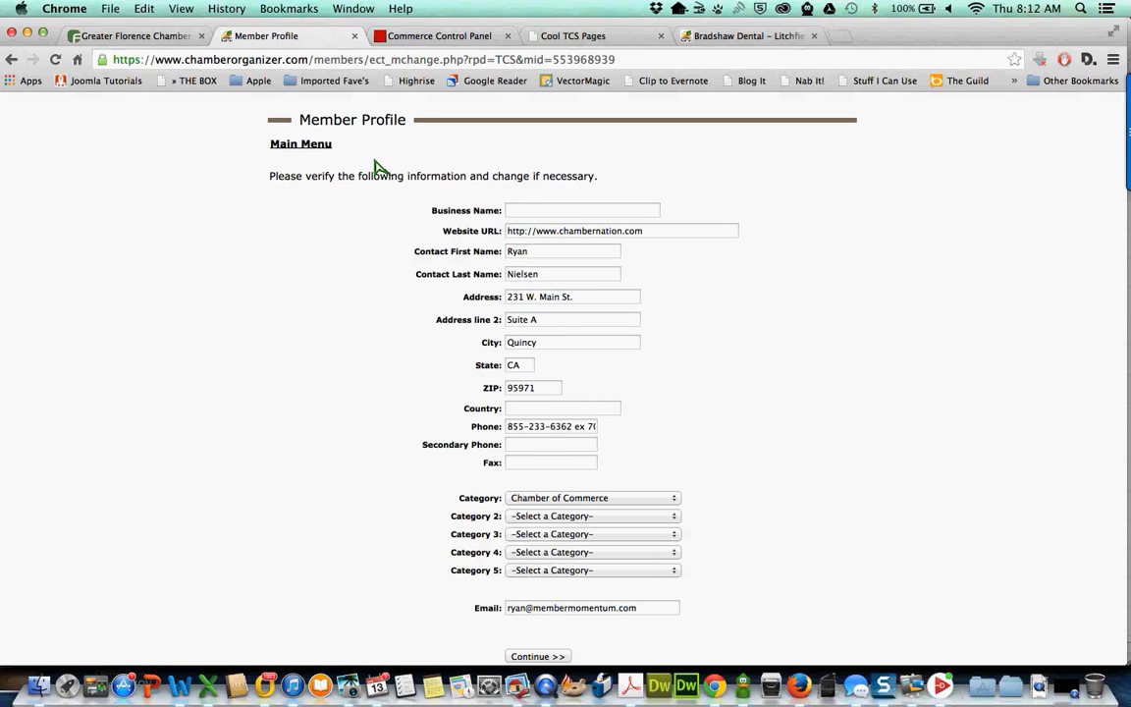
{"action": "scroll", "coordinate": [378, 167], "scroll_direction": "down", "scroll_amount": 1}
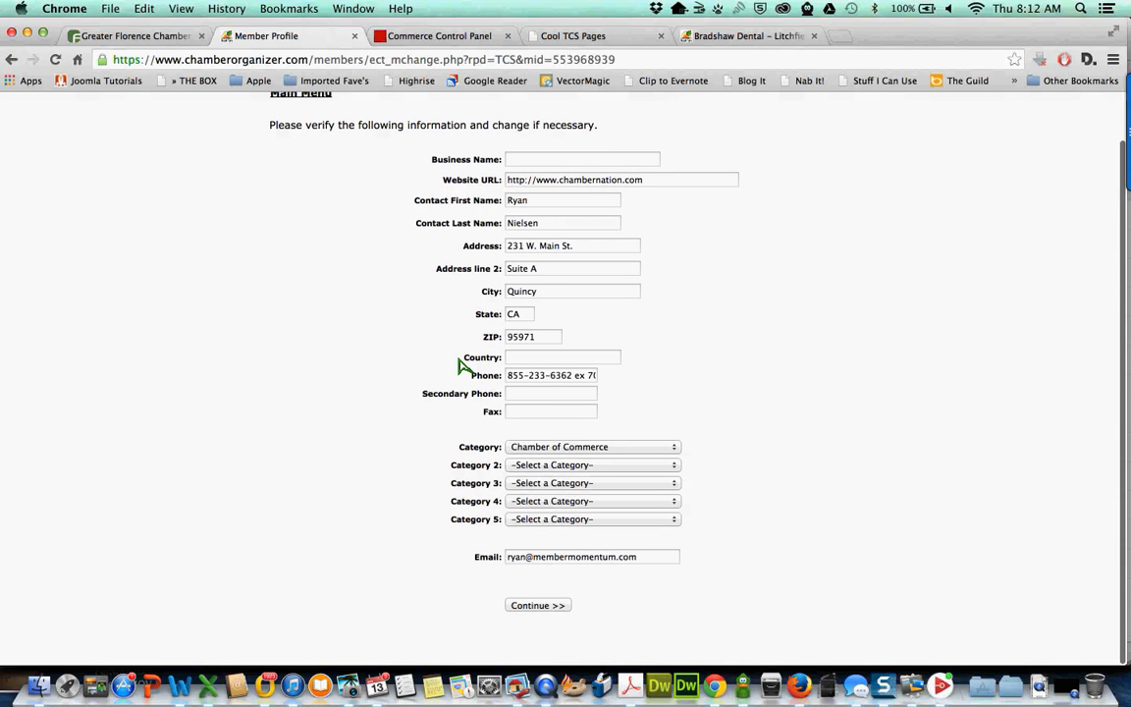
{"action": "scroll", "coordinate": [516, 253], "scroll_direction": "down", "scroll_amount": 1}
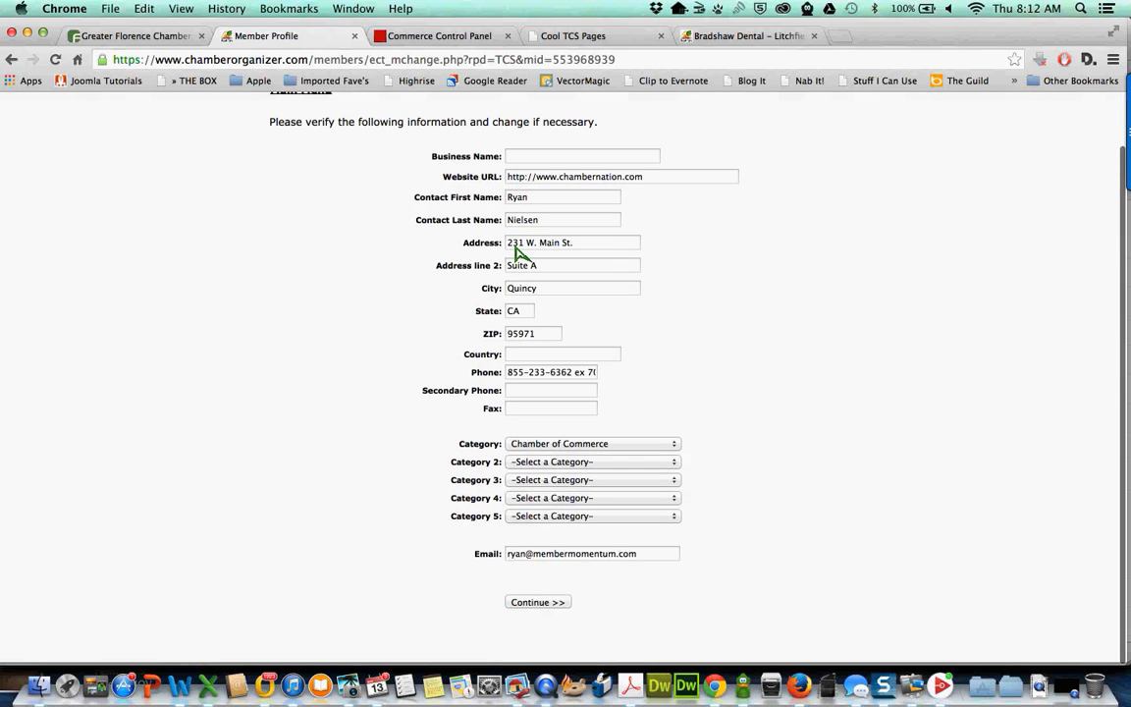
{"action": "scroll", "coordinate": [486, 295], "scroll_direction": "up", "scroll_amount": 1}
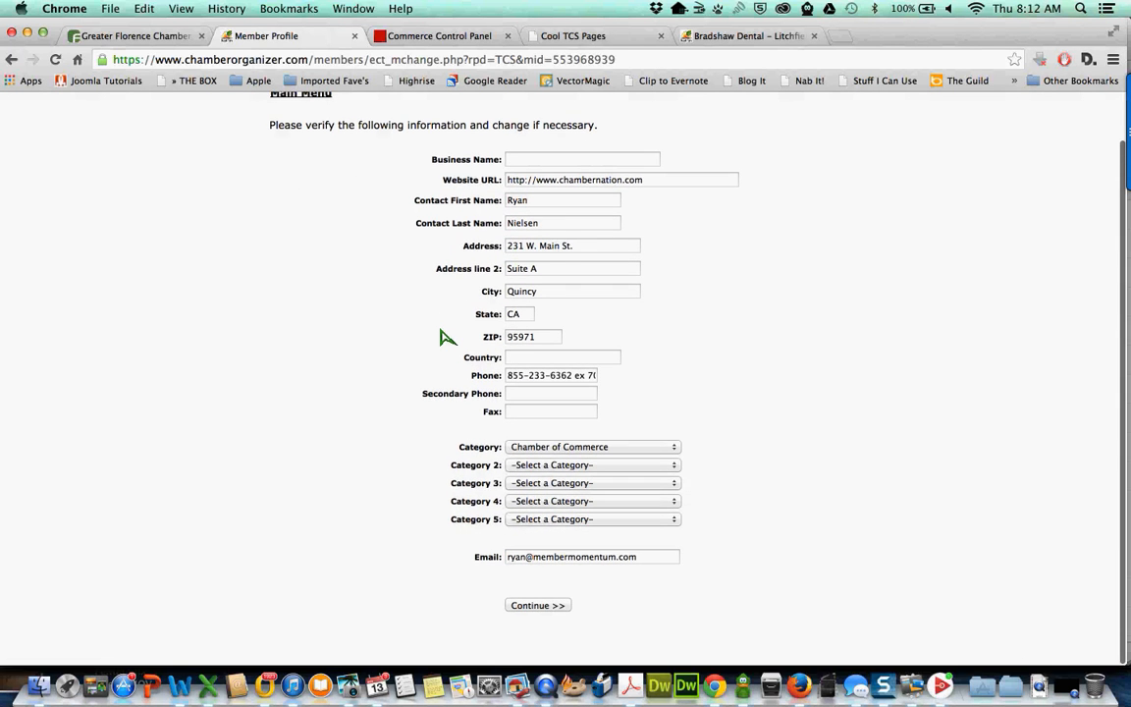
{"action": "left_click", "coordinate": [538, 607]}
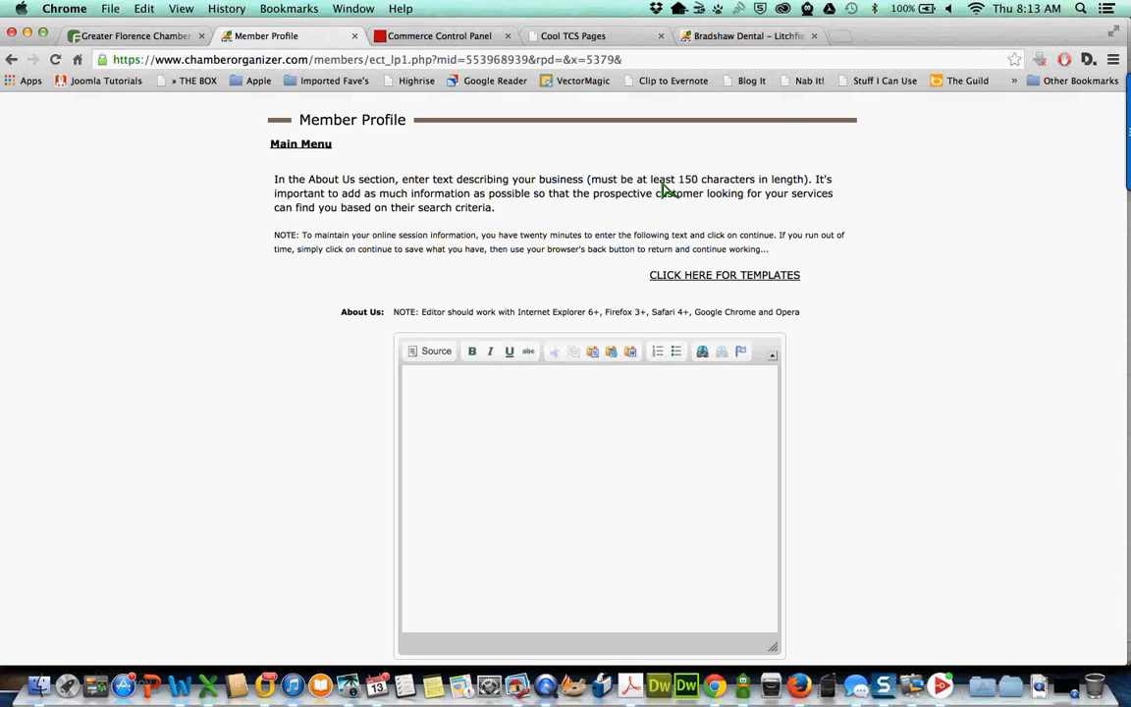
- Note the 150-character About Us minimum, leave the editor empty and go to the Main Menu
{"action": "left_click_drag", "start_coordinate": [661, 183], "coordinate": [696, 182]}
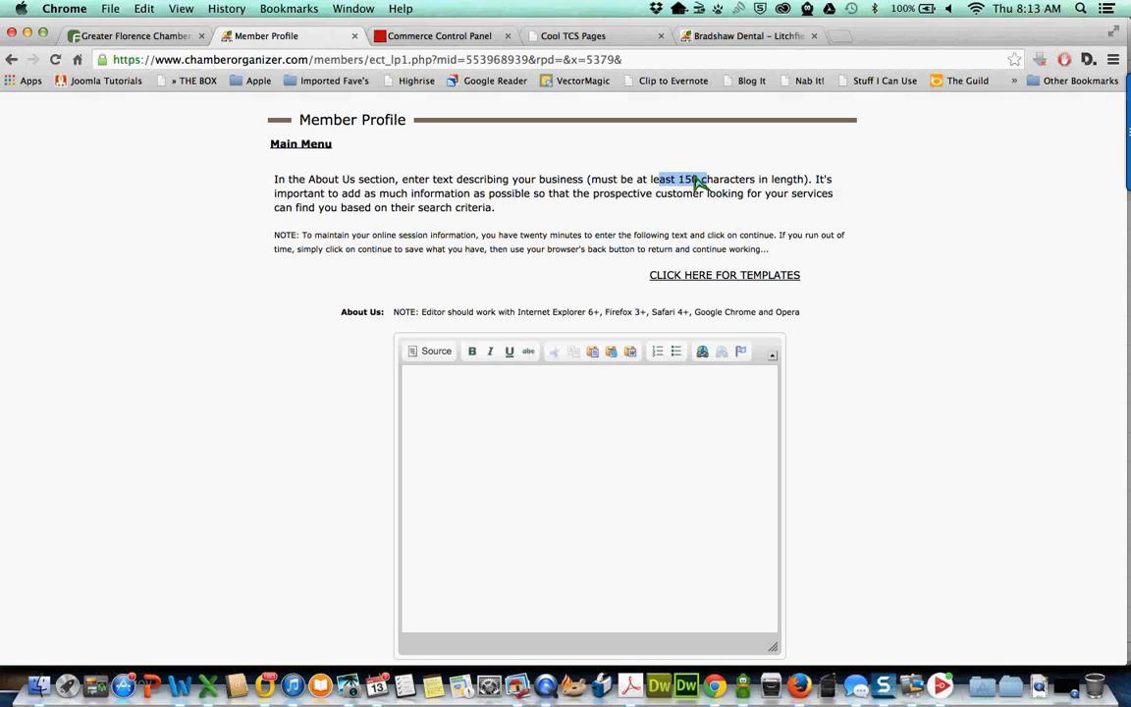
{"action": "left_click", "coordinate": [695, 182]}
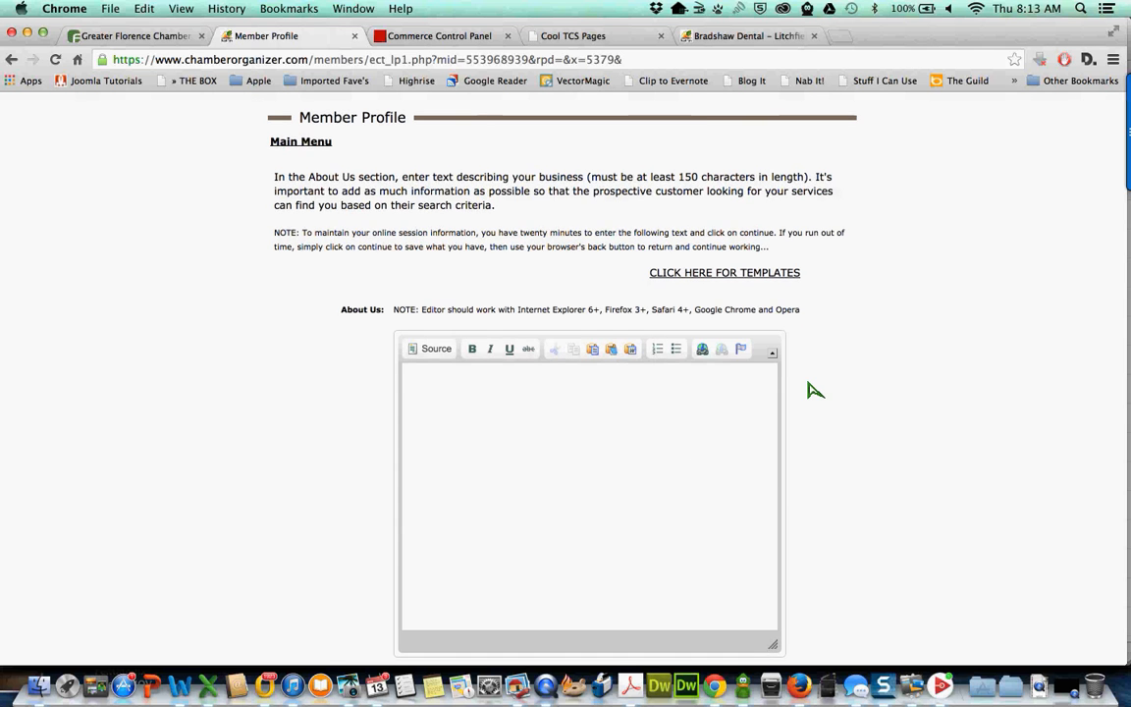
{"action": "scroll", "coordinate": [815, 390], "scroll_direction": "down", "scroll_amount": 2}
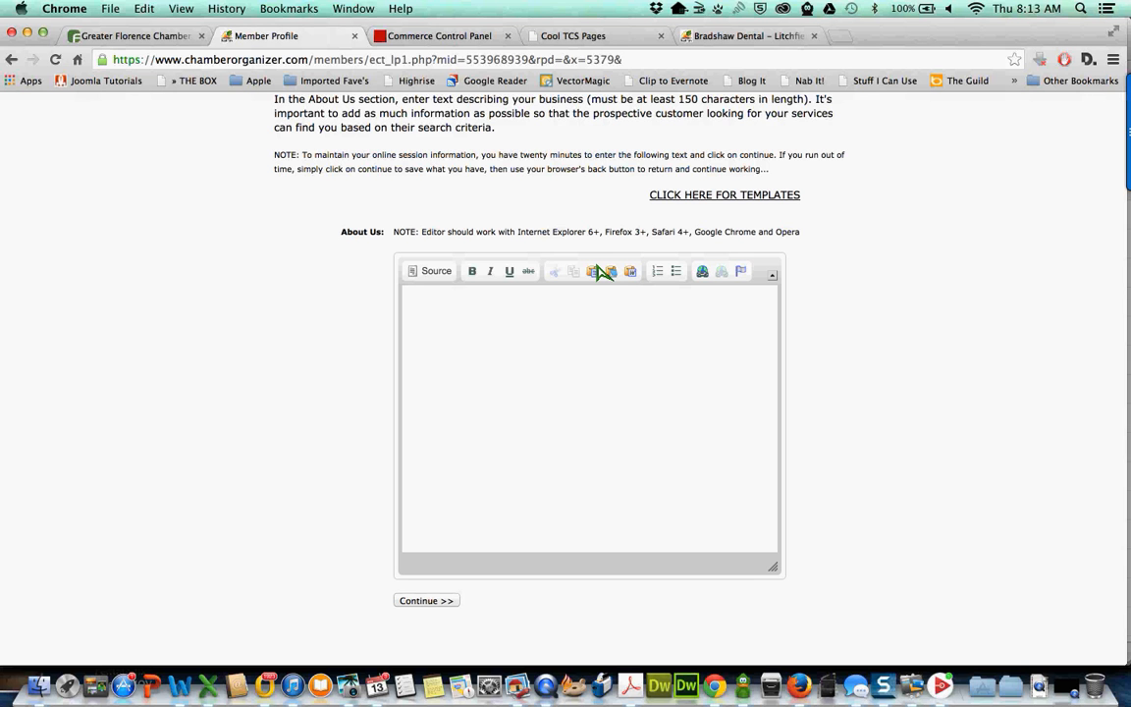
{"action": "scroll", "coordinate": [462, 321], "scroll_direction": "up", "scroll_amount": 2}
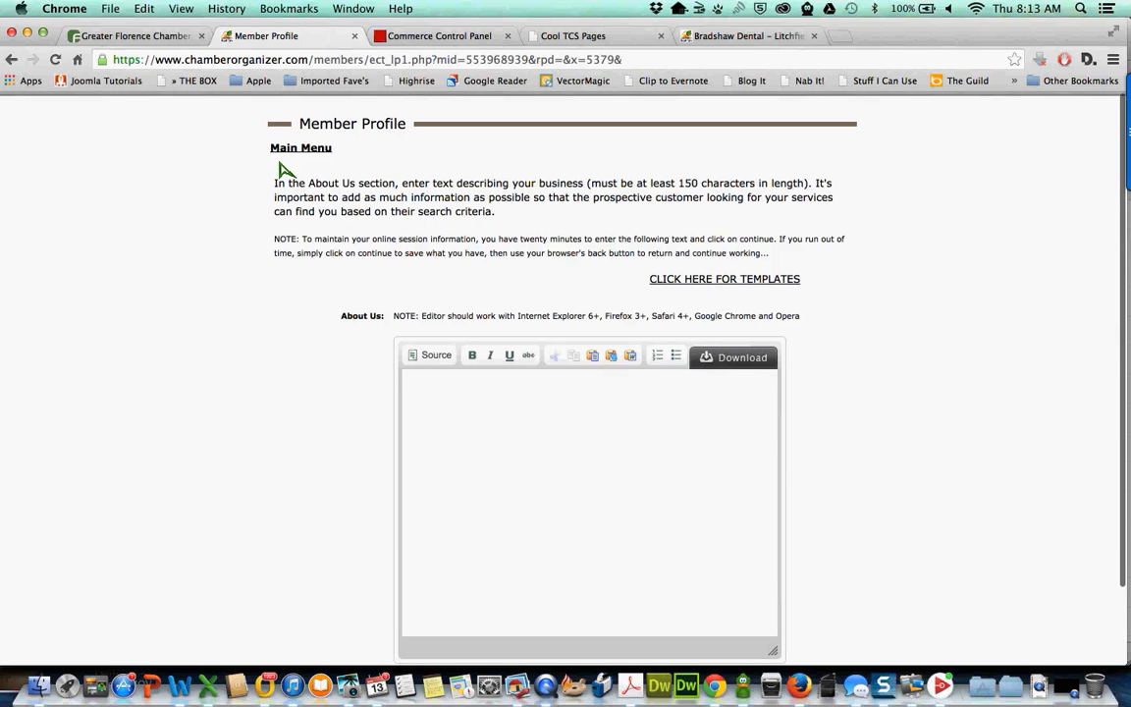
{"action": "left_click", "coordinate": [304, 146]}
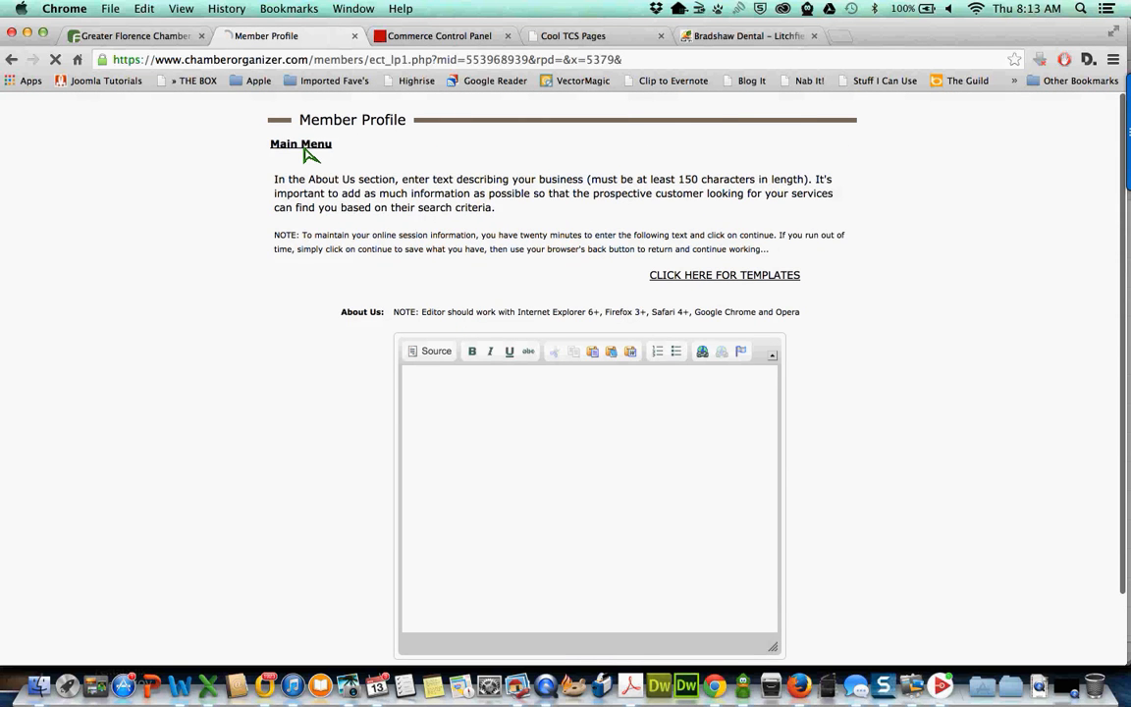
- Scroll to the member setup steps and open 4 Advanced Tools for the Traffic Catcher Site Center
{"action": "scroll", "coordinate": [474, 344], "scroll_direction": "down", "scroll_amount": 3}
{"action": "scroll", "coordinate": [475, 344], "scroll_direction": "down", "scroll_amount": 2}
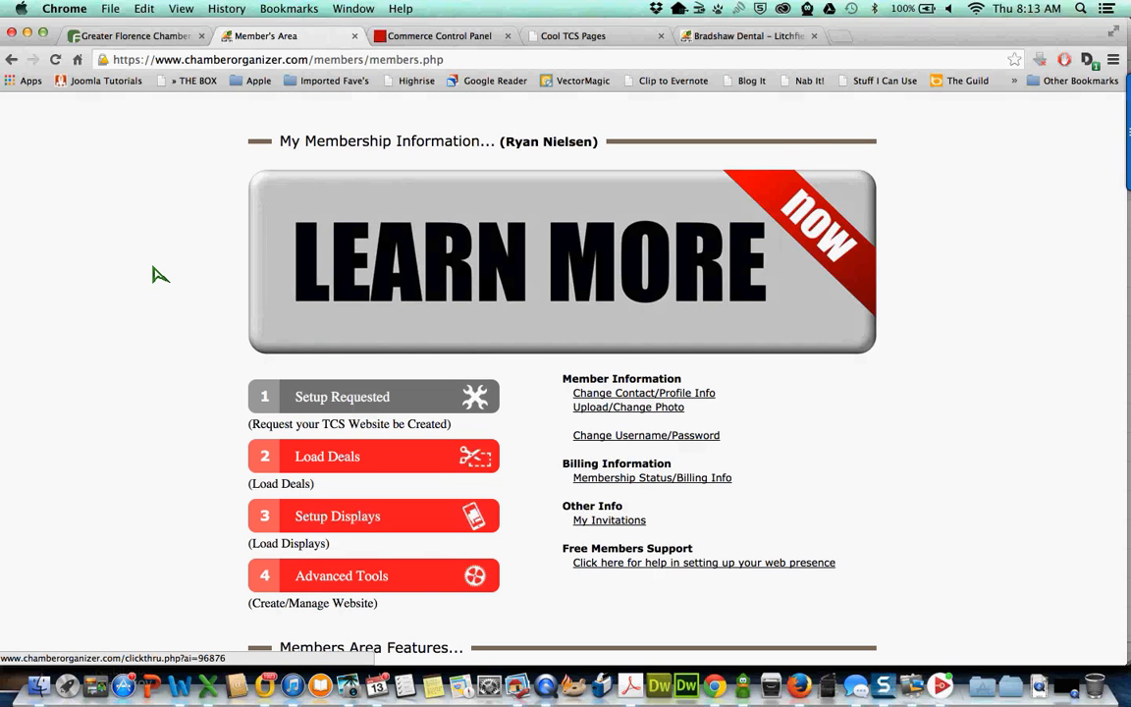
{"action": "scroll", "coordinate": [156, 273], "scroll_direction": "down", "scroll_amount": 2}
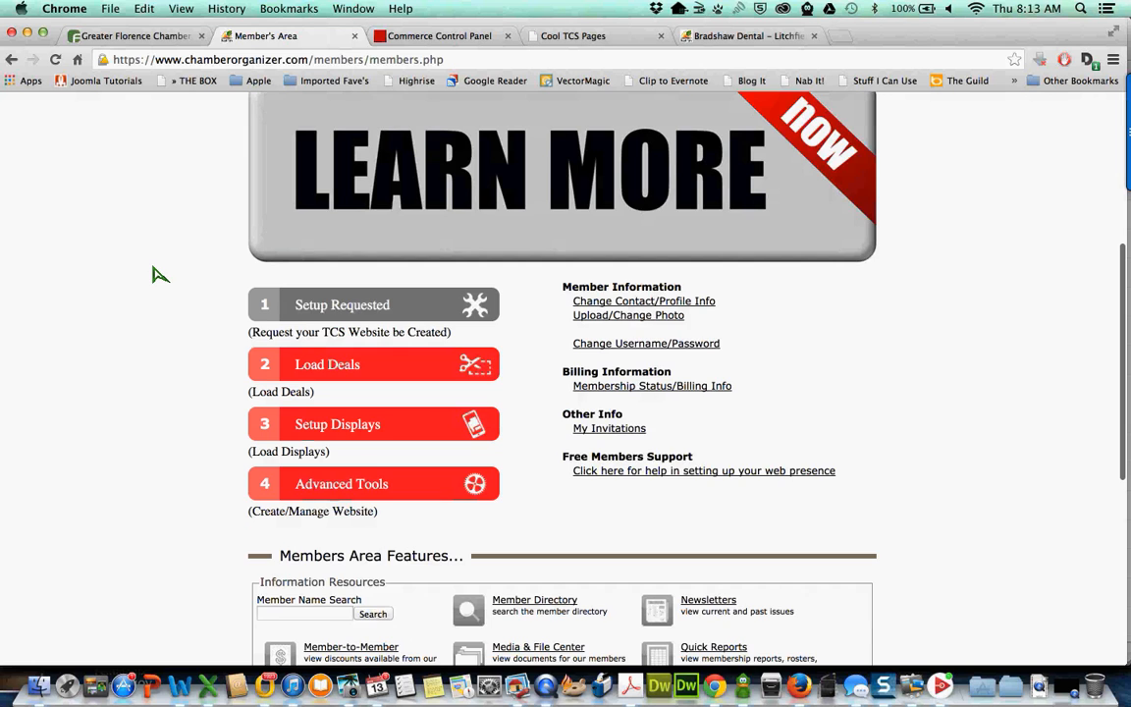
{"action": "scroll", "coordinate": [331, 374], "scroll_direction": "up", "scroll_amount": 1}
{"action": "scroll", "coordinate": [328, 369], "scroll_direction": "up", "scroll_amount": 1}
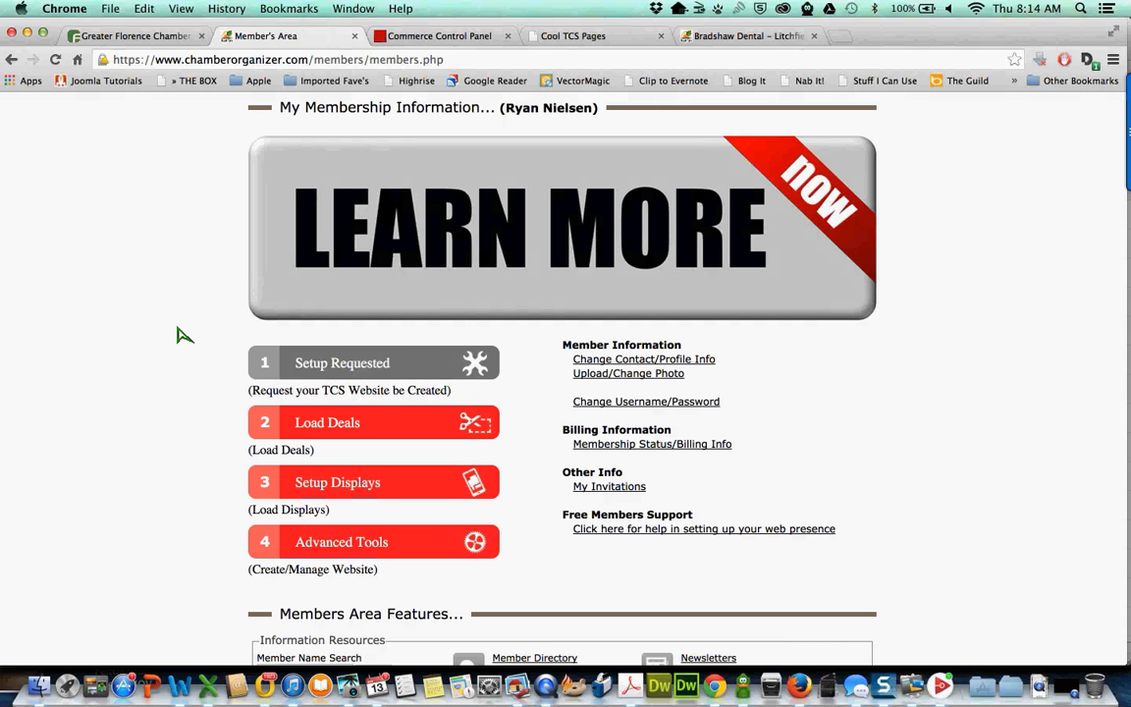
{"action": "scroll", "coordinate": [185, 335], "scroll_direction": "down", "scroll_amount": 2}
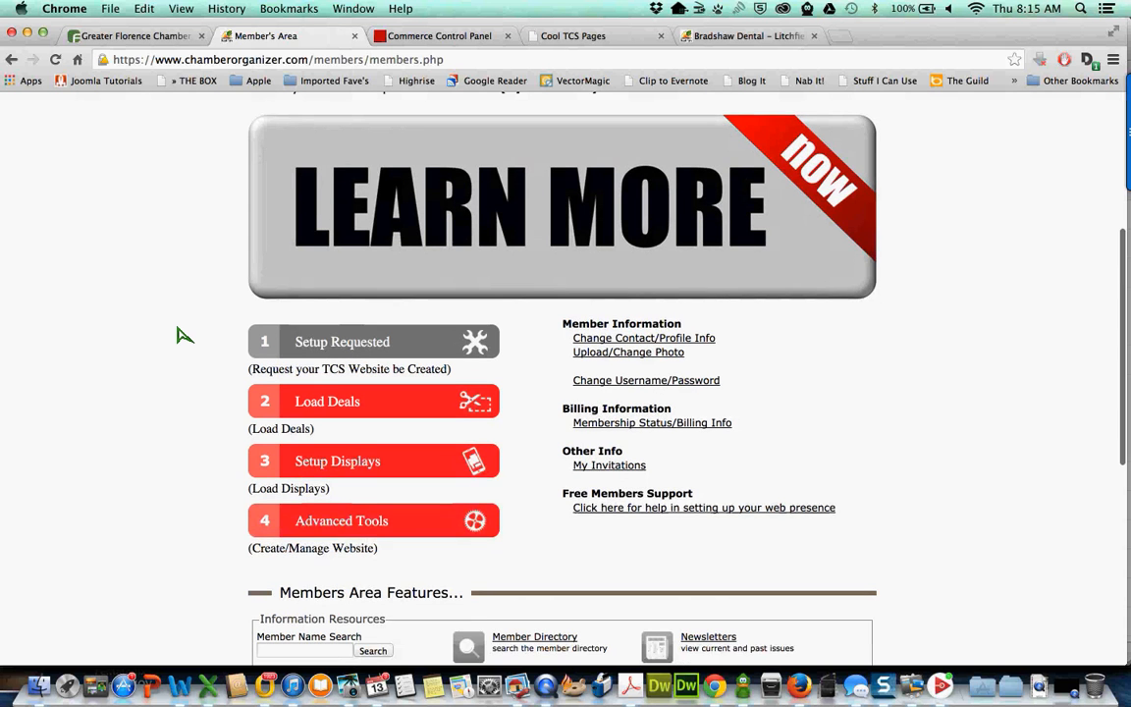
{"action": "scroll", "coordinate": [176, 335], "scroll_direction": "down", "scroll_amount": 3}
{"action": "scroll", "coordinate": [177, 335], "scroll_direction": "down", "scroll_amount": 4}
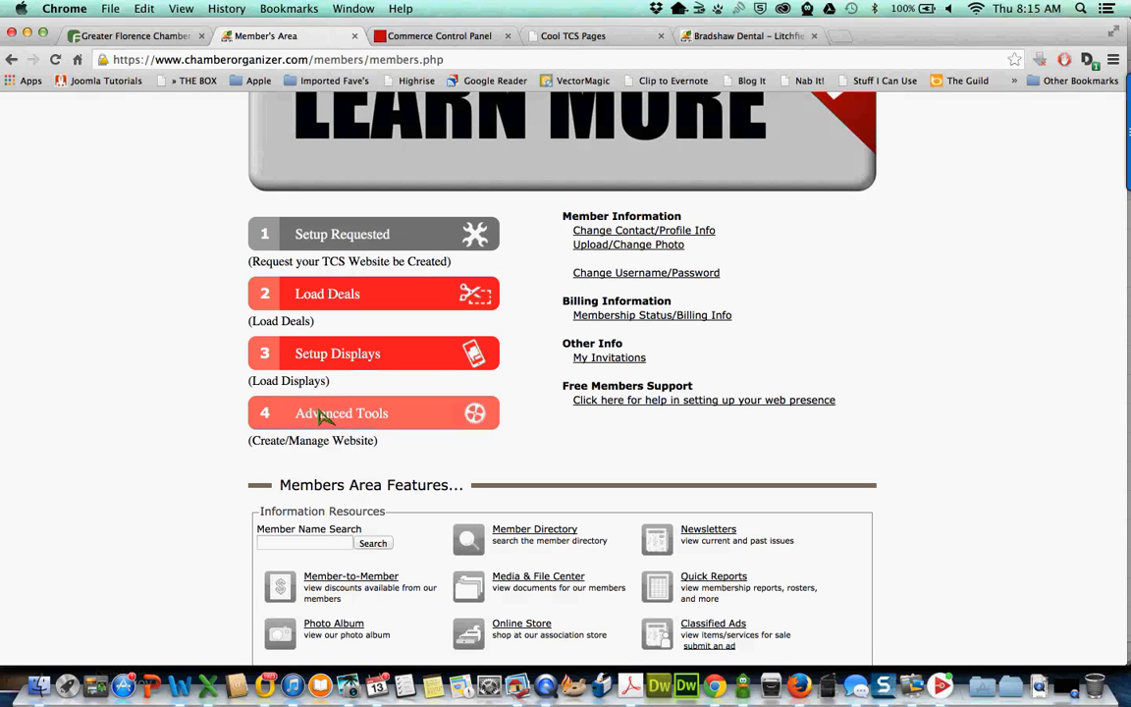
{"action": "double_click", "coordinate": [362, 450]}
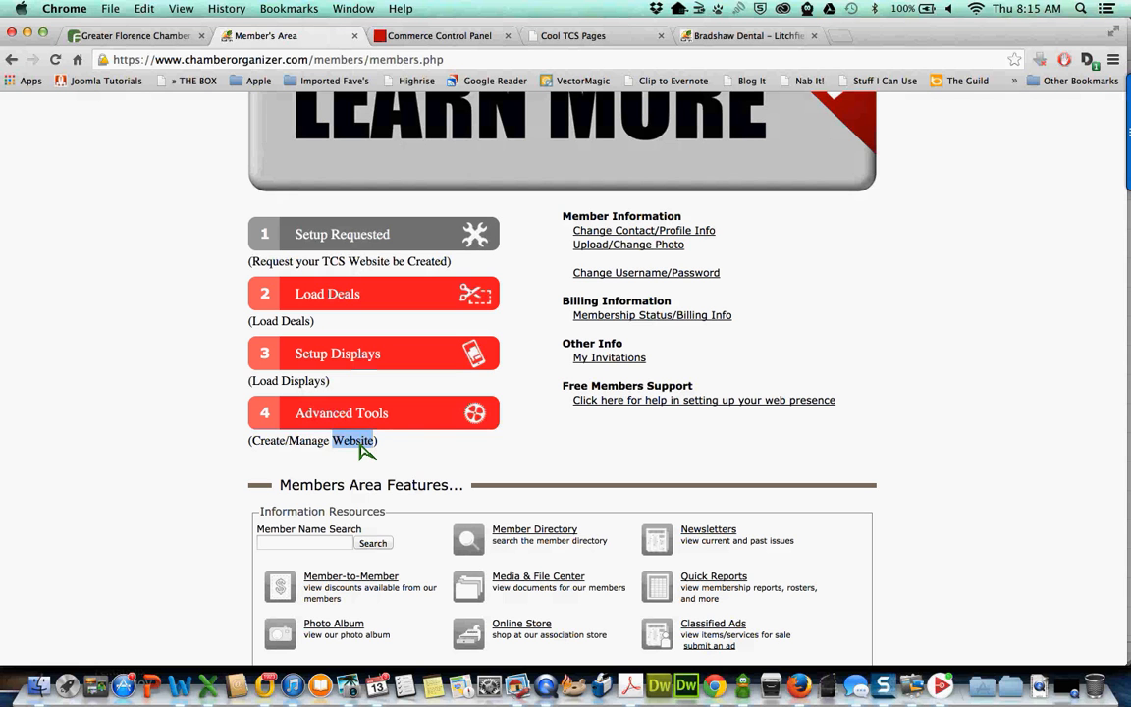
{"action": "left_click", "coordinate": [363, 450]}
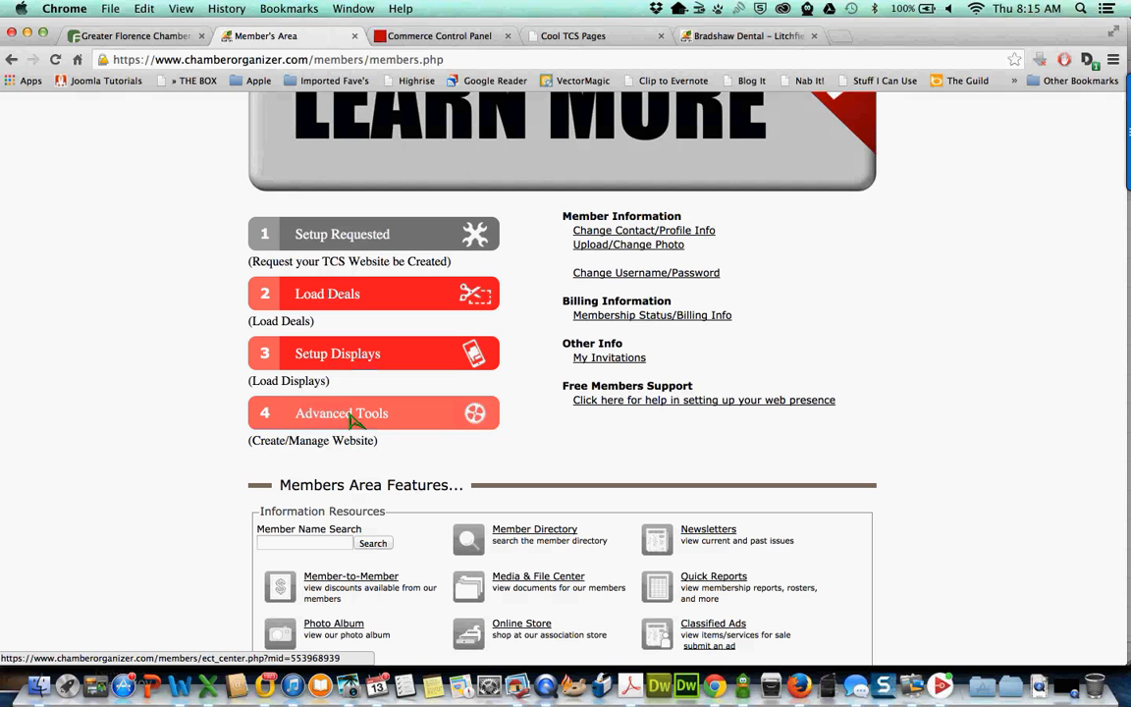
{"action": "left_click", "coordinate": [354, 419]}
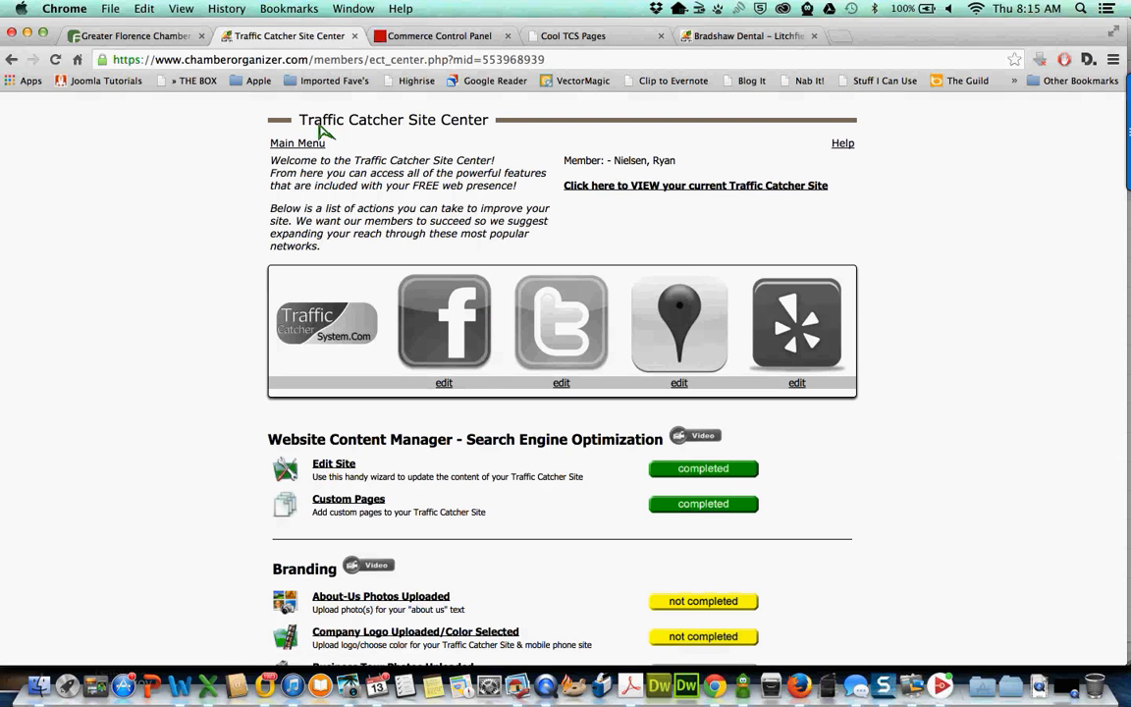
- Preview the current site via the VIEW link and close the broken 404 tab
{"action": "triple_click", "coordinate": [440, 119]}
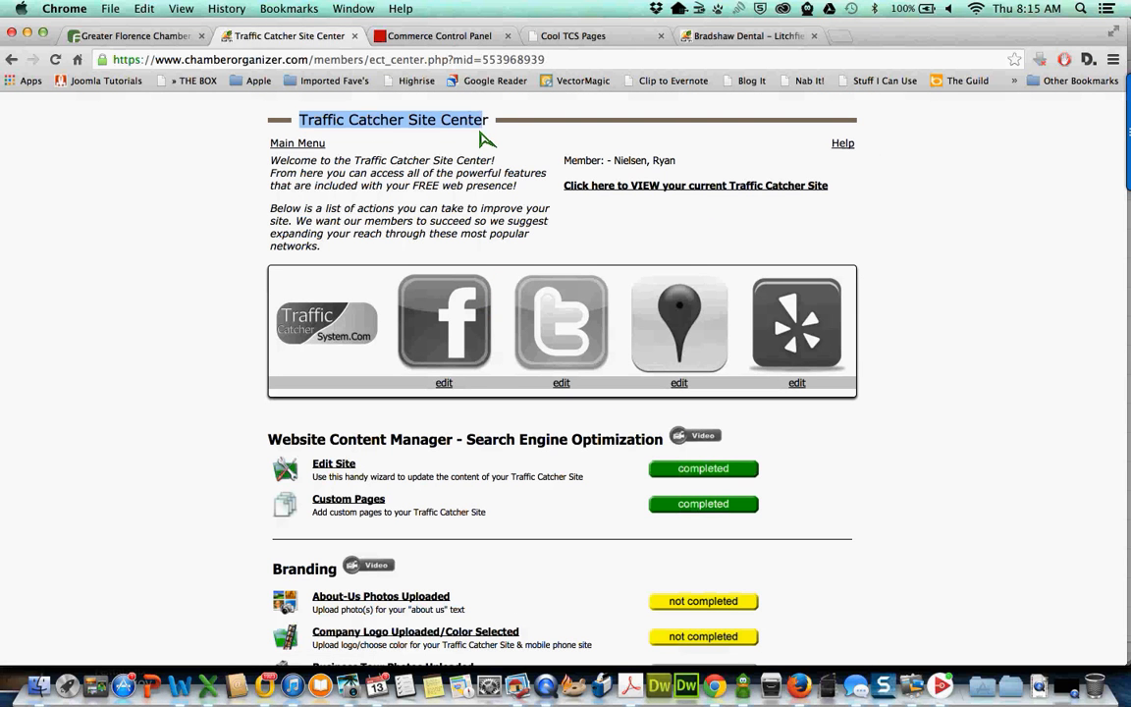
{"action": "left_click", "coordinate": [471, 195]}
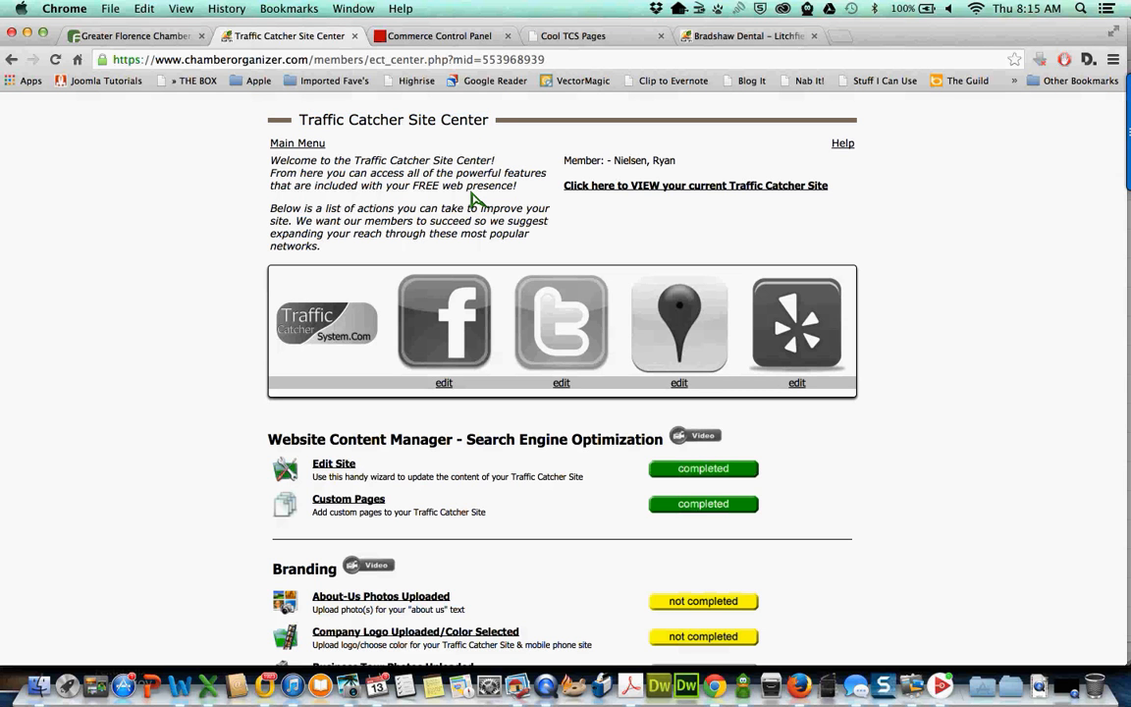
{"action": "scroll", "coordinate": [475, 199], "scroll_direction": "down", "scroll_amount": 1}
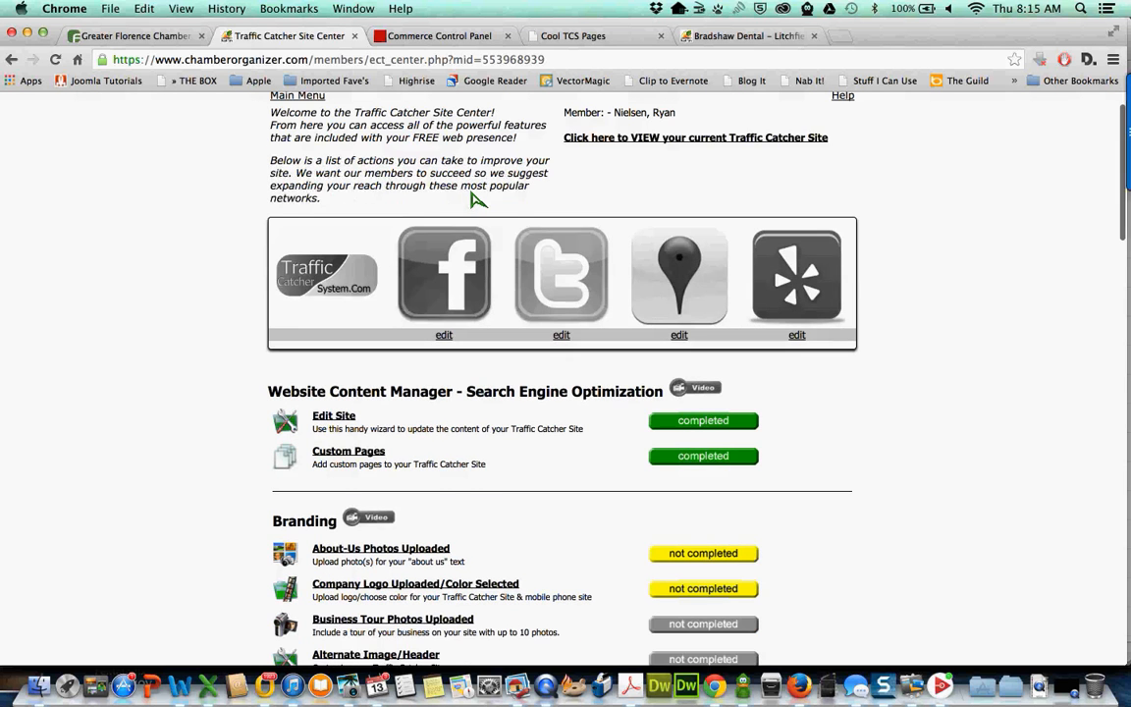
{"action": "scroll", "coordinate": [476, 199], "scroll_direction": "up", "scroll_amount": 1}
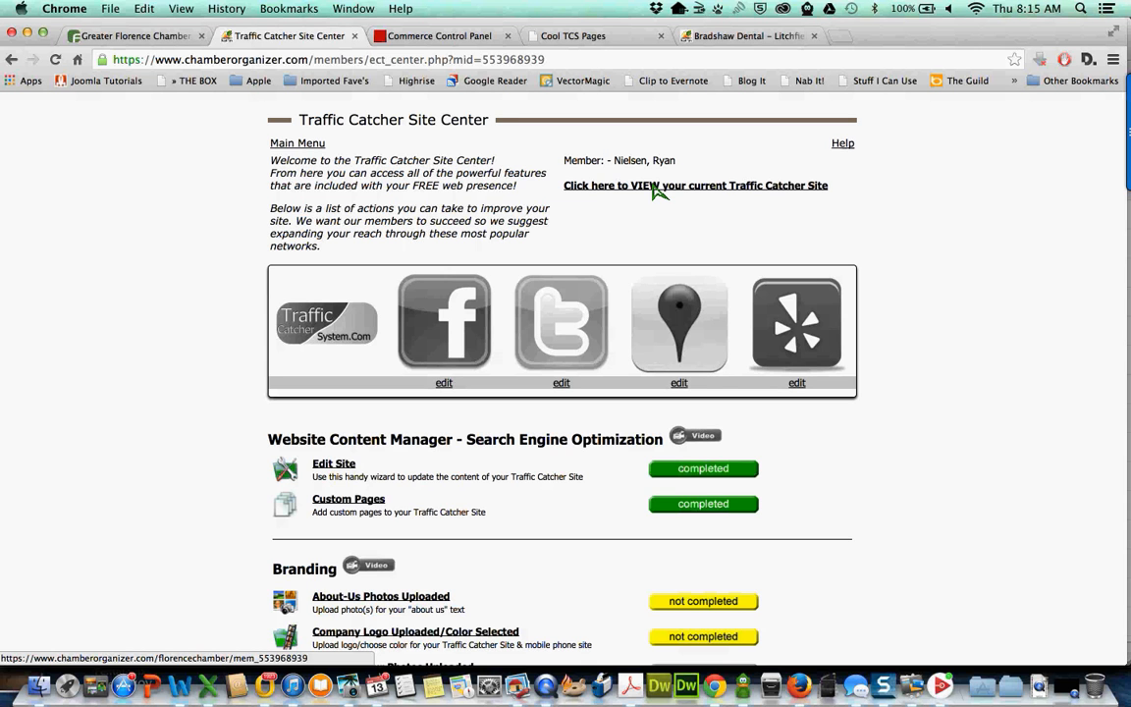
{"action": "left_click", "coordinate": [656, 187]}
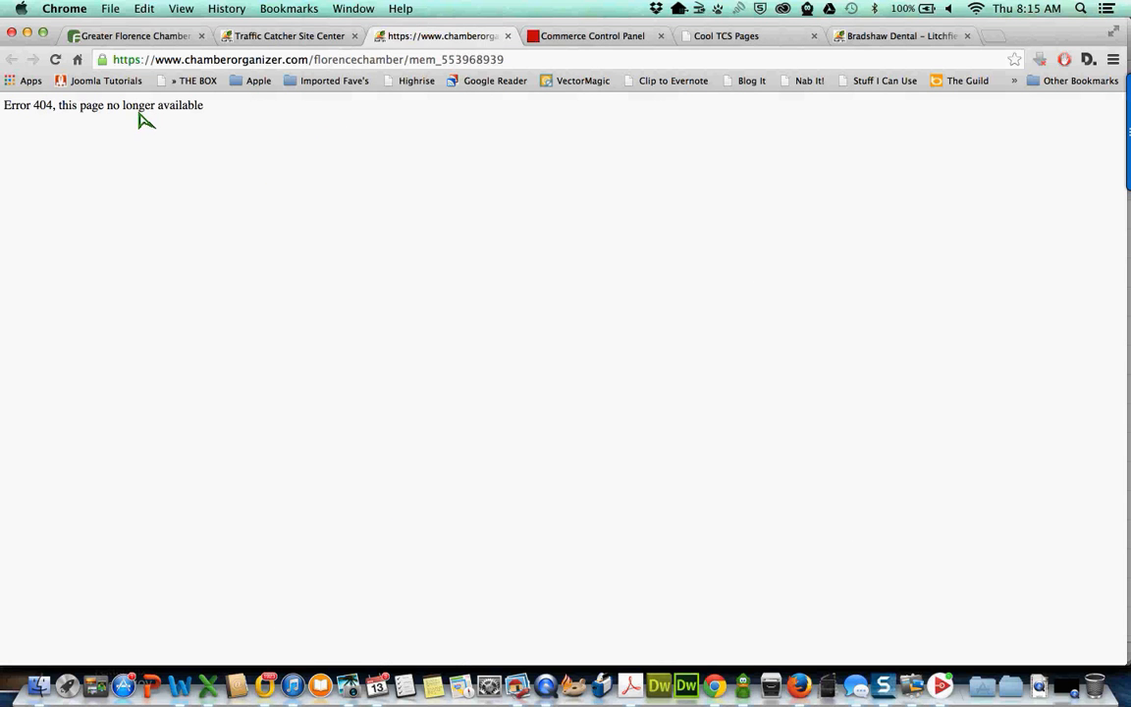
{"action": "left_click", "coordinate": [508, 36]}
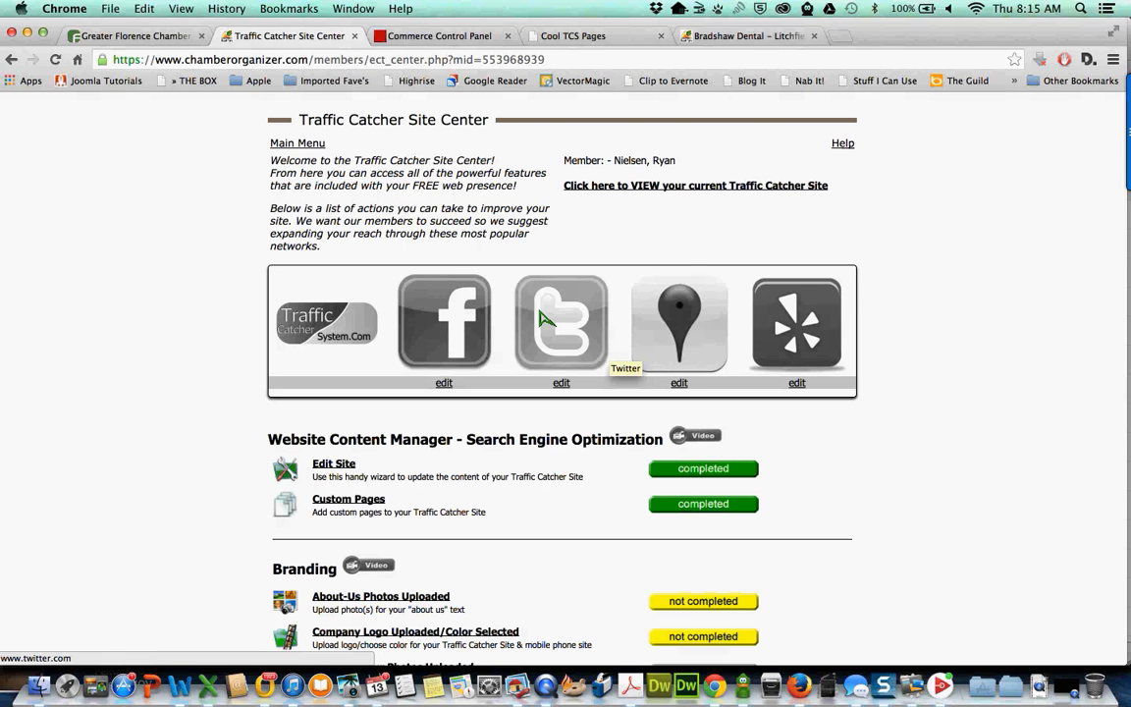
- Open Edit Site to reach the Member Profile Terms & Conditions hosting agreement
{"action": "scroll", "coordinate": [540, 314], "scroll_direction": "down", "scroll_amount": 1}
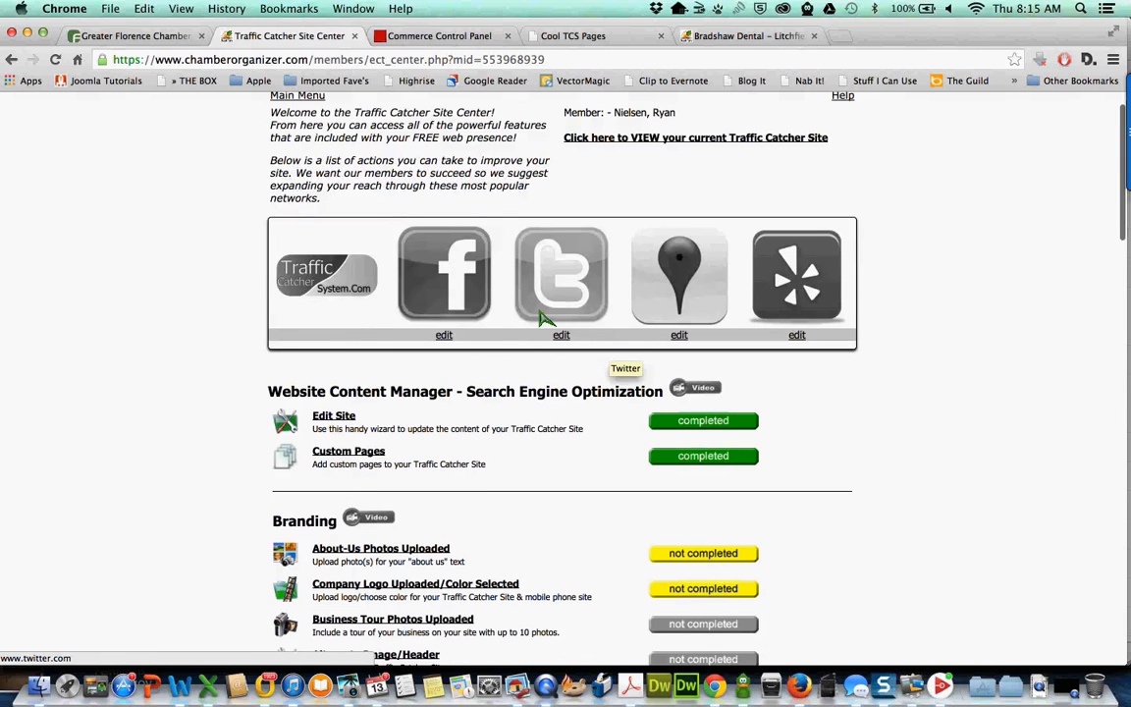
{"action": "scroll", "coordinate": [545, 317], "scroll_direction": "down", "scroll_amount": 1}
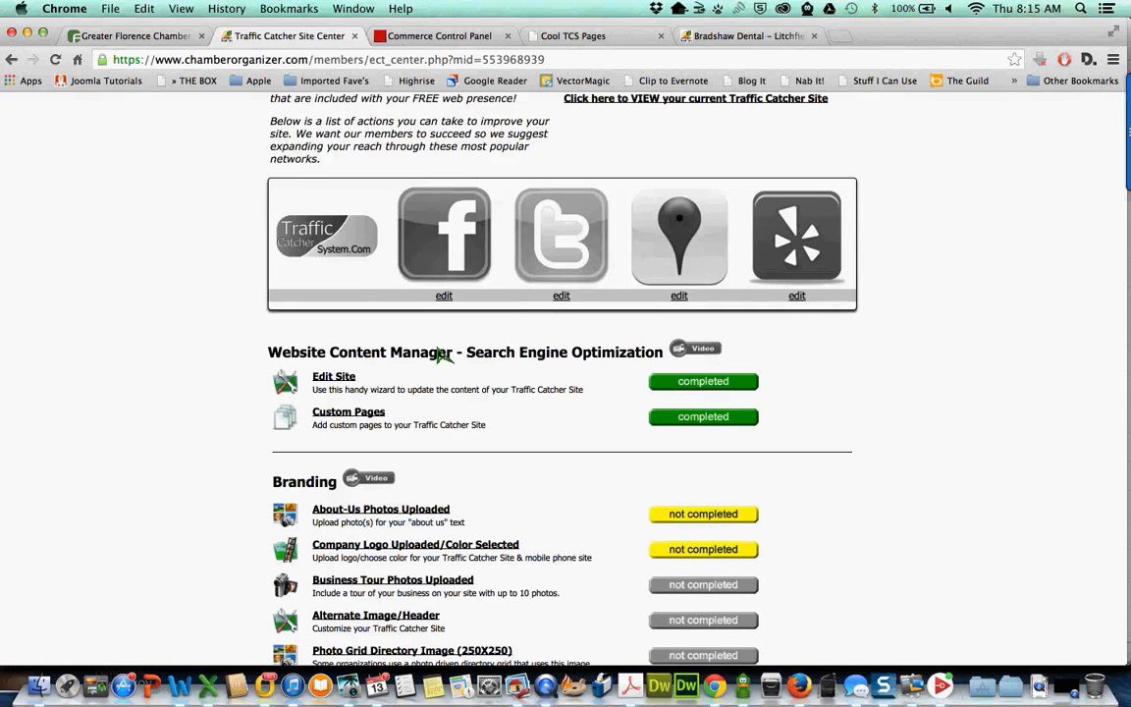
{"action": "left_click", "coordinate": [339, 382]}
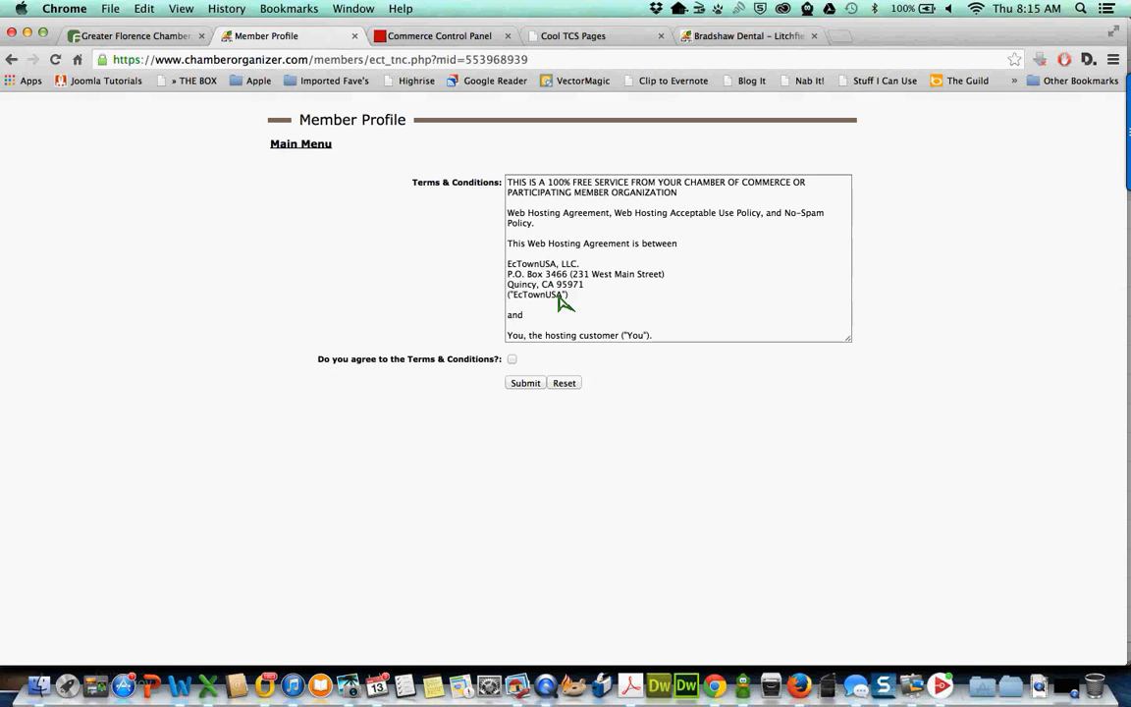
- Accept the terms and conditions, begin the profile setup, and confirm the member details as shown
{"action": "left_click", "coordinate": [512, 360]}
{"action": "left_click", "coordinate": [525, 384]}
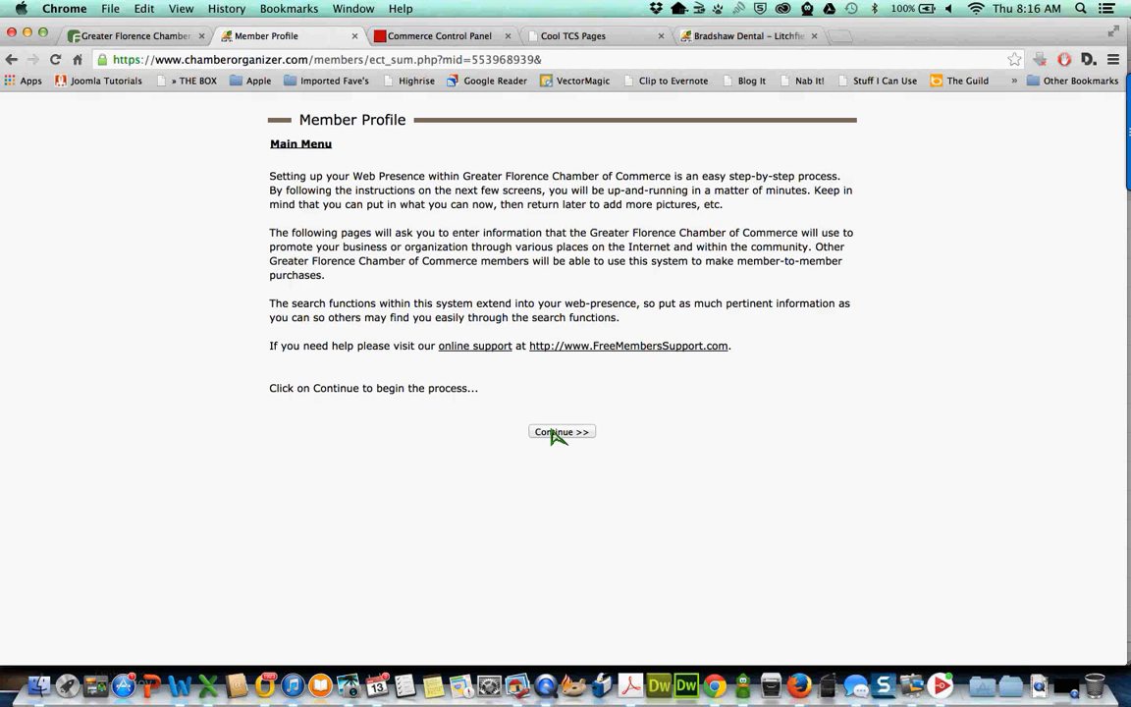
{"action": "left_click", "coordinate": [555, 434]}
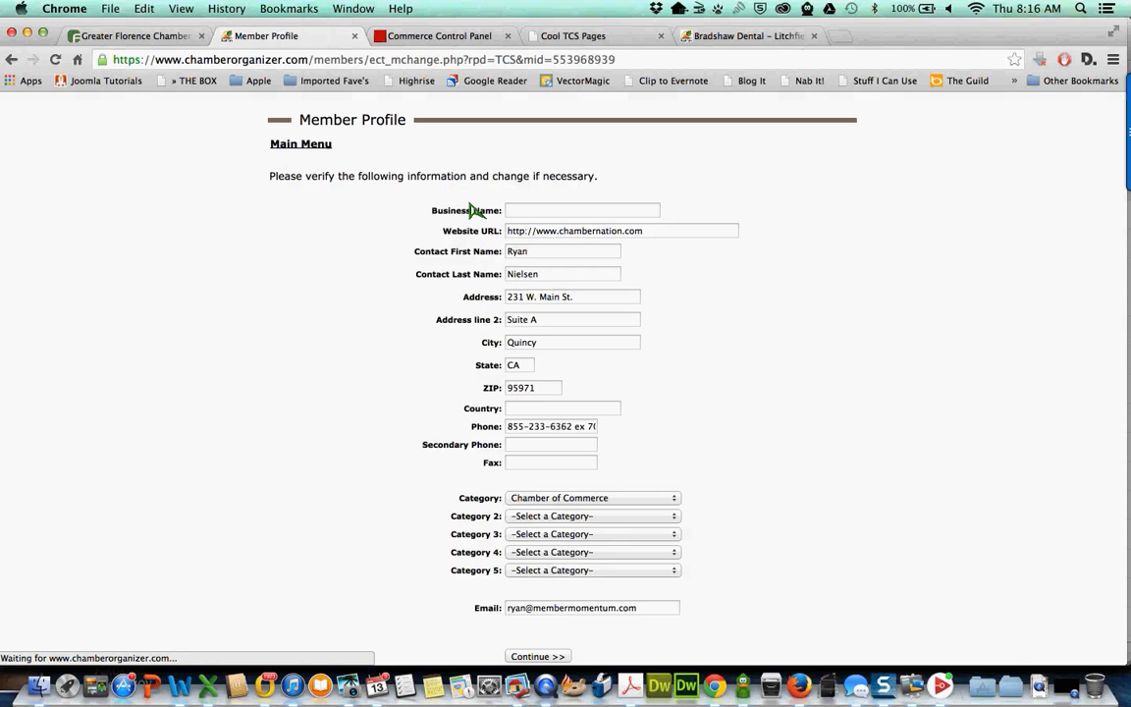
{"action": "scroll", "coordinate": [397, 198], "scroll_direction": "down", "scroll_amount": 1}
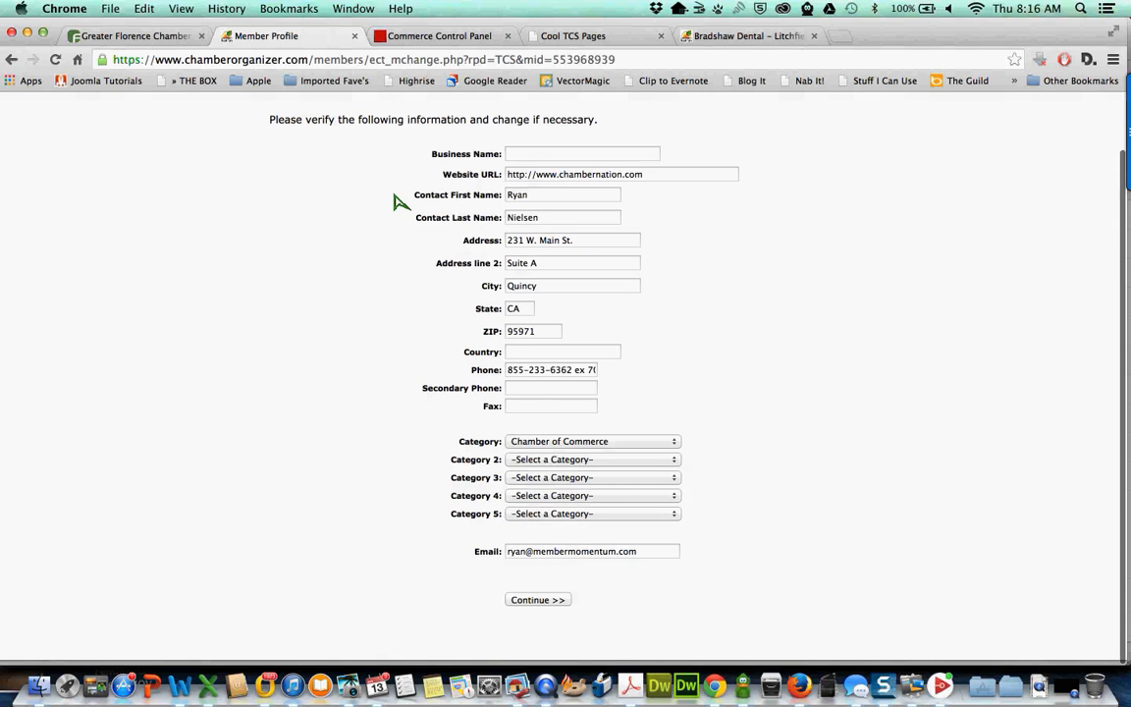
{"action": "scroll", "coordinate": [533, 609], "scroll_direction": "up", "scroll_amount": 1}
{"action": "left_click", "coordinate": [531, 608]}
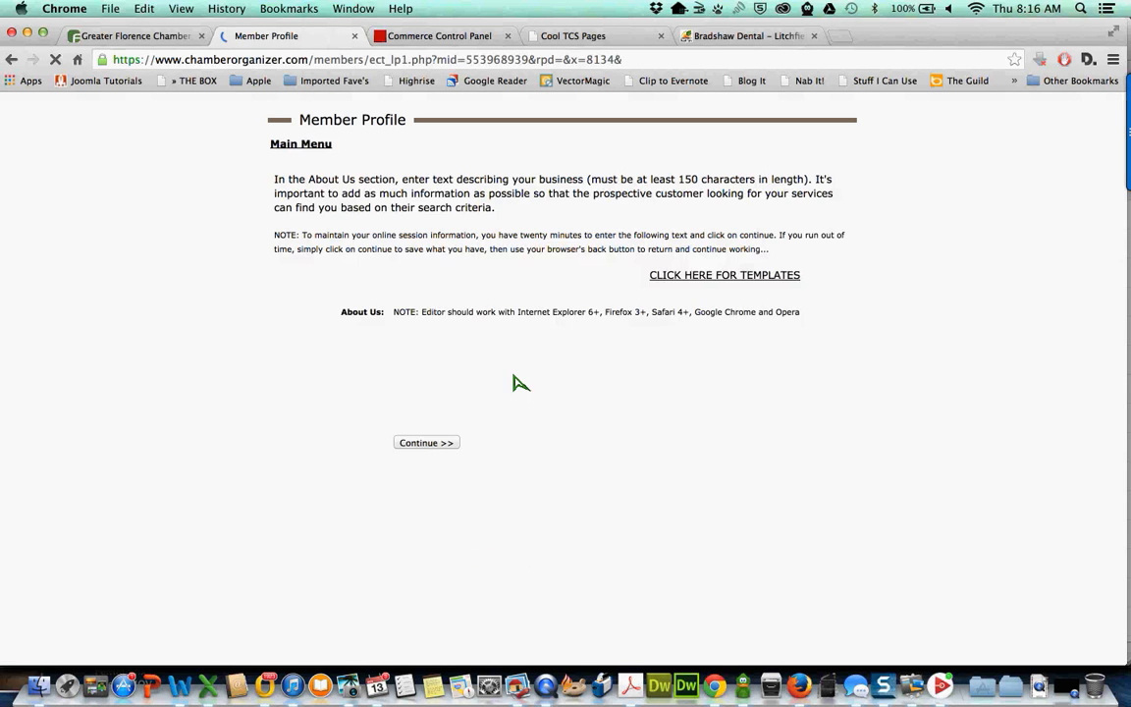
- Type 'about us information' in the About Us editor and copy it
{"action": "left_click", "coordinate": [538, 435]}
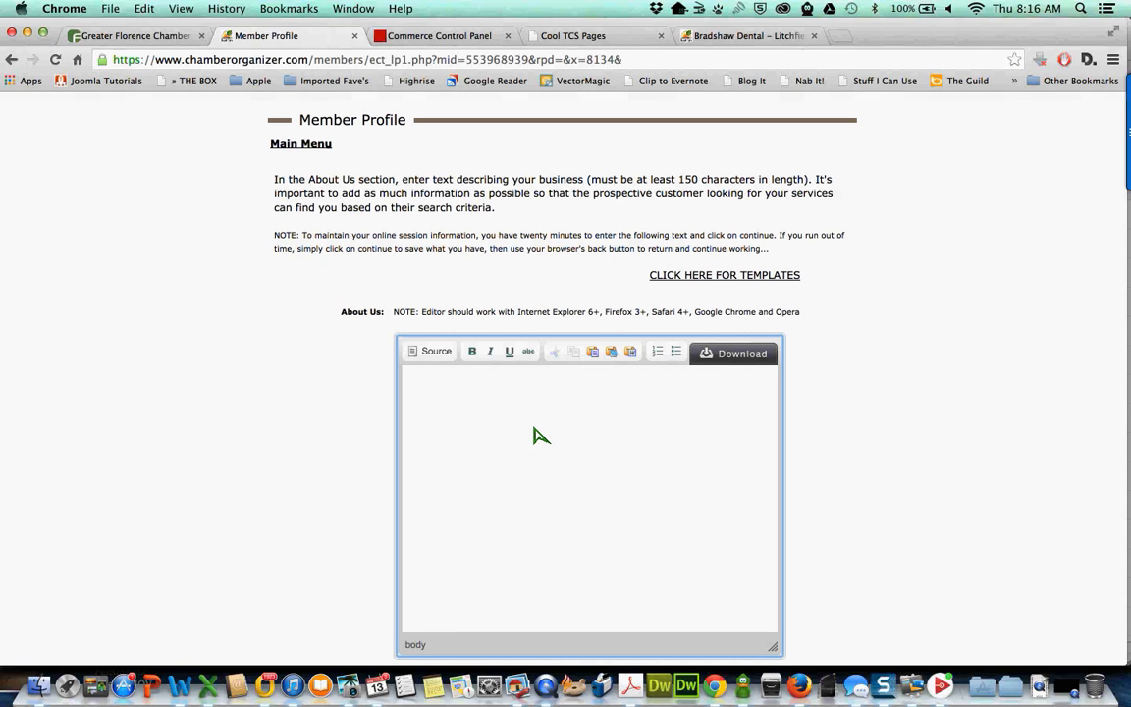
{"action": "type", "text": "about us information"}
{"action": "key", "text": "super+a"}
{"action": "key", "text": "super+c"}
- Paste the line many more times on new lines and submit the About Us text
{"action": "key", "text": "Right"}
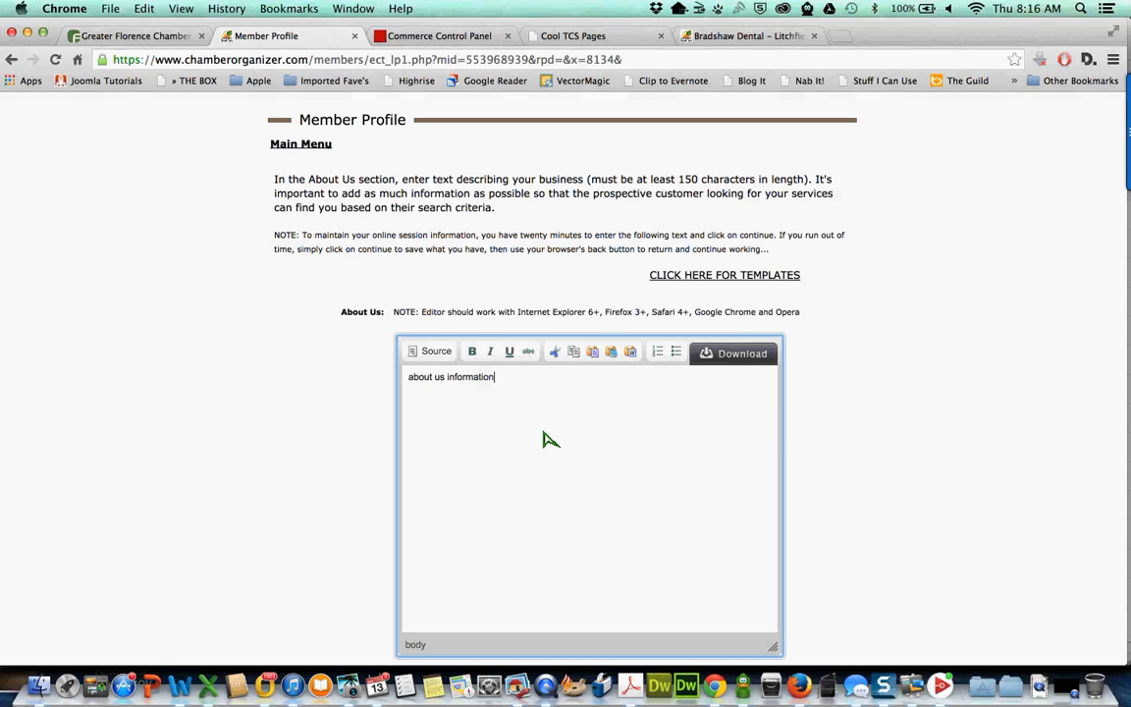
{"action": "key", "text": "Return"}
{"action": "key", "text": "super+v"}
{"action": "key", "text": "super+v"}
{"action": "key", "text": "super+v"}
{"action": "key", "text": "super+v"}
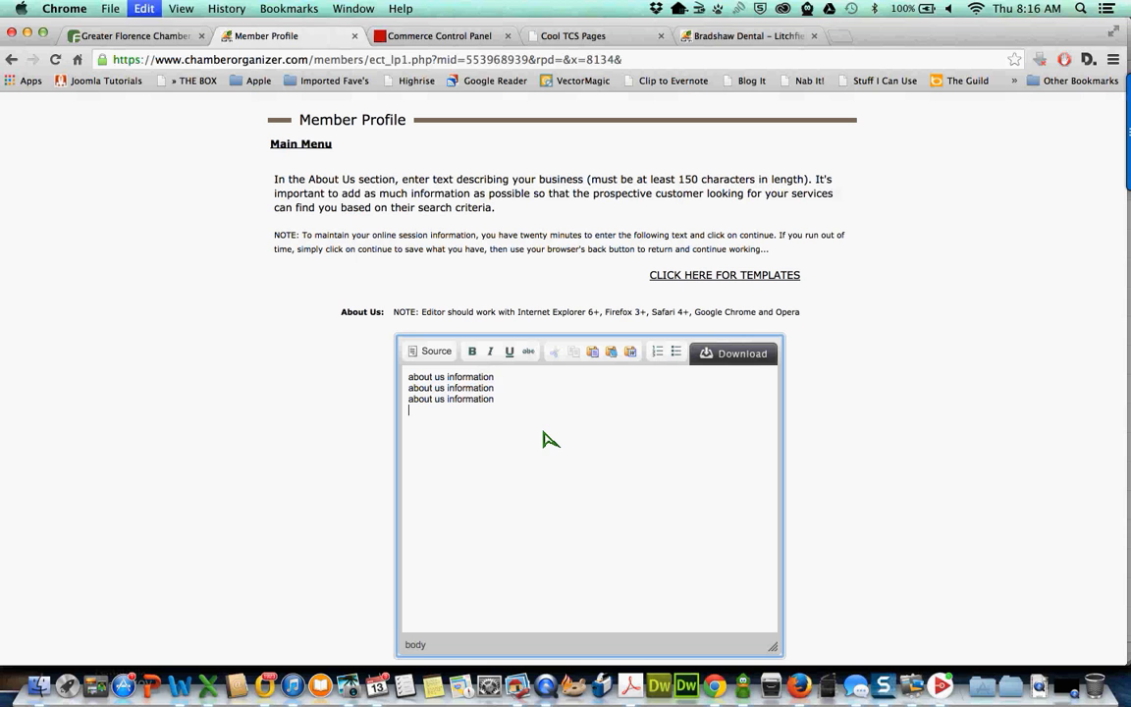
{"action": "key", "text": "super+v"}
{"action": "key", "text": "super+v"}
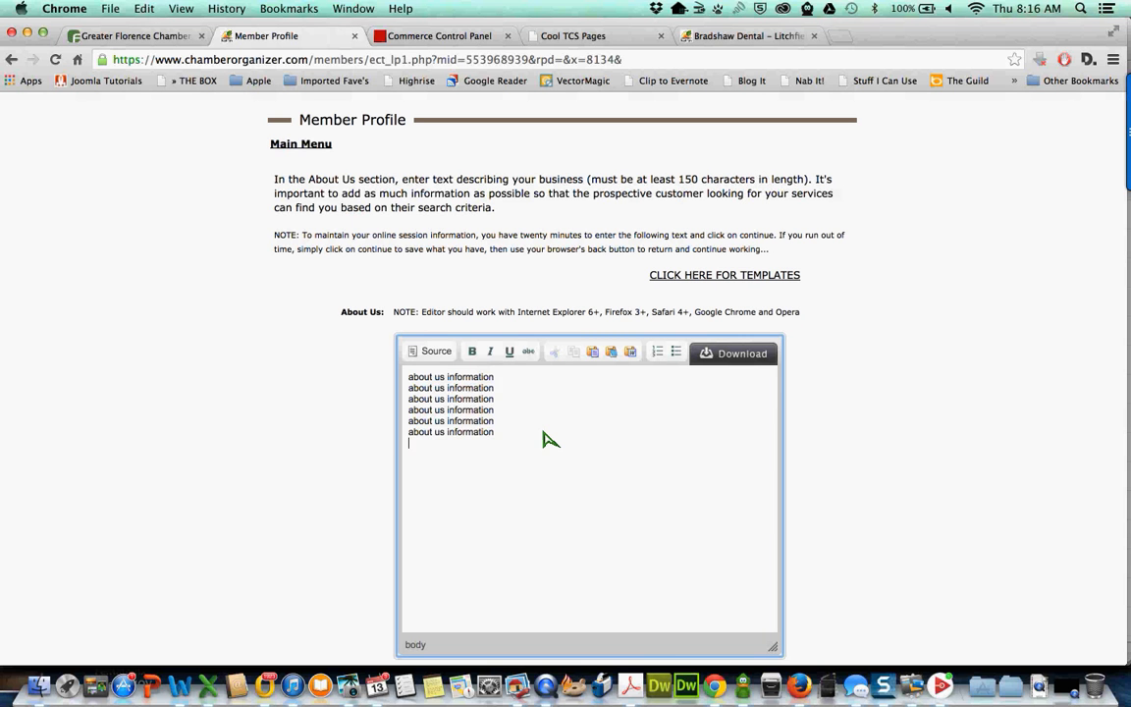
{"action": "key", "text": "super+v"}
{"action": "key", "text": "super+v"}
{"action": "key", "text": "super+v"}
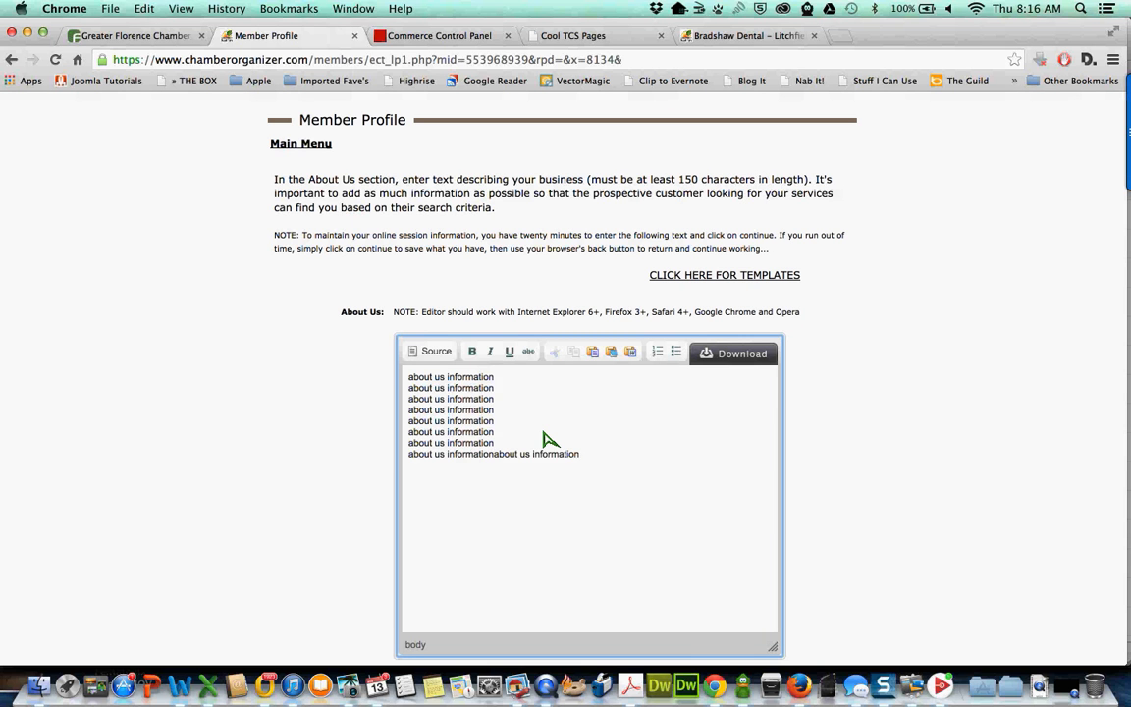
{"action": "key", "text": "Return"}
{"action": "key", "text": "super+v"}
{"action": "key", "text": "Return"}
{"action": "key", "text": "super+v"}
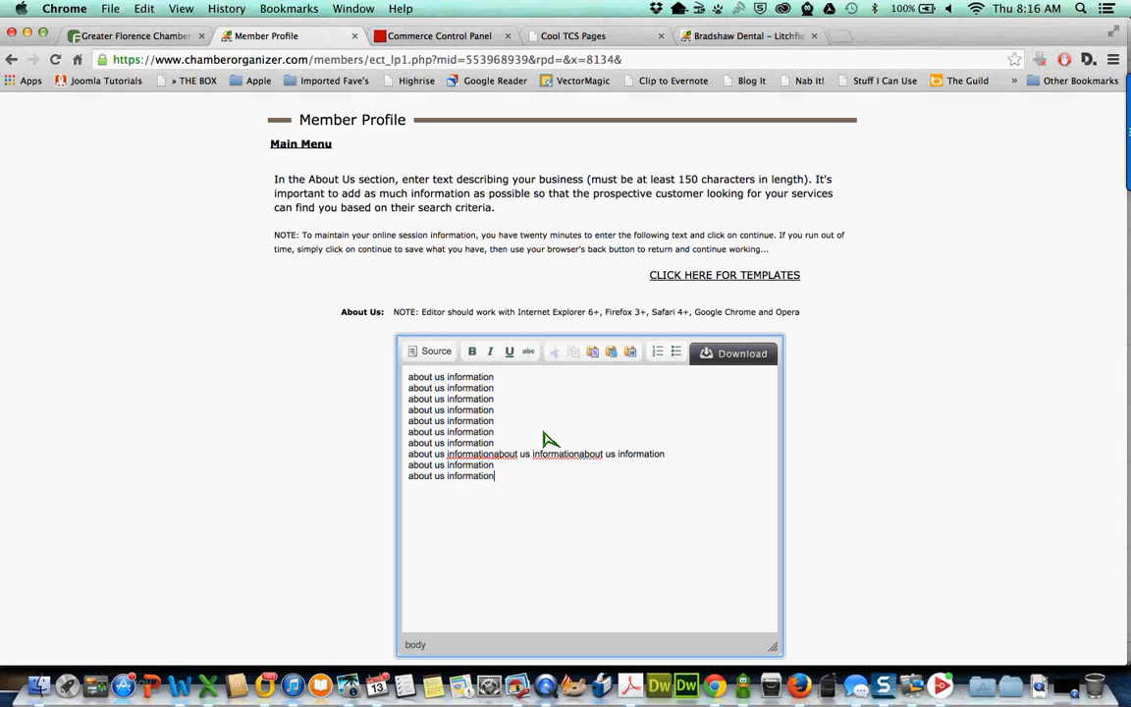
{"action": "key", "text": "super+v"}
{"action": "scroll", "coordinate": [275, 437], "scroll_direction": "down", "scroll_amount": 2}
{"action": "left_click", "coordinate": [429, 604]}
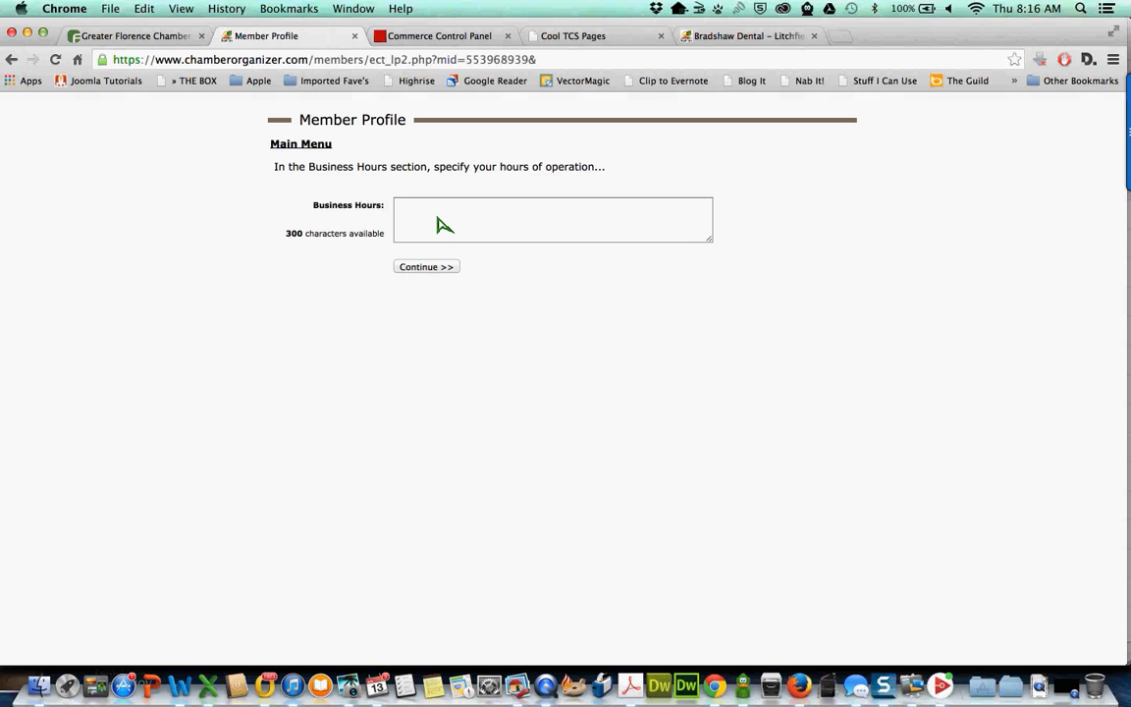
- Enter 'Various' as the business hours and keep the existing website address
{"action": "left_click", "coordinate": [439, 225]}
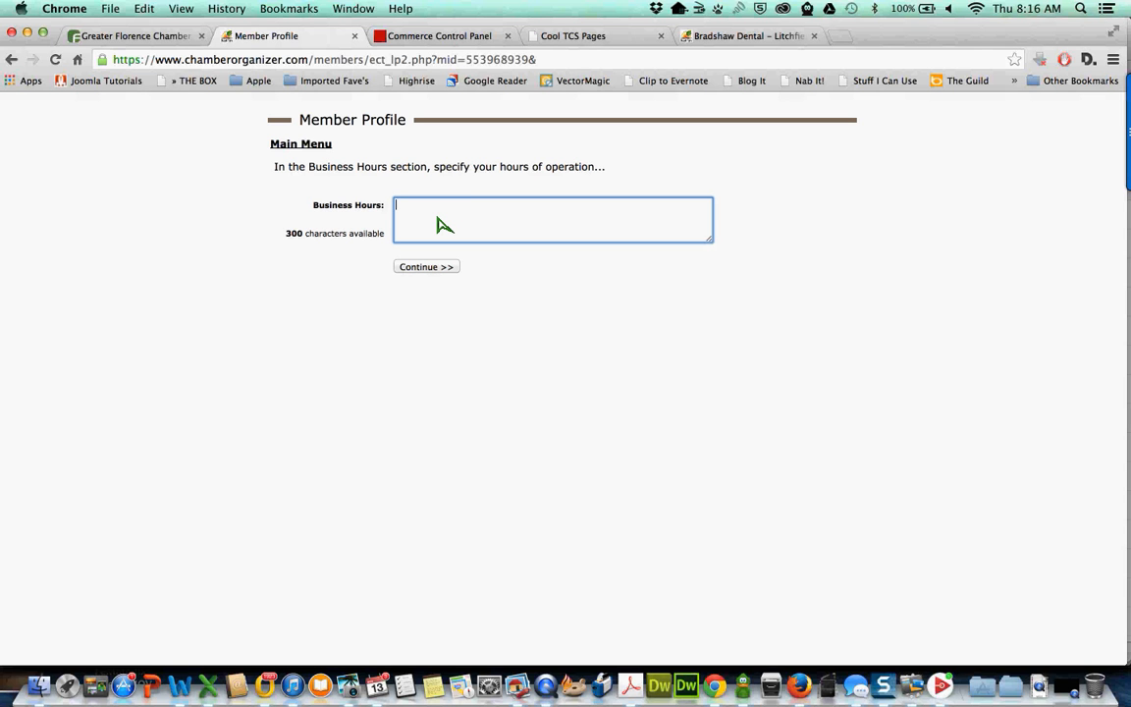
{"action": "type", "text": "Various"}
{"action": "left_click", "coordinate": [429, 269]}
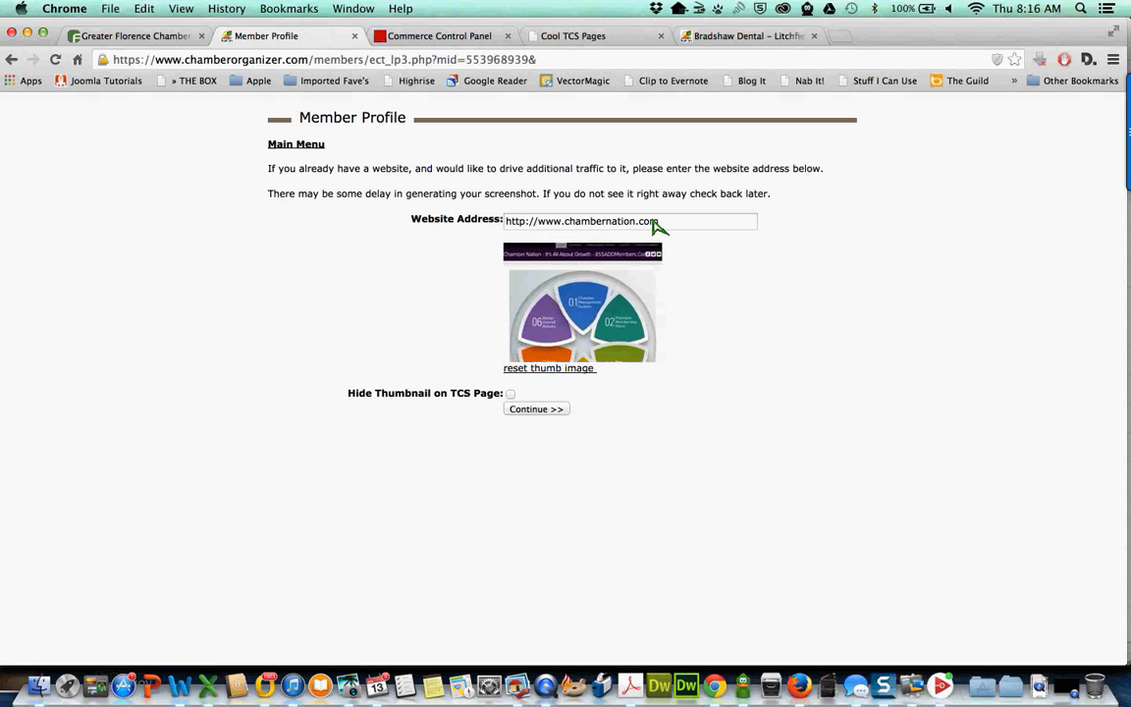
{"action": "left_click", "coordinate": [534, 413]}
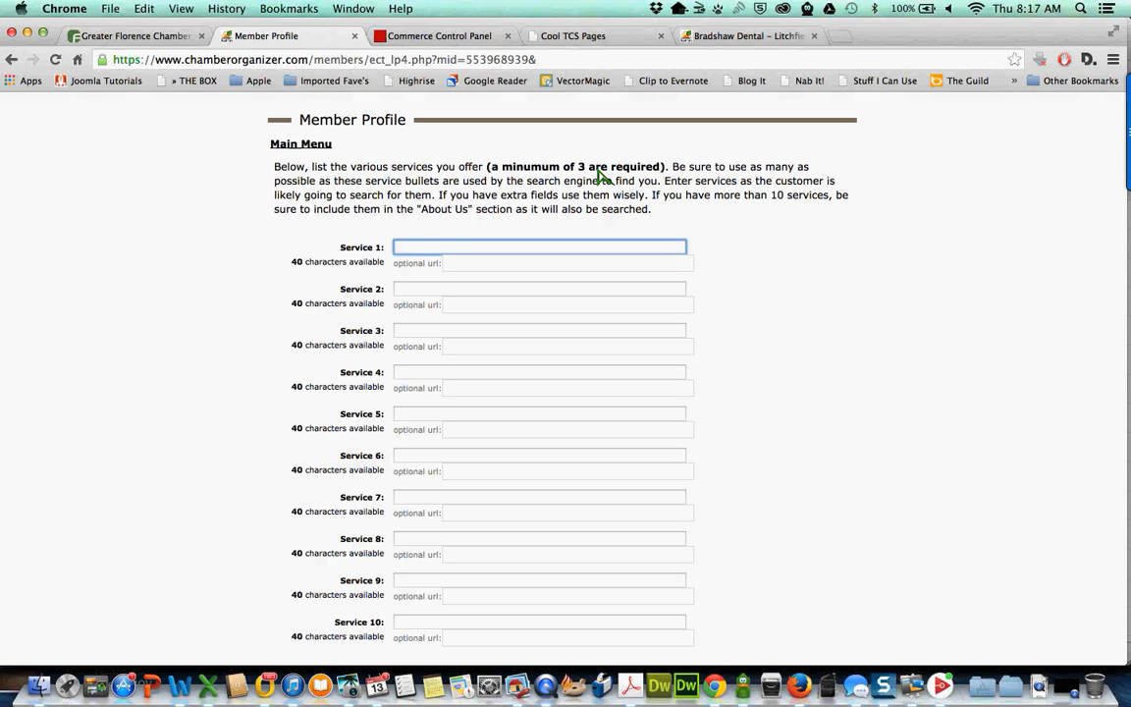
- Fill Services 1–3 with Chamber Website, TCS Pages and Member Services
{"action": "type", "text": "Chamber Website"}
{"action": "key", "text": "Tab"}
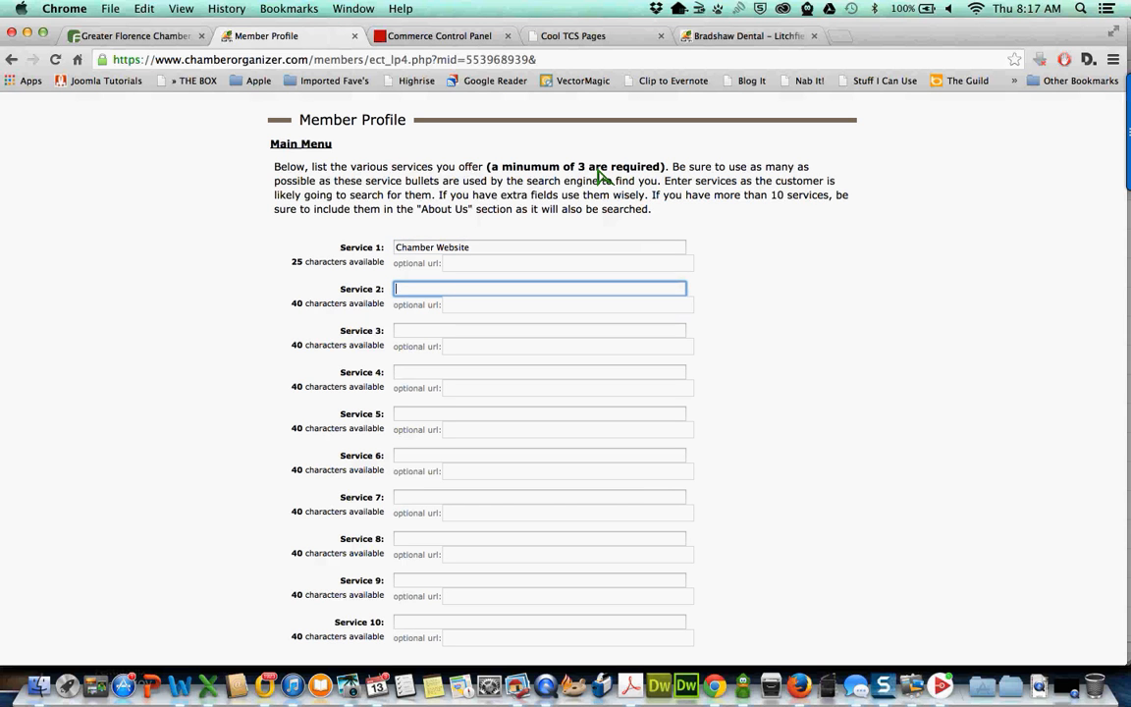
{"action": "type", "text": "TCS Pages"}
{"action": "key", "text": "Tab"}
{"action": "type", "text": "Member Services"}
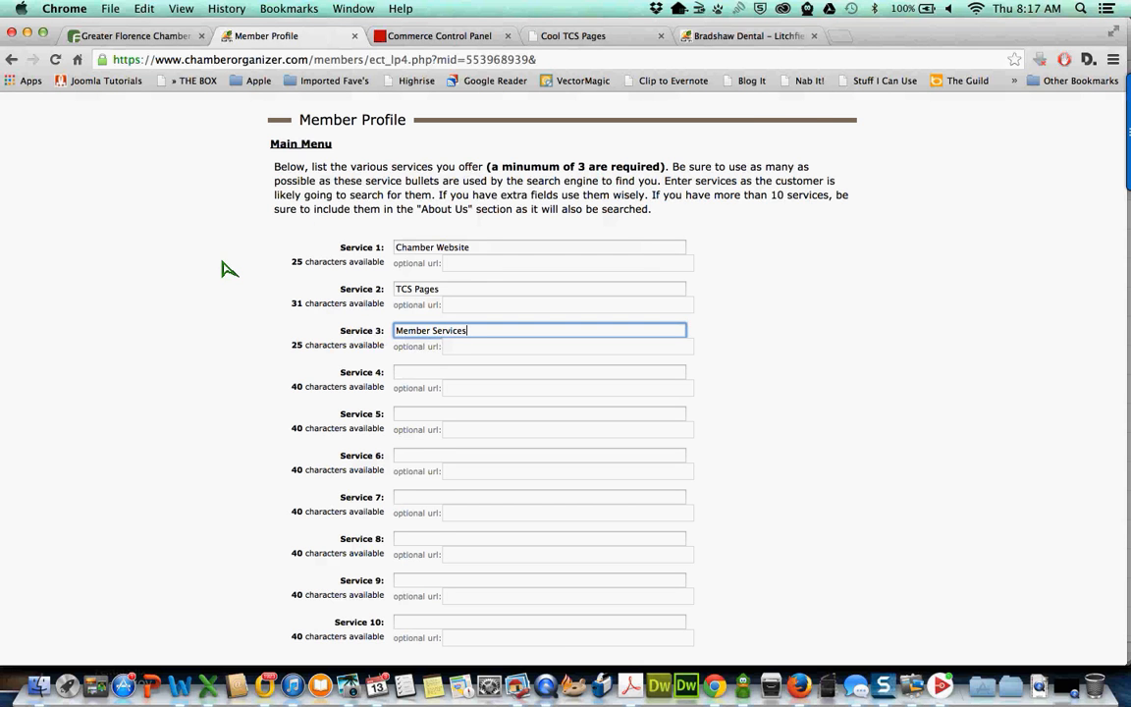
{"action": "scroll", "coordinate": [222, 267], "scroll_direction": "down", "scroll_amount": 5}
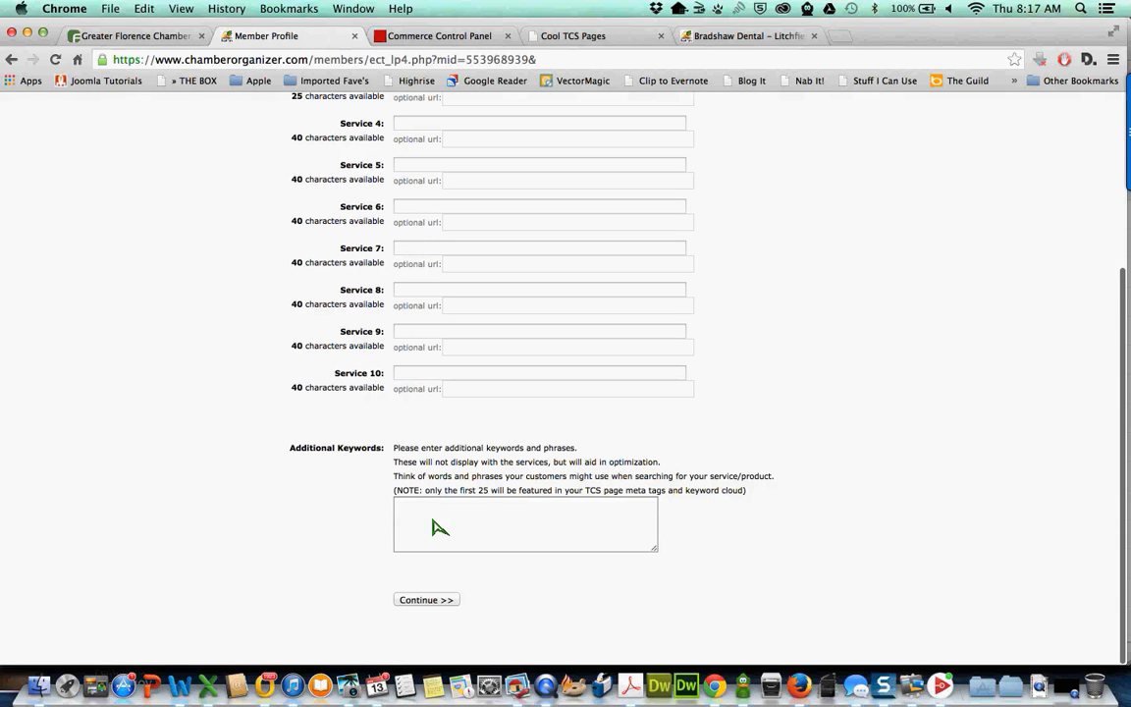
- Add the keywords 'TCS, chamber, chamber of commerce' and submit the services page
{"action": "left_click", "coordinate": [469, 518]}
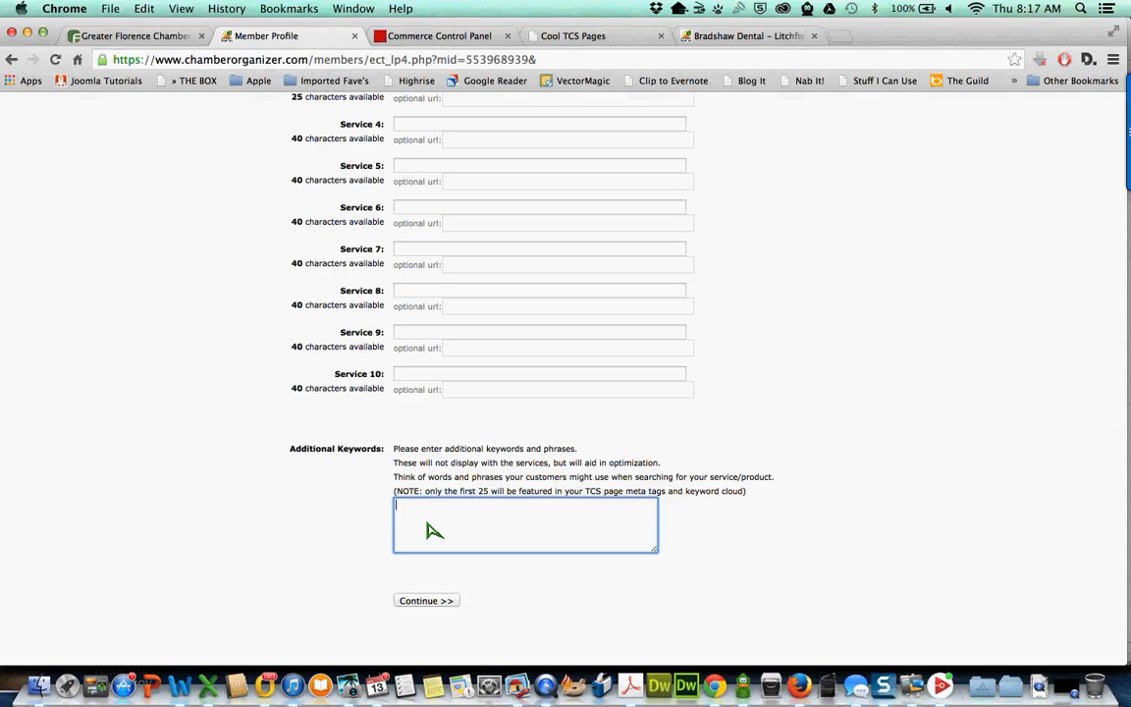
{"action": "type", "text": "TCS, chamber, chamber of commerce"}
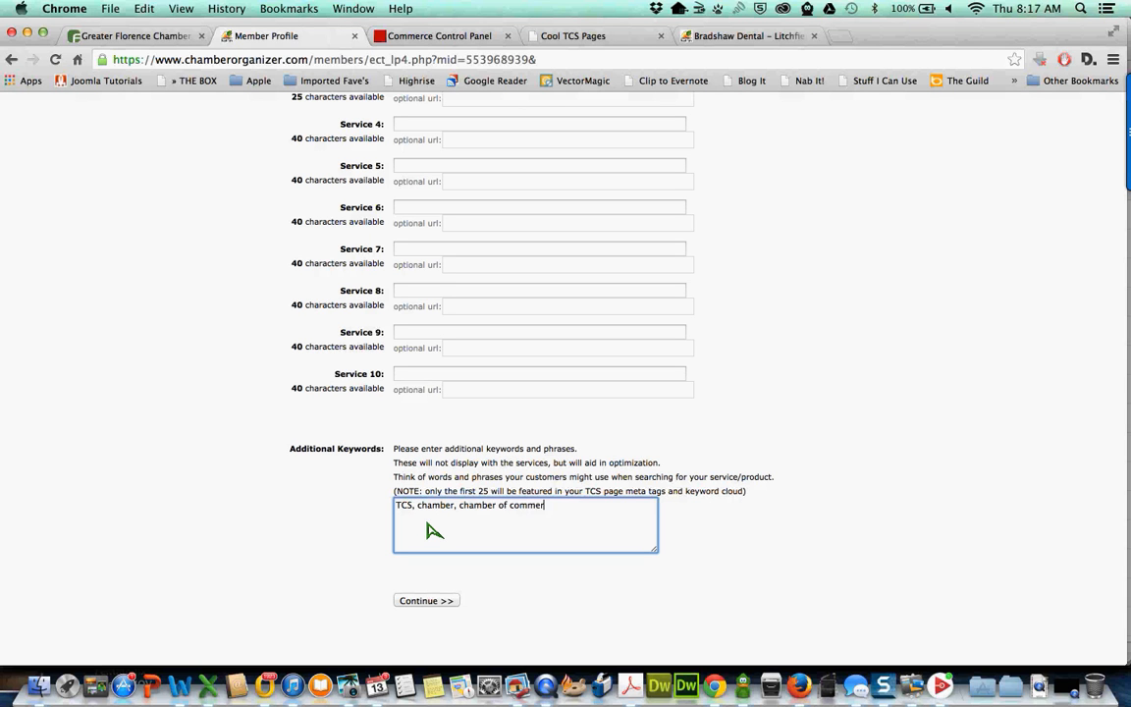
{"action": "left_click", "coordinate": [426, 602]}
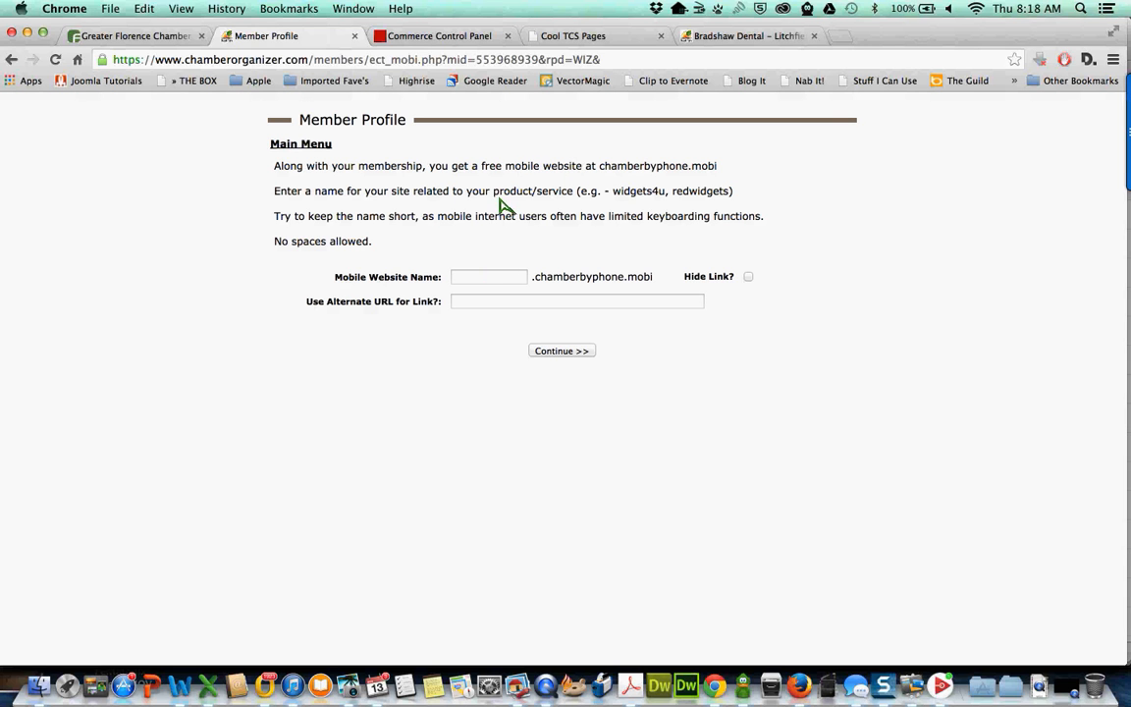
- Enter the member's chosen name for the free chamberbyphone.mobi site and submit it
{"action": "left_click", "coordinate": [476, 278]}
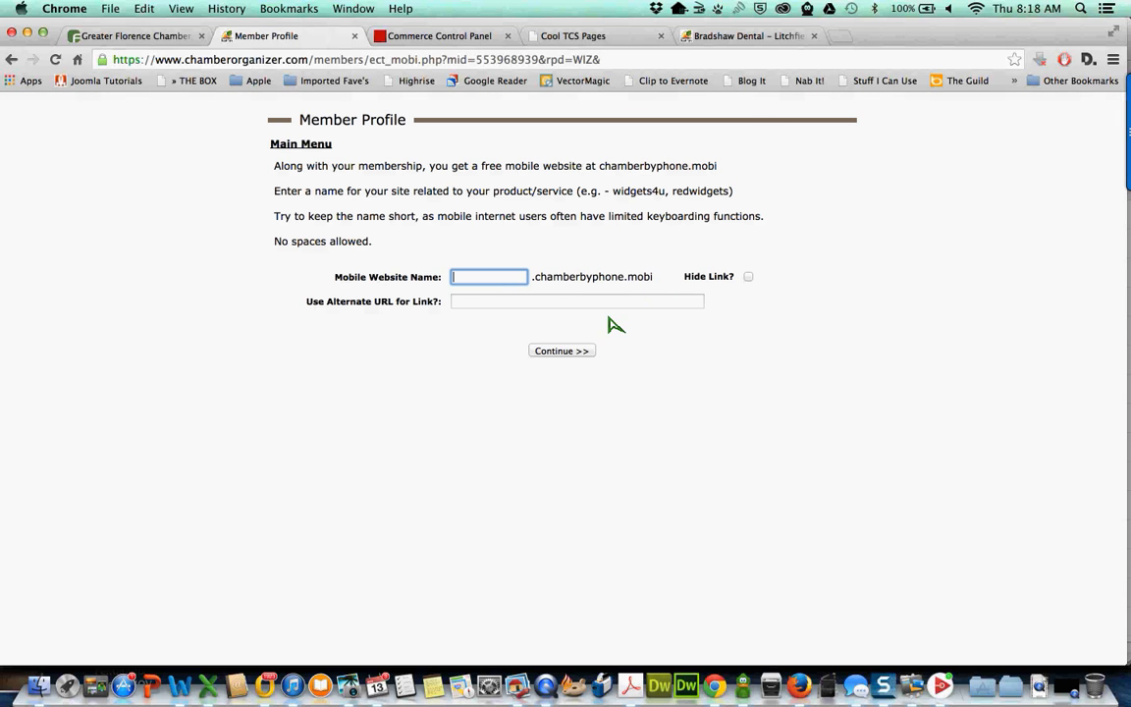
{"action": "type", "text": "florenceryan"}
{"action": "left_click", "coordinate": [564, 351]}
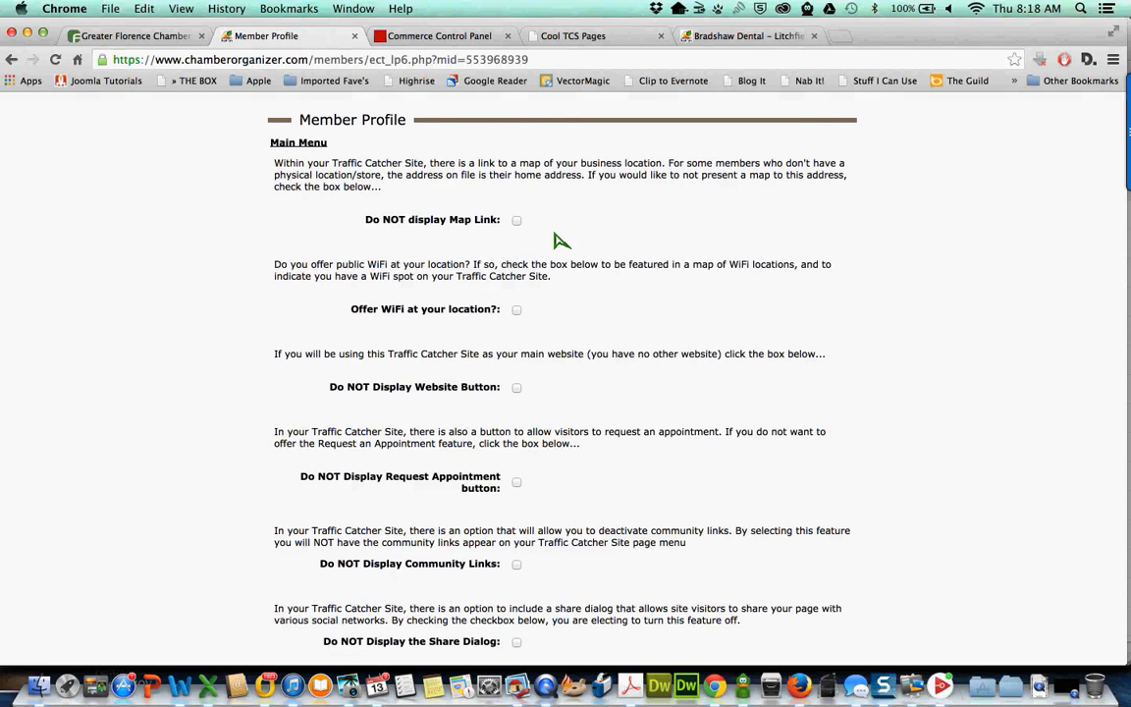
- Turn on 'Offer WiFi at your location?' and save the profile display options
{"action": "scroll", "coordinate": [555, 240], "scroll_direction": "down", "scroll_amount": 2}
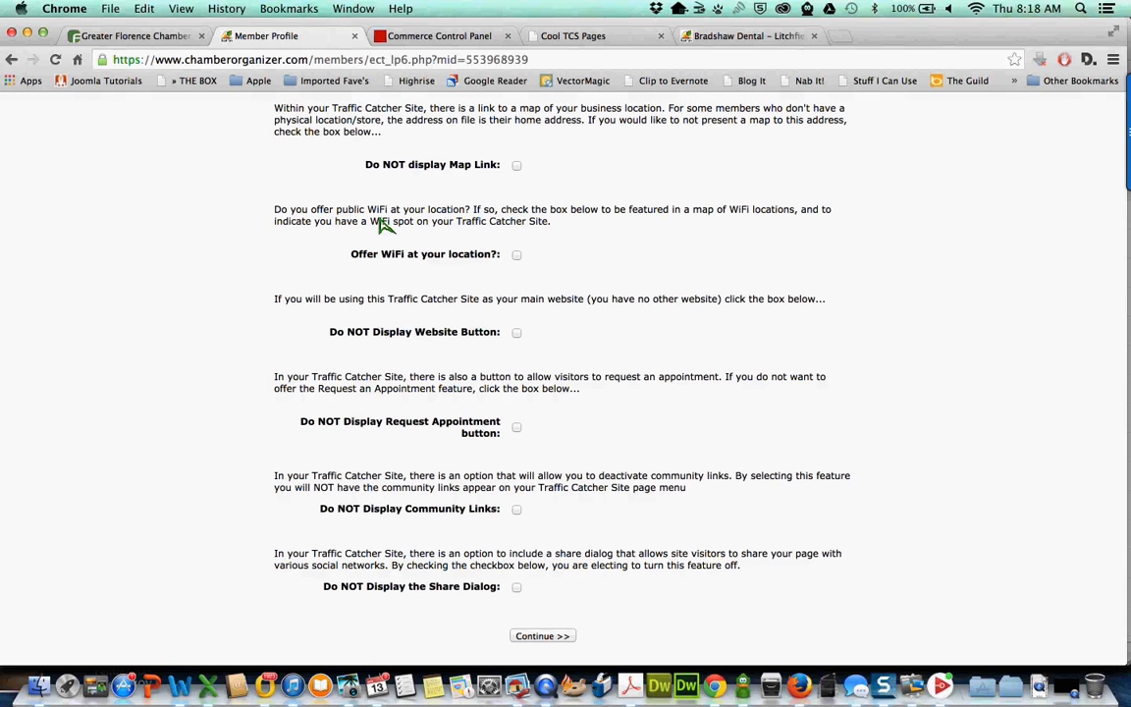
{"action": "left_click", "coordinate": [517, 255]}
{"action": "scroll", "coordinate": [386, 342], "scroll_direction": "down", "scroll_amount": 1}
{"action": "scroll", "coordinate": [386, 342], "scroll_direction": "down", "scroll_amount": 2}
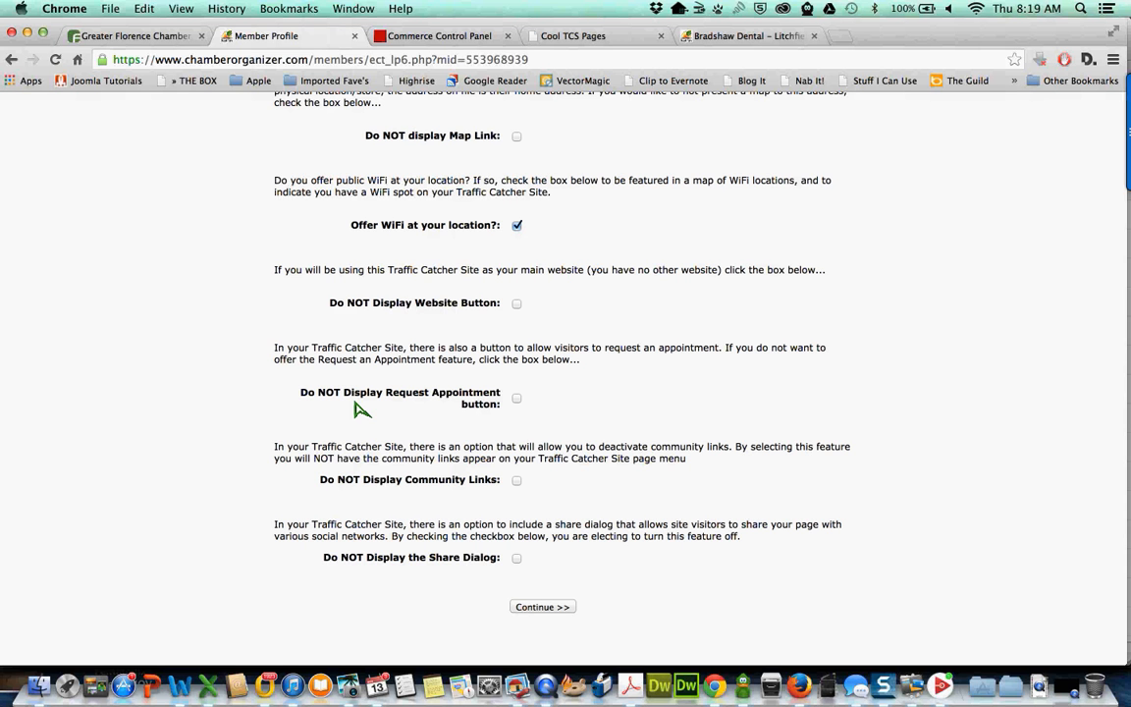
{"action": "scroll", "coordinate": [362, 409], "scroll_direction": "down", "scroll_amount": 1}
{"action": "left_click", "coordinate": [539, 609]}
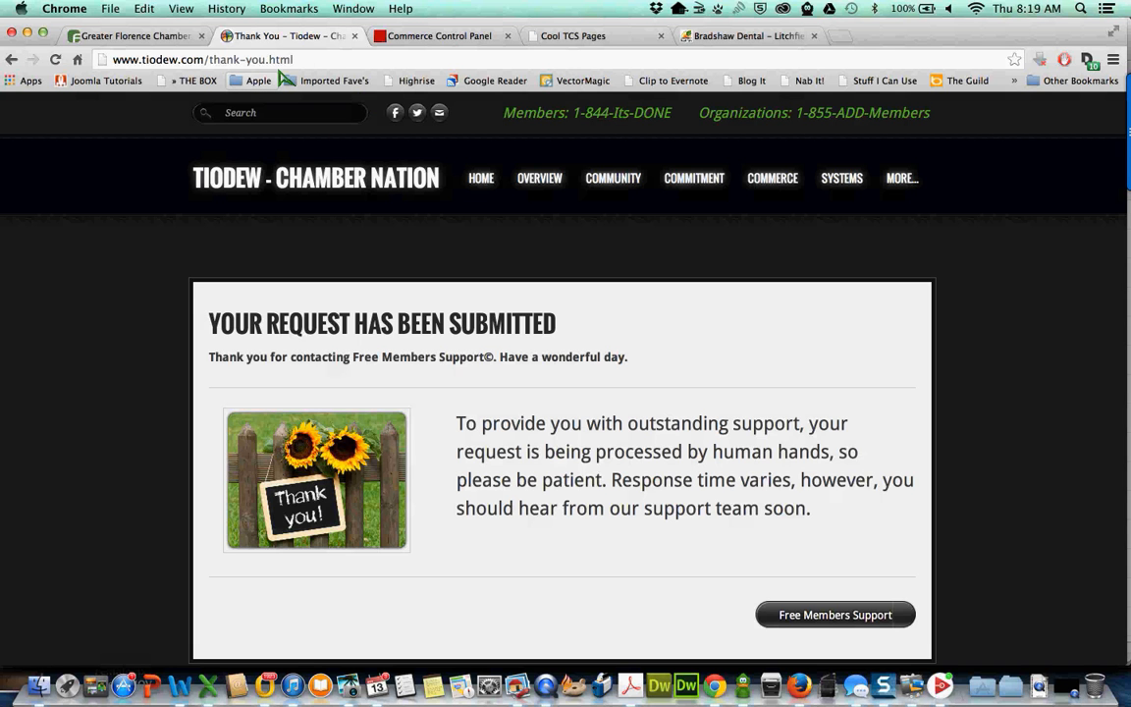
- Close the thank-you tab and open the Greater Florence Chamber member login page
{"action": "left_click", "coordinate": [355, 38]}
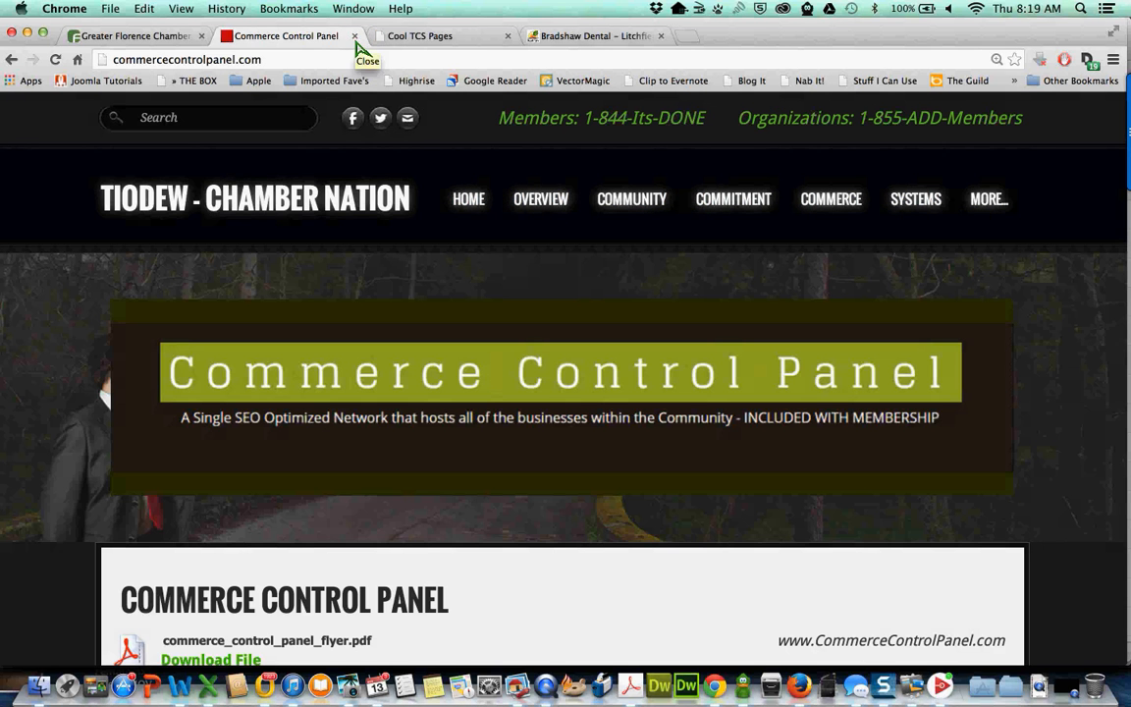
{"action": "left_click", "coordinate": [153, 37]}
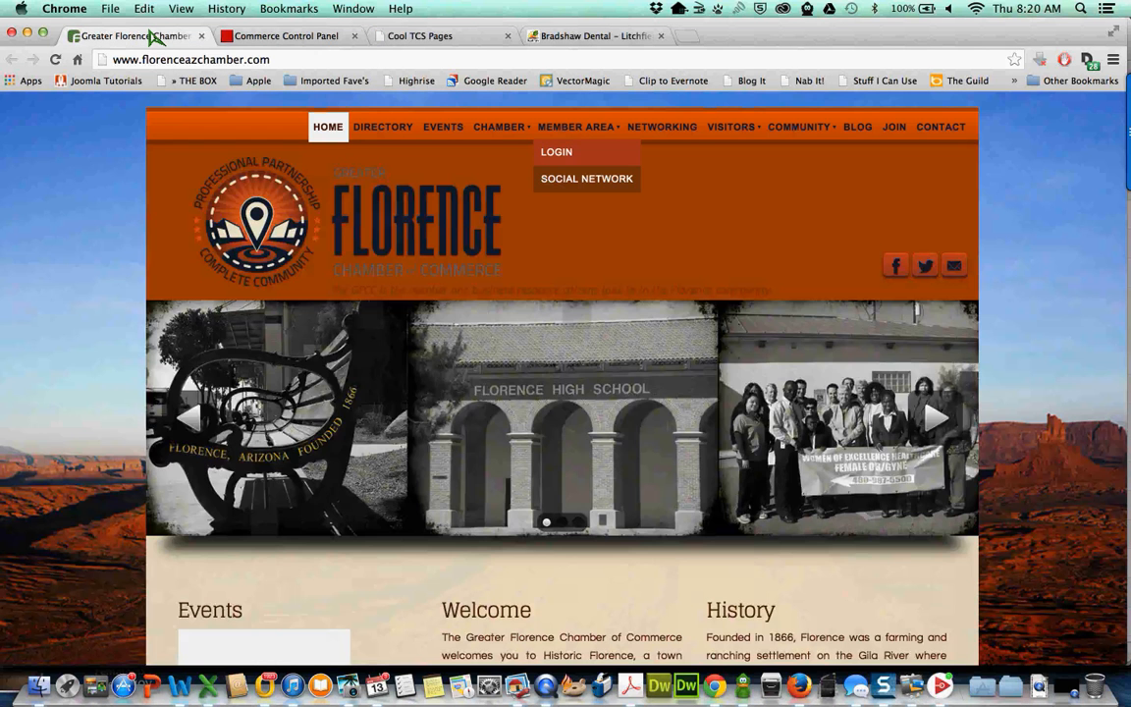
{"action": "left_click", "coordinate": [557, 151]}
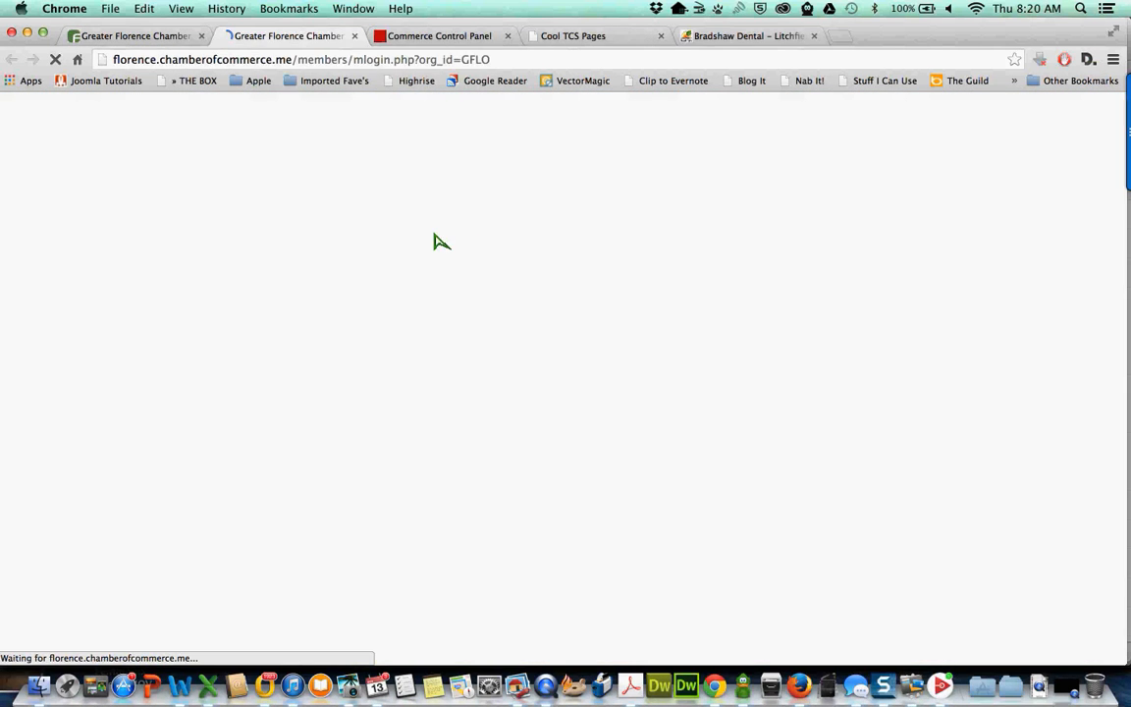
- Log in with the member's username and password, then open the Traffic Catcher Site Center
{"action": "type", "text": "flo"}
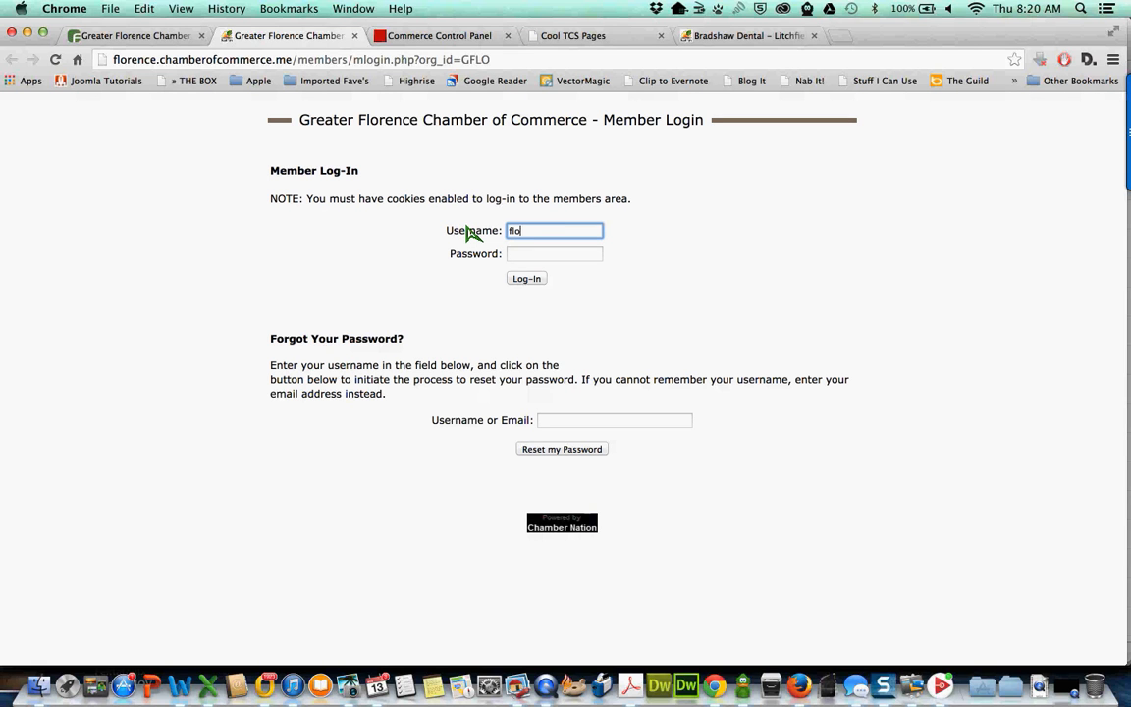
{"action": "type", "text": "renceryan"}
{"action": "key", "text": "Tab"}
{"action": "type", "text": "••••••"}
{"action": "key", "text": "Return"}
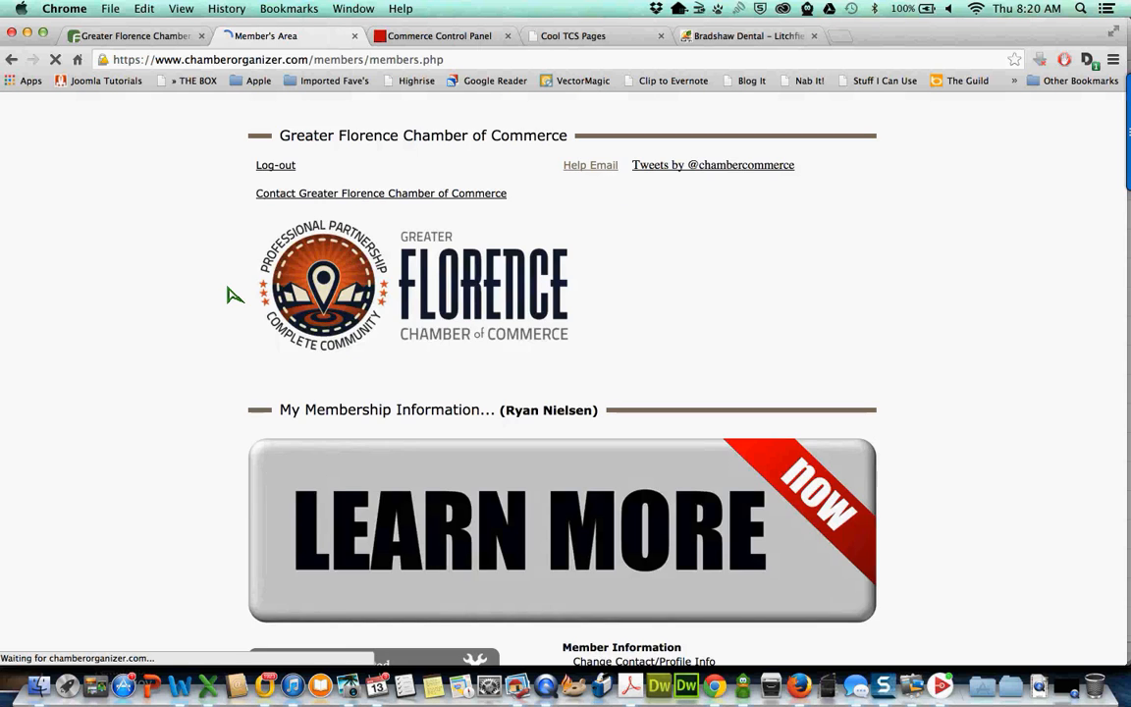
{"action": "scroll", "coordinate": [230, 293], "scroll_direction": "down", "scroll_amount": 5}
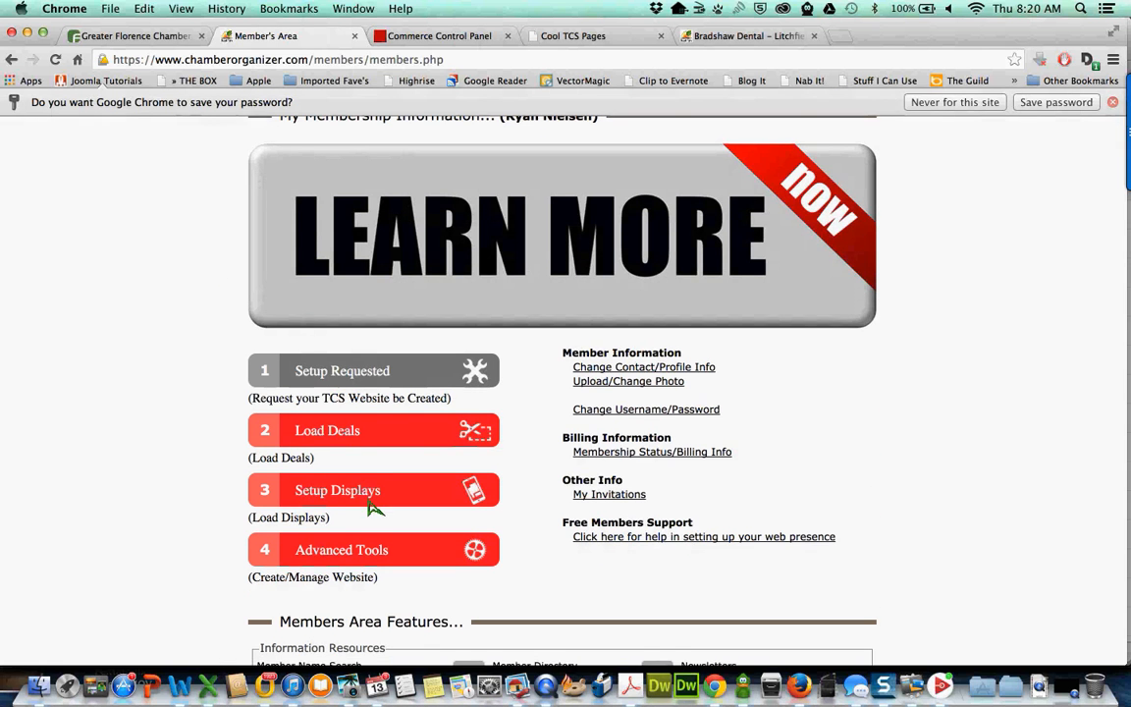
{"action": "left_click", "coordinate": [345, 530]}
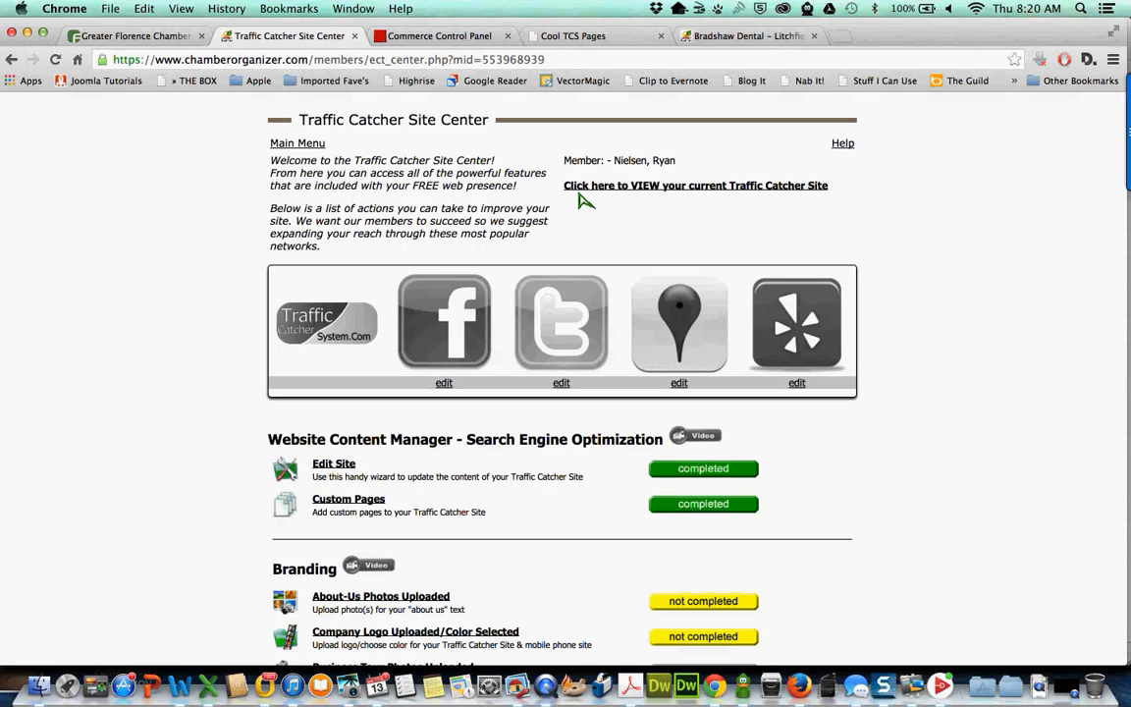
- Open the member's current Traffic Catcher site and point out its page name in the address
{"action": "left_click", "coordinate": [668, 190]}
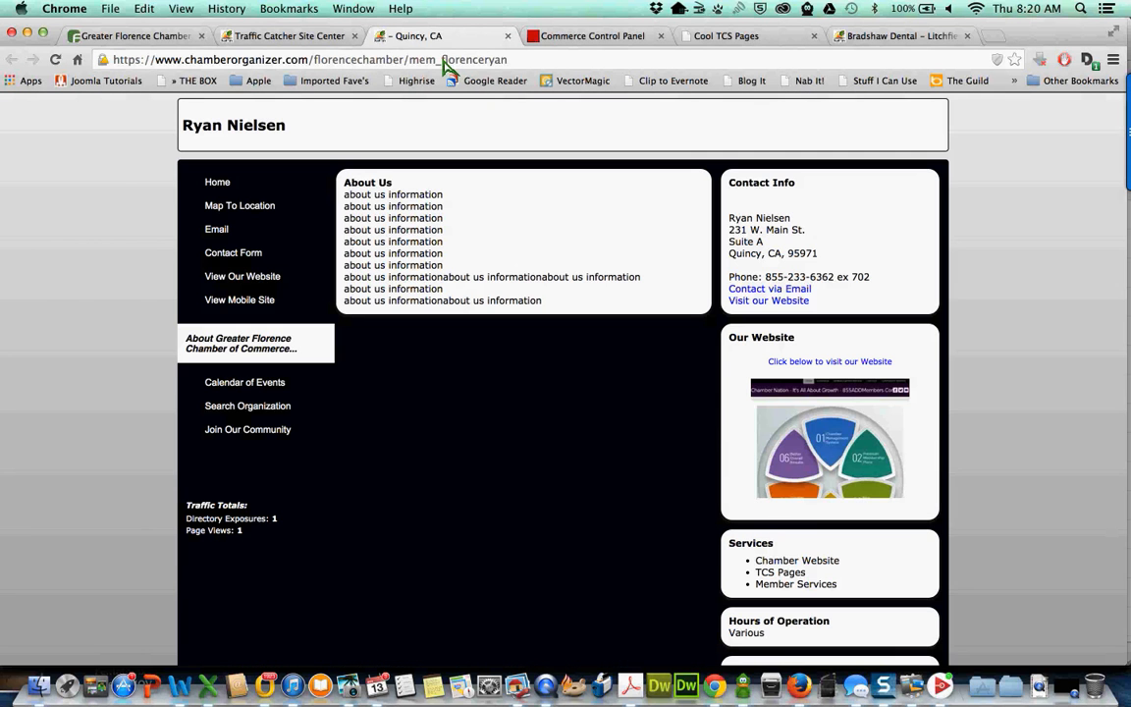
{"action": "left_click_drag", "start_coordinate": [444, 61], "coordinate": [515, 61]}
{"action": "left_click", "coordinate": [514, 61]}
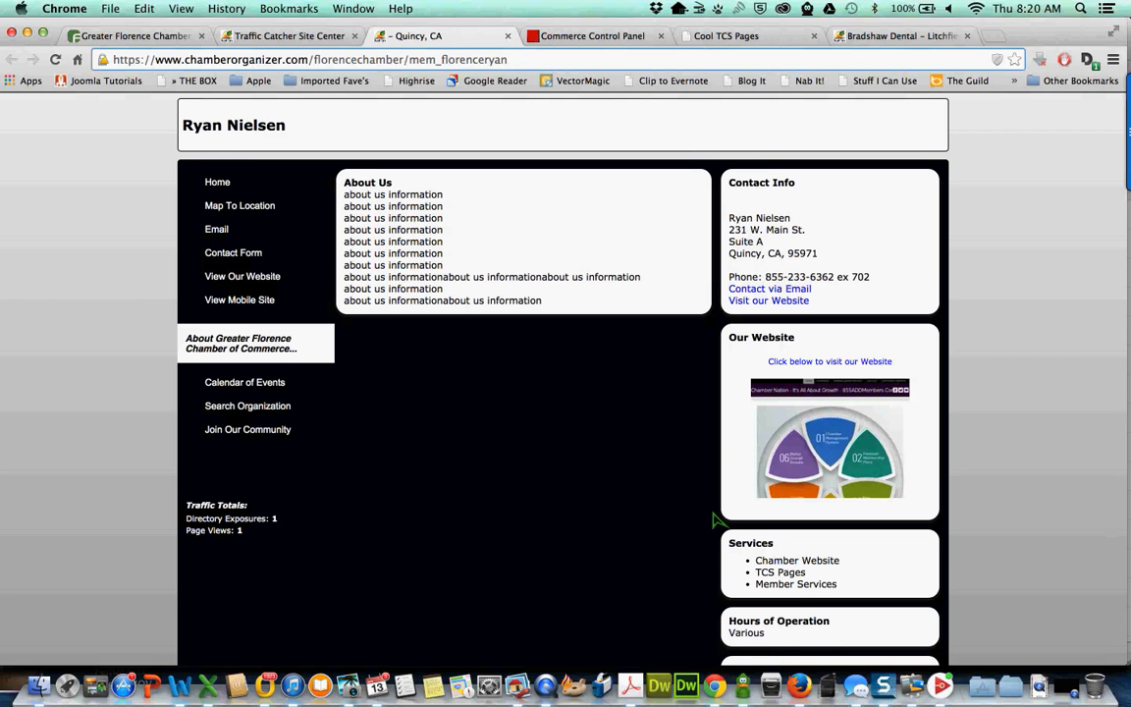
{"action": "scroll", "coordinate": [715, 521], "scroll_direction": "down", "scroll_amount": 5}
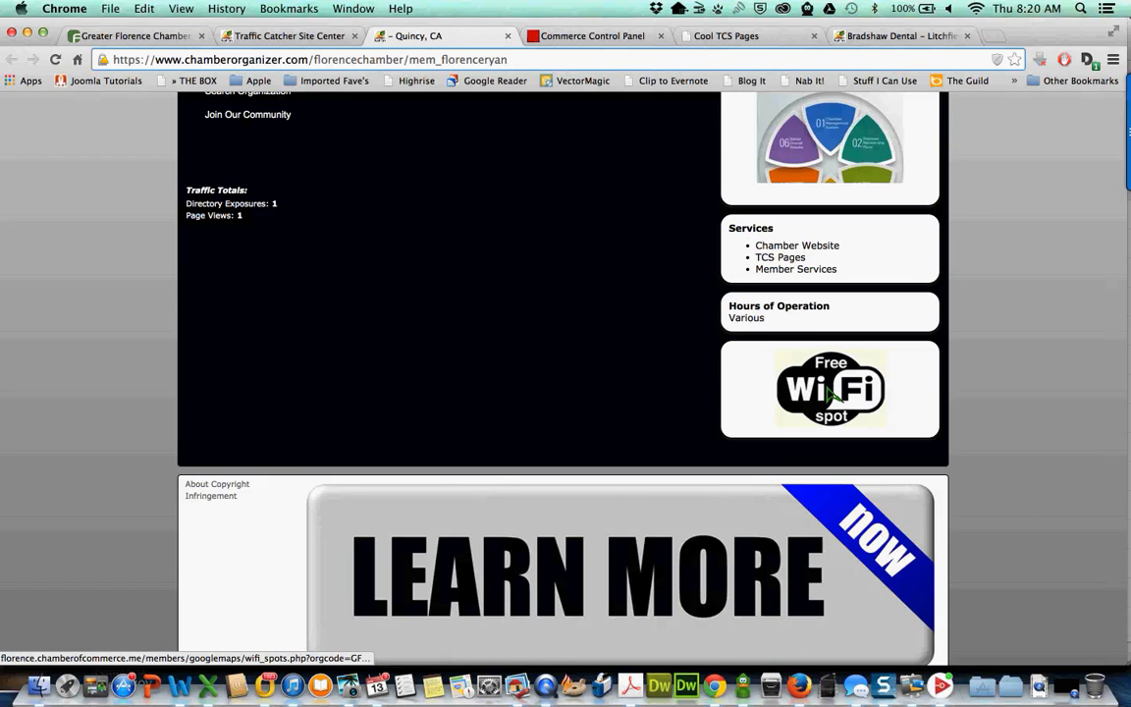
{"action": "scroll", "coordinate": [776, 391], "scroll_direction": "up", "scroll_amount": 2}
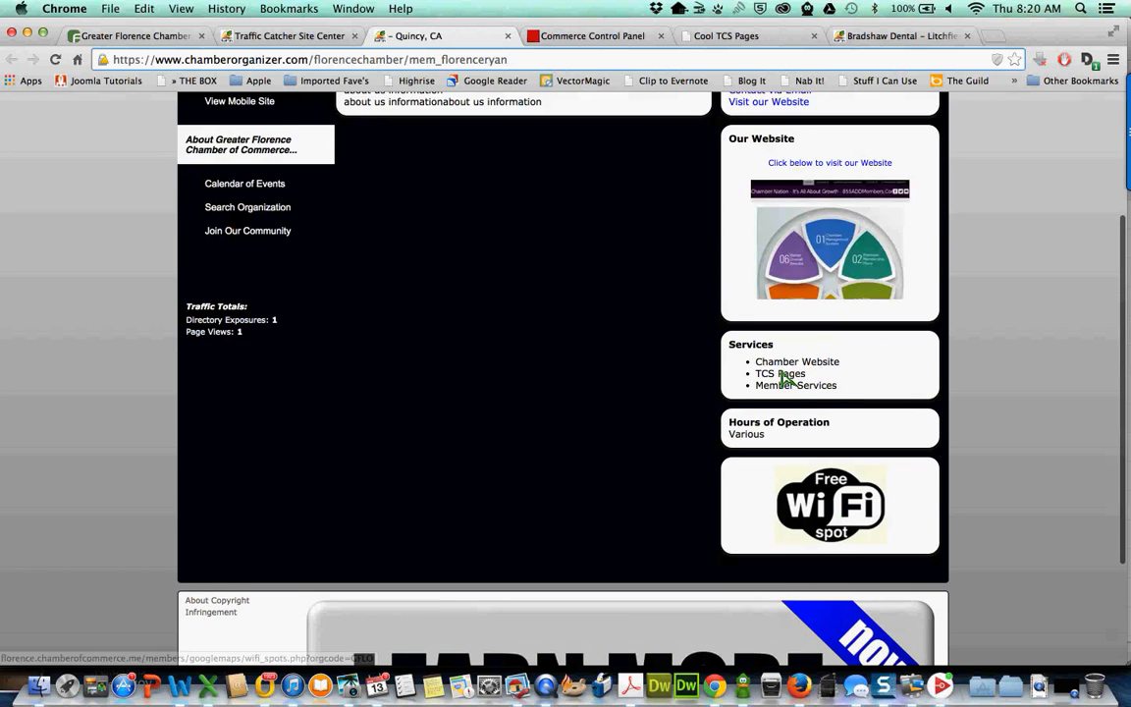
- Review the services, 'Various' hours and community links, compare with Bradshaw Dental, and return to Site Center
{"action": "left_click_drag", "start_coordinate": [843, 395], "coordinate": [764, 372]}
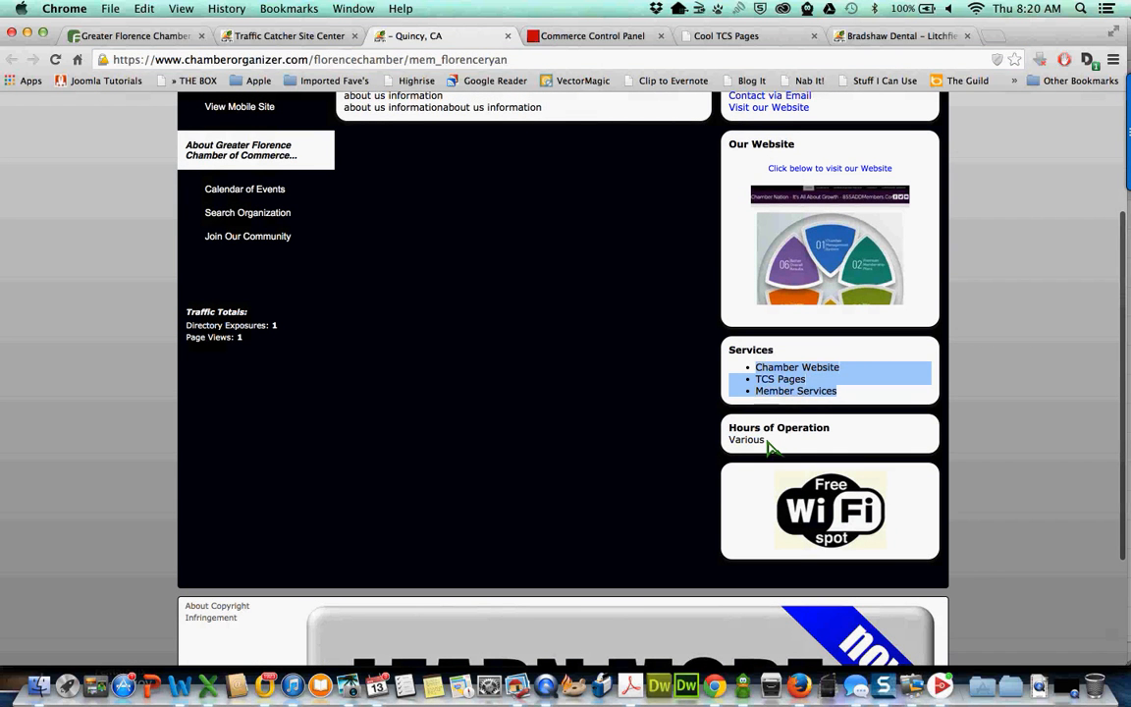
{"action": "left_click_drag", "start_coordinate": [766, 444], "coordinate": [725, 446]}
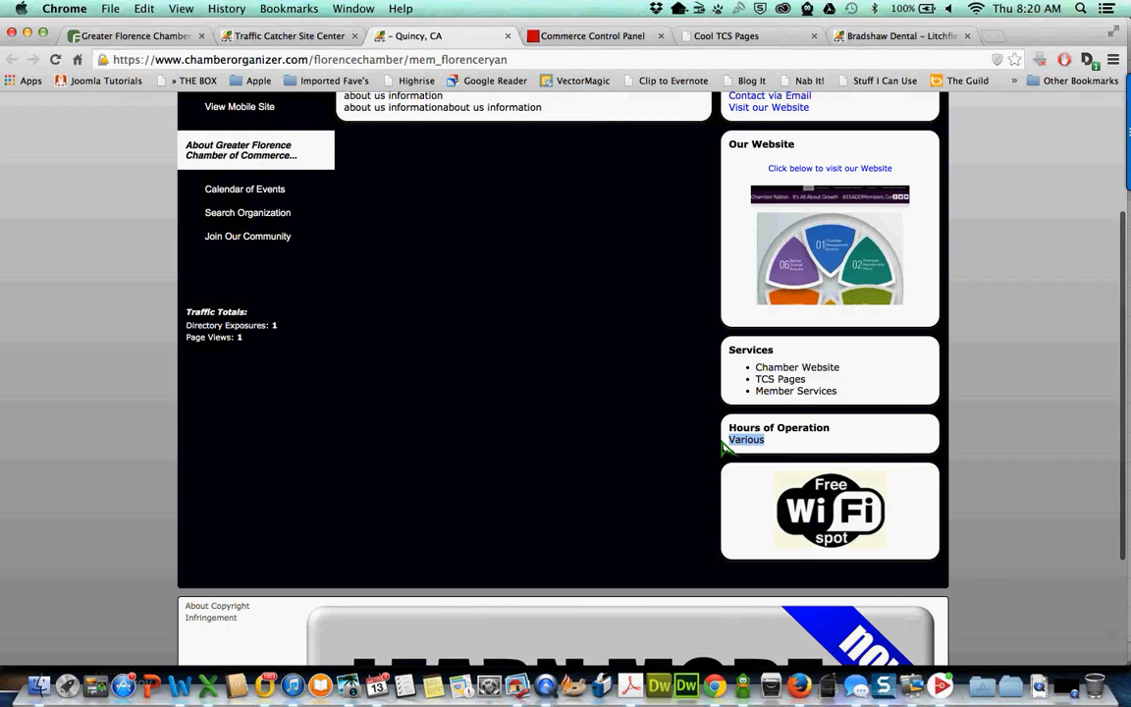
{"action": "scroll", "coordinate": [725, 447], "scroll_direction": "up", "scroll_amount": 2}
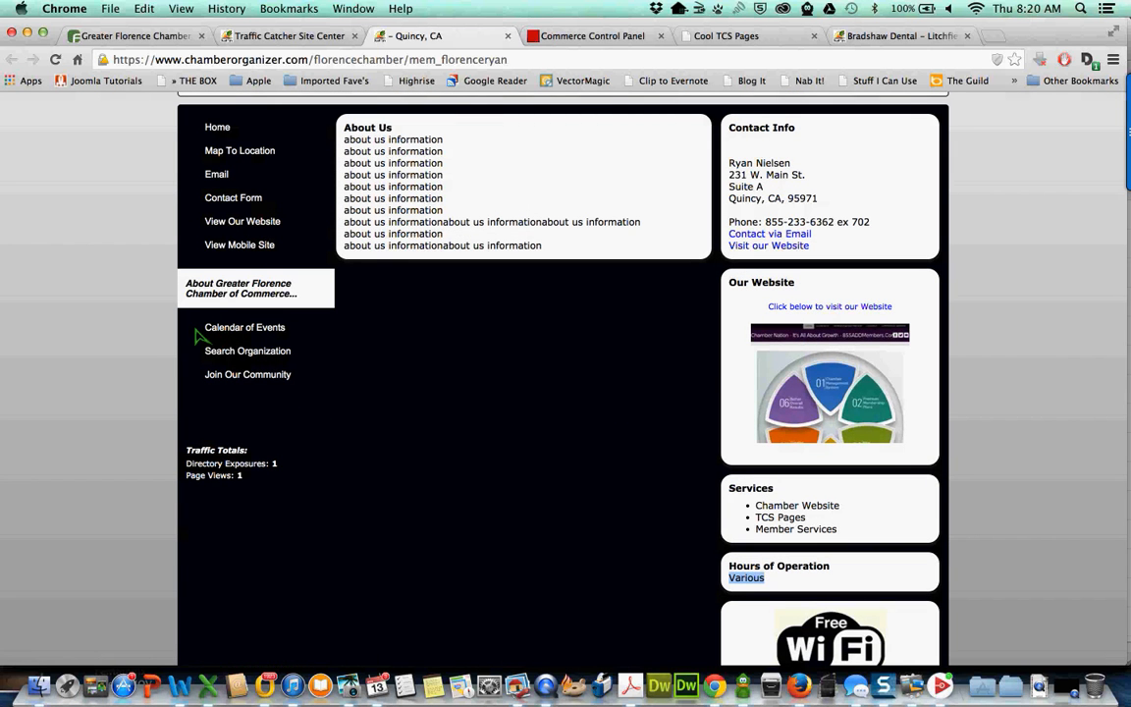
{"action": "left_click_drag", "start_coordinate": [203, 335], "coordinate": [257, 327]}
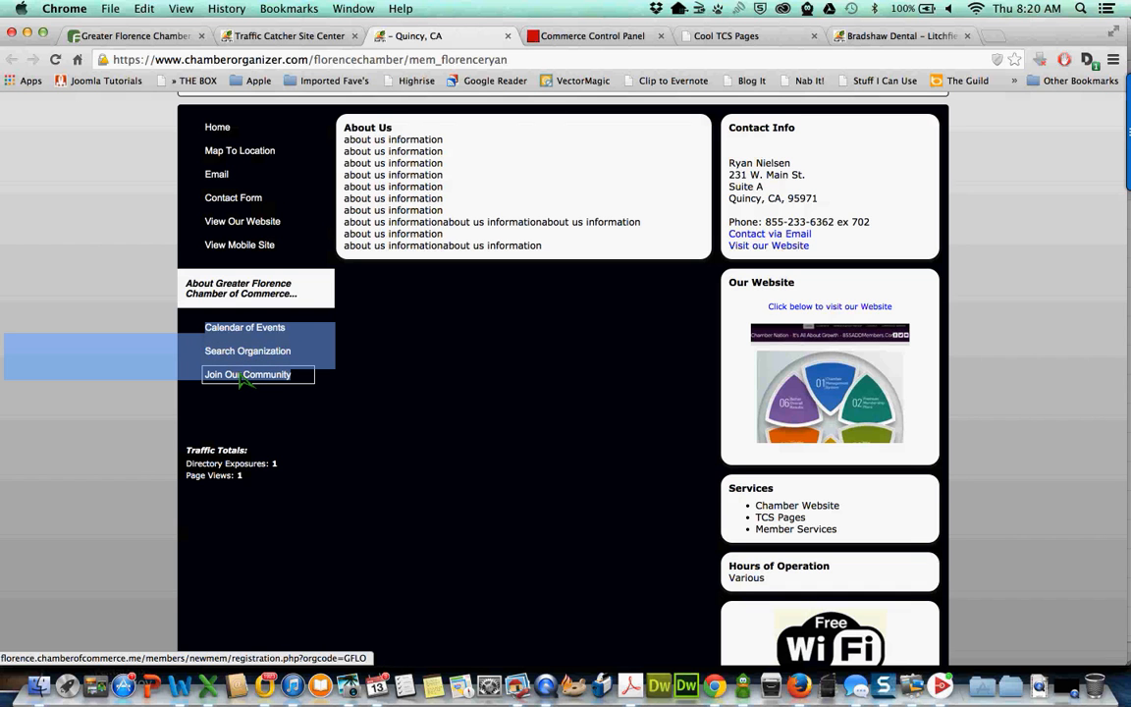
{"action": "left_click", "coordinate": [450, 442]}
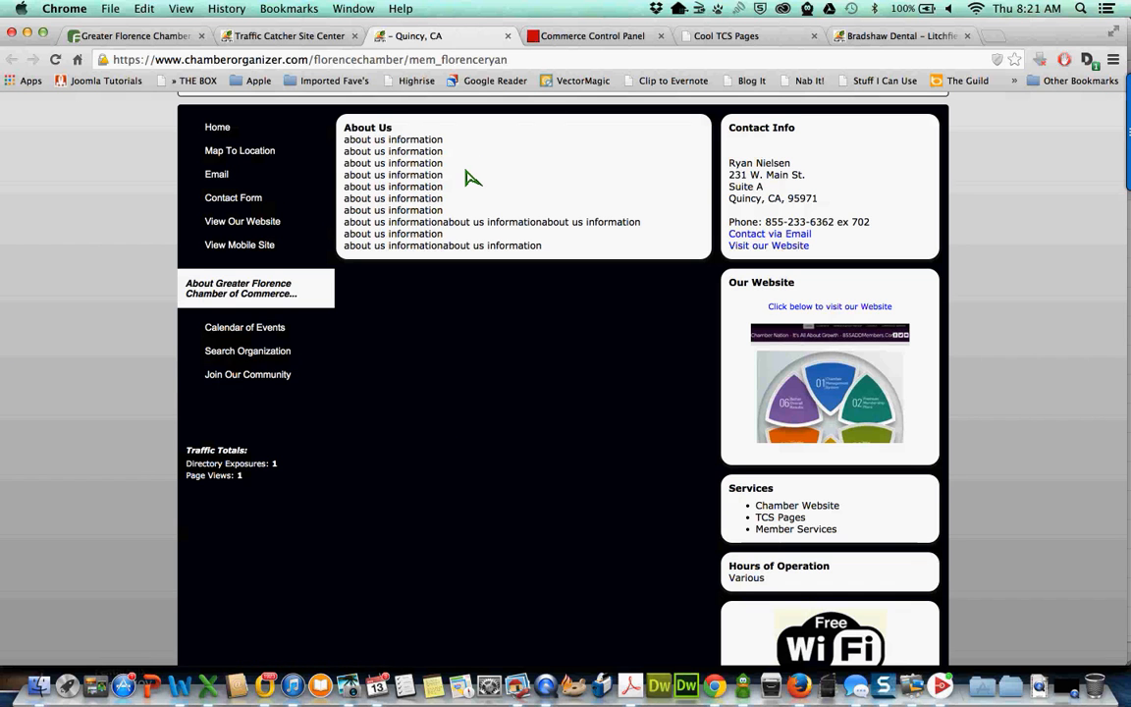
{"action": "scroll", "coordinate": [467, 178], "scroll_direction": "up", "scroll_amount": 2}
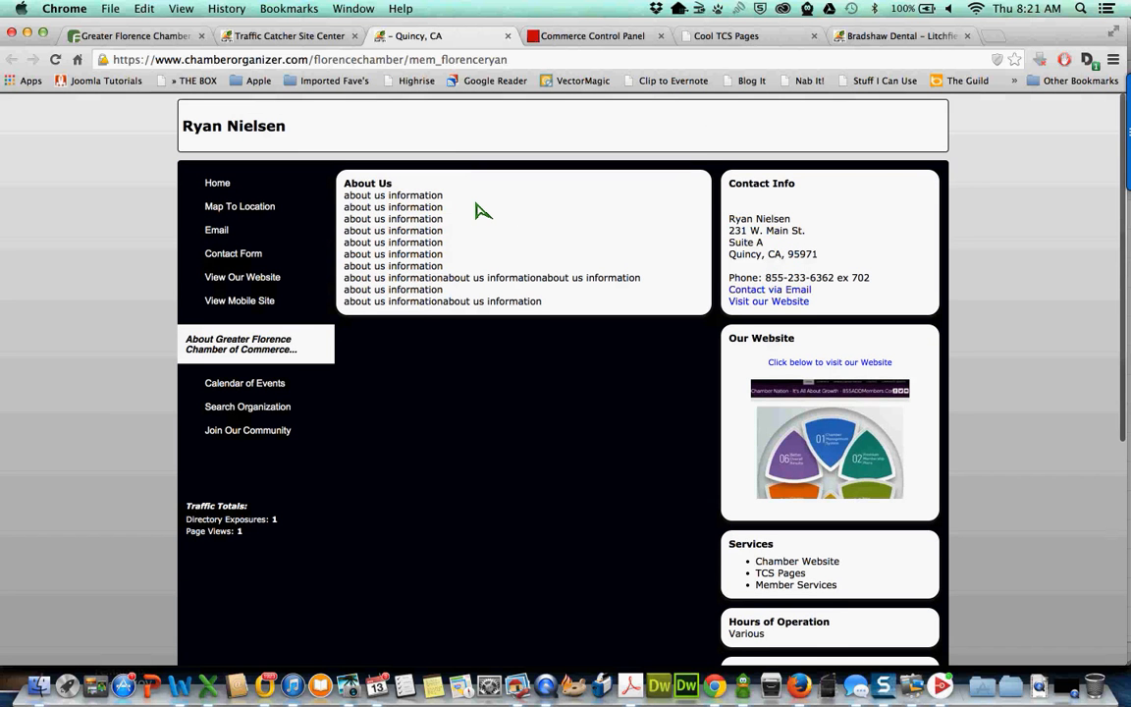
{"action": "left_click", "coordinate": [896, 36]}
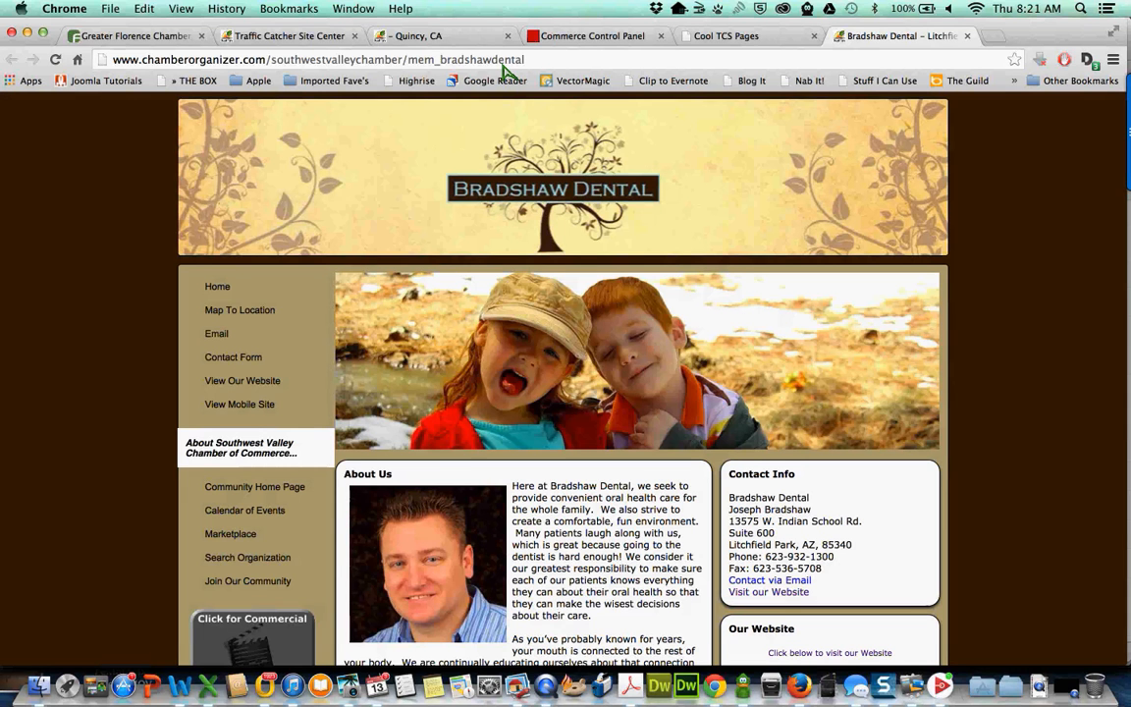
{"action": "left_click", "coordinate": [287, 39]}
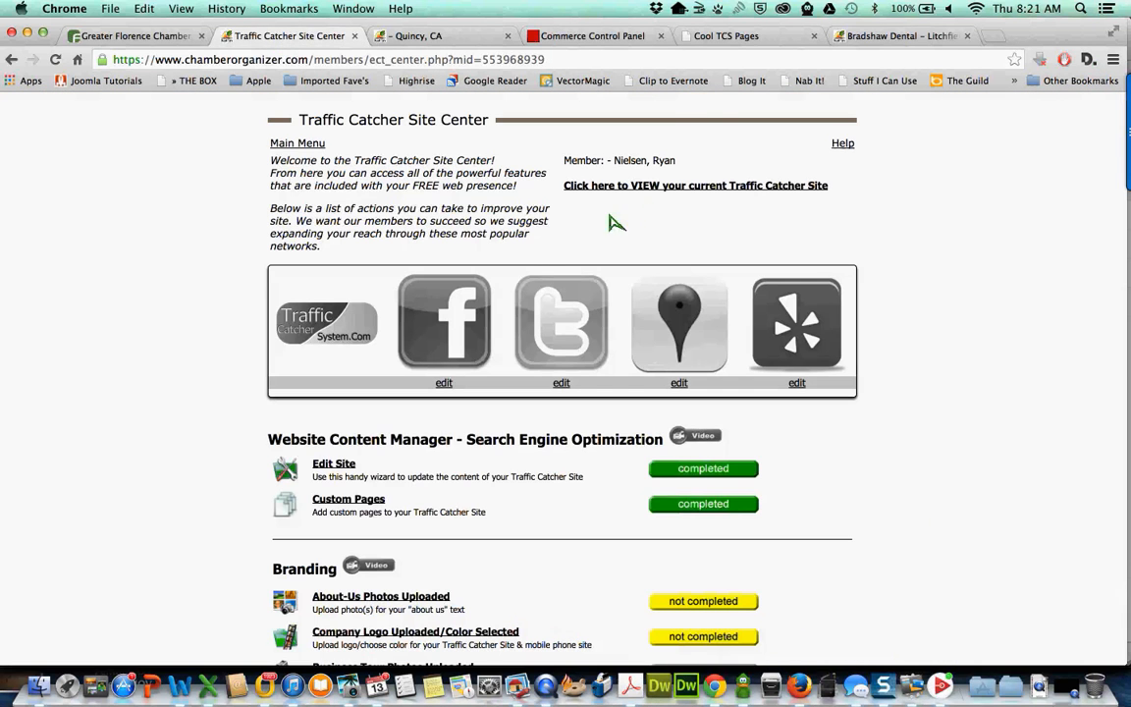
- Close the site preview tab and open the About-Us Photos upload page from the Site Center
{"action": "left_click", "coordinate": [507, 36]}
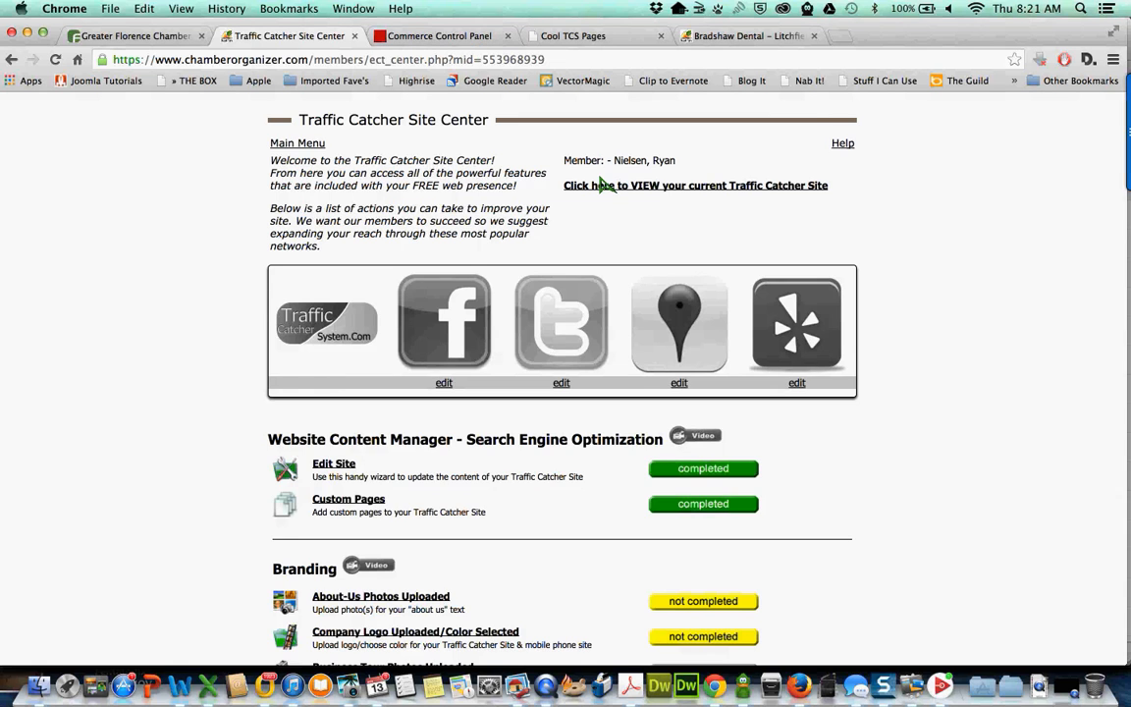
{"action": "scroll", "coordinate": [603, 185], "scroll_direction": "down", "scroll_amount": 1}
{"action": "scroll", "coordinate": [606, 184], "scroll_direction": "down", "scroll_amount": 2}
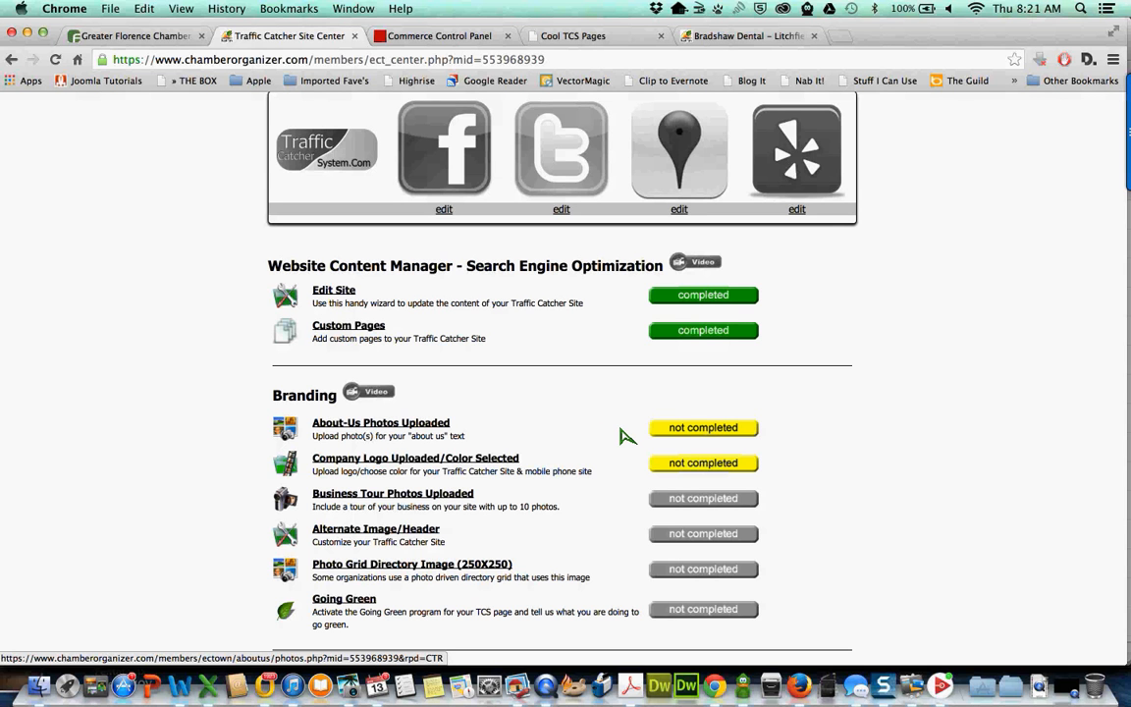
{"action": "left_click", "coordinate": [702, 452]}
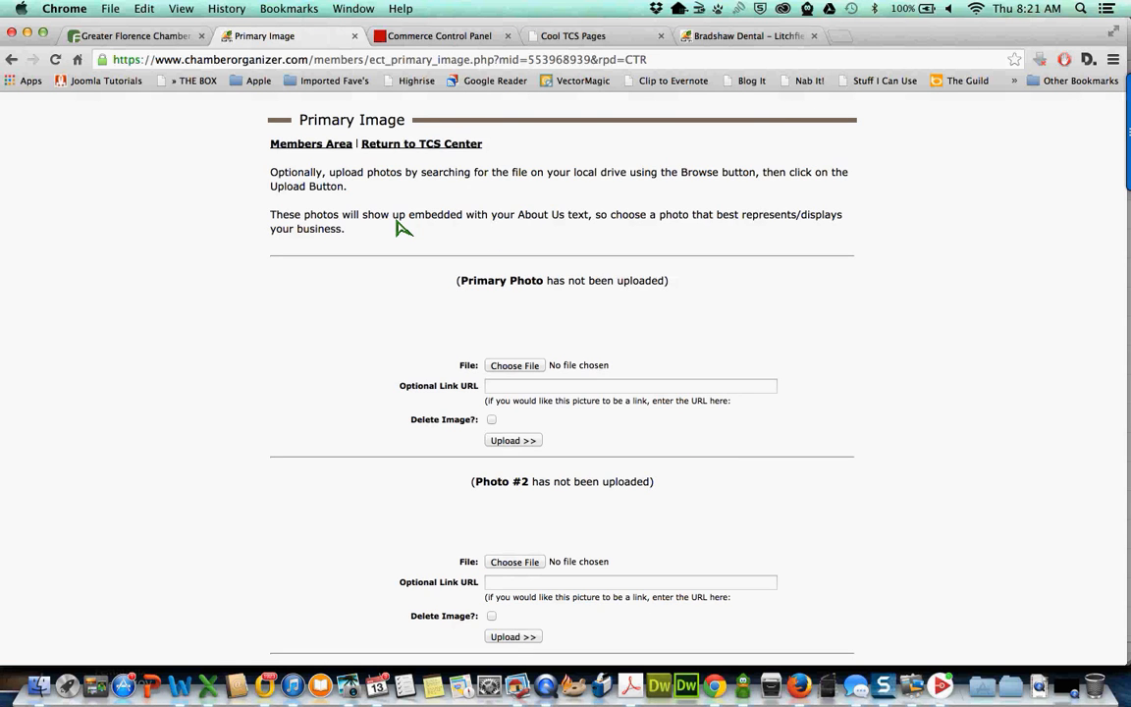
{"action": "scroll", "coordinate": [401, 226], "scroll_direction": "down", "scroll_amount": 2}
{"action": "scroll", "coordinate": [558, 224], "scroll_direction": "down", "scroll_amount": 6}
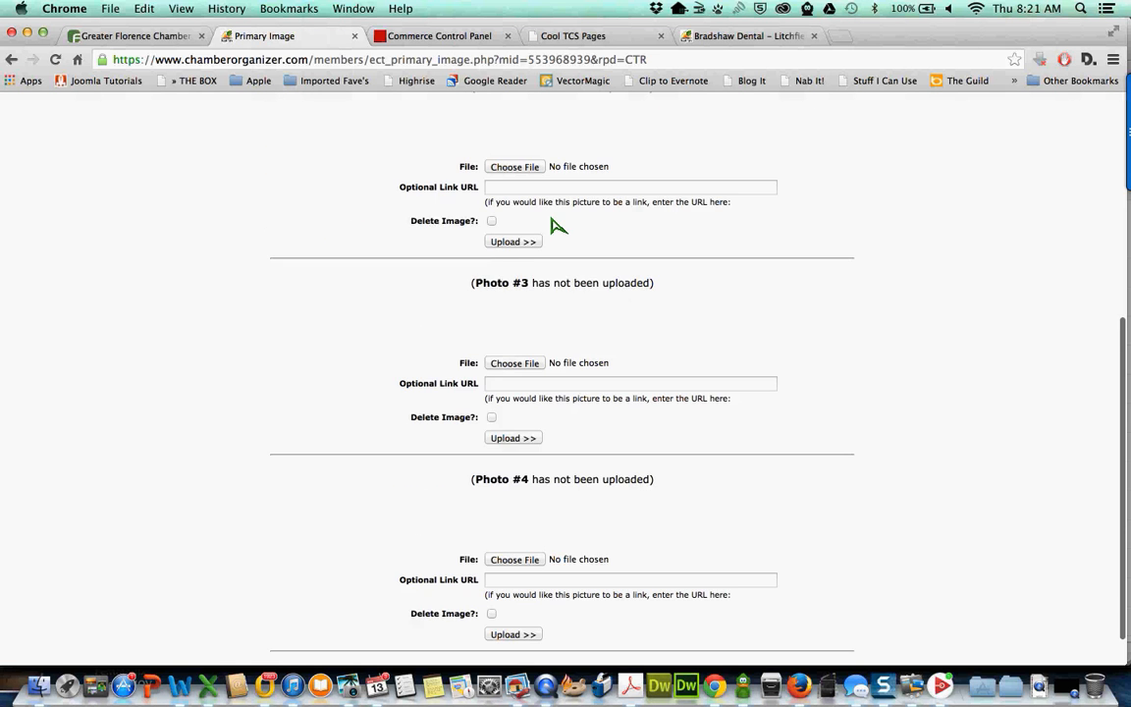
{"action": "scroll", "coordinate": [557, 225], "scroll_direction": "down", "scroll_amount": 1}
{"action": "scroll", "coordinate": [555, 224], "scroll_direction": "up", "scroll_amount": 8}
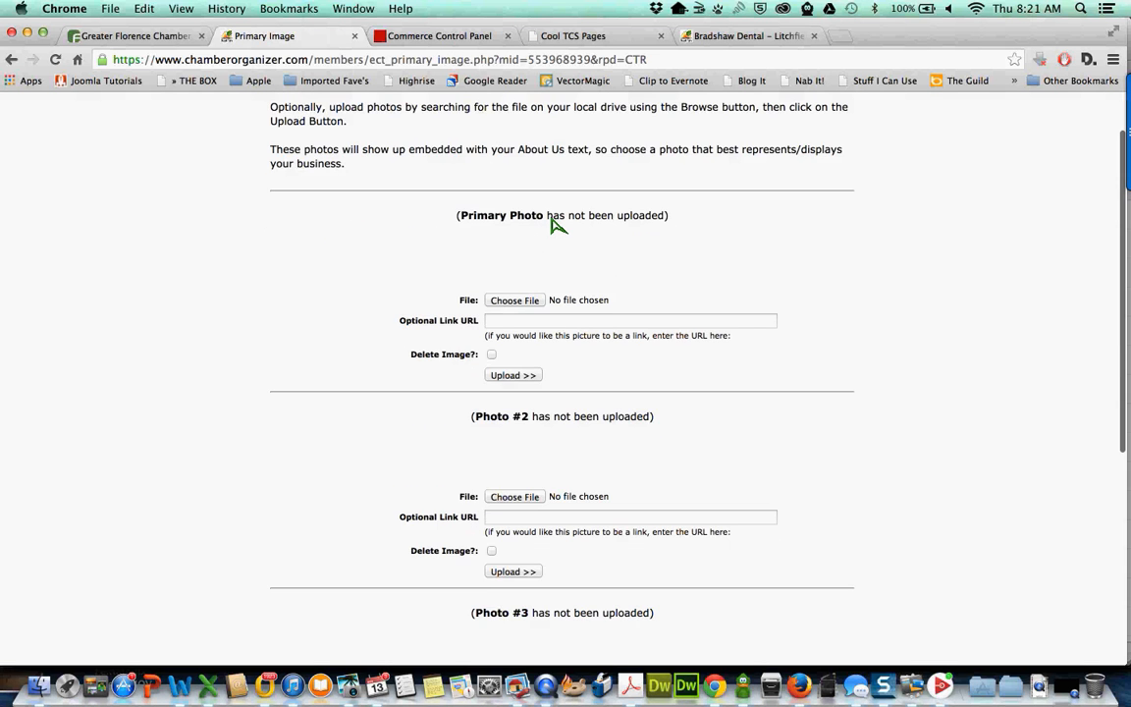
- Upload THCCpic1.jpg as the Primary Photo
{"action": "left_click", "coordinate": [515, 359]}
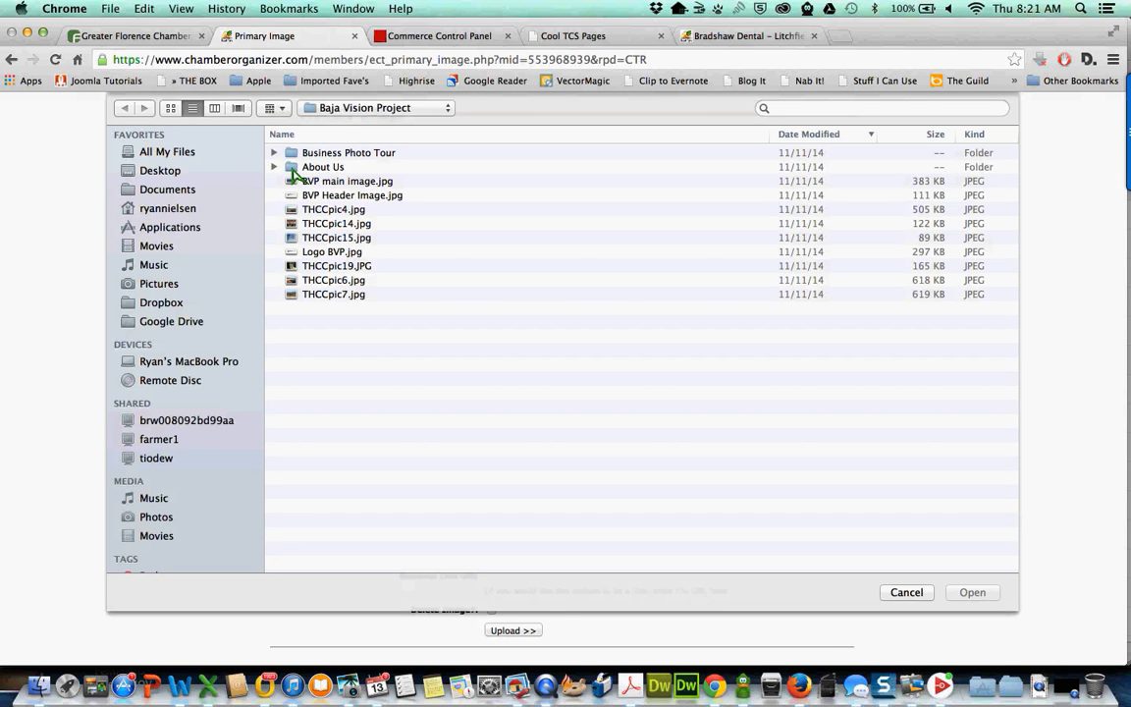
{"action": "double_click", "coordinate": [295, 169]}
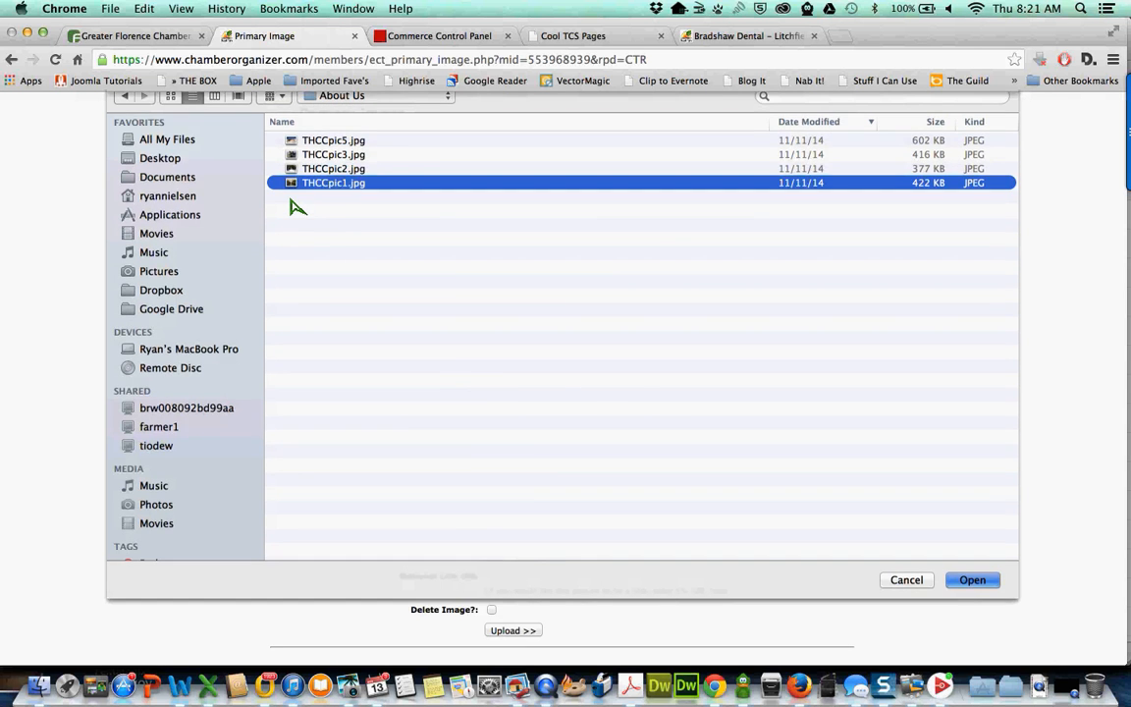
{"action": "double_click", "coordinate": [295, 195]}
{"action": "left_click", "coordinate": [514, 434]}
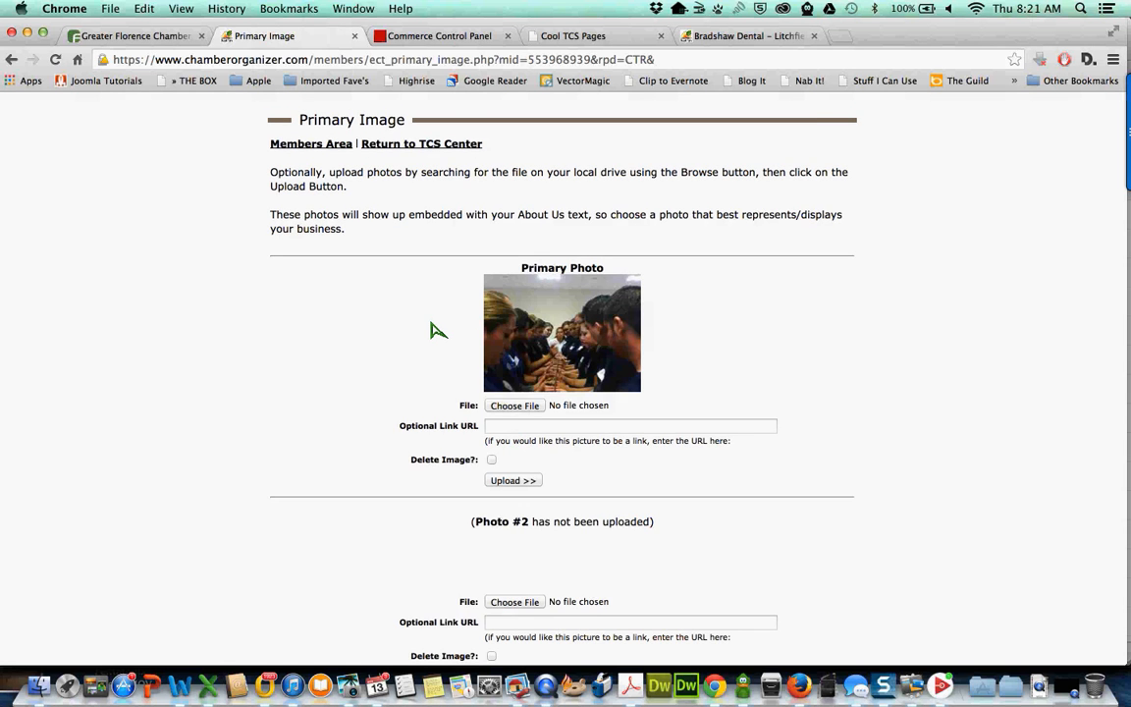
- Upload THCCpic2.jpg as Photo #2
{"action": "scroll", "coordinate": [438, 330], "scroll_direction": "down", "scroll_amount": 5}
{"action": "left_click", "coordinate": [514, 308]}
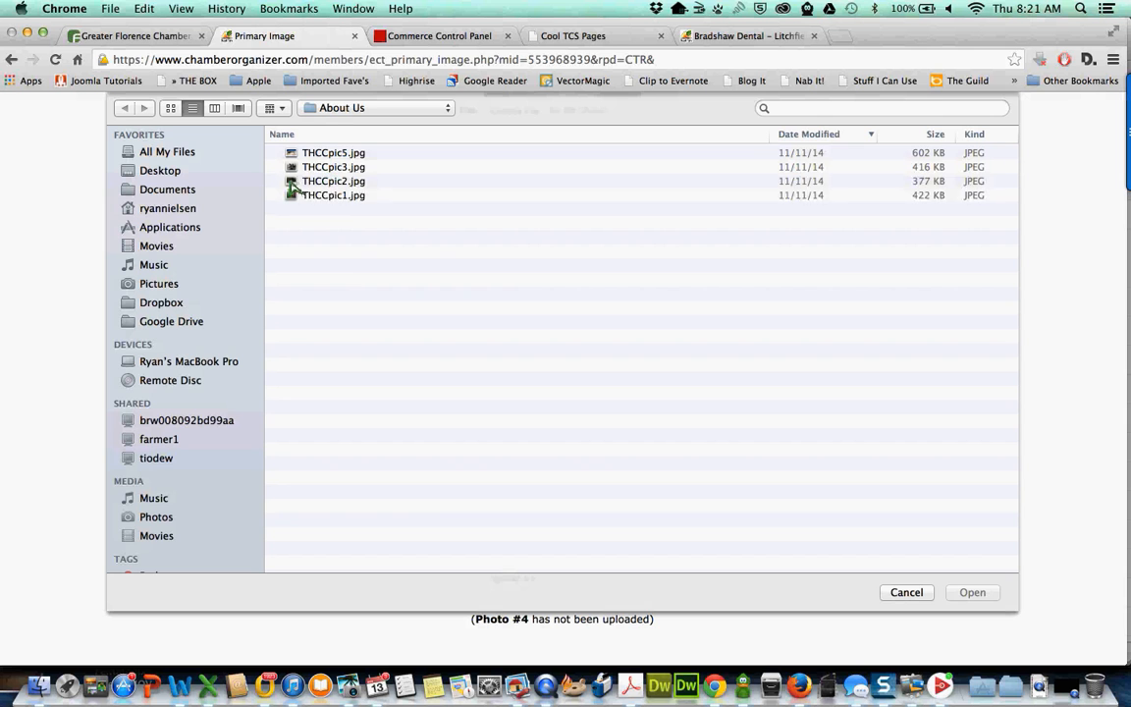
{"action": "left_click", "coordinate": [291, 189]}
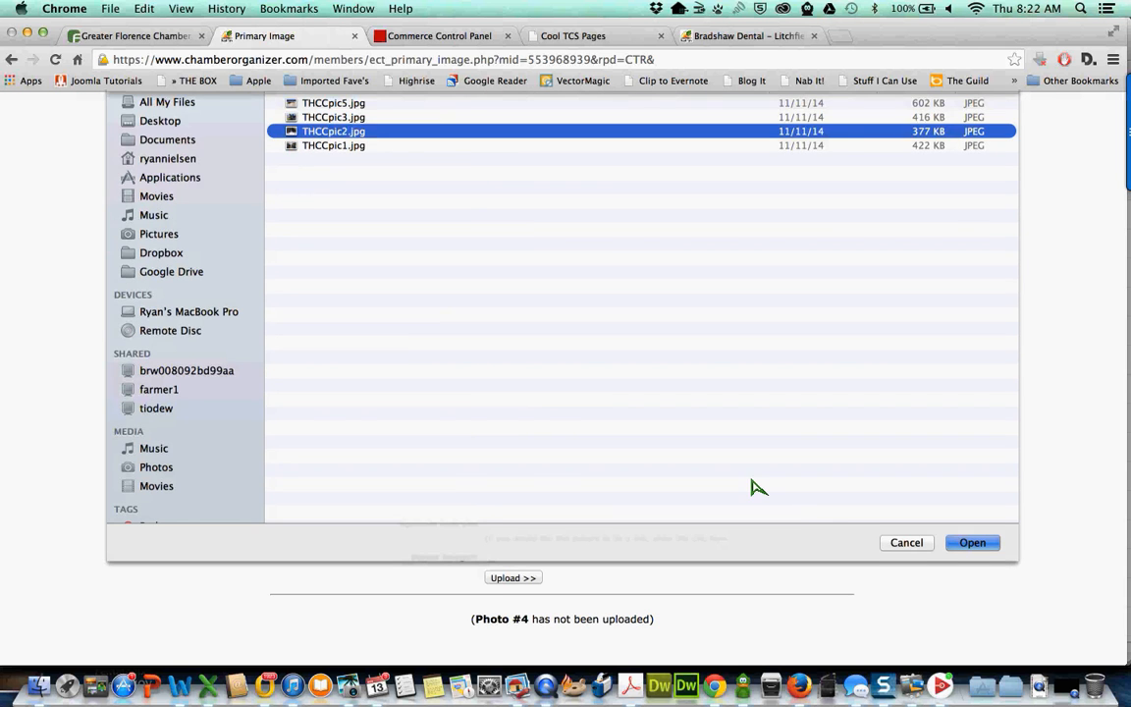
{"action": "left_click", "coordinate": [972, 593]}
{"action": "left_click", "coordinate": [514, 381]}
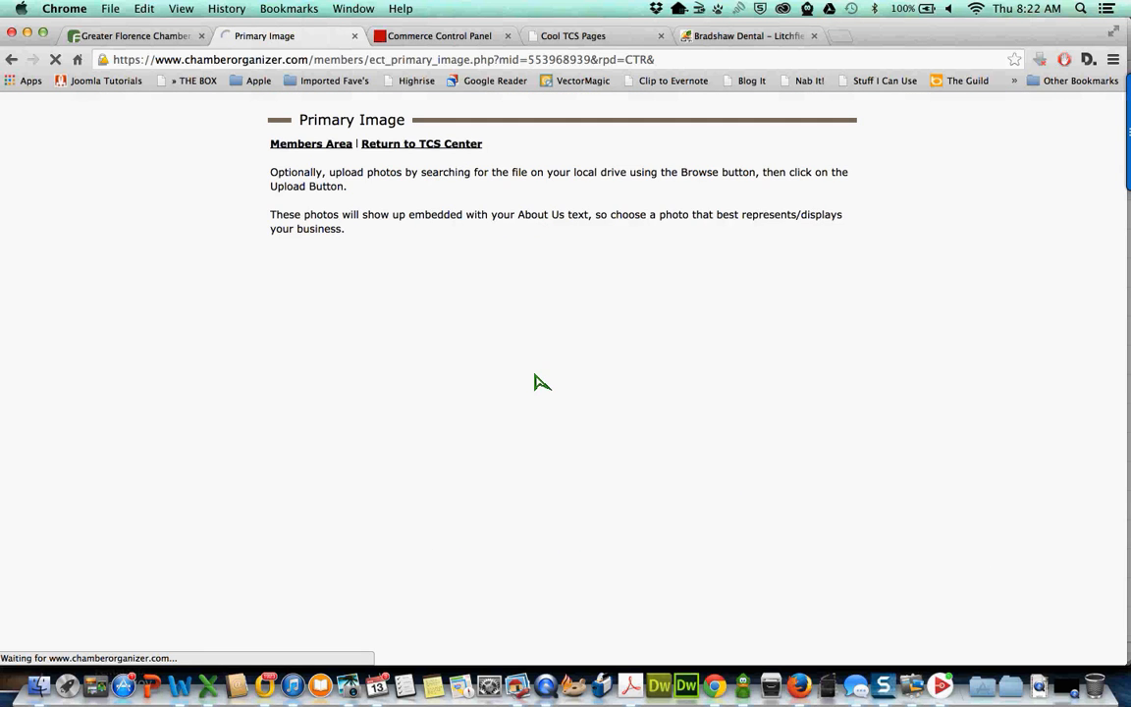
{"action": "scroll", "coordinate": [551, 501], "scroll_direction": "down", "scroll_amount": 1}
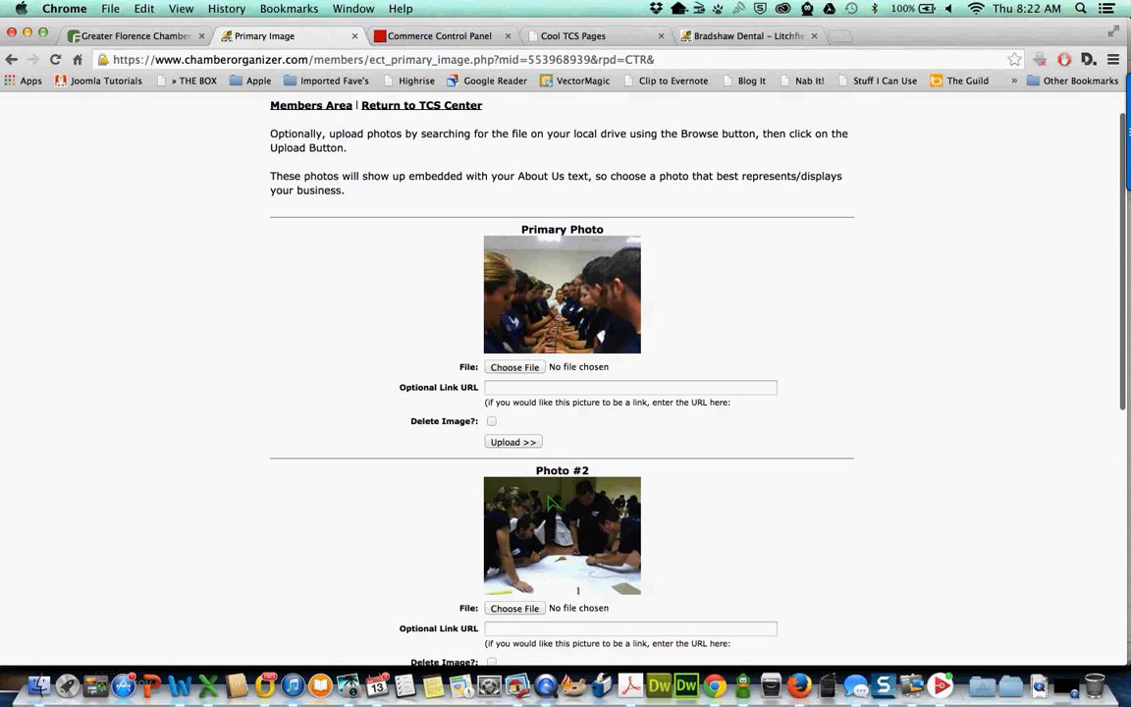
{"action": "scroll", "coordinate": [551, 501], "scroll_direction": "up", "scroll_amount": 1}
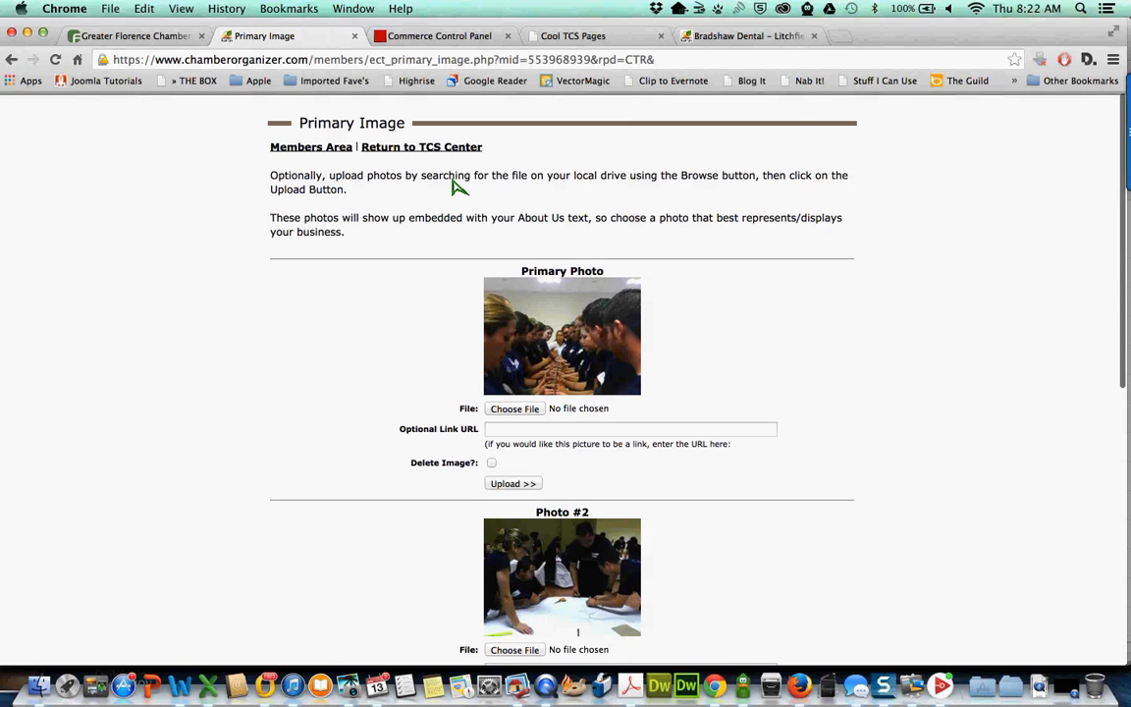
- From the TCS Center's Company Logo settings, choose the Navy Blue color style and upload it
{"action": "left_click", "coordinate": [407, 148]}
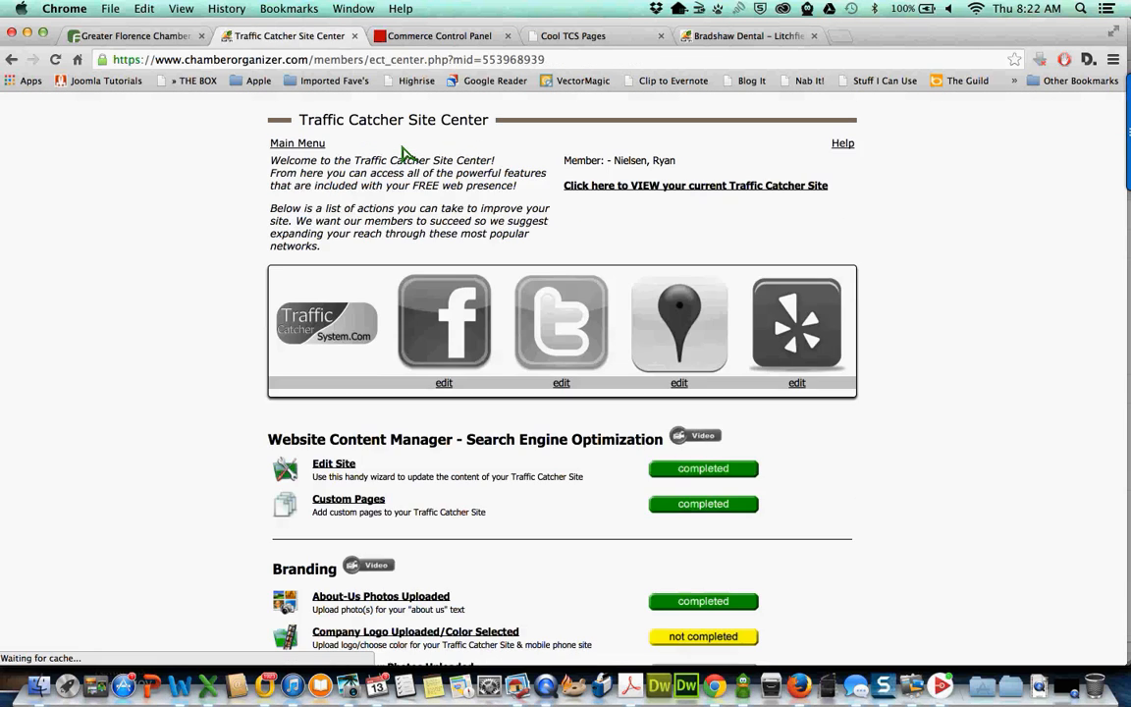
{"action": "scroll", "coordinate": [543, 319], "scroll_direction": "down", "scroll_amount": 3}
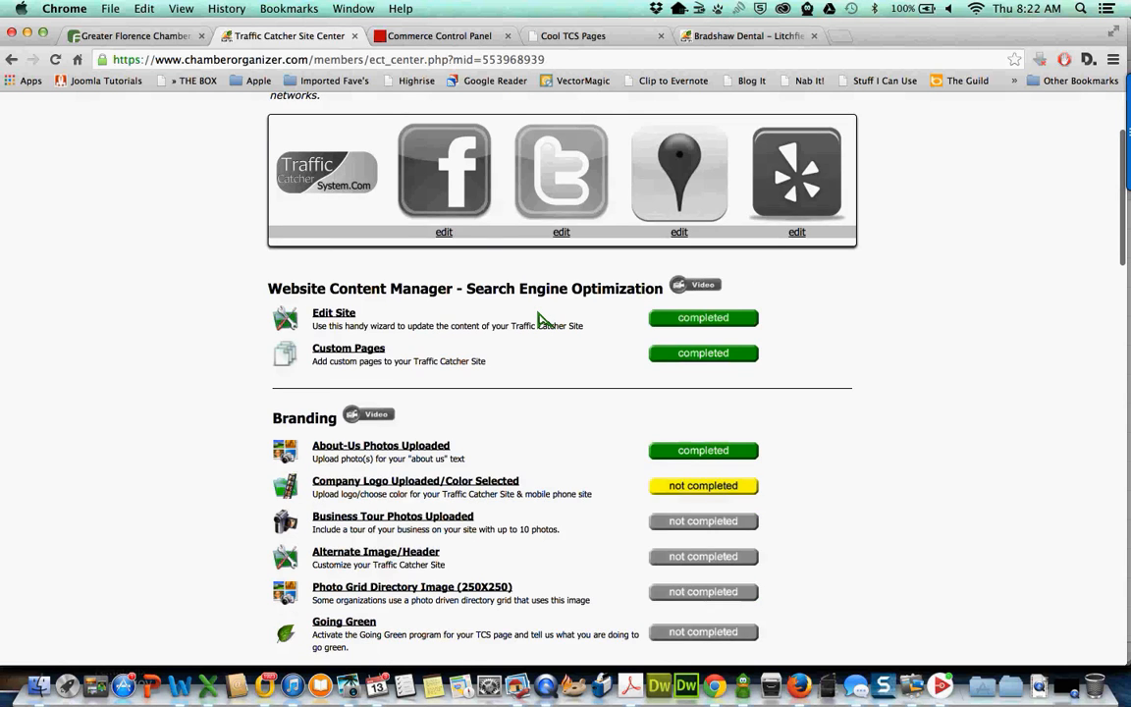
{"action": "scroll", "coordinate": [444, 496], "scroll_direction": "down", "scroll_amount": 1}
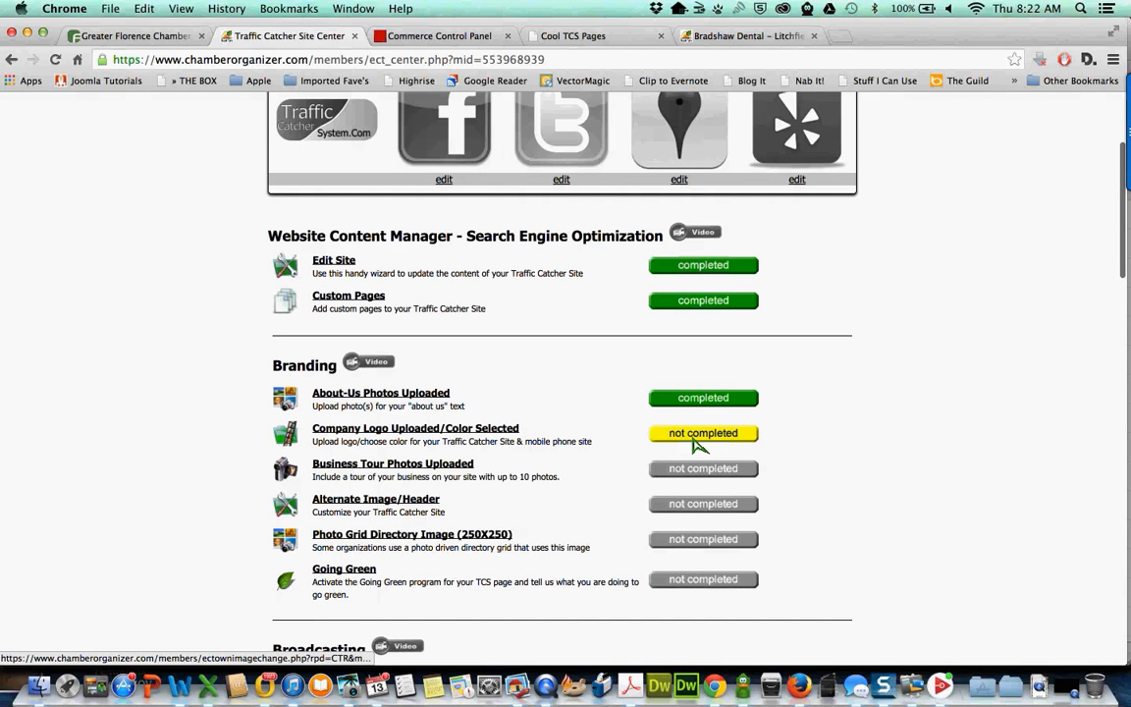
{"action": "left_click", "coordinate": [701, 443]}
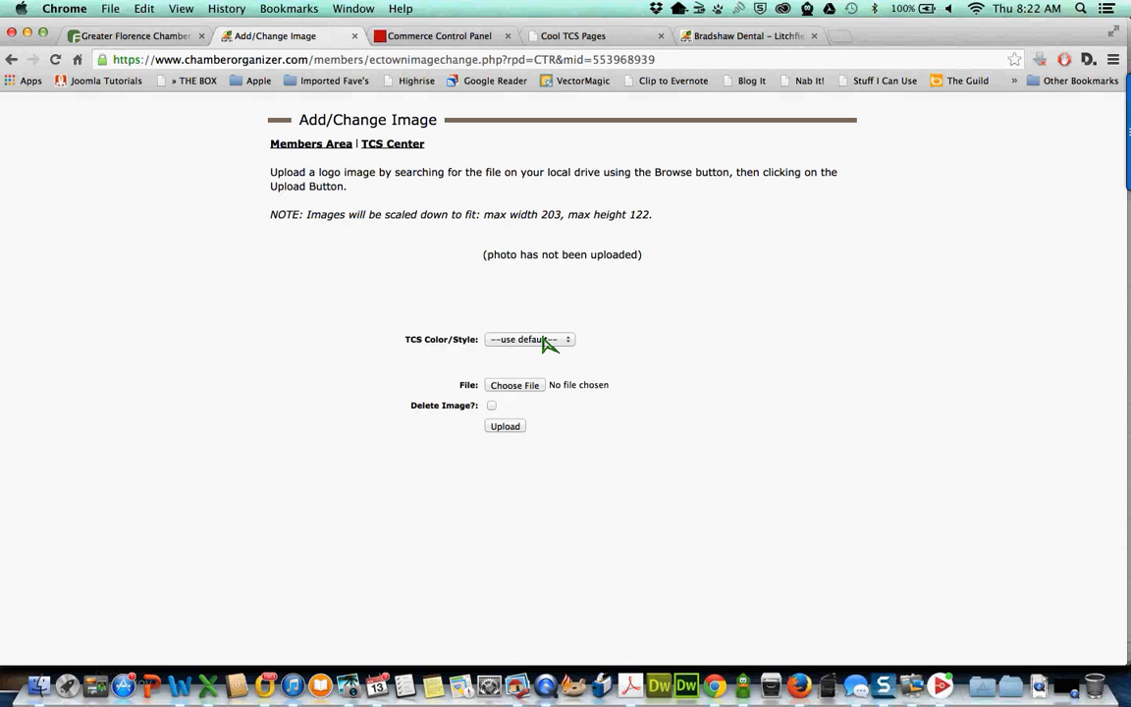
{"action": "left_click", "coordinate": [545, 341]}
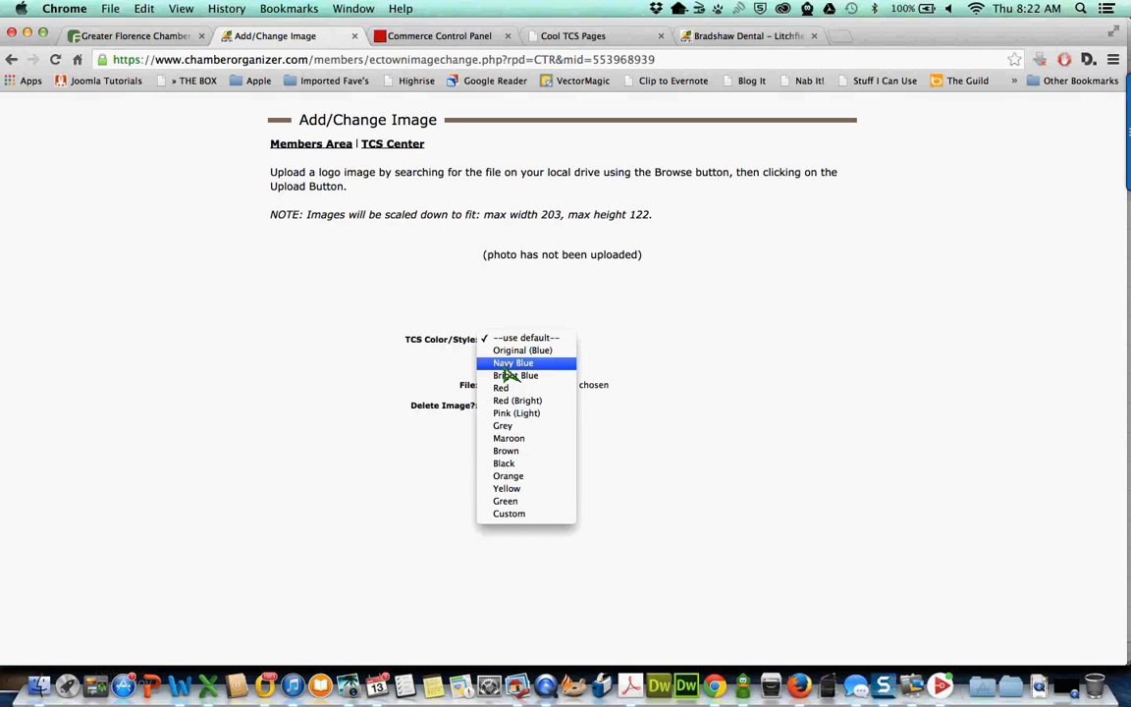
{"action": "left_click", "coordinate": [504, 363]}
{"action": "left_click", "coordinate": [506, 428]}
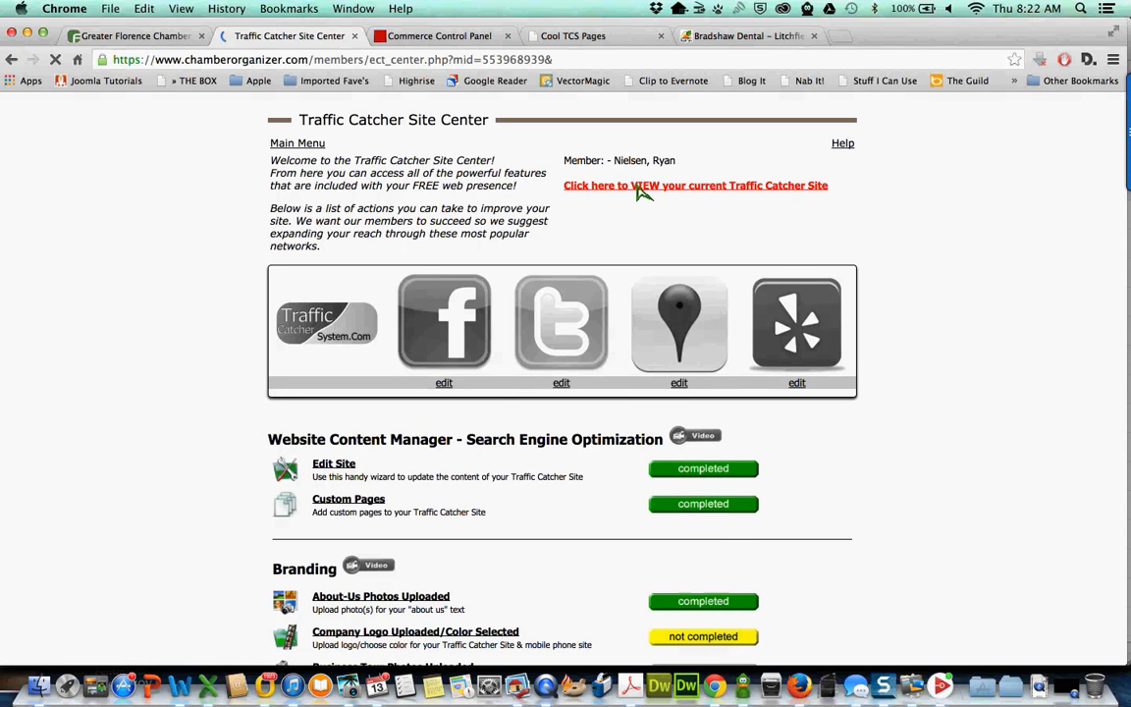
{"action": "left_click", "coordinate": [641, 189]}
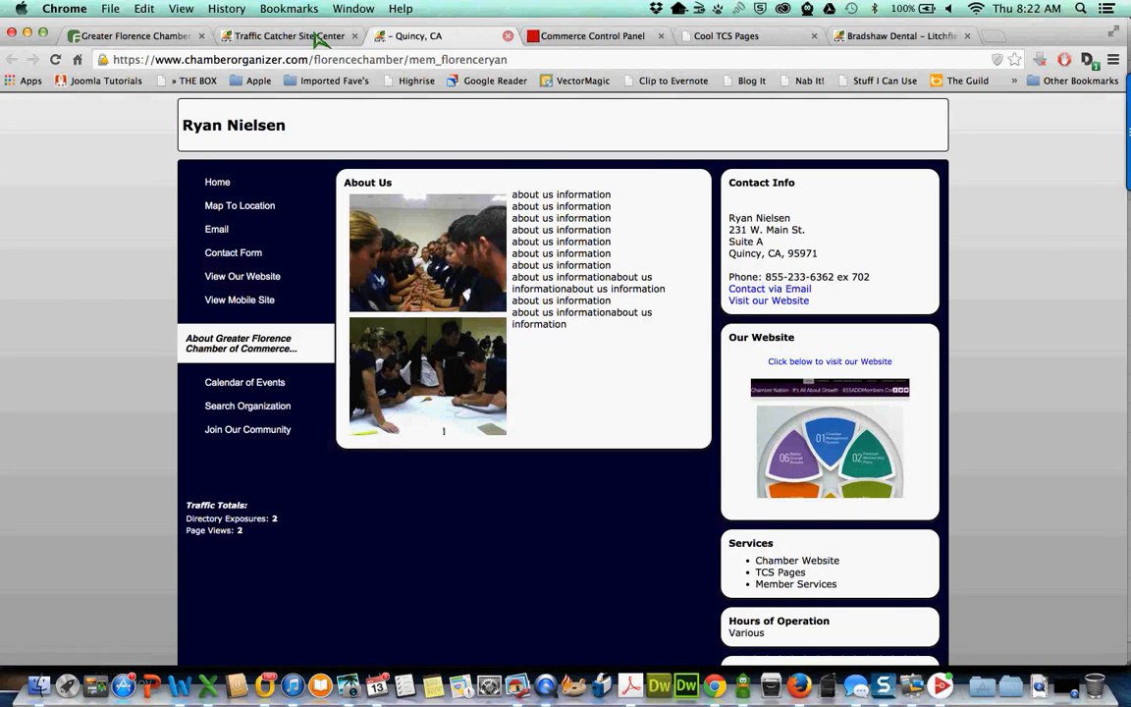
{"action": "key", "text": "super+w"}
{"action": "scroll", "coordinate": [538, 344], "scroll_direction": "down", "scroll_amount": 3}
{"action": "scroll", "coordinate": [538, 343], "scroll_direction": "down", "scroll_amount": 2}
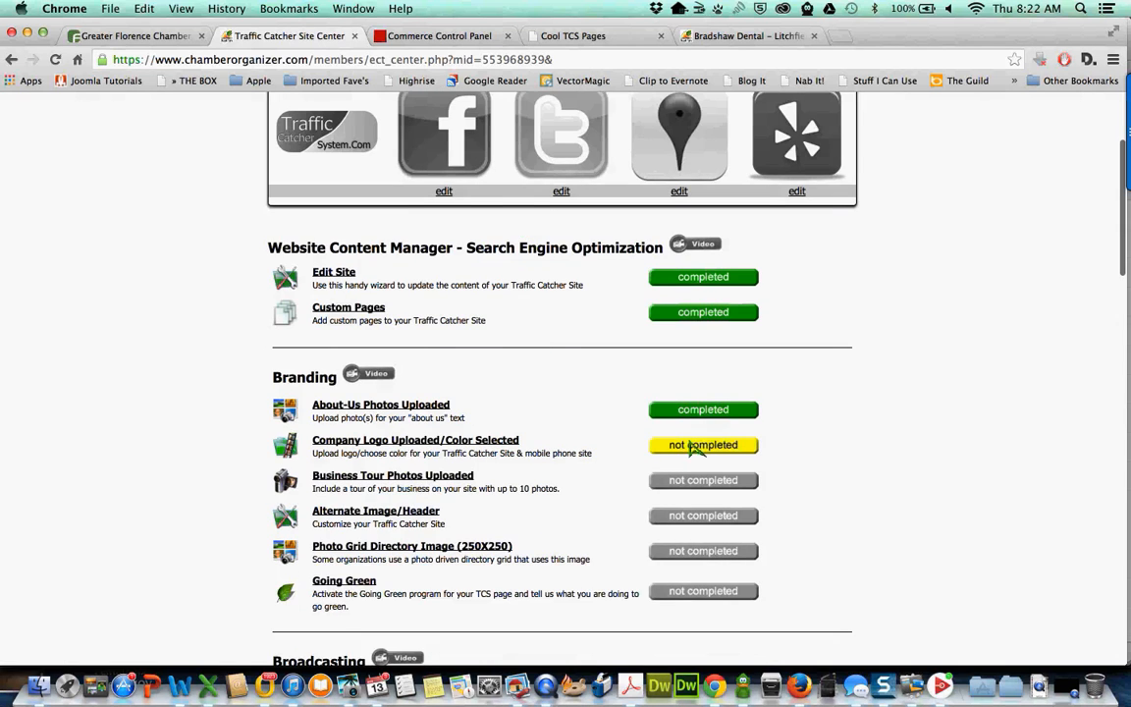
- Reopen the Company Logo/Color settings and switch the TCS color style to Custom
{"action": "left_click", "coordinate": [707, 449]}
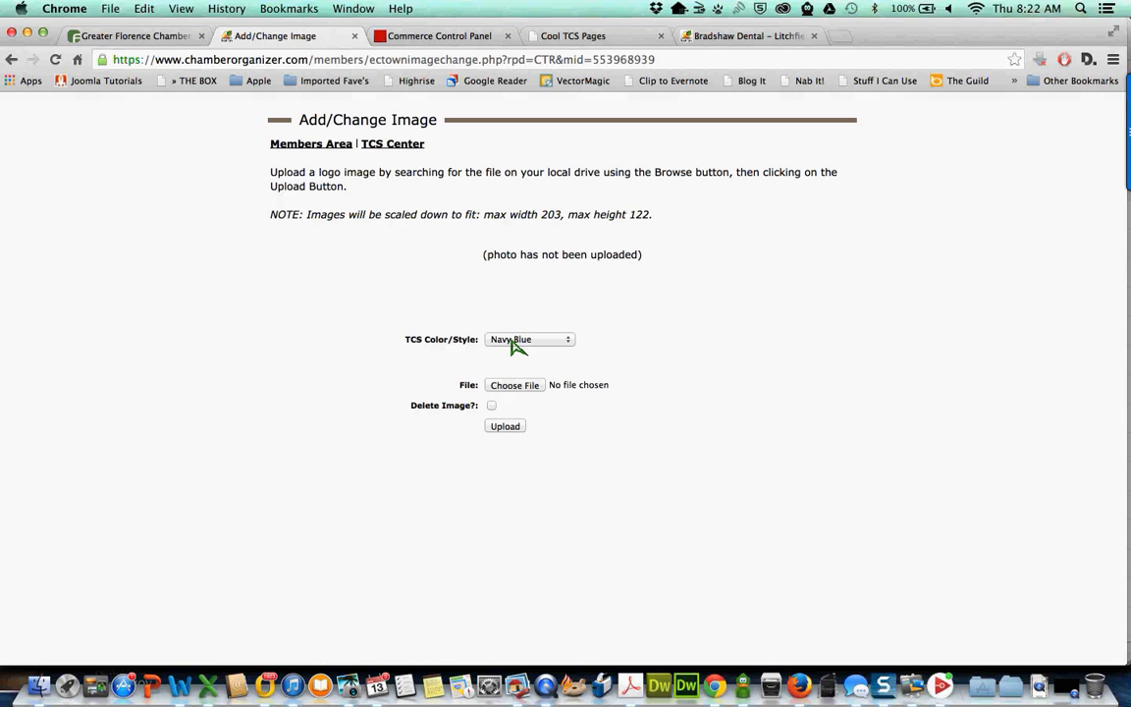
{"action": "left_click", "coordinate": [511, 340]}
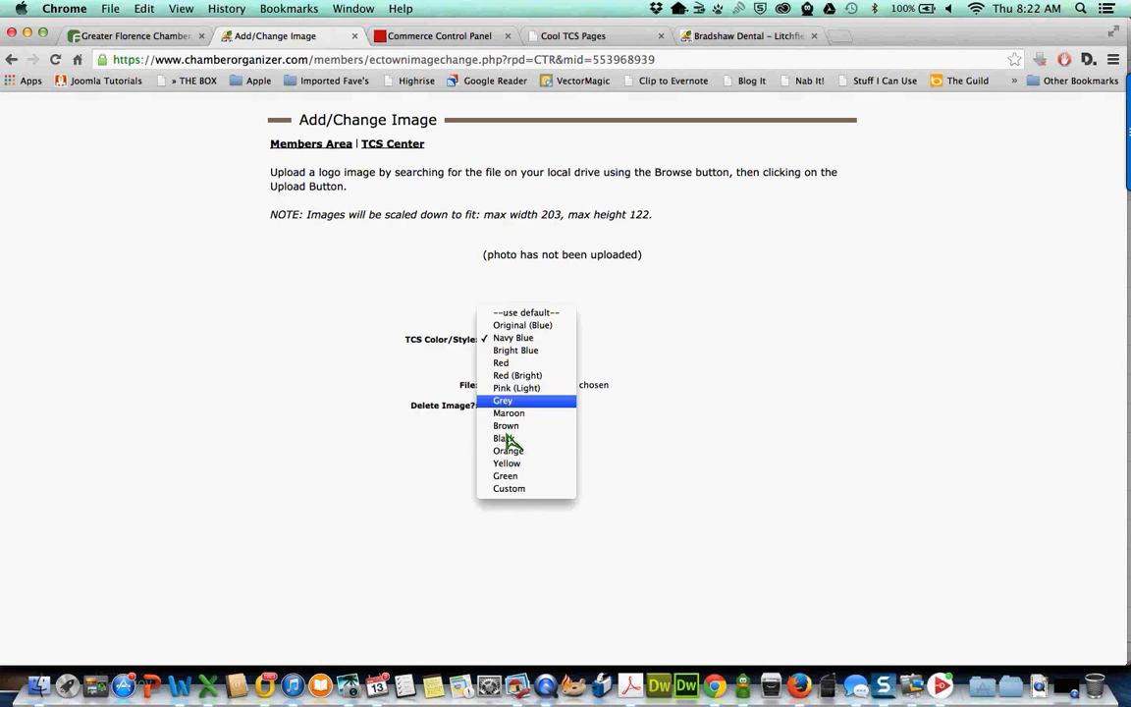
{"action": "left_click", "coordinate": [509, 490]}
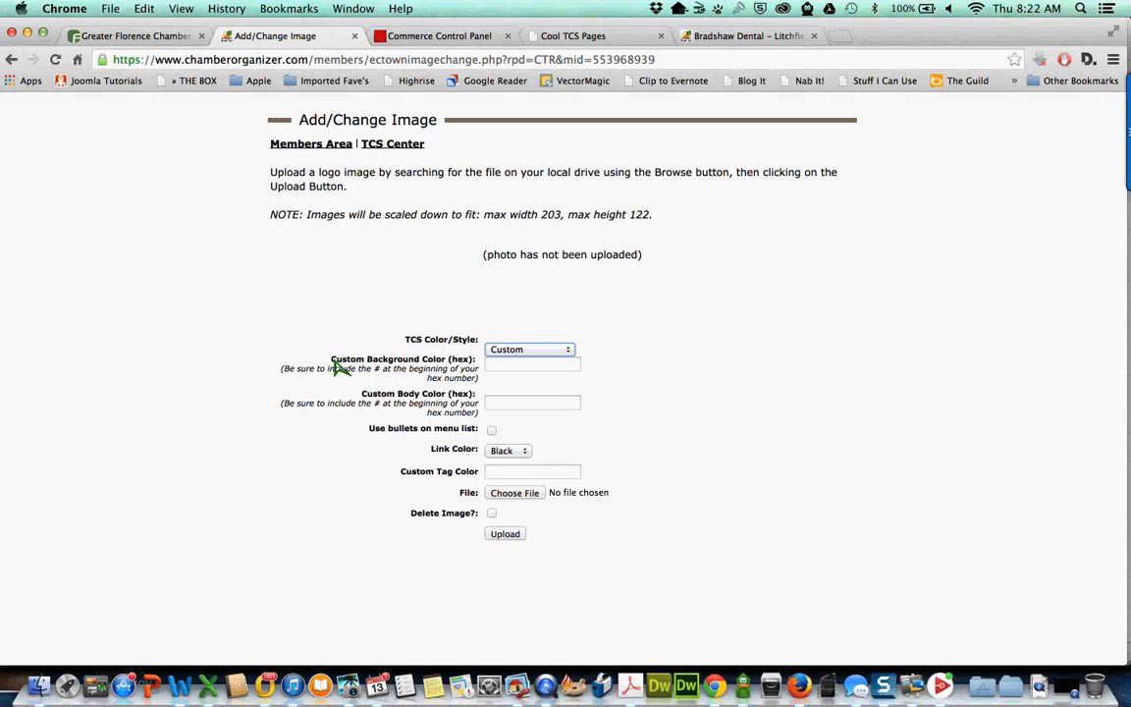
{"action": "left_click_drag", "start_coordinate": [337, 365], "coordinate": [478, 370]}
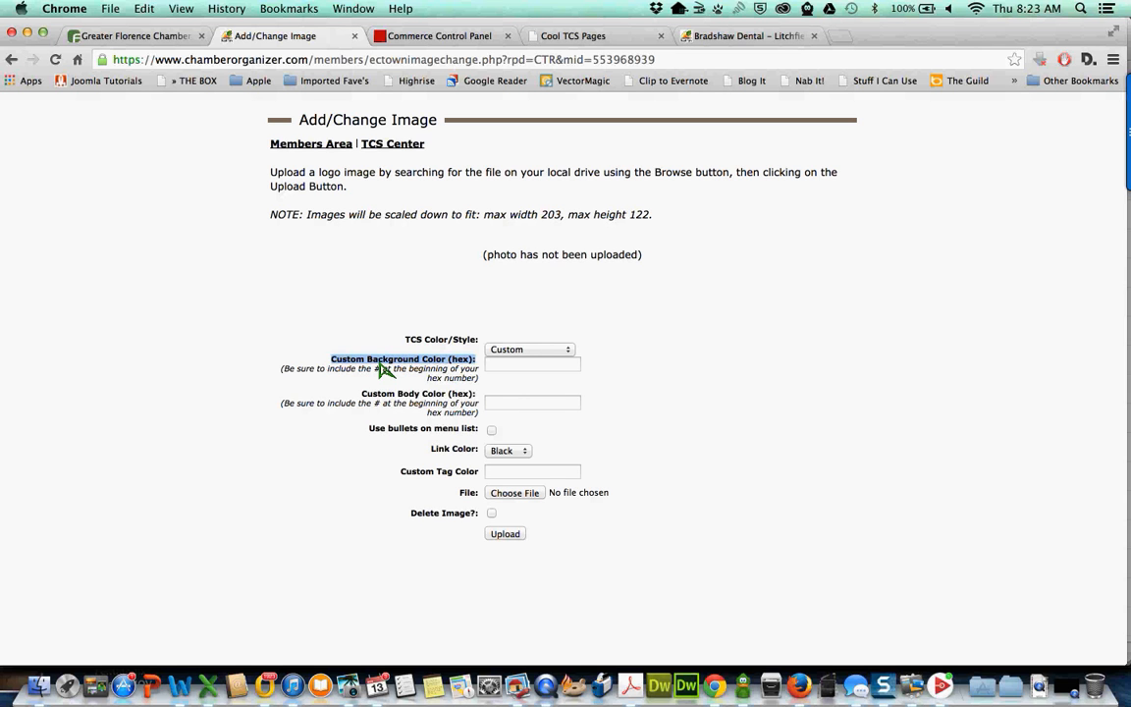
{"action": "left_click", "coordinate": [381, 368]}
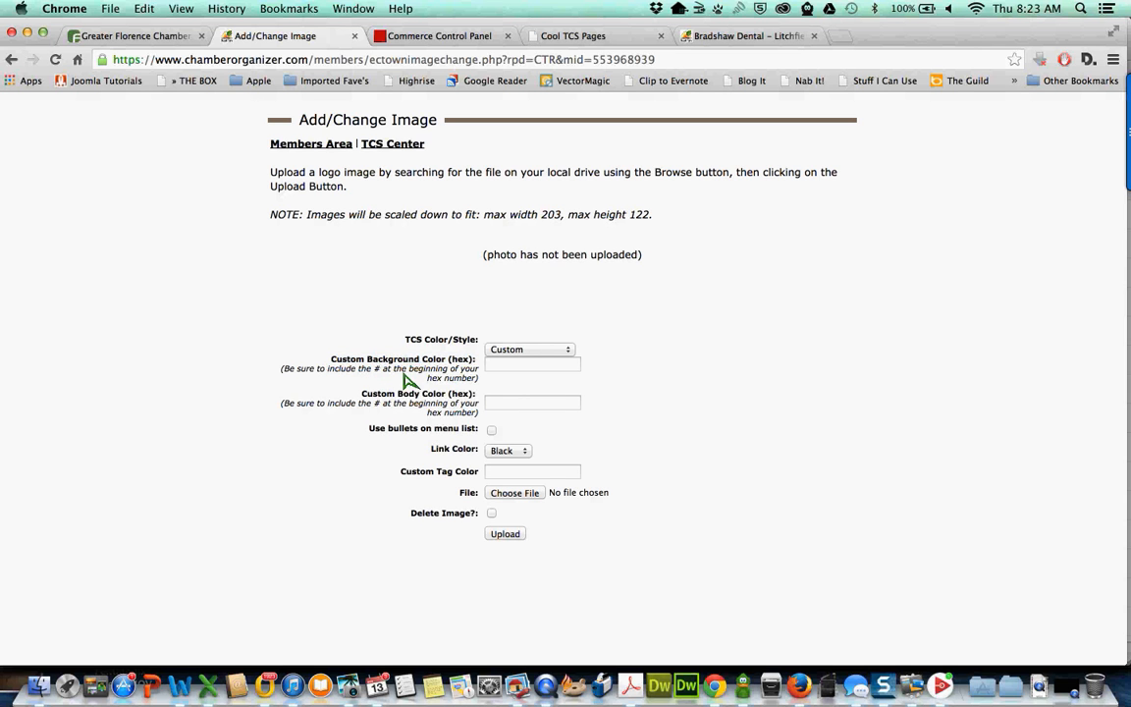
- Compare the form with the Bradshaw Dental example, then select the Background Color field
{"action": "left_click", "coordinate": [747, 38]}
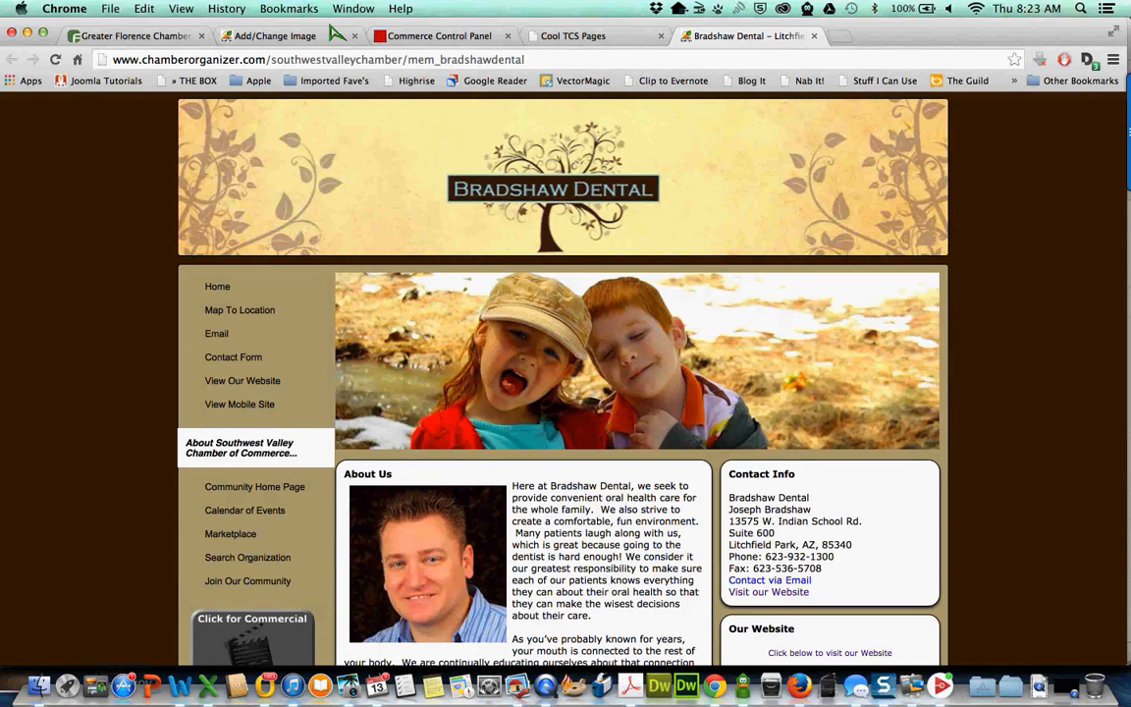
{"action": "key", "text": "super+2"}
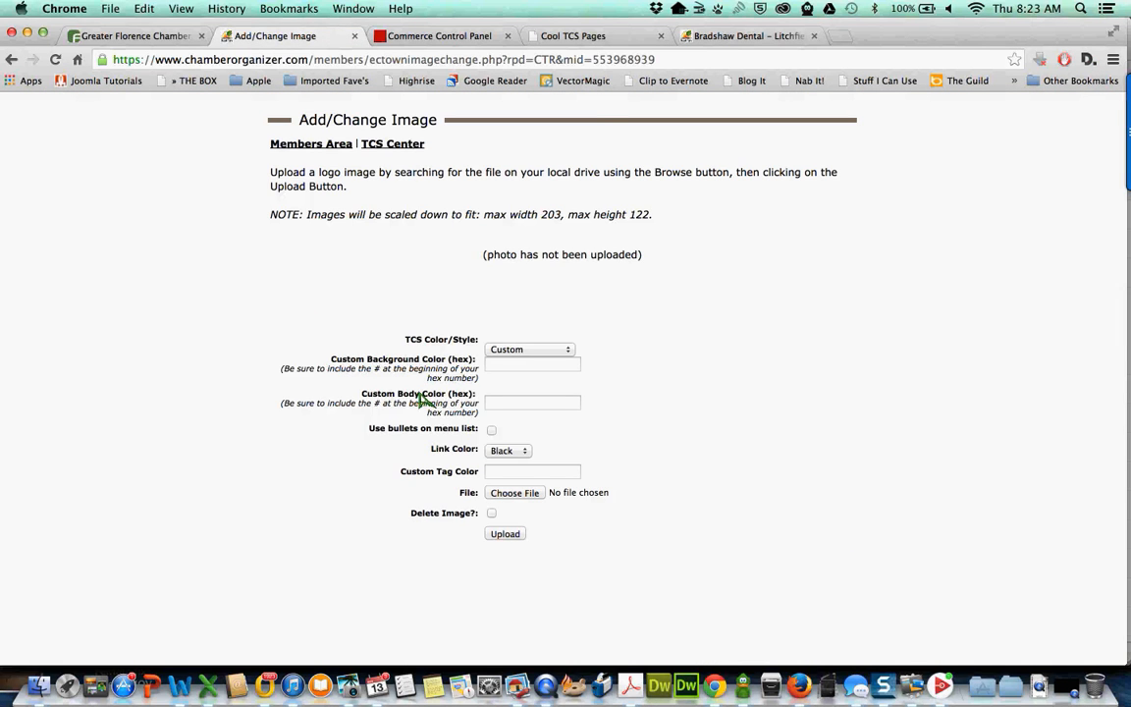
{"action": "left_click", "coordinate": [727, 40]}
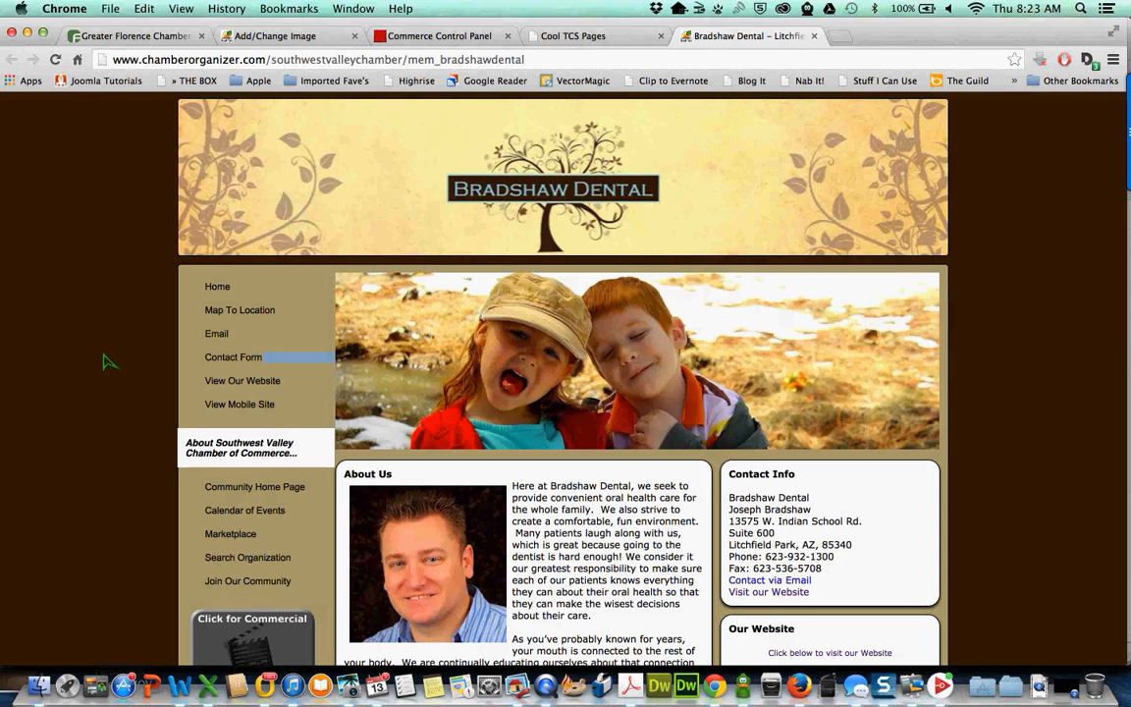
{"action": "left_click", "coordinate": [281, 39]}
{"action": "left_click", "coordinate": [506, 369]}
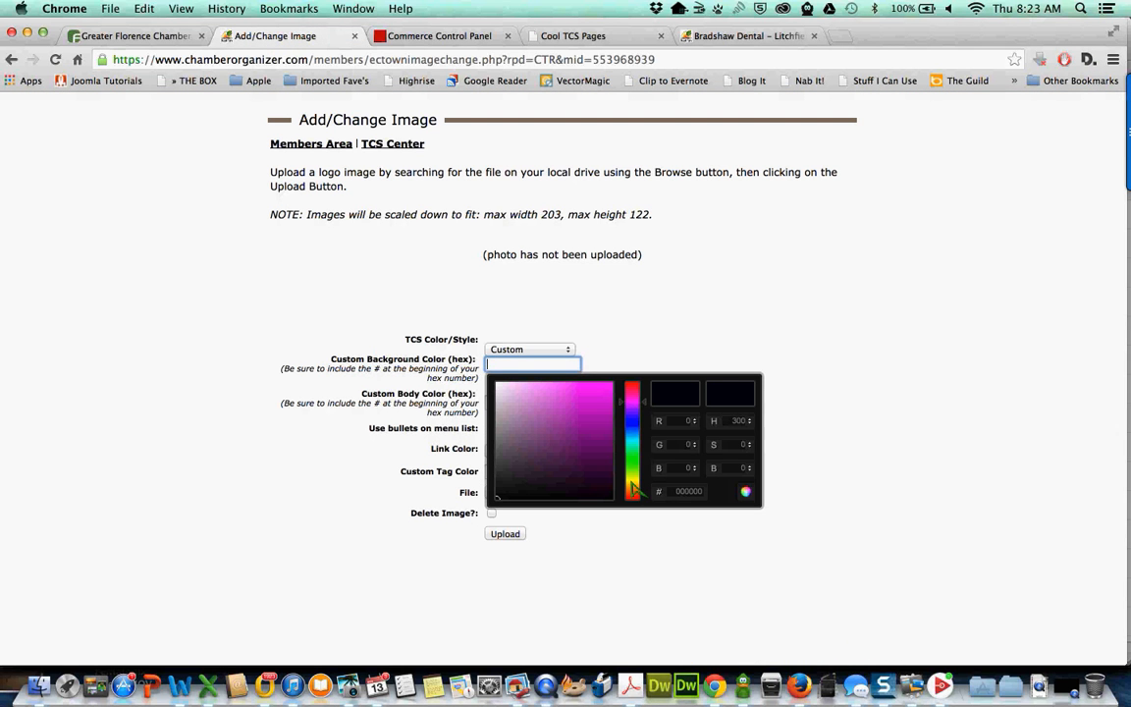
- Pick bright green #3ceb11 as the custom background colour
{"action": "left_click", "coordinate": [633, 447]}
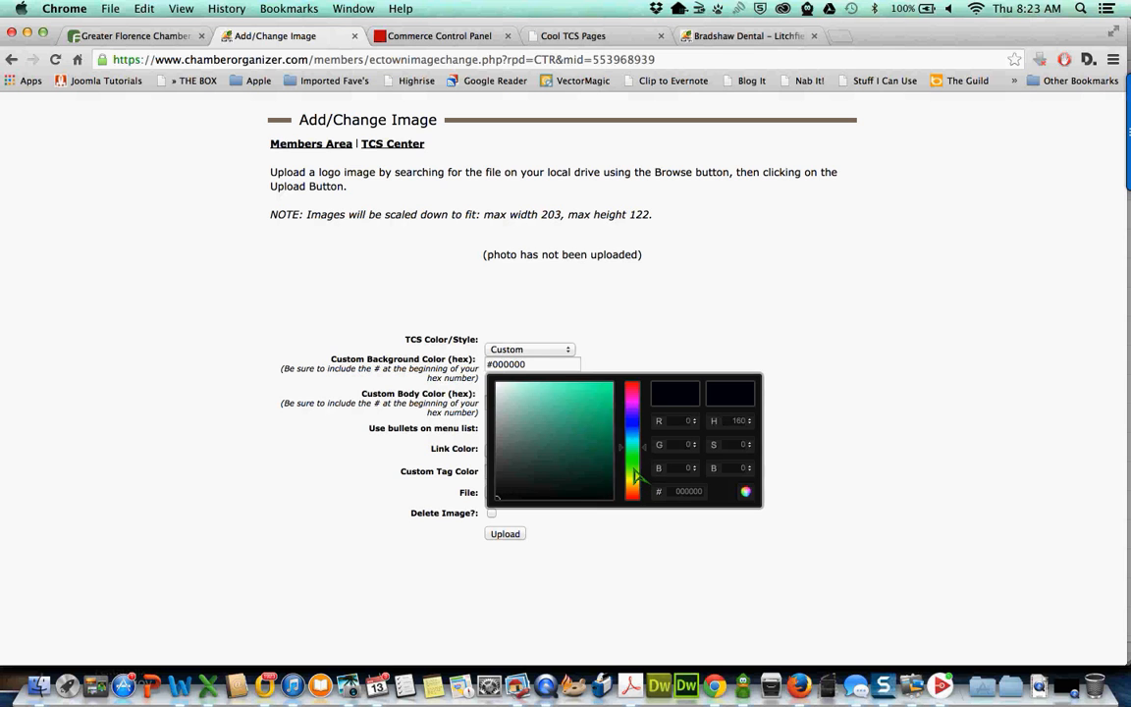
{"action": "left_click", "coordinate": [635, 421]}
{"action": "left_click", "coordinate": [635, 484]}
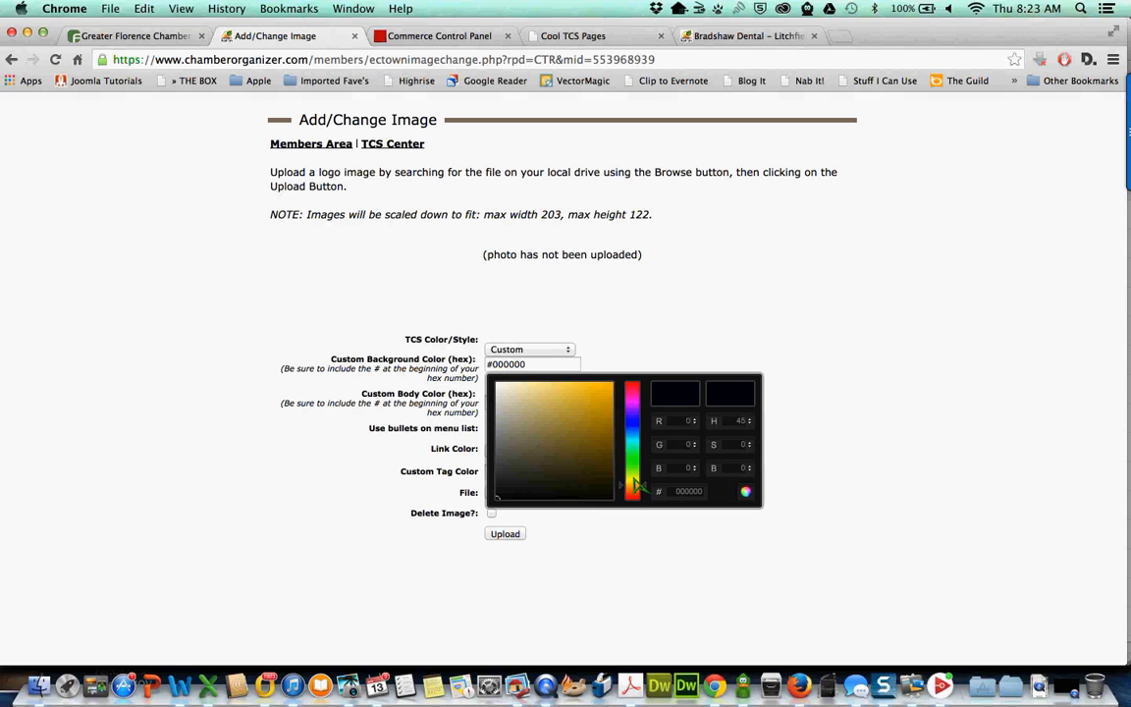
{"action": "left_click", "coordinate": [635, 463]}
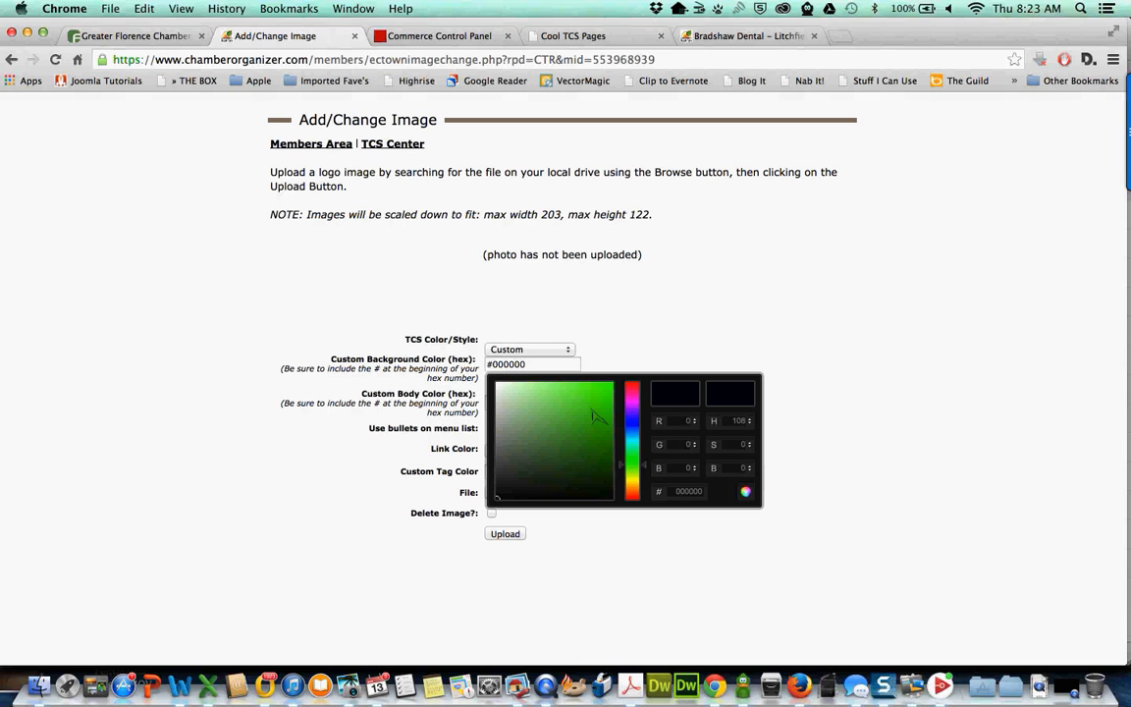
{"action": "mouse_move", "coordinate": [596, 417]}
{"action": "left_mouse_down"}
{"action": "mouse_move", "coordinate": [598, 397]}
{"action": "mouse_move", "coordinate": [582, 399]}
{"action": "left_mouse_up"}
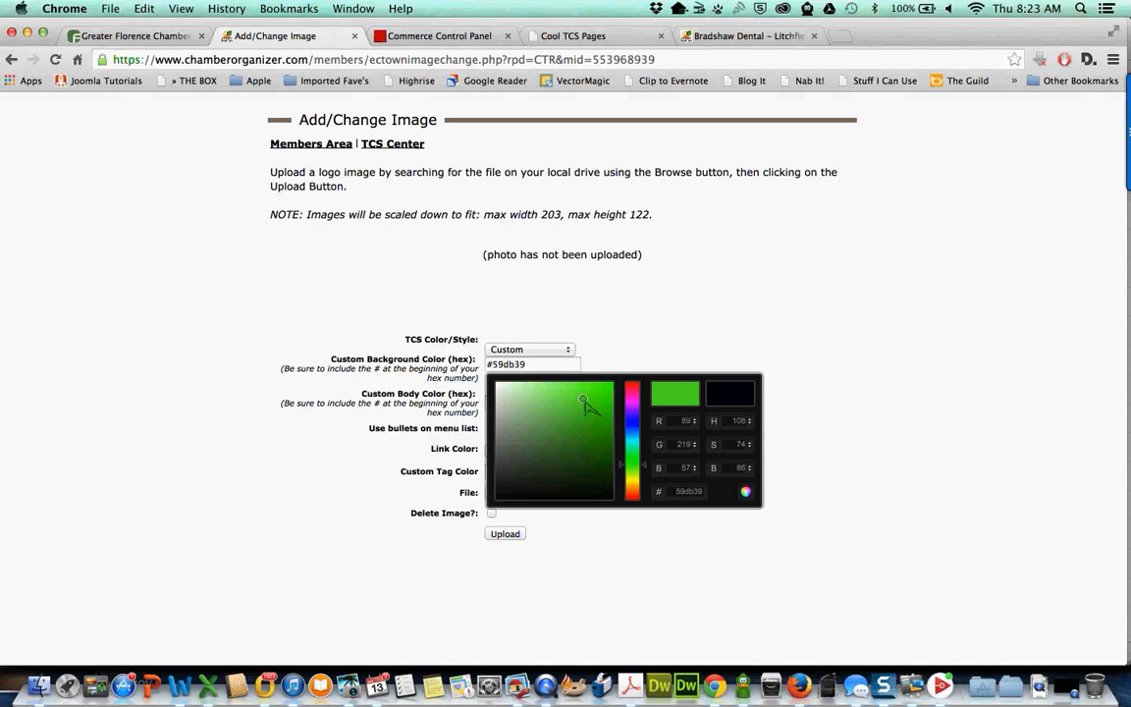
{"action": "mouse_move", "coordinate": [585, 405]}
{"action": "left_mouse_down"}
{"action": "mouse_move", "coordinate": [568, 403]}
{"action": "mouse_move", "coordinate": [605, 391]}
{"action": "left_mouse_up"}
{"action": "left_click", "coordinate": [635, 355]}
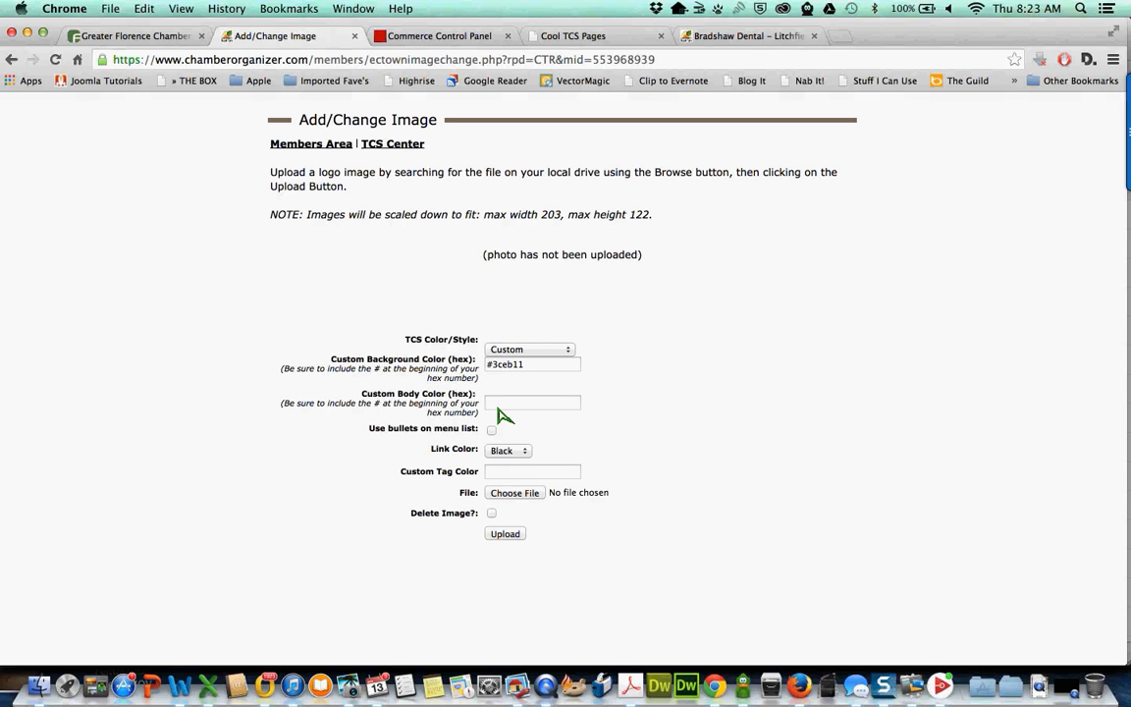
- Set the custom body colour to red #f50a0a in the colour picker
{"action": "left_click", "coordinate": [501, 409]}
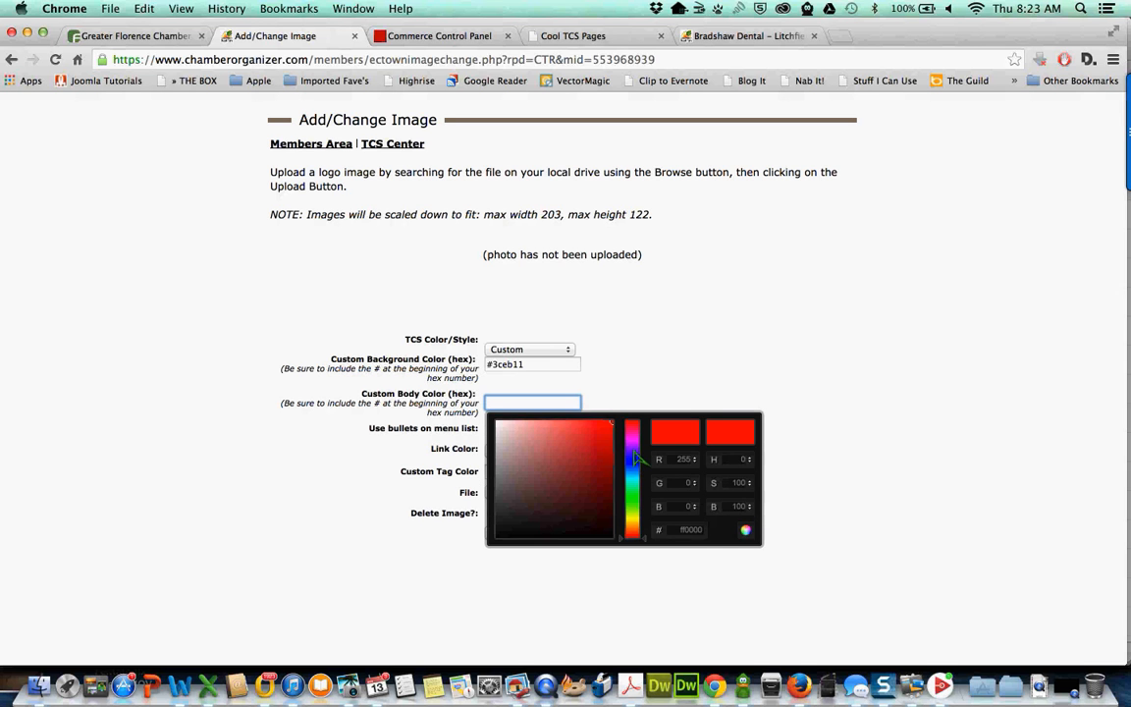
{"action": "mouse_move", "coordinate": [634, 453]}
{"action": "left_mouse_down"}
{"action": "mouse_move", "coordinate": [635, 498]}
{"action": "mouse_move", "coordinate": [628, 432]}
{"action": "mouse_move", "coordinate": [608, 425]}
{"action": "left_mouse_up"}
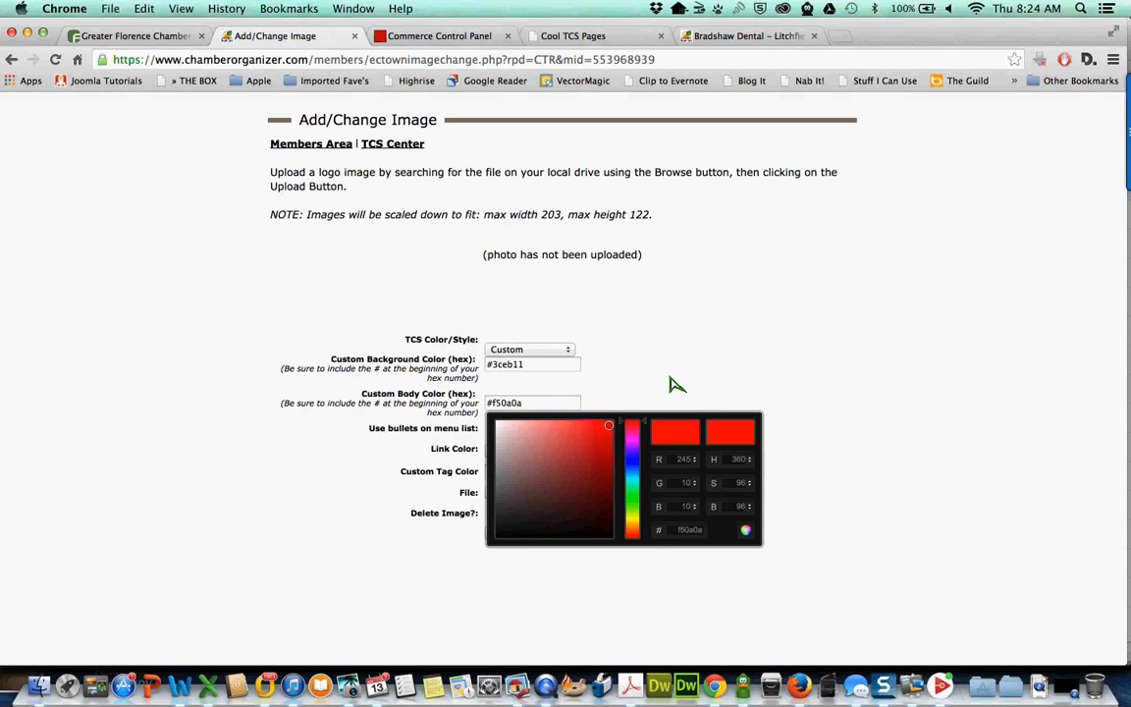
{"action": "left_click", "coordinate": [676, 384]}
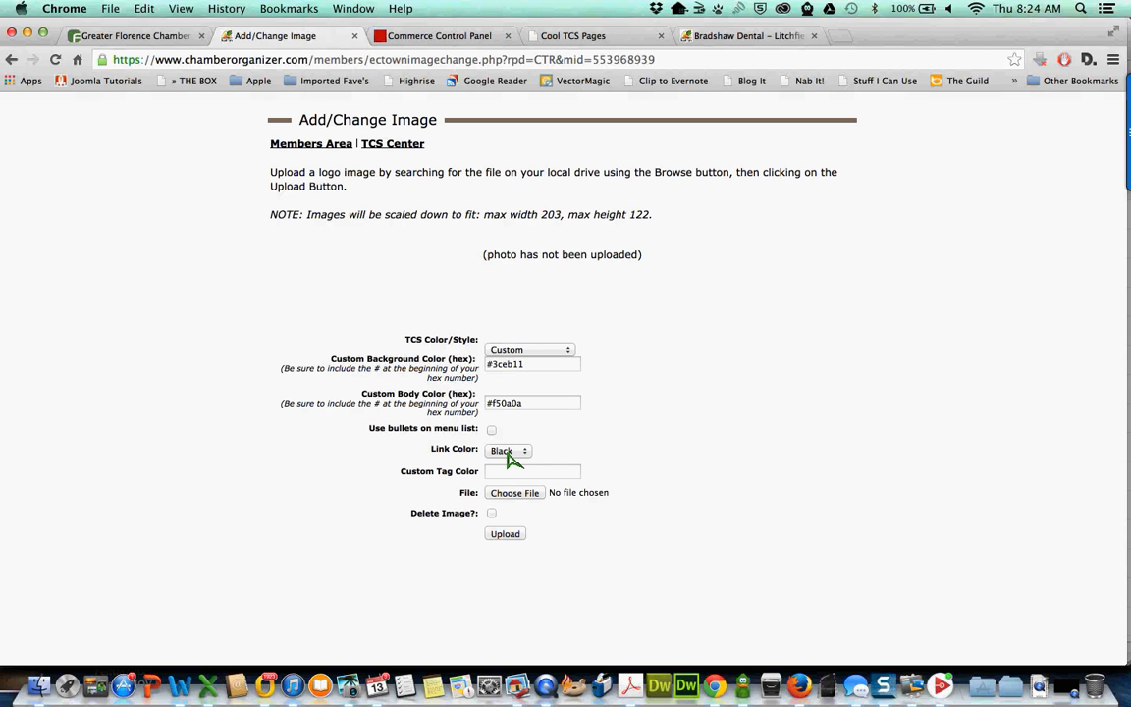
- Set the link colour to Black after checking the Bradshaw Dental example
{"action": "left_click", "coordinate": [712, 38]}
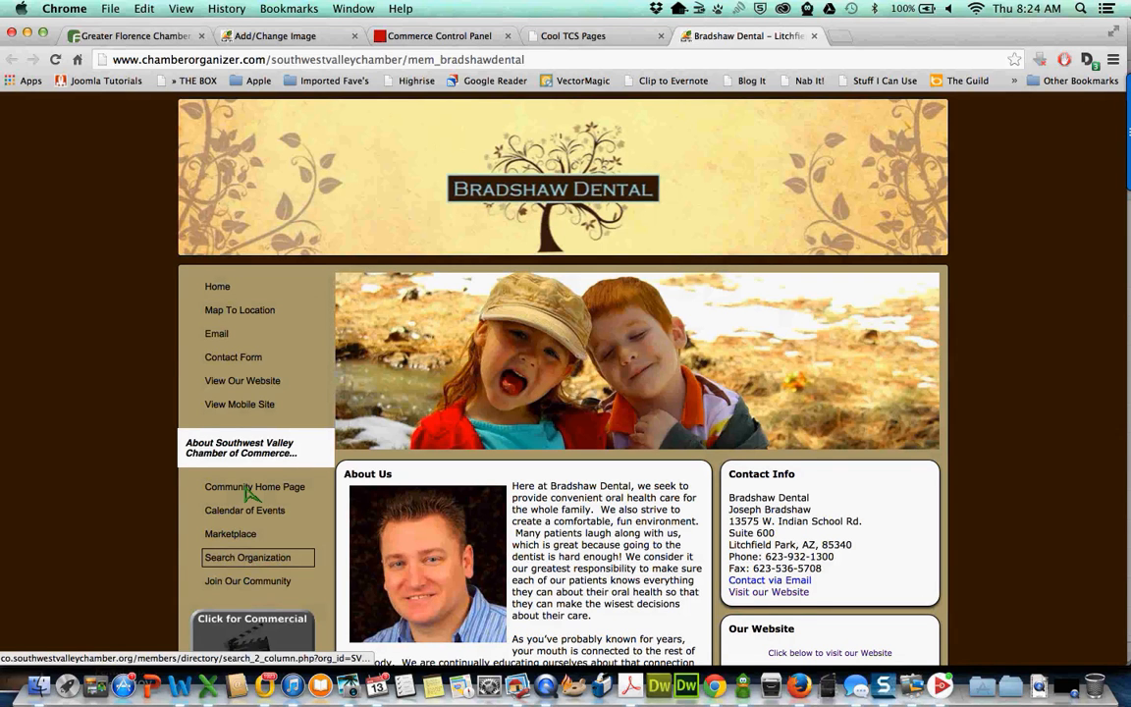
{"action": "left_click", "coordinate": [280, 37]}
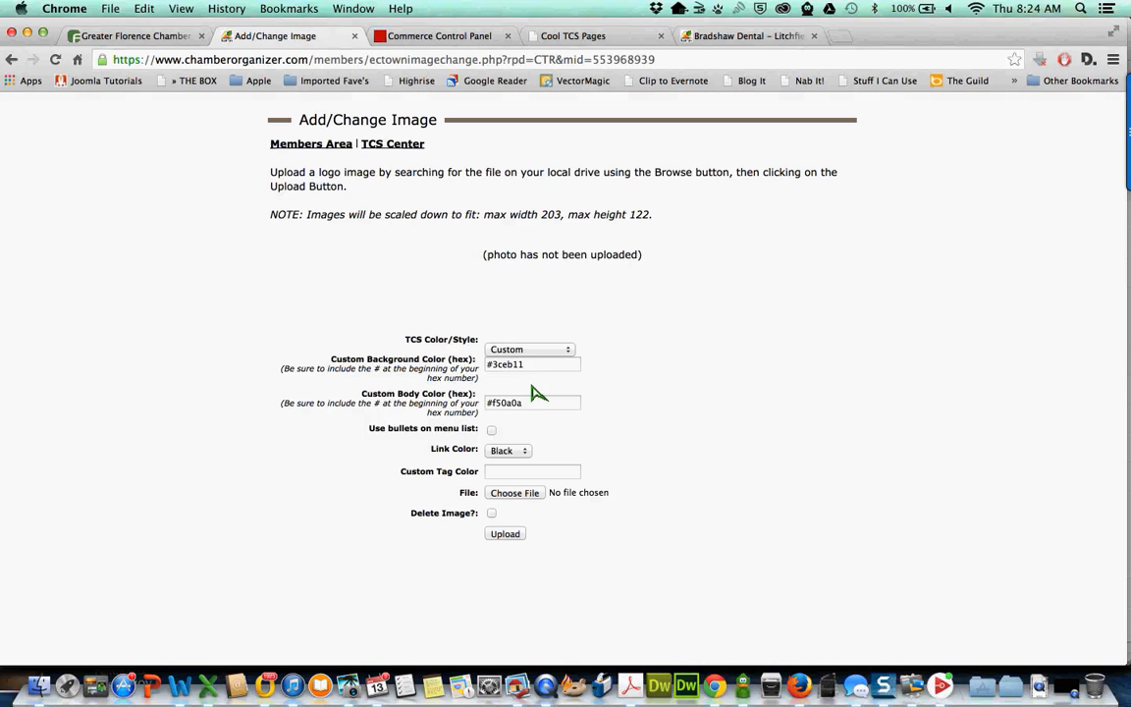
{"action": "left_click", "coordinate": [512, 459]}
{"action": "left_click", "coordinate": [505, 448]}
- Check the Search Tags line in Bradshaw Dental's footer, then upload the custom colour scheme
{"action": "left_click", "coordinate": [735, 40]}
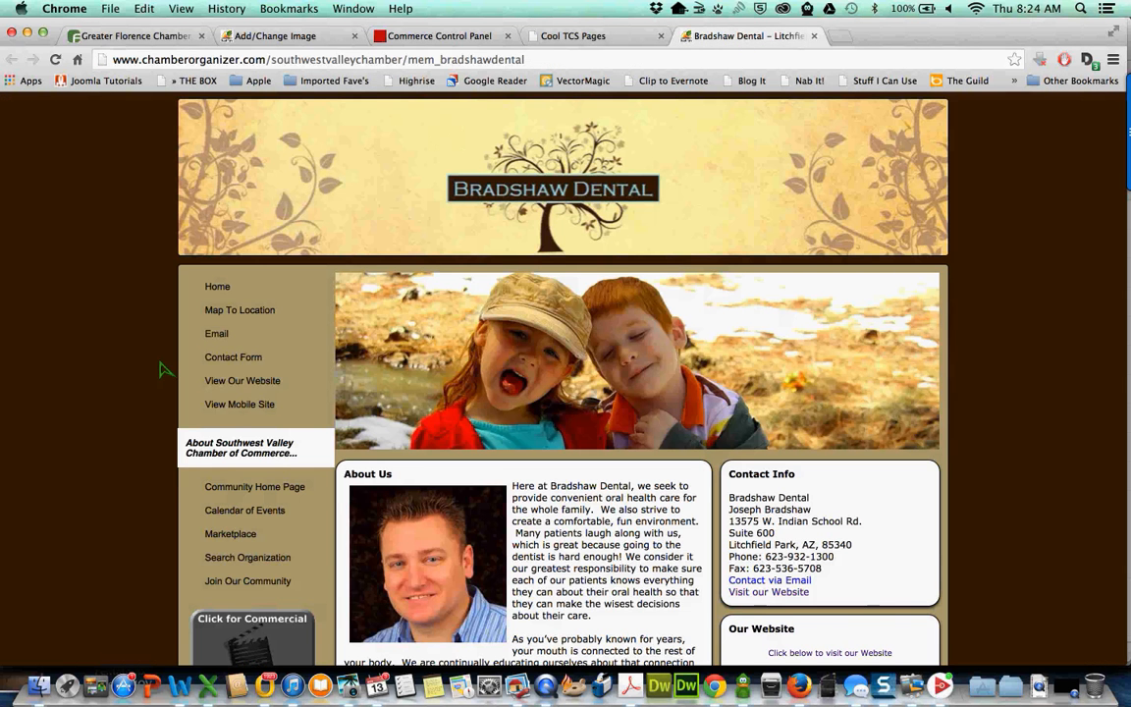
{"action": "scroll", "coordinate": [136, 370], "scroll_direction": "down", "scroll_amount": 10}
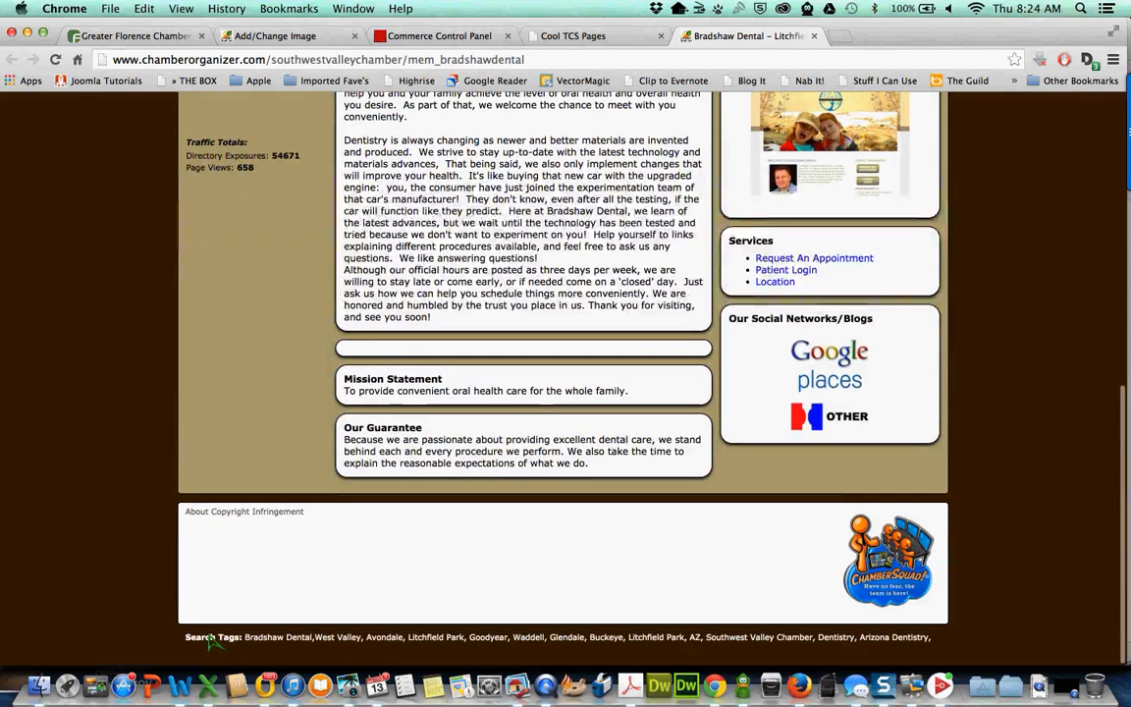
{"action": "left_click_drag", "start_coordinate": [186, 640], "coordinate": [422, 653]}
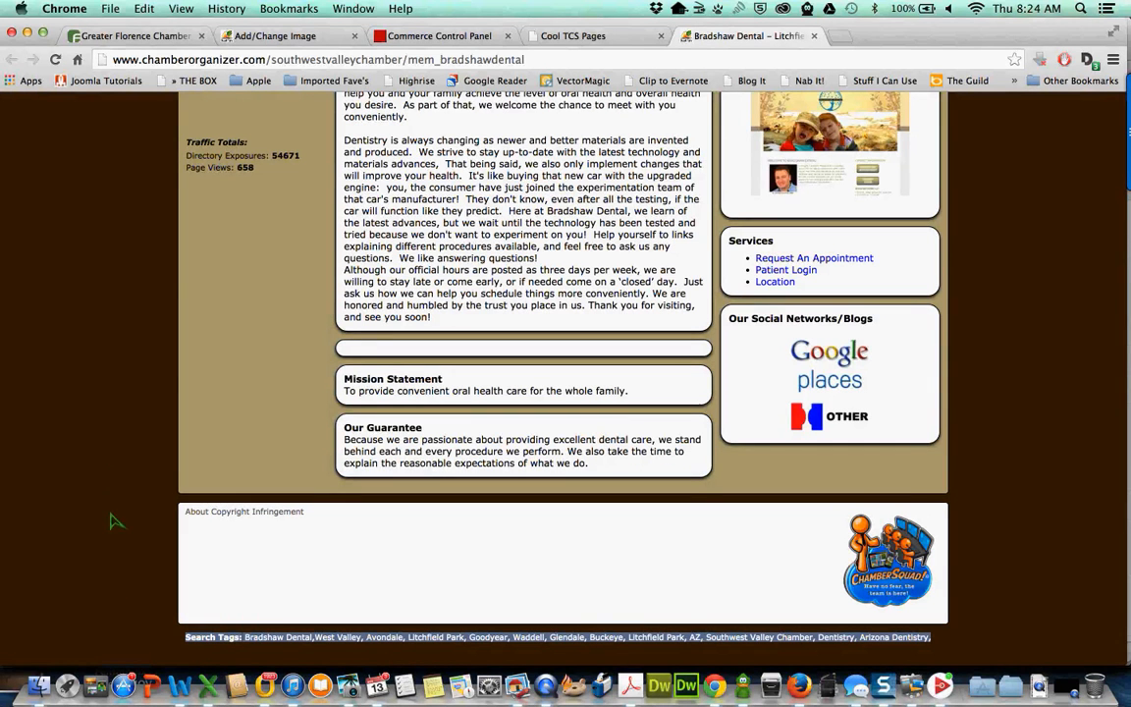
{"action": "left_click", "coordinate": [380, 643]}
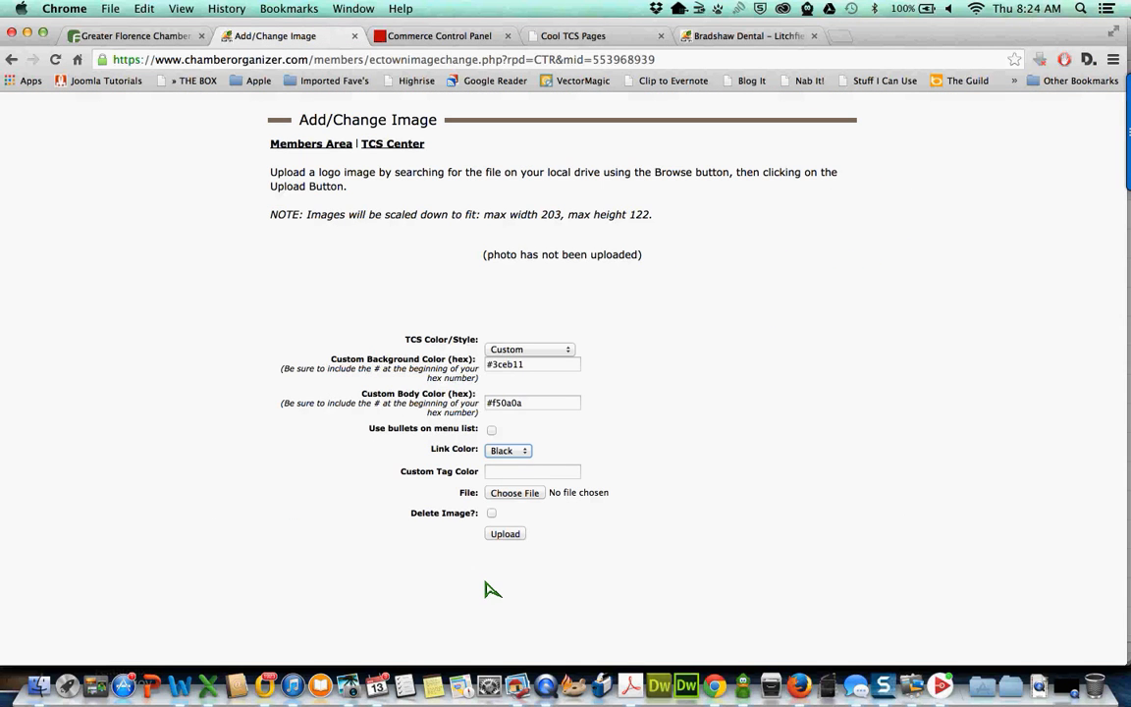
{"action": "left_click", "coordinate": [505, 536]}
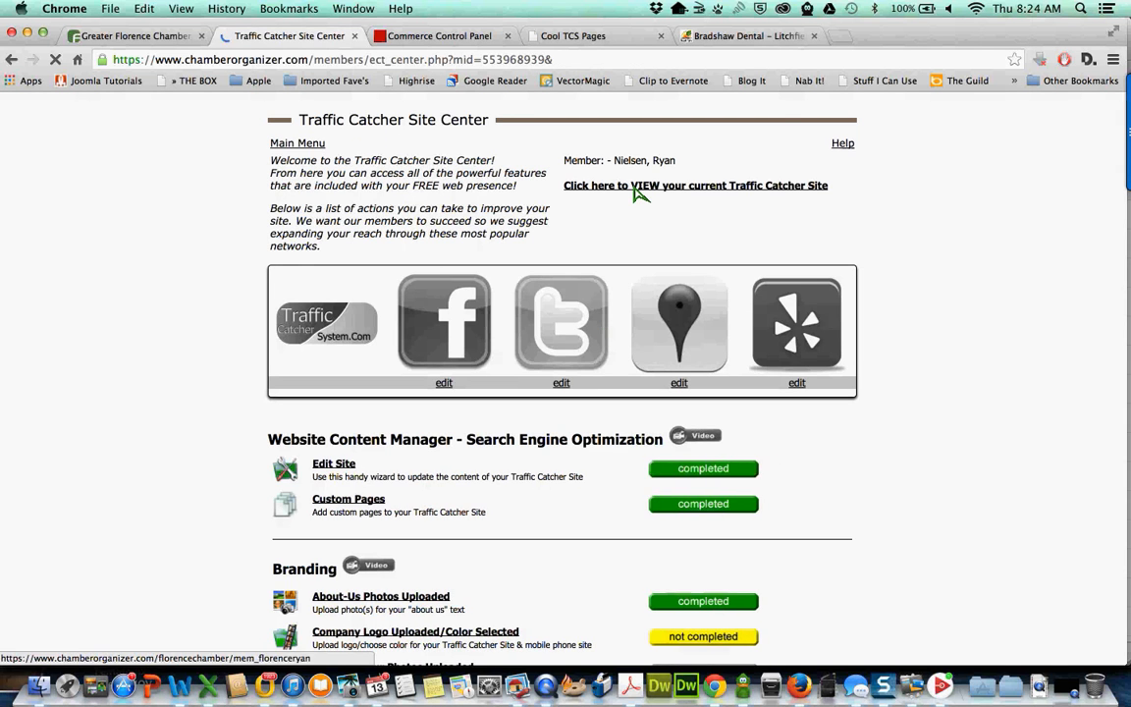
{"action": "left_click", "coordinate": [637, 187]}
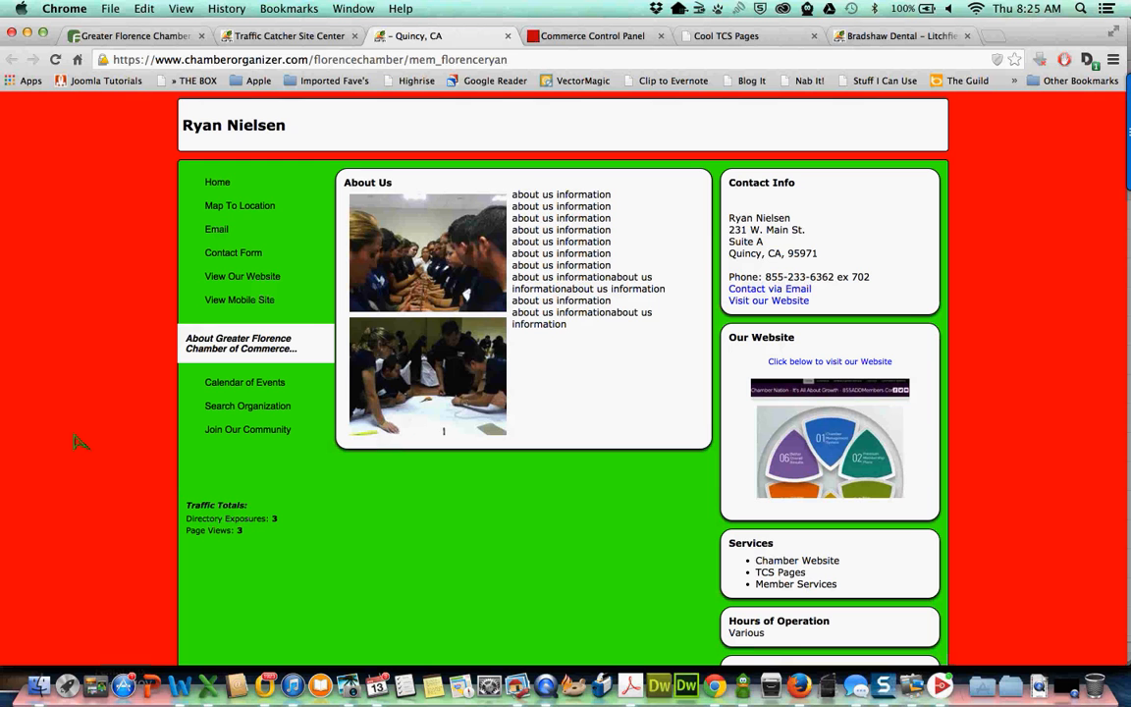
{"action": "scroll", "coordinate": [77, 442], "scroll_direction": "down", "scroll_amount": 10}
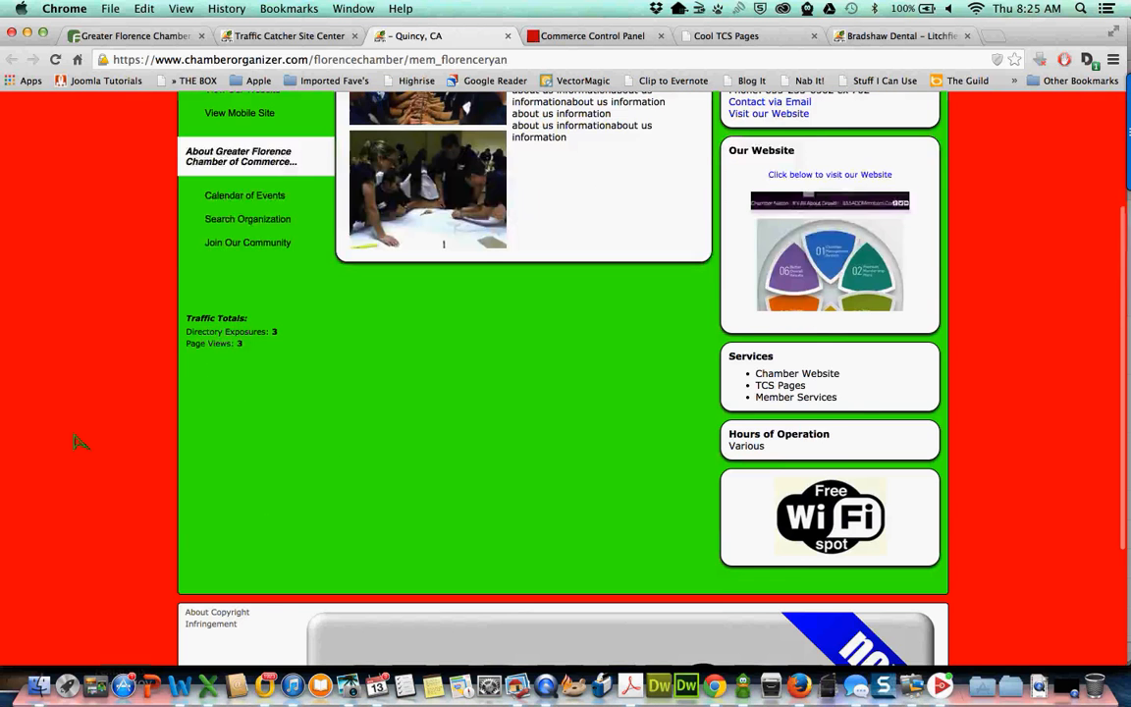
{"action": "scroll", "coordinate": [77, 442], "scroll_direction": "up", "scroll_amount": 10}
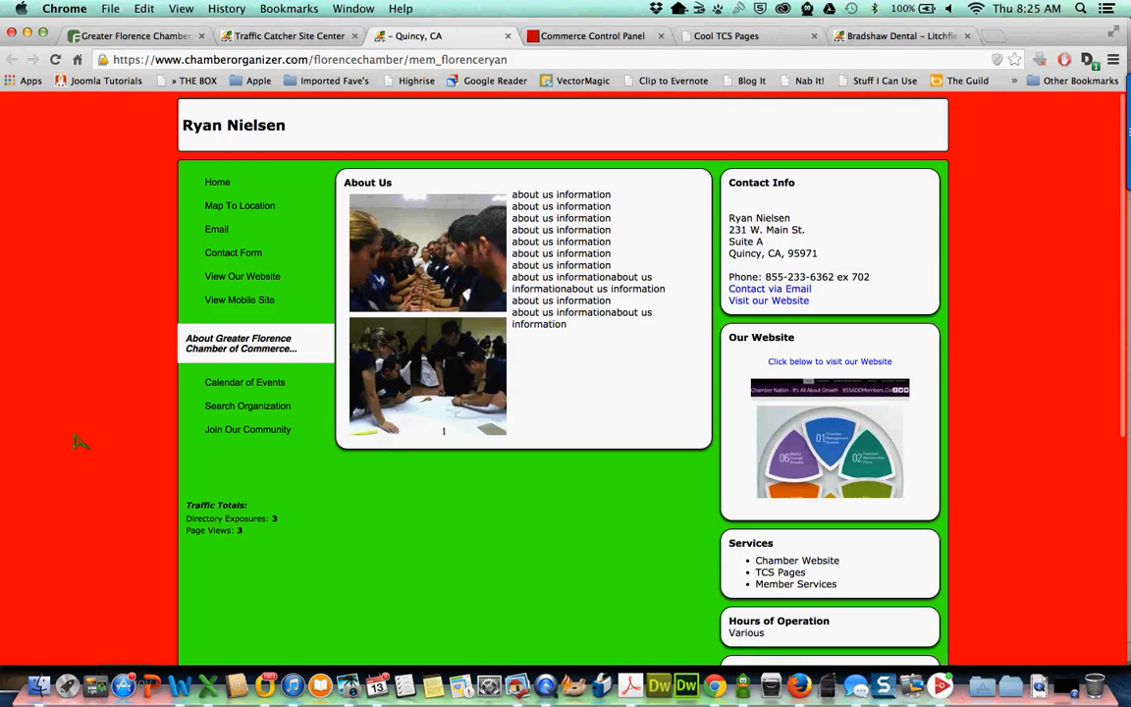
{"action": "left_click", "coordinate": [508, 36]}
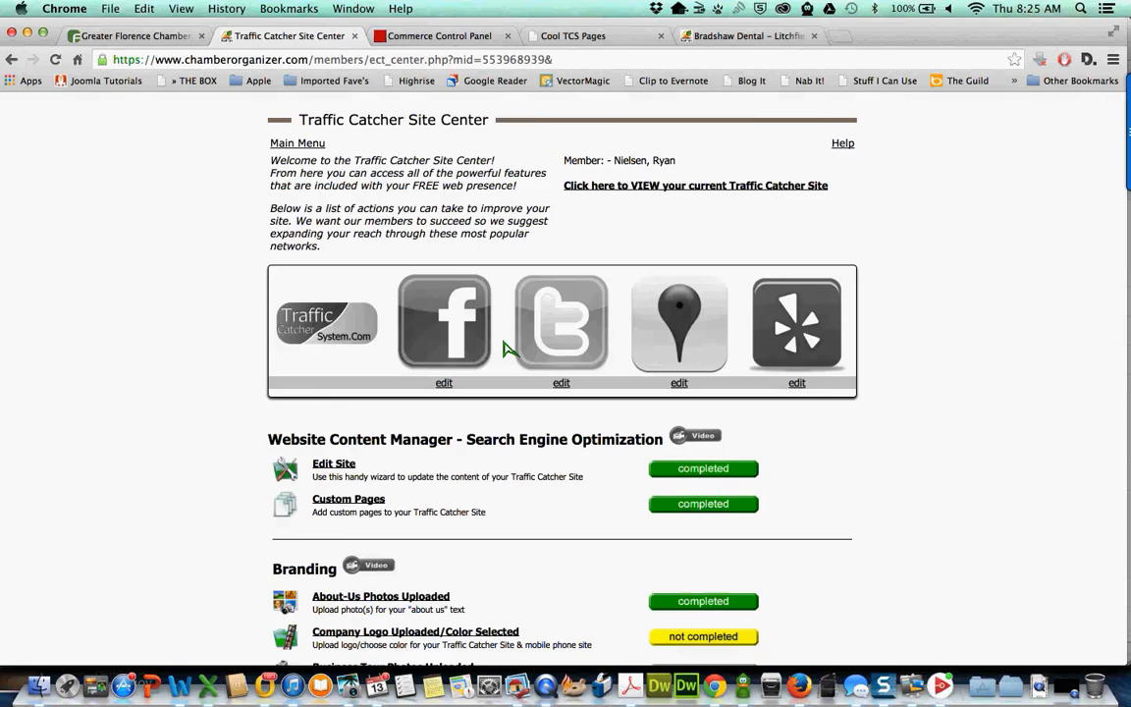
{"action": "scroll", "coordinate": [503, 349], "scroll_direction": "down", "scroll_amount": 5}
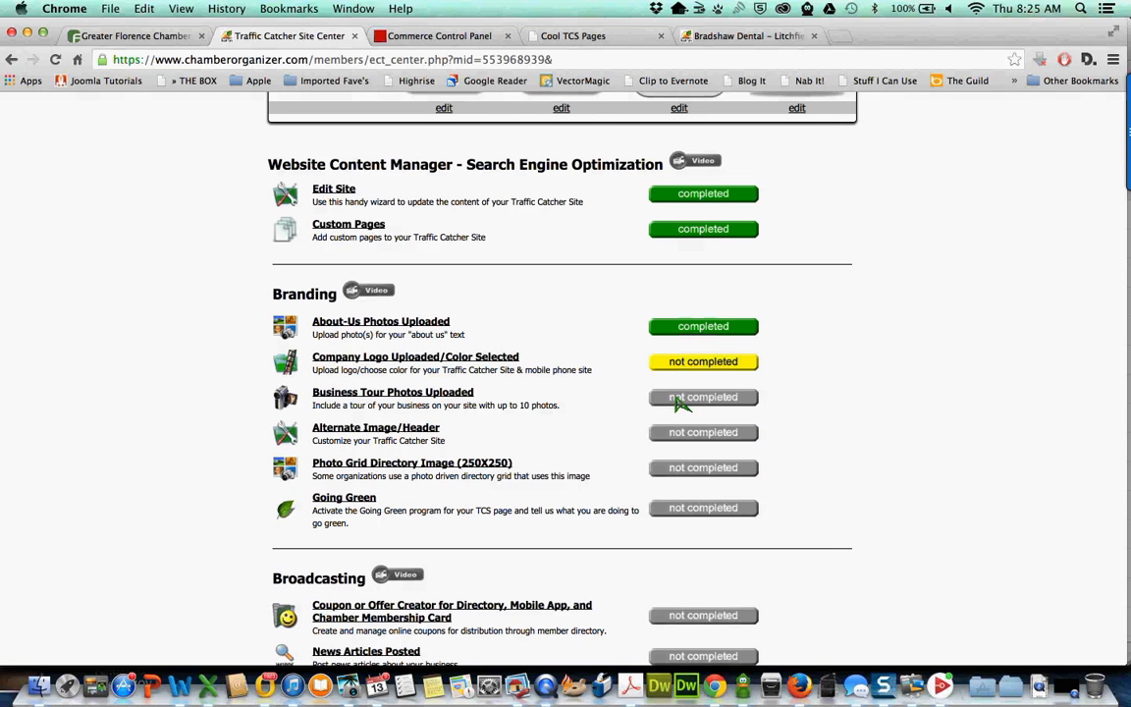
- Select all nine photos from the Baja Vision Project's Business Photo Tour folder
{"action": "left_click", "coordinate": [703, 399]}
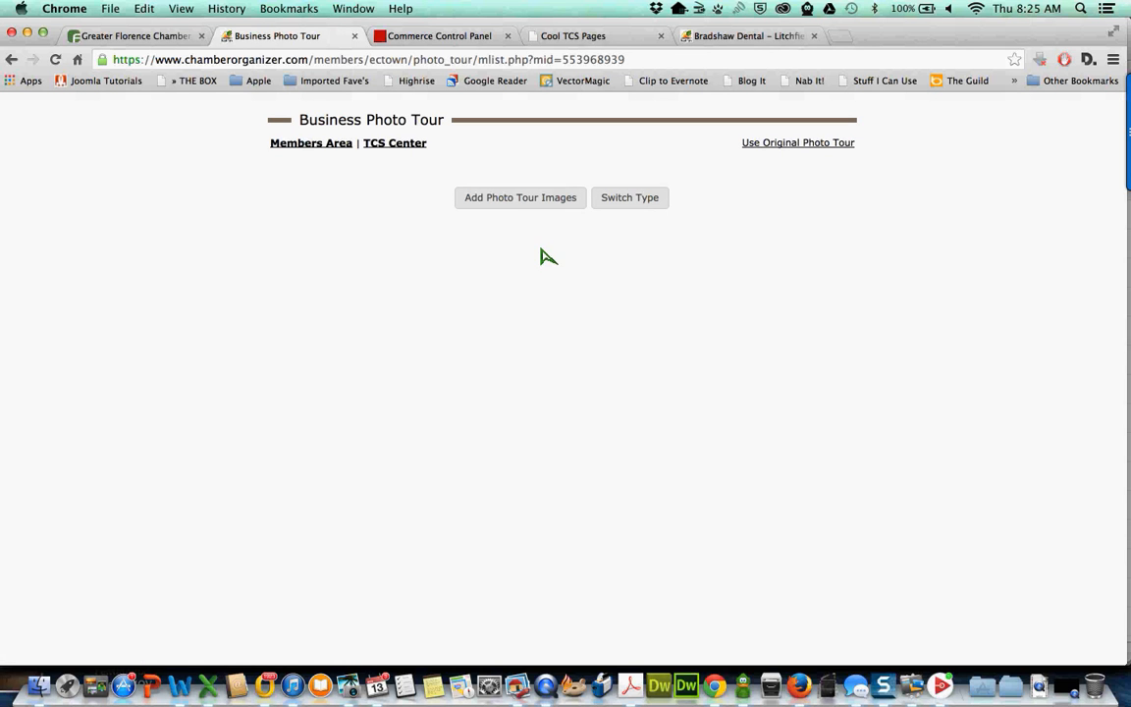
{"action": "left_click", "coordinate": [512, 201]}
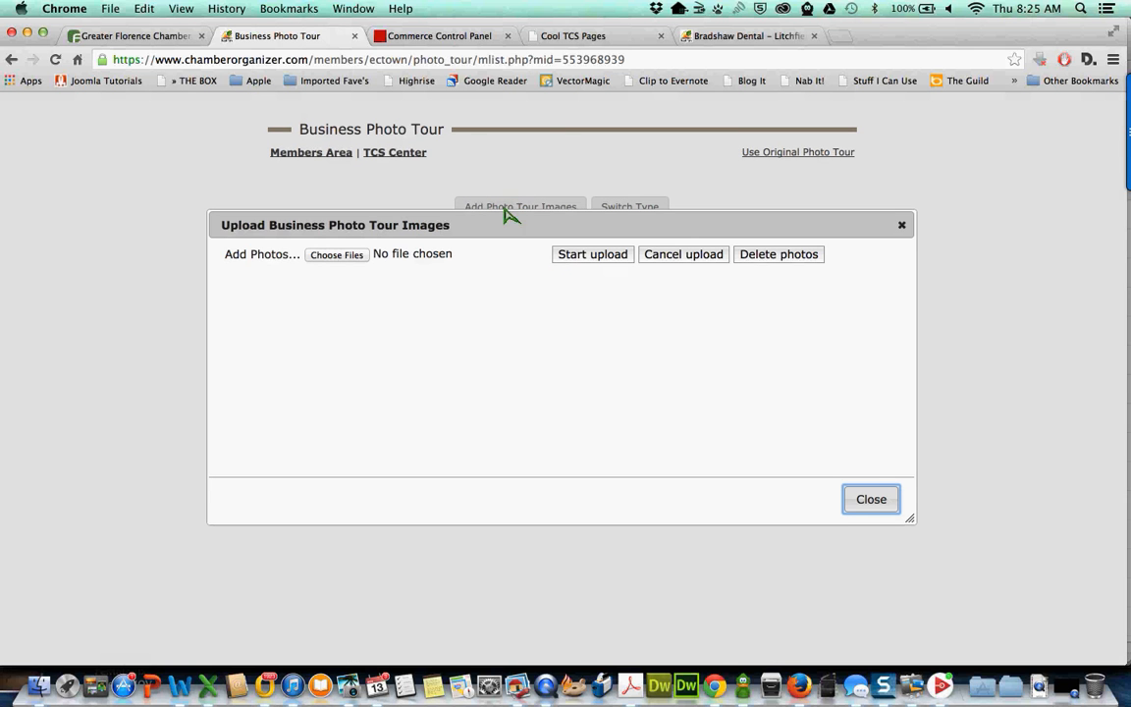
{"action": "left_click", "coordinate": [337, 255]}
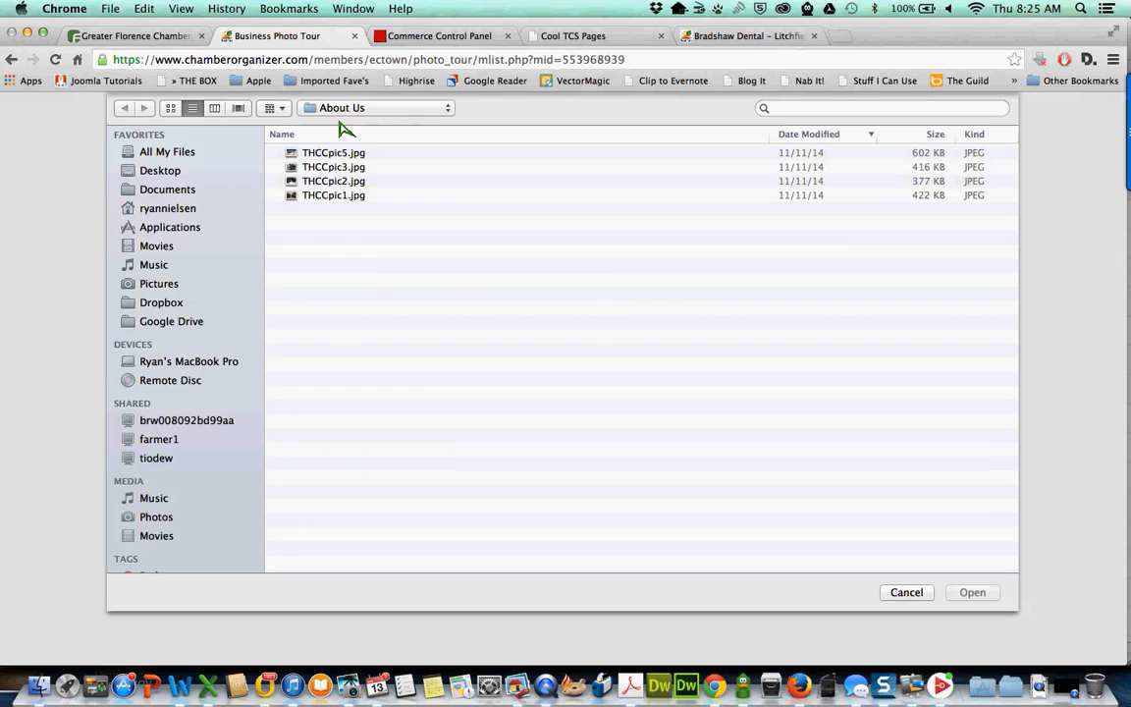
{"action": "left_click", "coordinate": [343, 109]}
{"action": "left_click", "coordinate": [316, 121]}
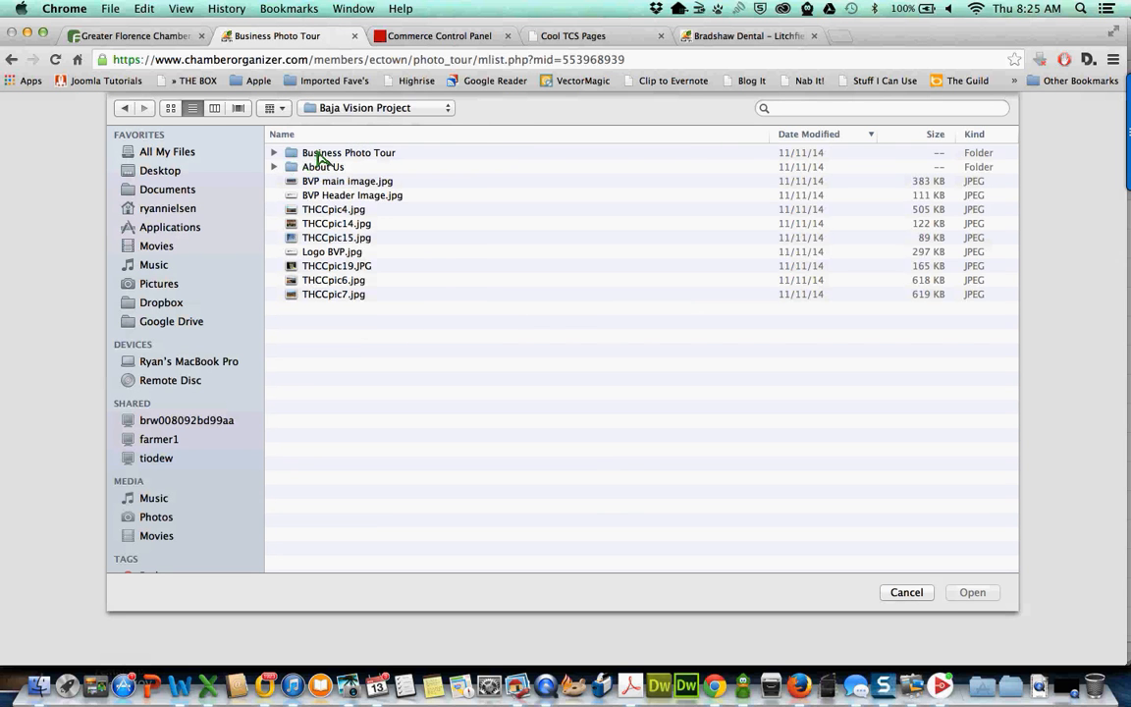
{"action": "double_click", "coordinate": [294, 154]}
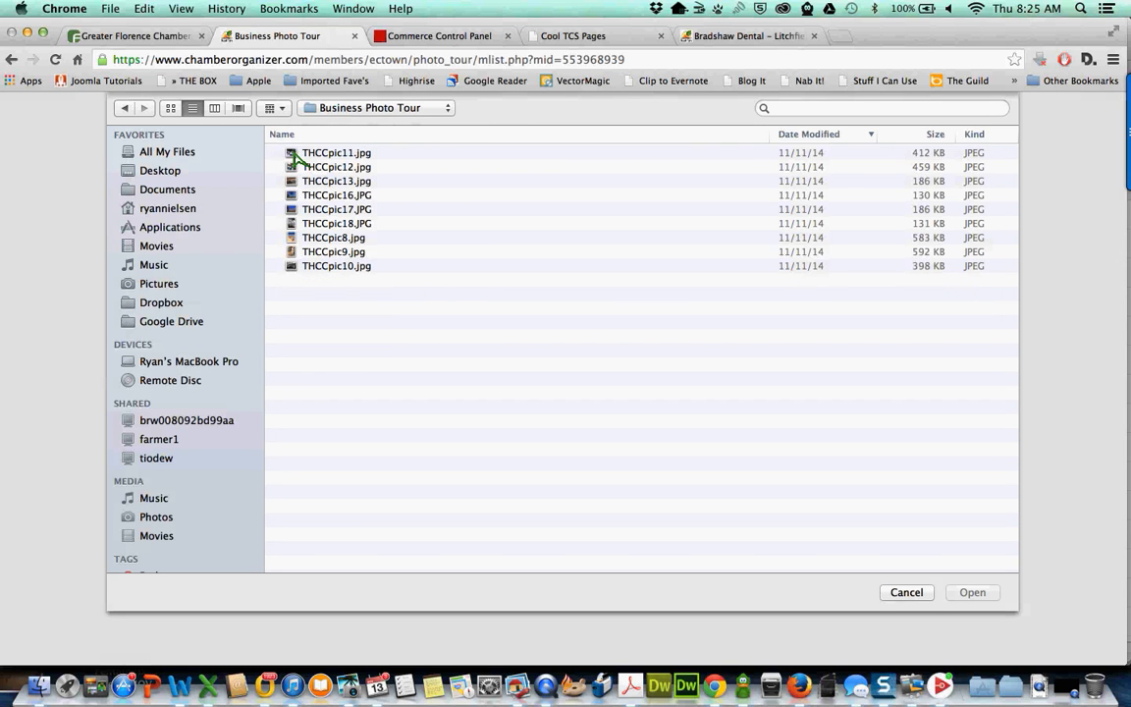
{"action": "left_click", "coordinate": [294, 154]}
{"action": "left_click", "coordinate": [295, 266], "text": "shift"}
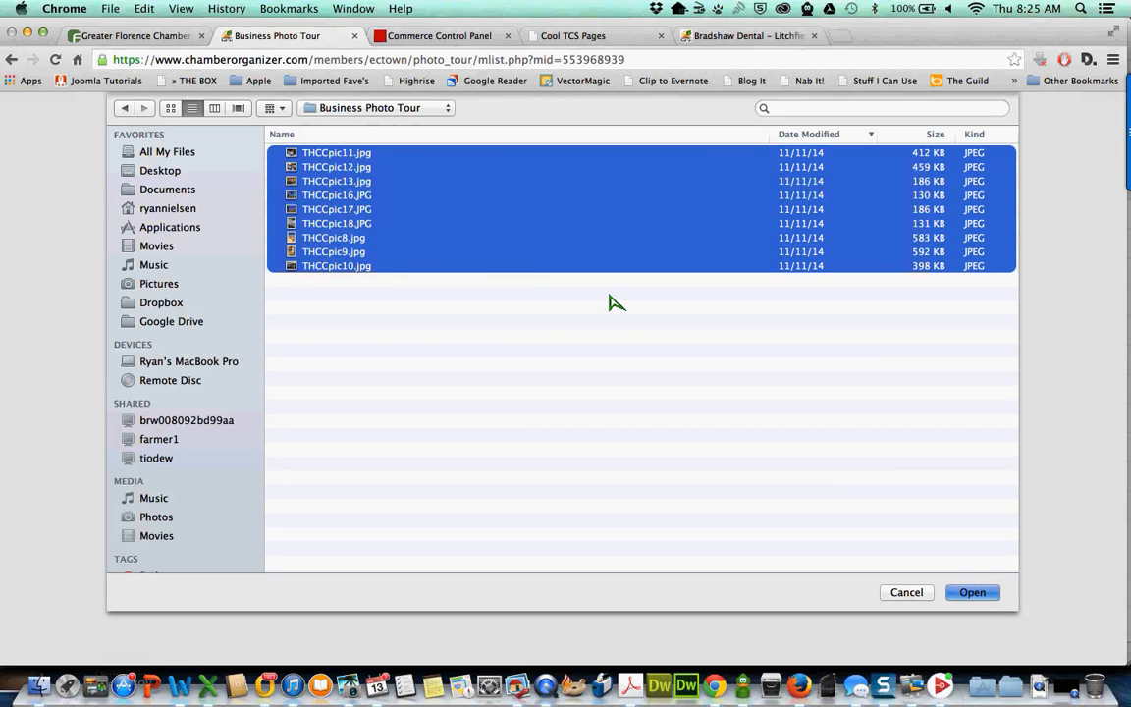
{"action": "key", "text": "Return"}
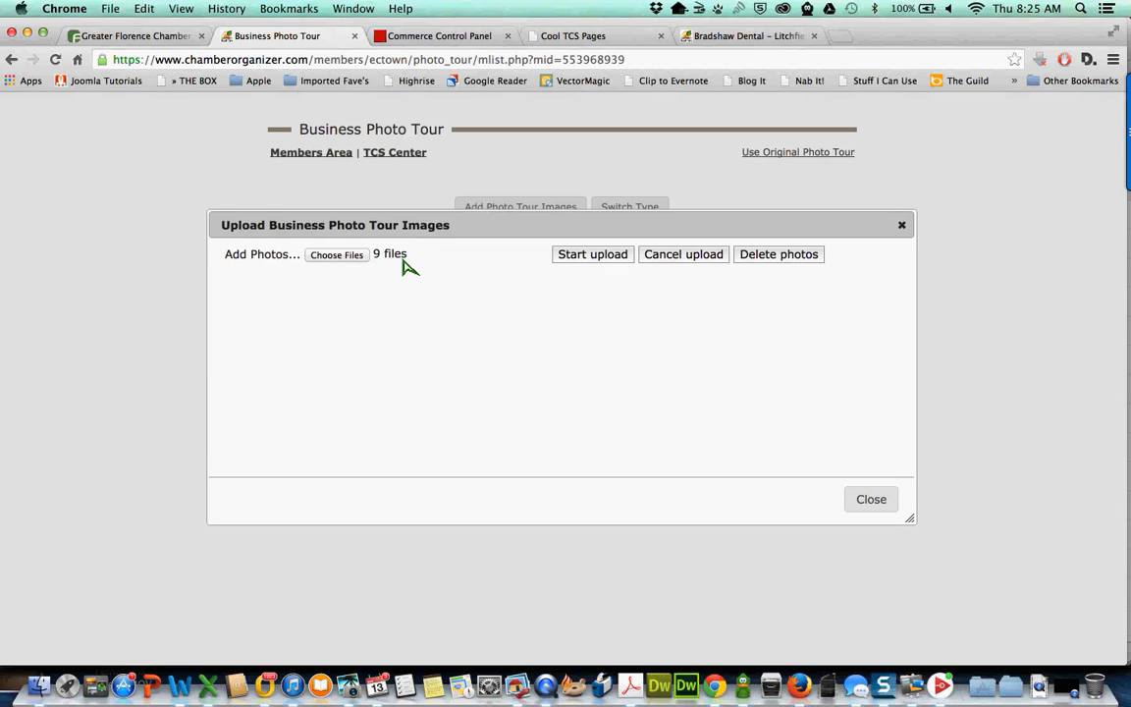
- Upload the nine photos to the Business Photo Tour and review the thumbnails
{"action": "mouse_move", "coordinate": [404, 259]}
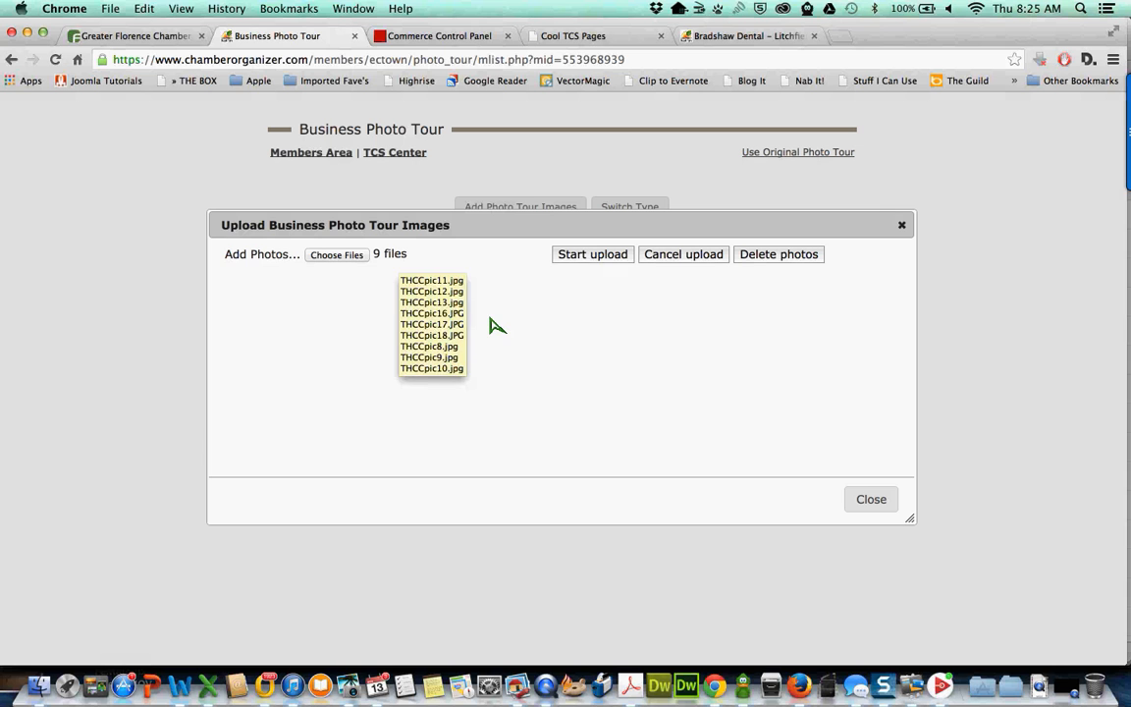
{"action": "left_click", "coordinate": [596, 258]}
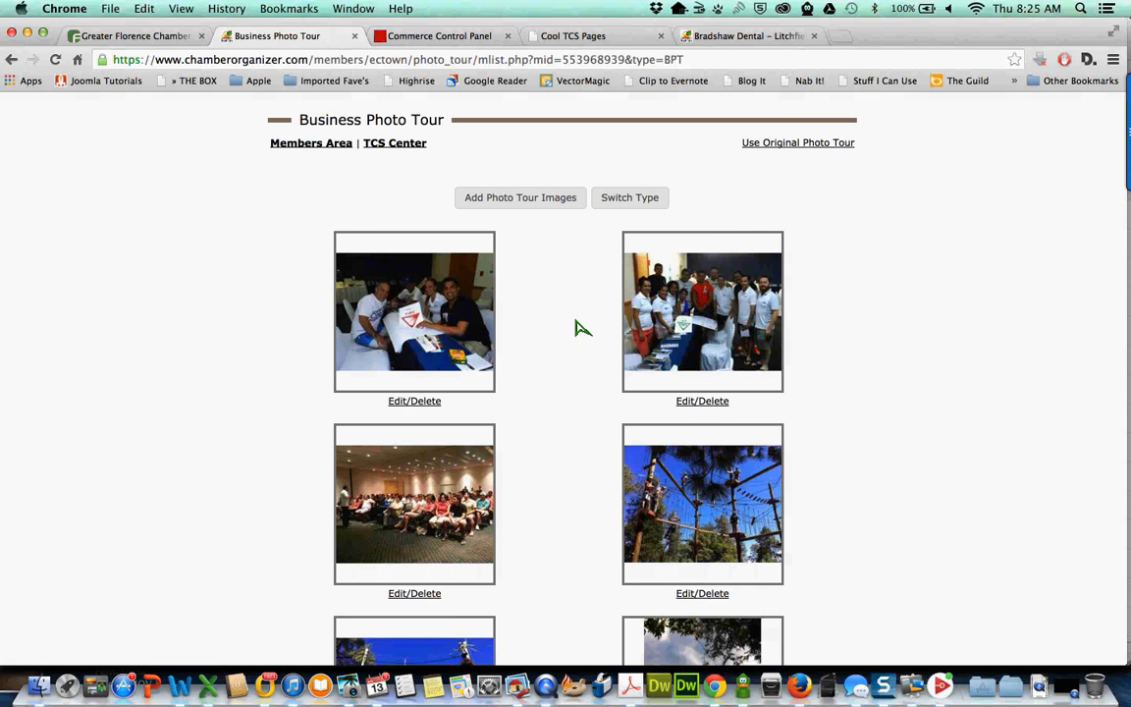
{"action": "scroll", "coordinate": [579, 327], "scroll_direction": "down", "scroll_amount": 5}
{"action": "scroll", "coordinate": [579, 327], "scroll_direction": "down", "scroll_amount": 5}
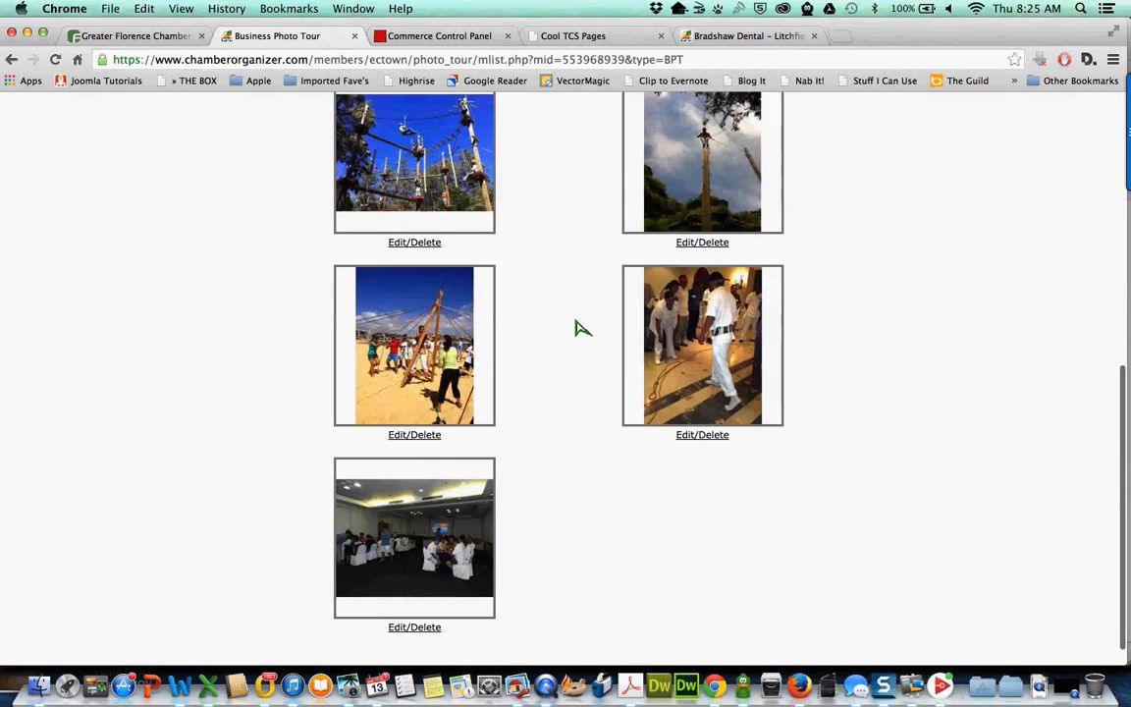
{"action": "scroll", "coordinate": [580, 327], "scroll_direction": "up", "scroll_amount": 3}
{"action": "scroll", "coordinate": [580, 327], "scroll_direction": "up", "scroll_amount": 5}
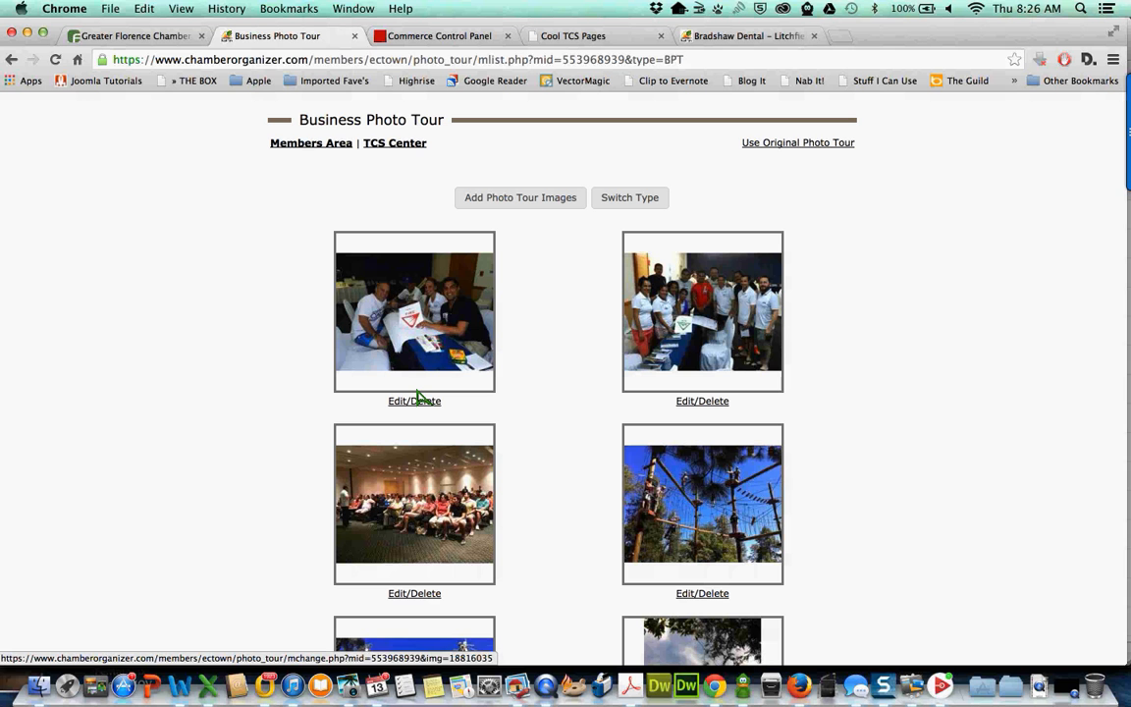
- Return to the TCS Center and open the Alternate Image/Header settings
{"action": "left_click", "coordinate": [384, 147]}
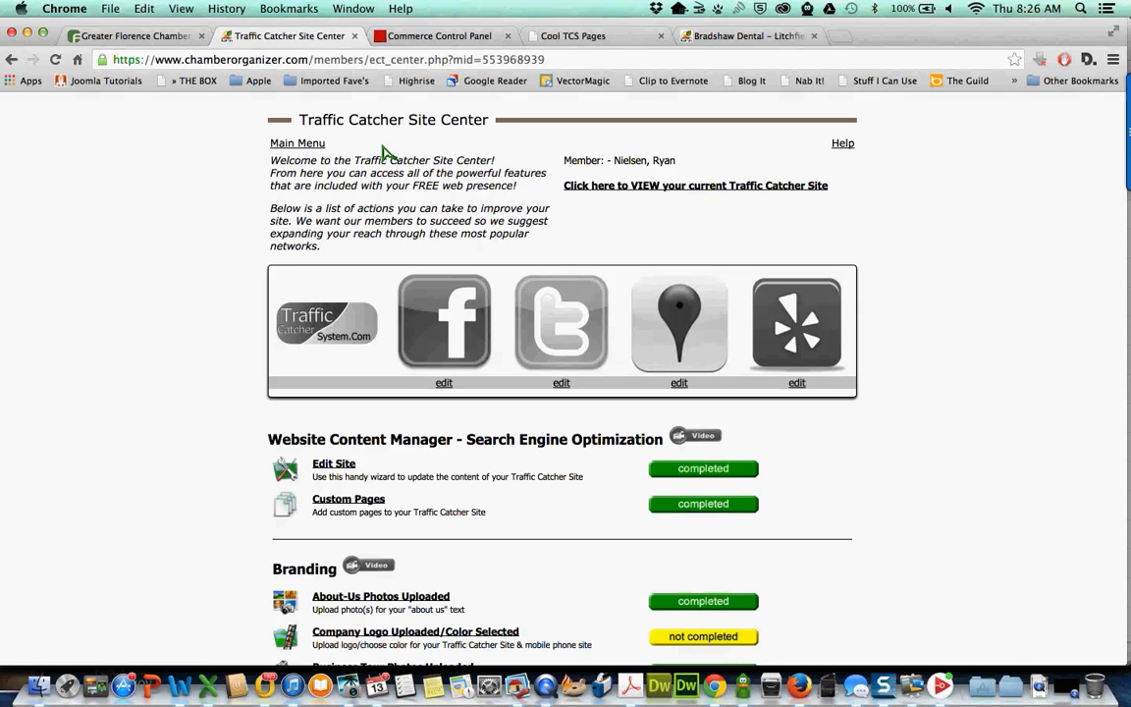
{"action": "scroll", "coordinate": [371, 236], "scroll_direction": "down", "scroll_amount": 5}
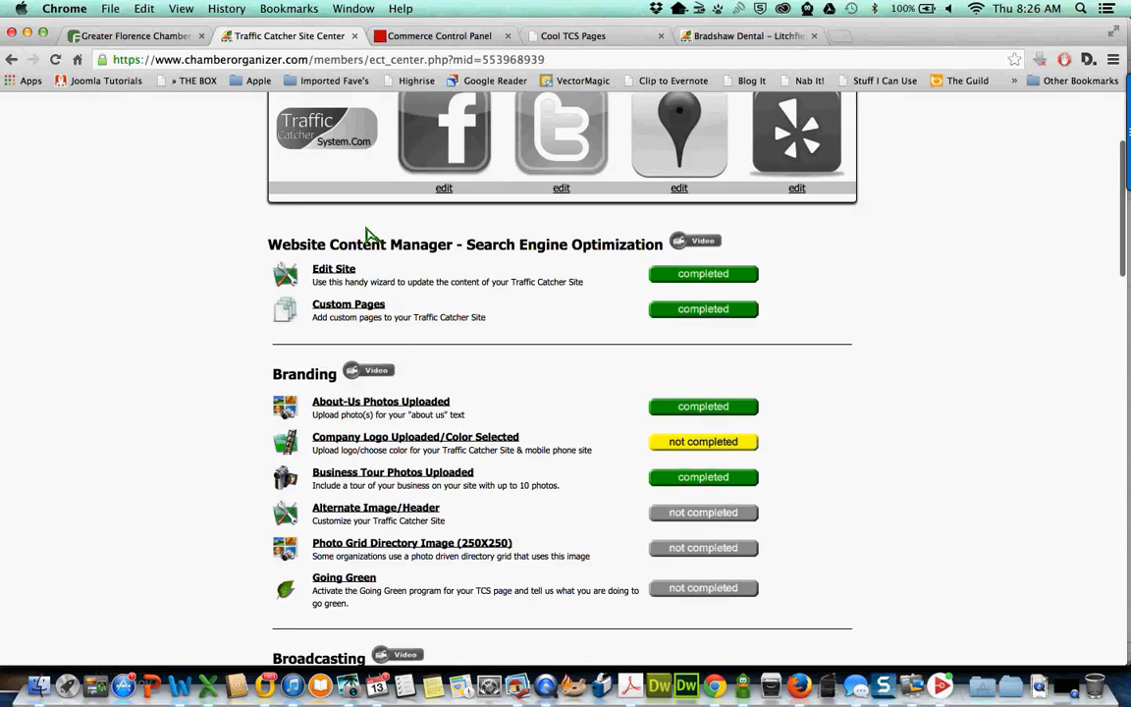
{"action": "scroll", "coordinate": [372, 467], "scroll_direction": "down", "scroll_amount": 2}
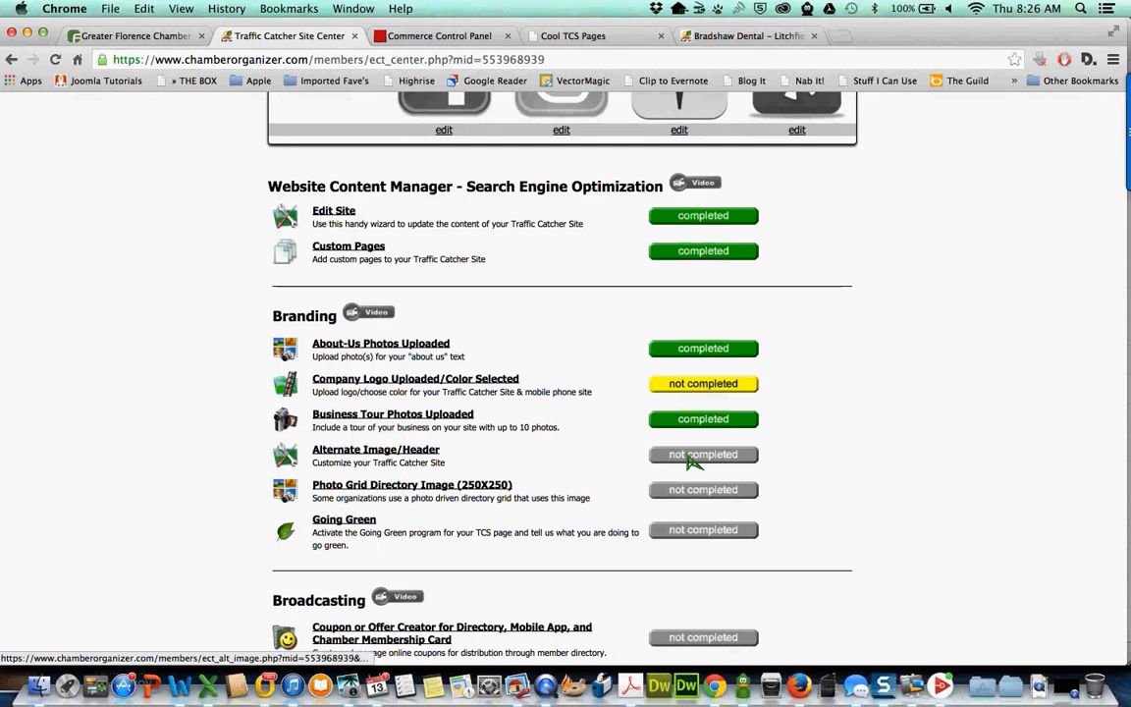
{"action": "left_click", "coordinate": [685, 456]}
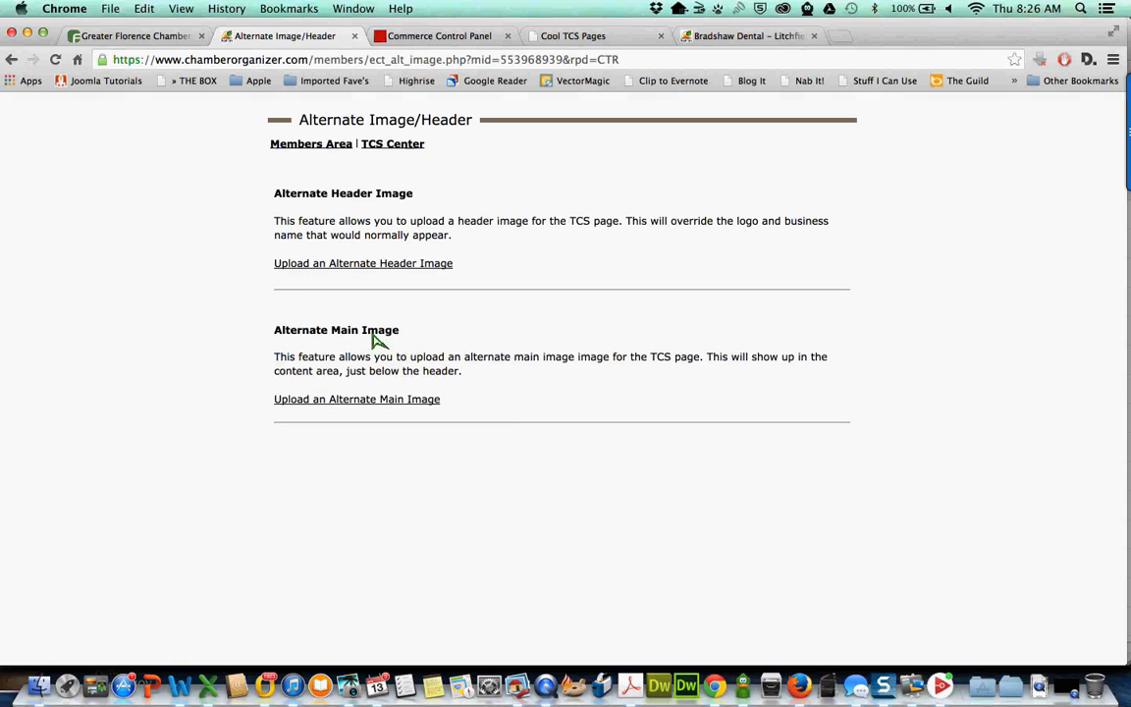
- Compare with the Bradshaw Dental example, then open the Alternate Header Image upload form
{"action": "left_click", "coordinate": [726, 37]}
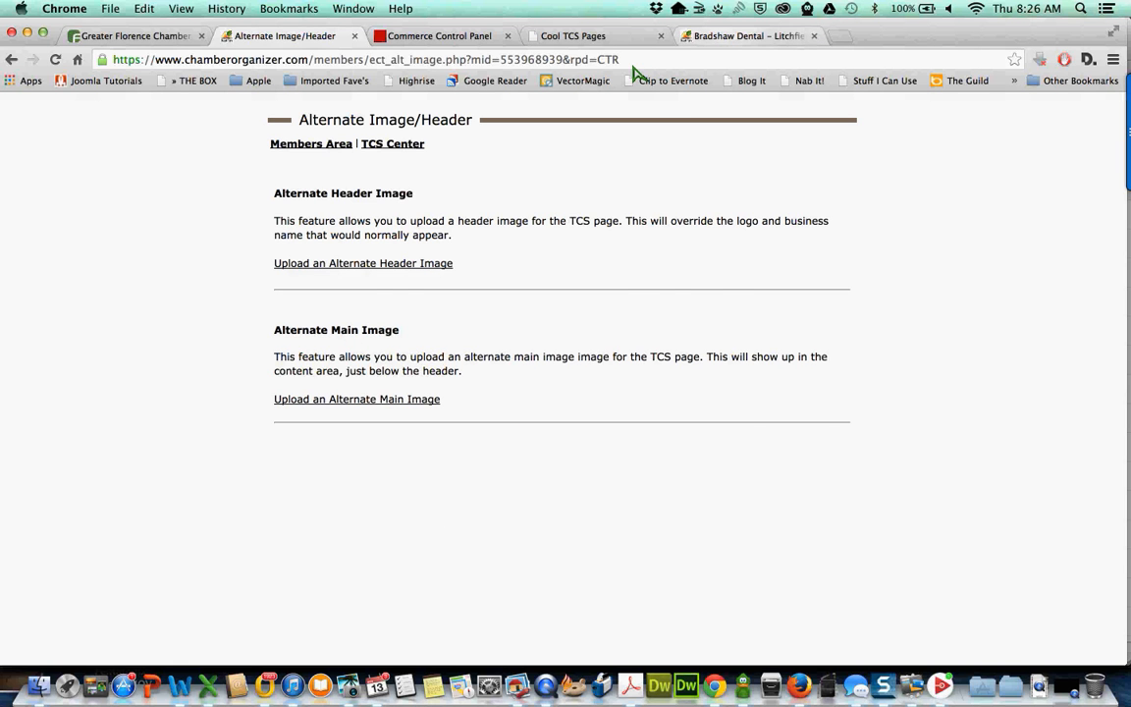
{"action": "scroll", "coordinate": [577, 398], "scroll_direction": "up", "scroll_amount": 10}
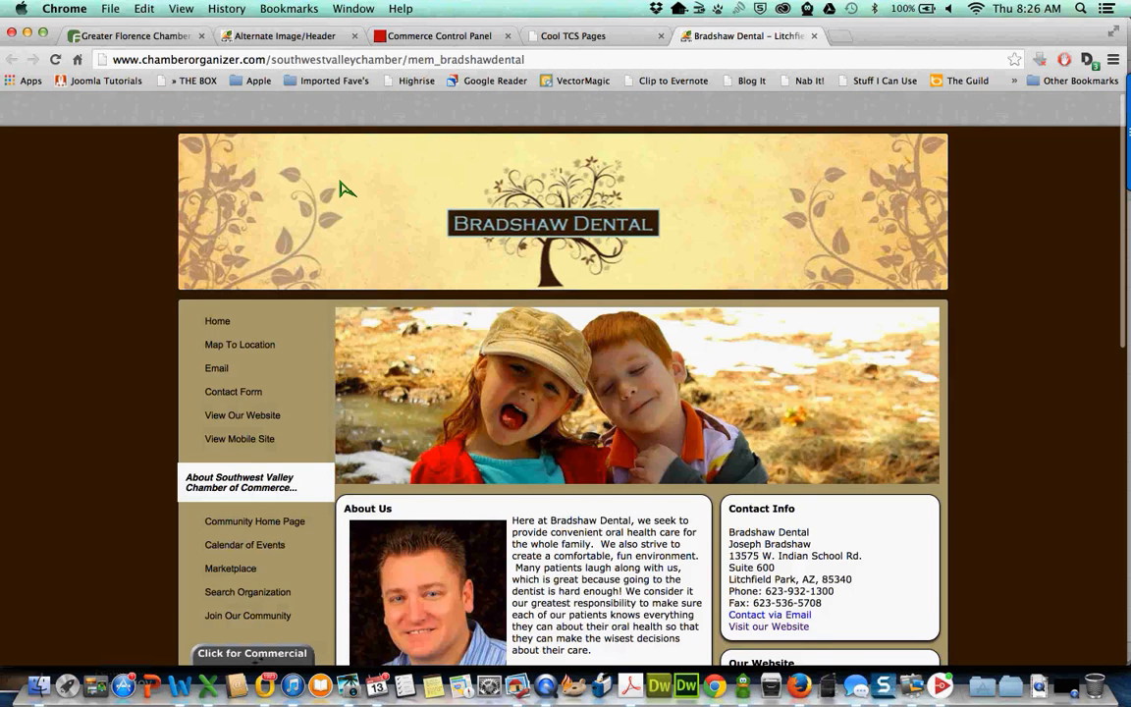
{"action": "scroll", "coordinate": [346, 189], "scroll_direction": "down", "scroll_amount": 1}
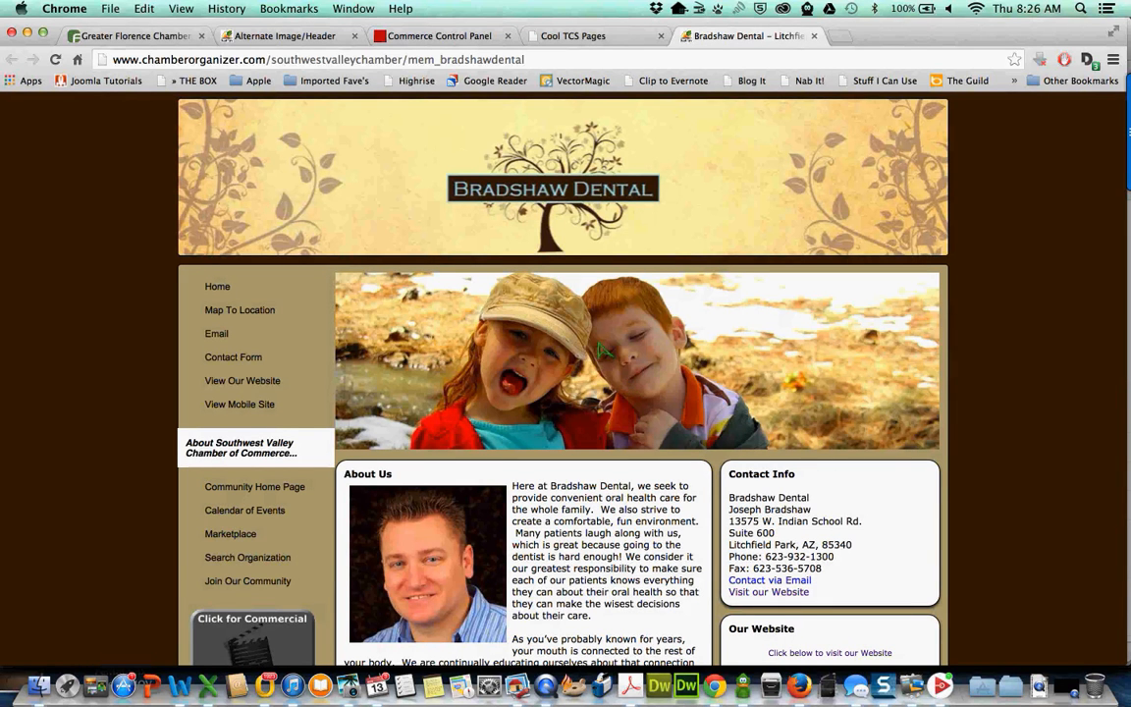
{"action": "left_click", "coordinate": [270, 36]}
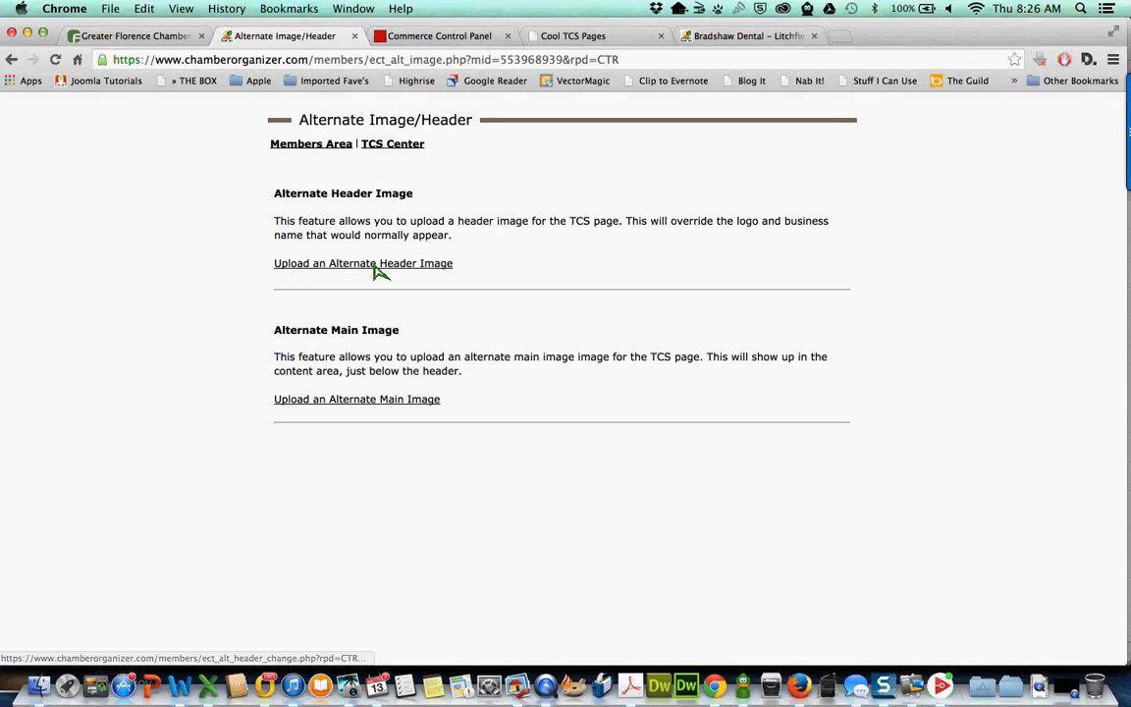
{"action": "left_click", "coordinate": [375, 265]}
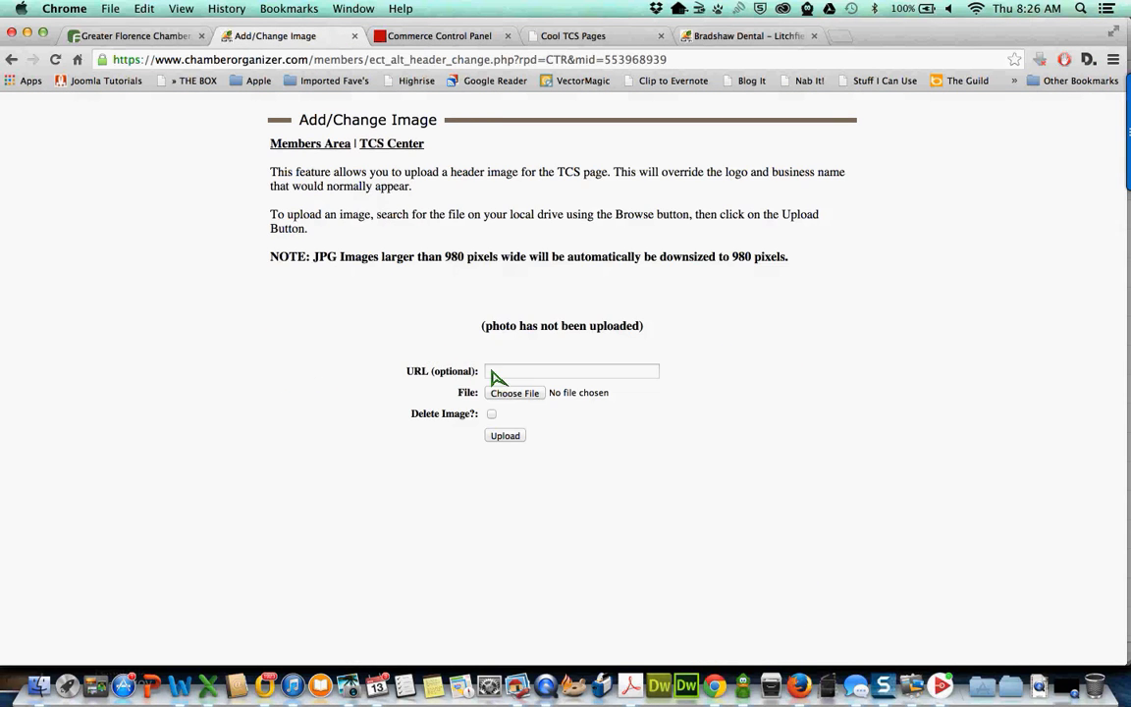
- Attach BVP Header Image.jpg from the Baja Vision Project folder, noting the 980-pixel width limit
{"action": "left_click", "coordinate": [527, 396]}
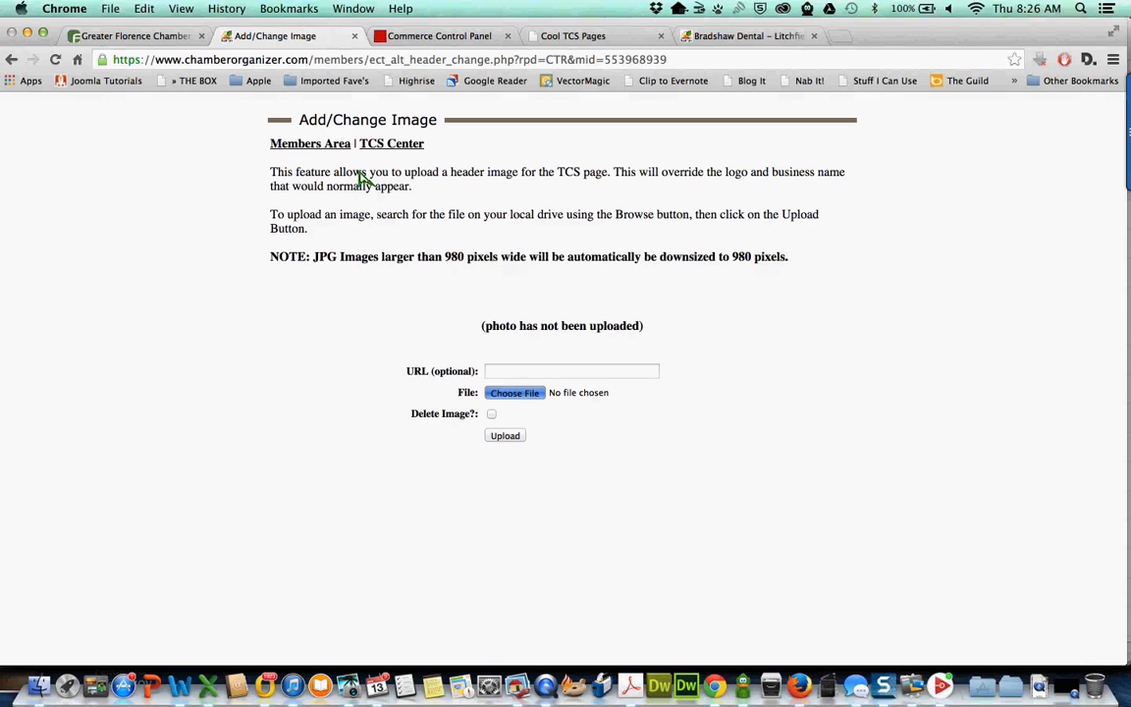
{"action": "left_click", "coordinate": [347, 114]}
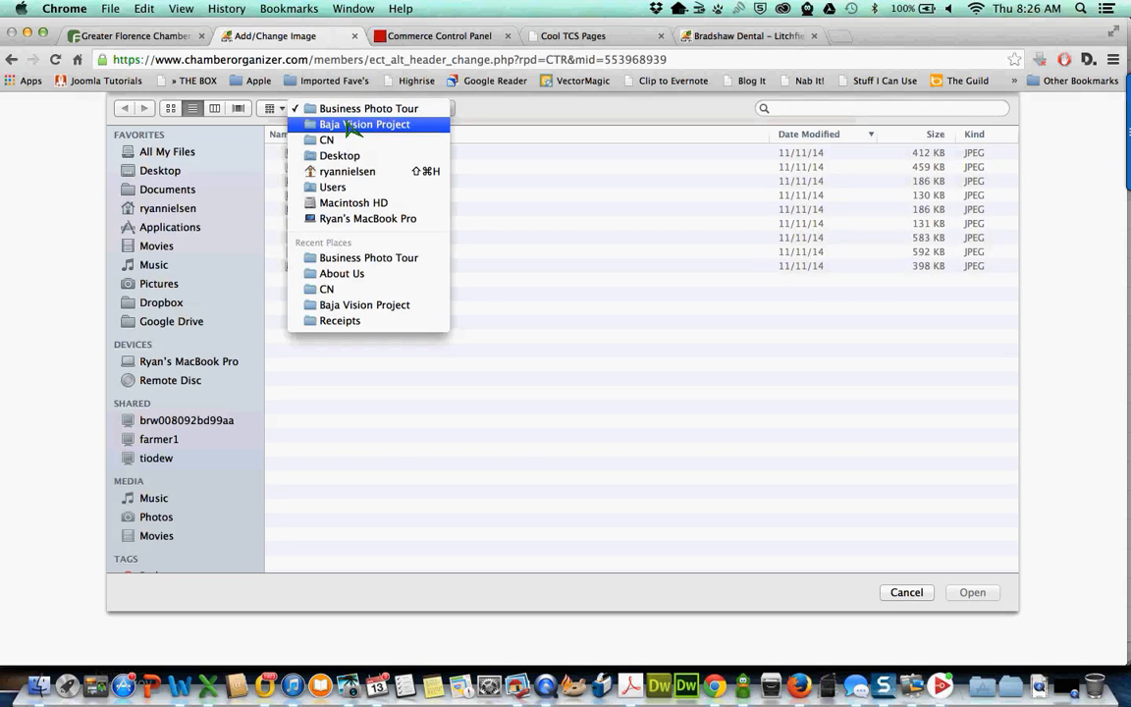
{"action": "left_click", "coordinate": [324, 122]}
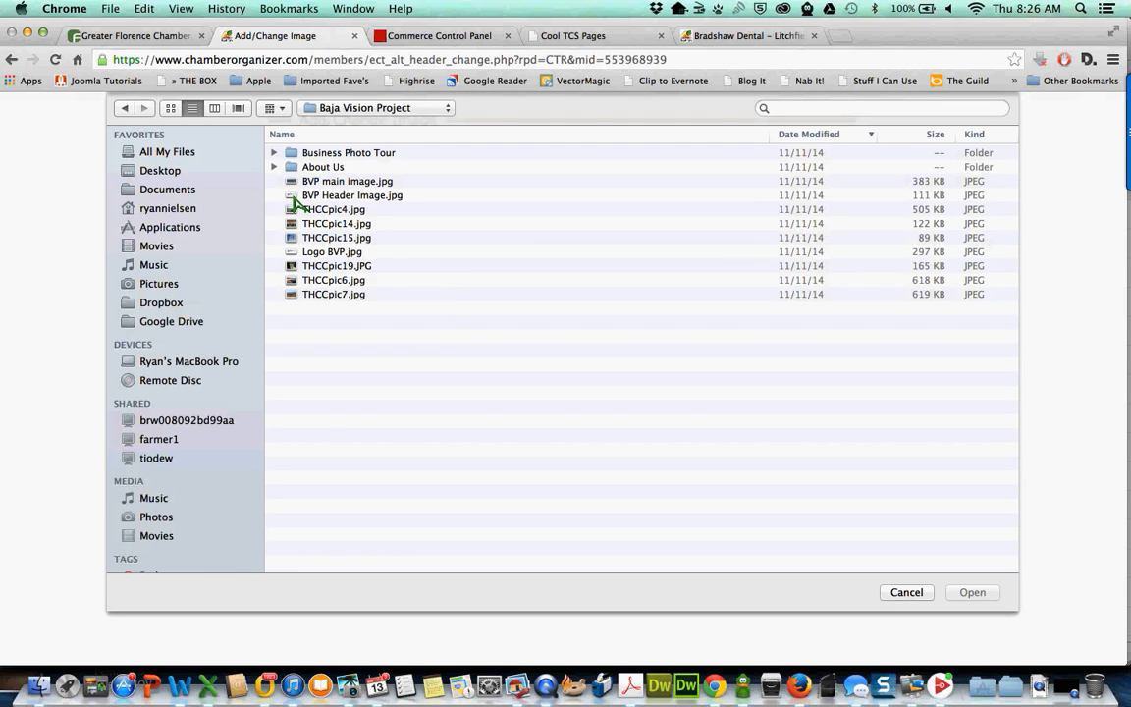
{"action": "double_click", "coordinate": [295, 196]}
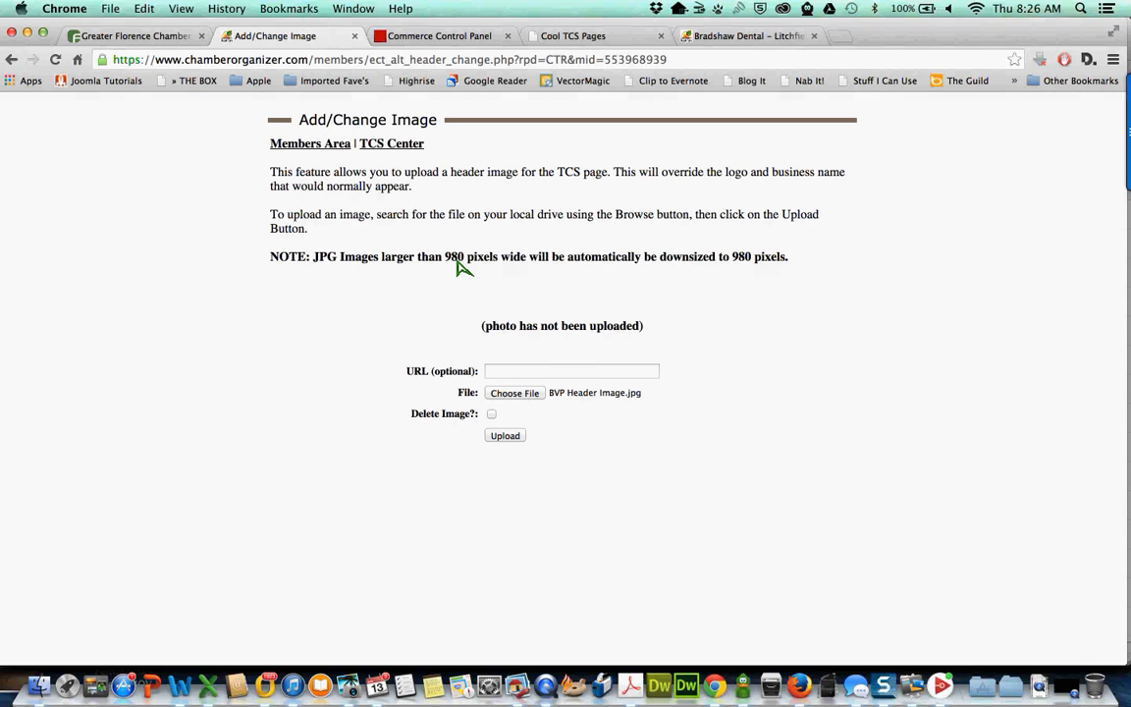
{"action": "left_click_drag", "start_coordinate": [417, 257], "coordinate": [539, 258]}
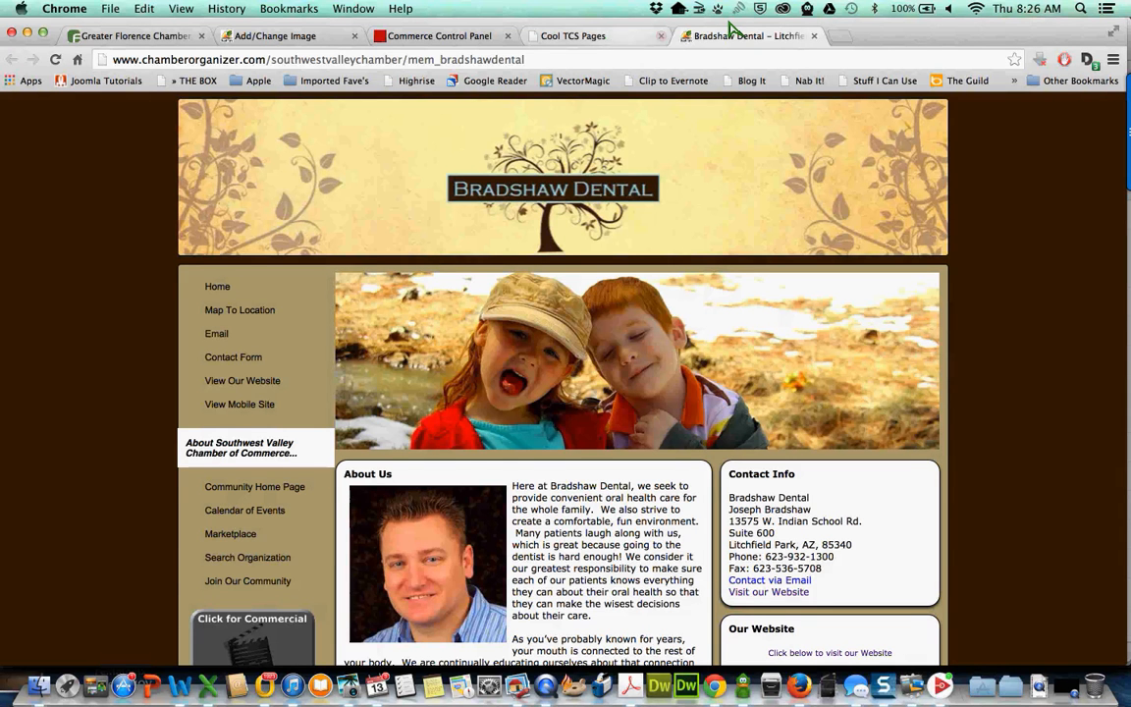
- Browse the Signature Transportation example from Cool TCS Pages, then return to Bradshaw Dental
{"action": "left_click", "coordinate": [604, 41]}
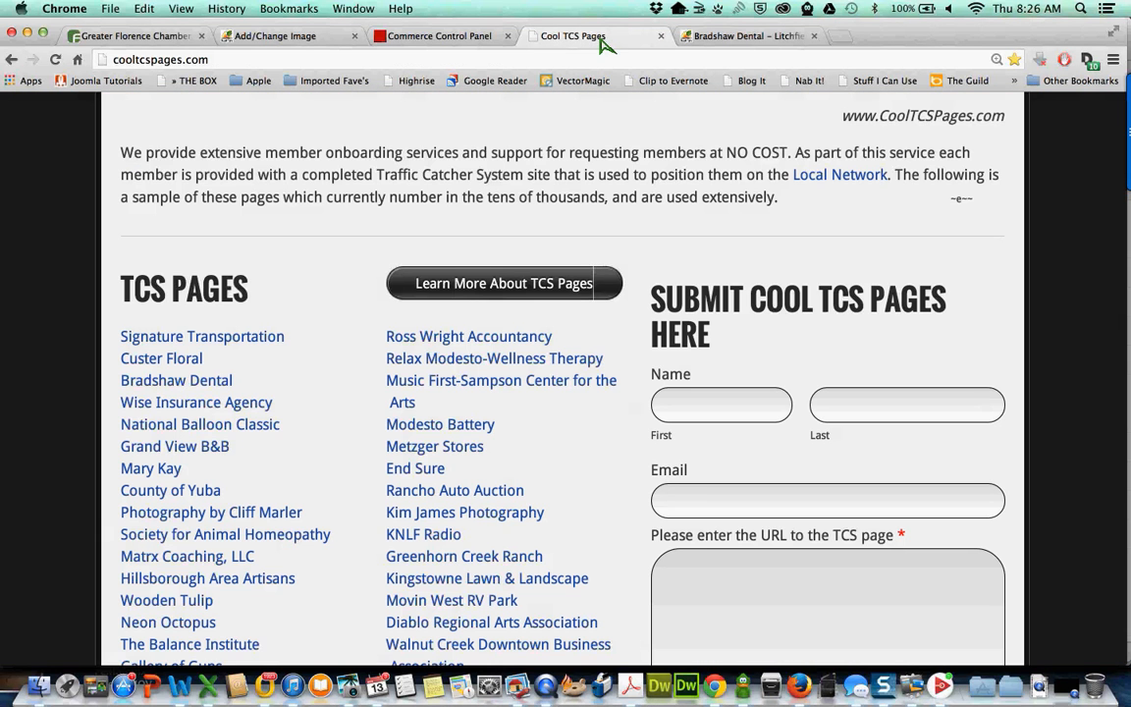
{"action": "left_click", "coordinate": [224, 339]}
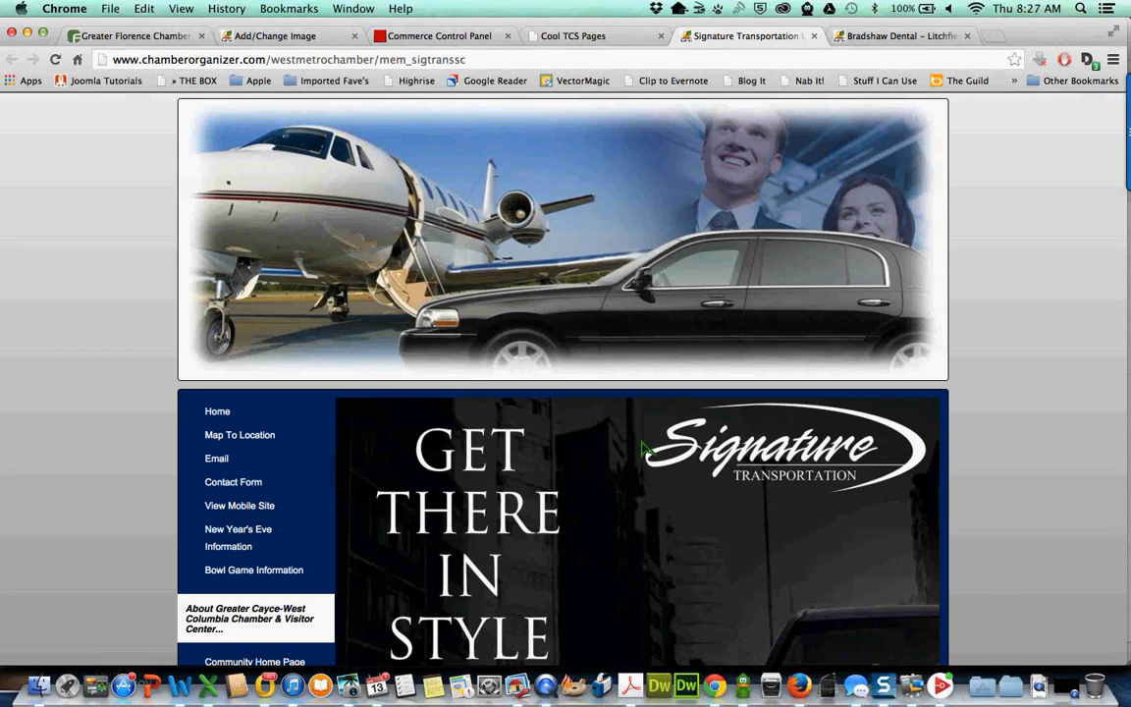
{"action": "scroll", "coordinate": [643, 446], "scroll_direction": "down", "scroll_amount": 1}
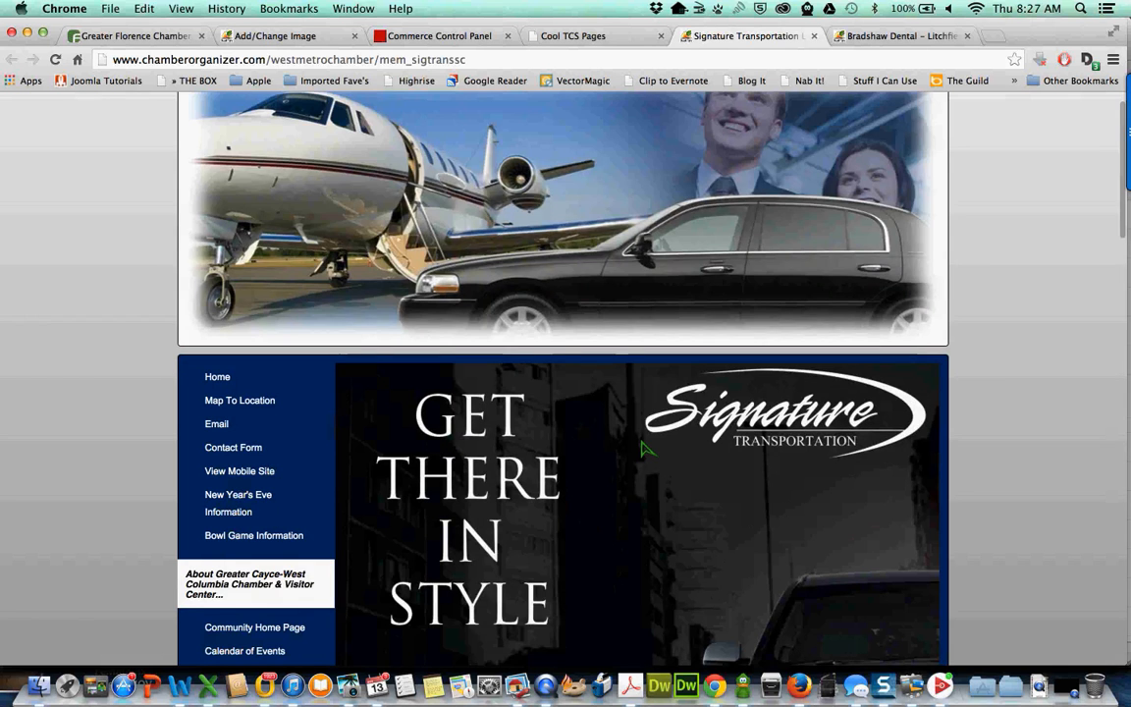
{"action": "scroll", "coordinate": [643, 449], "scroll_direction": "down", "scroll_amount": 4}
{"action": "scroll", "coordinate": [643, 449], "scroll_direction": "down", "scroll_amount": 5}
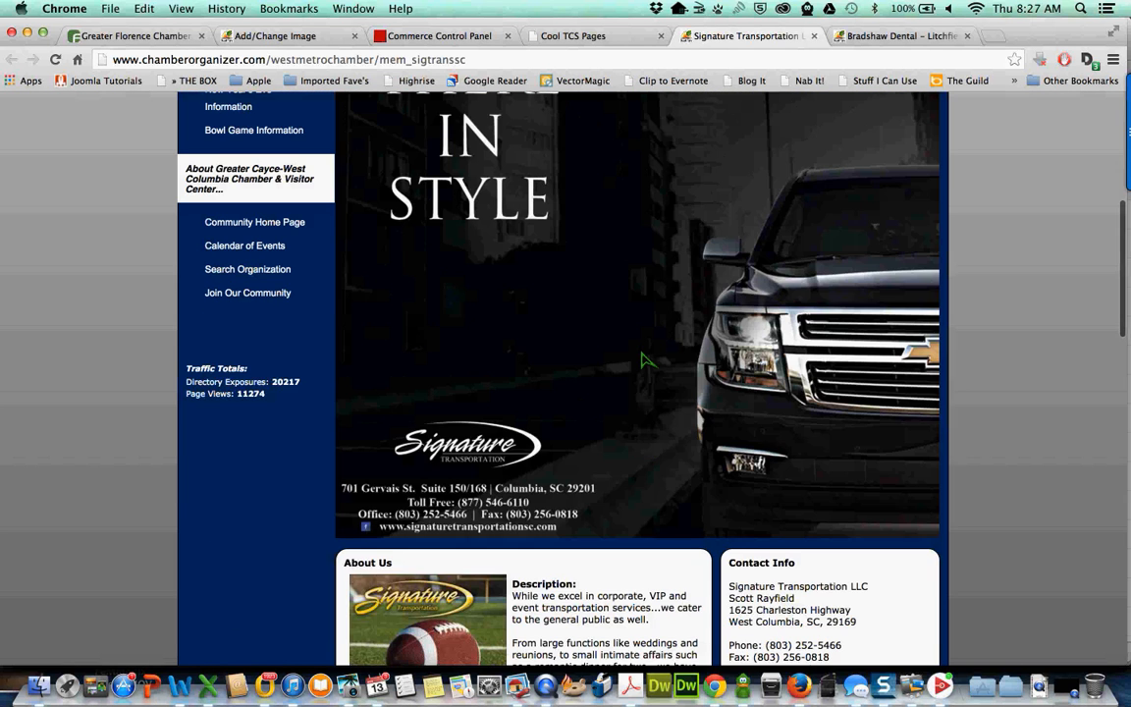
{"action": "scroll", "coordinate": [653, 393], "scroll_direction": "up", "scroll_amount": 3}
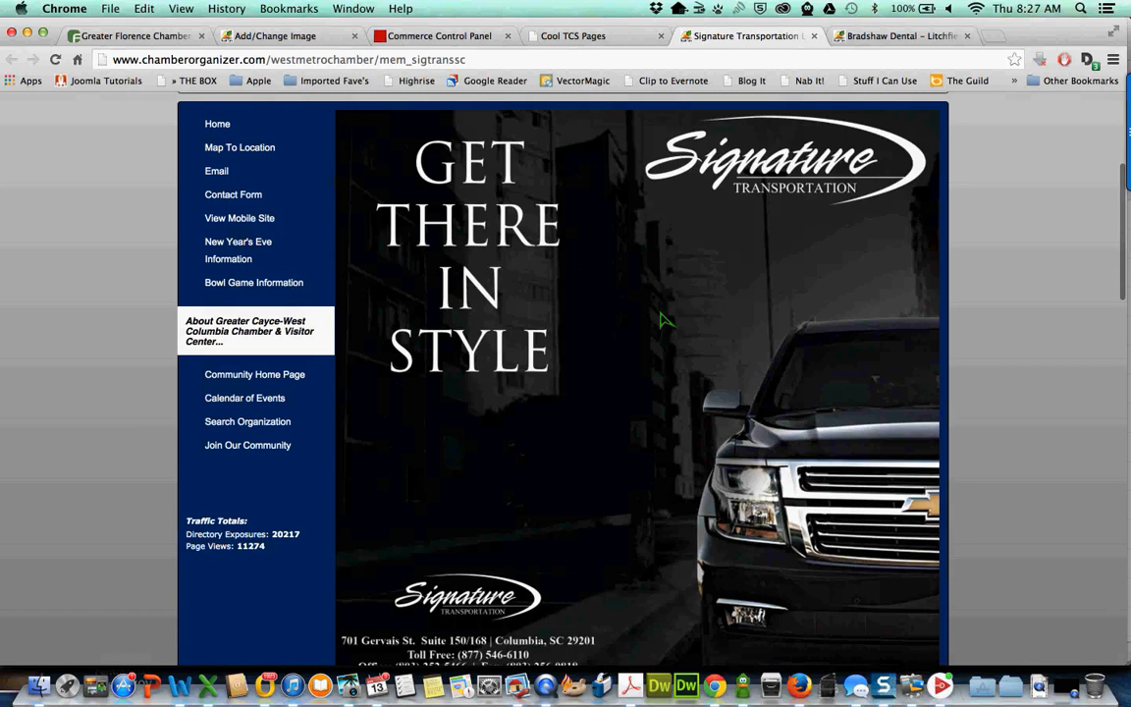
{"action": "scroll", "coordinate": [662, 317], "scroll_direction": "up", "scroll_amount": 3}
{"action": "left_click", "coordinate": [894, 35]}
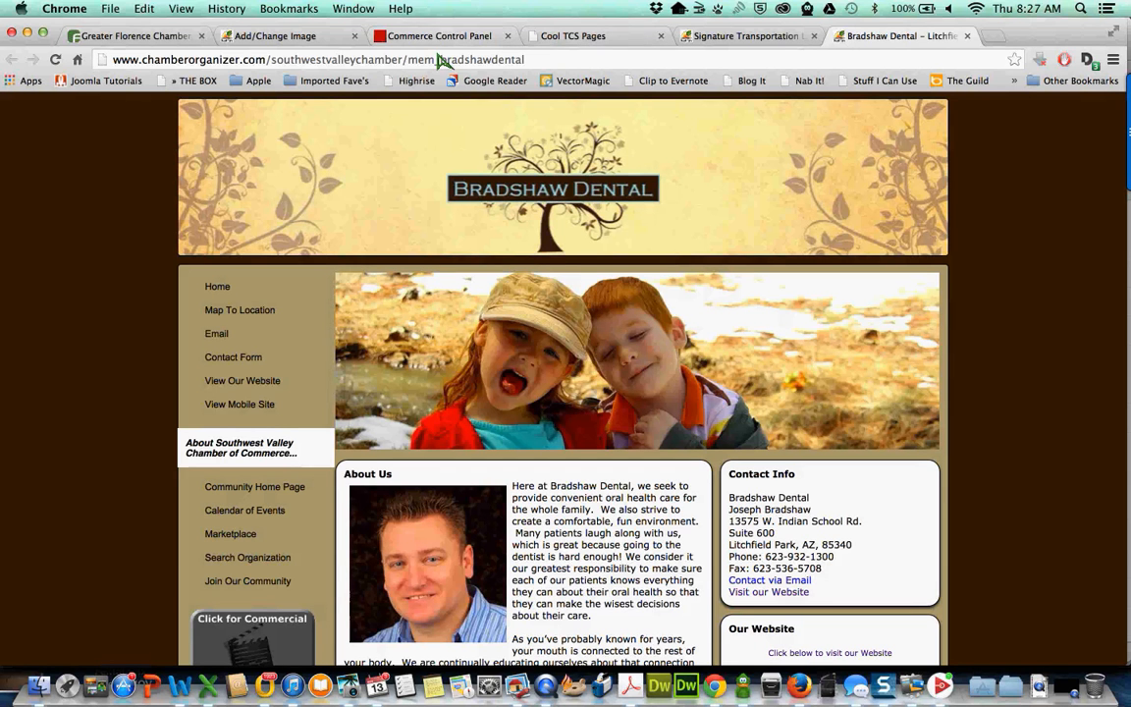
- Reselect BVP Header Image.jpg and upload it as the alternate header image
{"action": "left_click", "coordinate": [293, 42]}
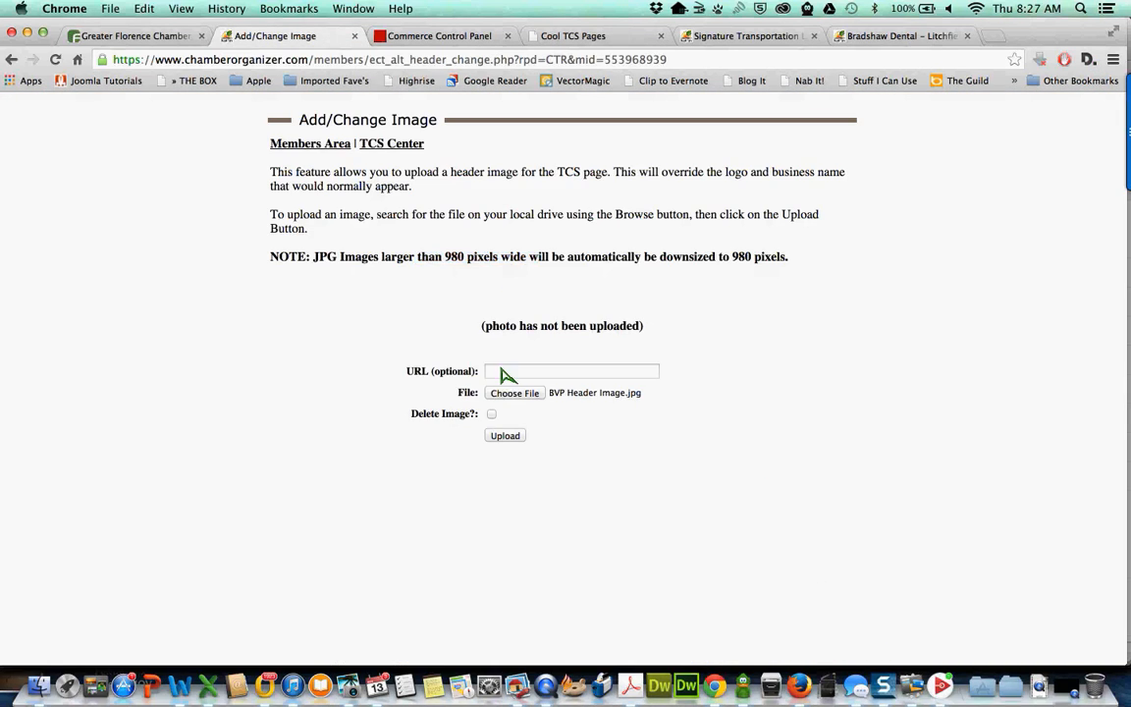
{"action": "left_click", "coordinate": [515, 394]}
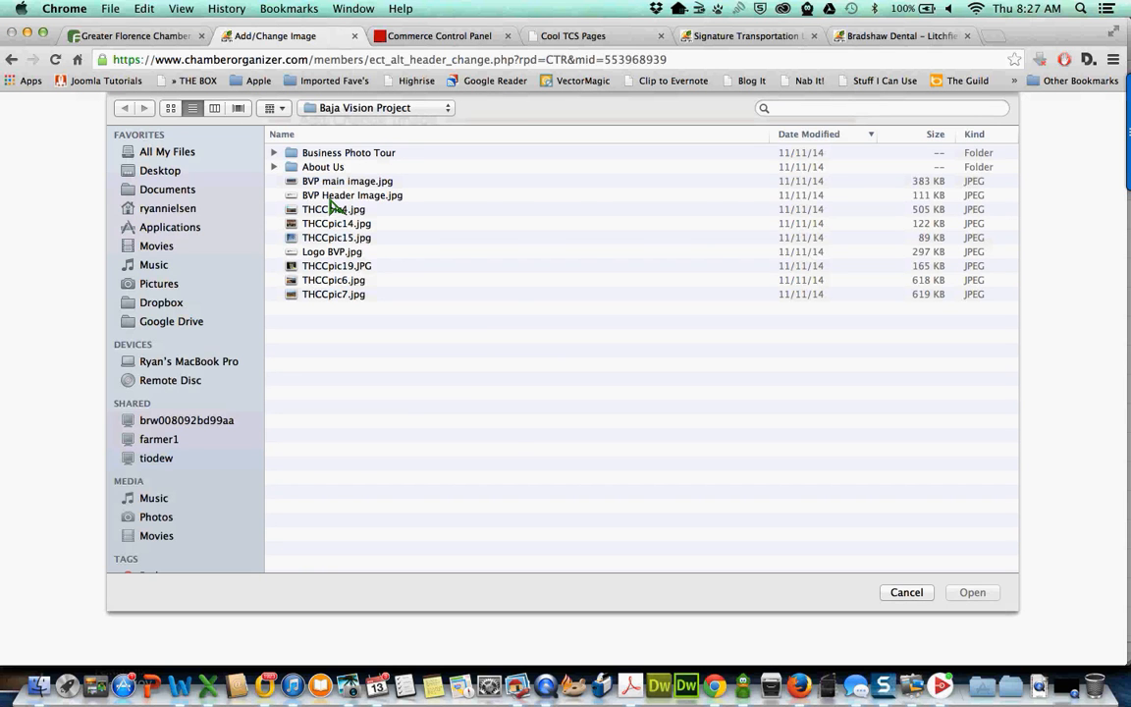
{"action": "double_click", "coordinate": [333, 196]}
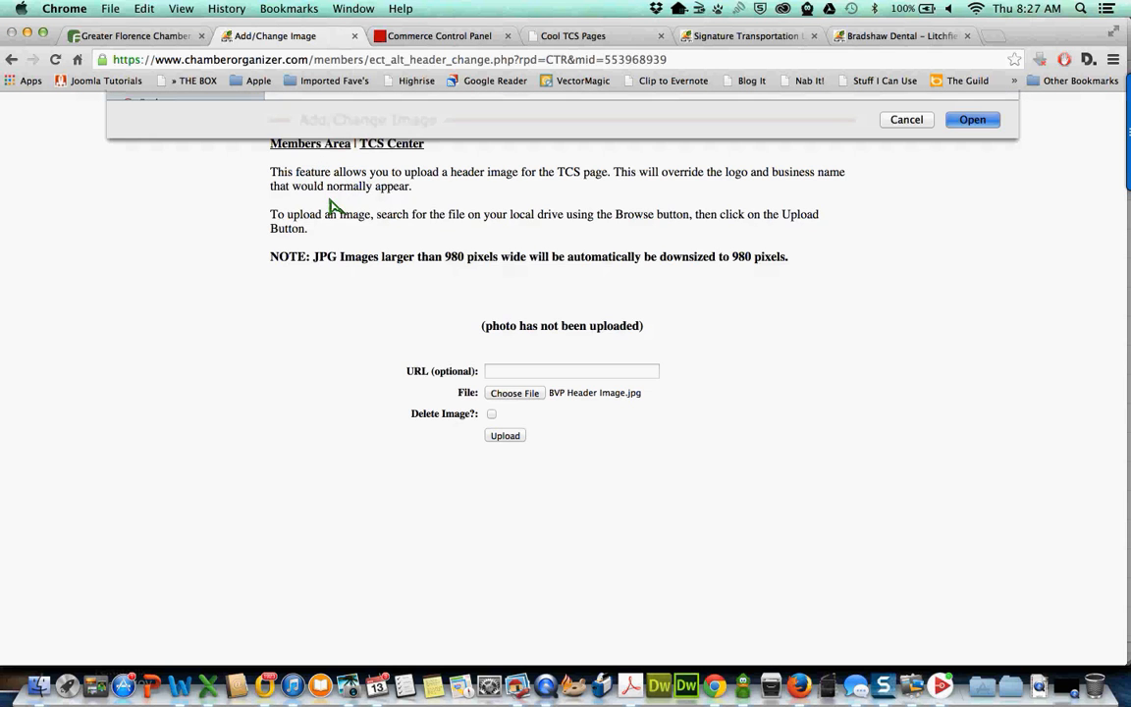
{"action": "left_click", "coordinate": [505, 437]}
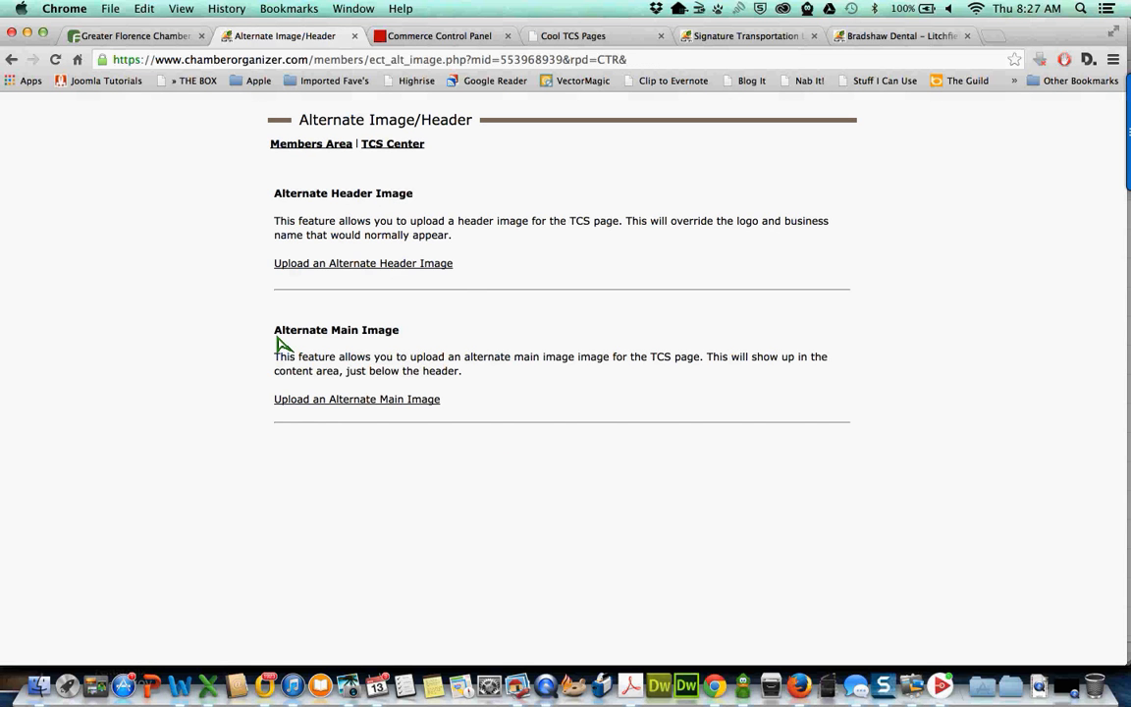
- Verify the uploaded header, then open the Alternate Main Image upload form
{"action": "left_click", "coordinate": [373, 263]}
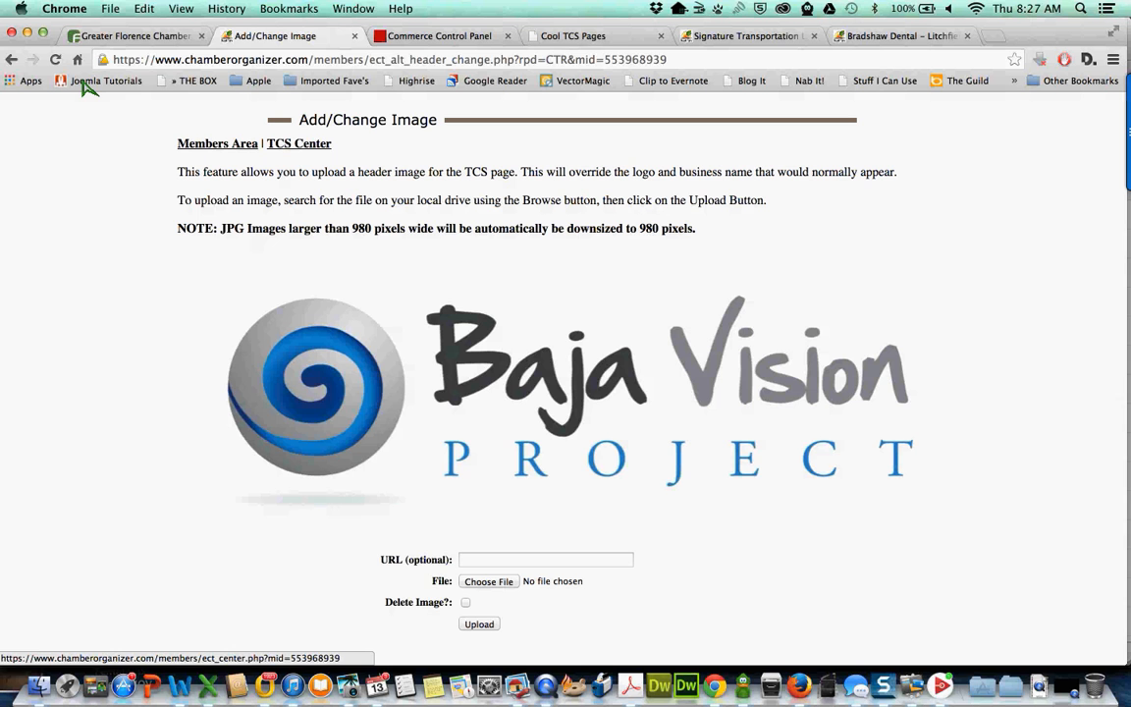
{"action": "left_click", "coordinate": [10, 60]}
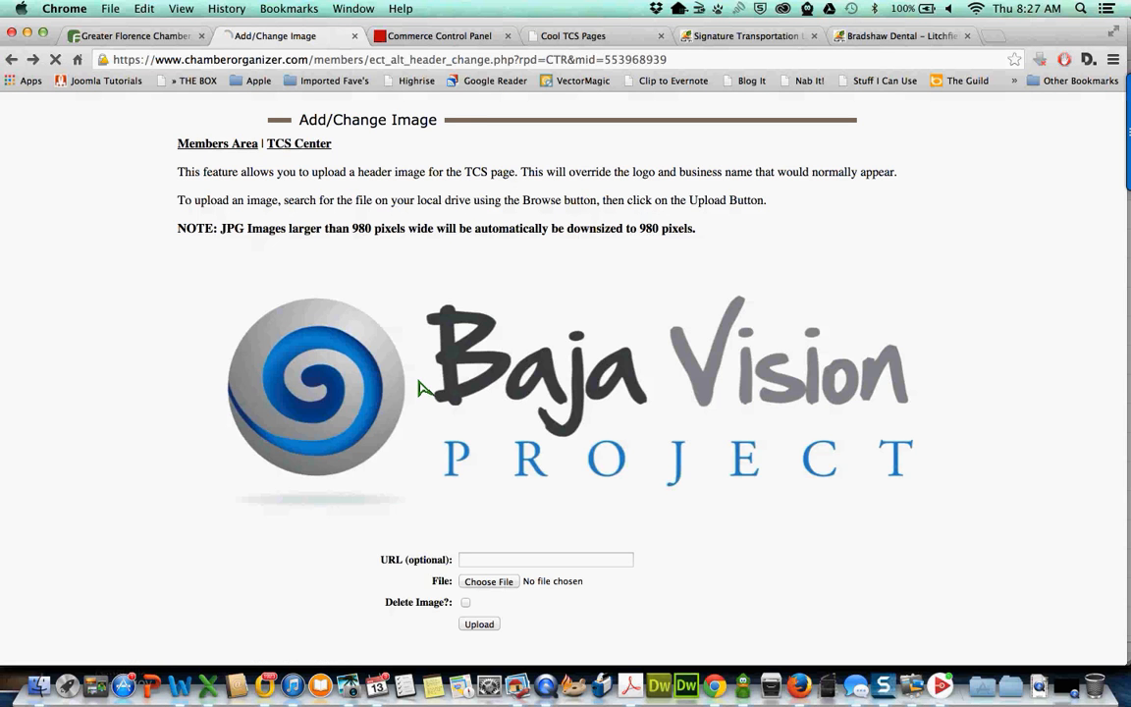
{"action": "left_click", "coordinate": [391, 404]}
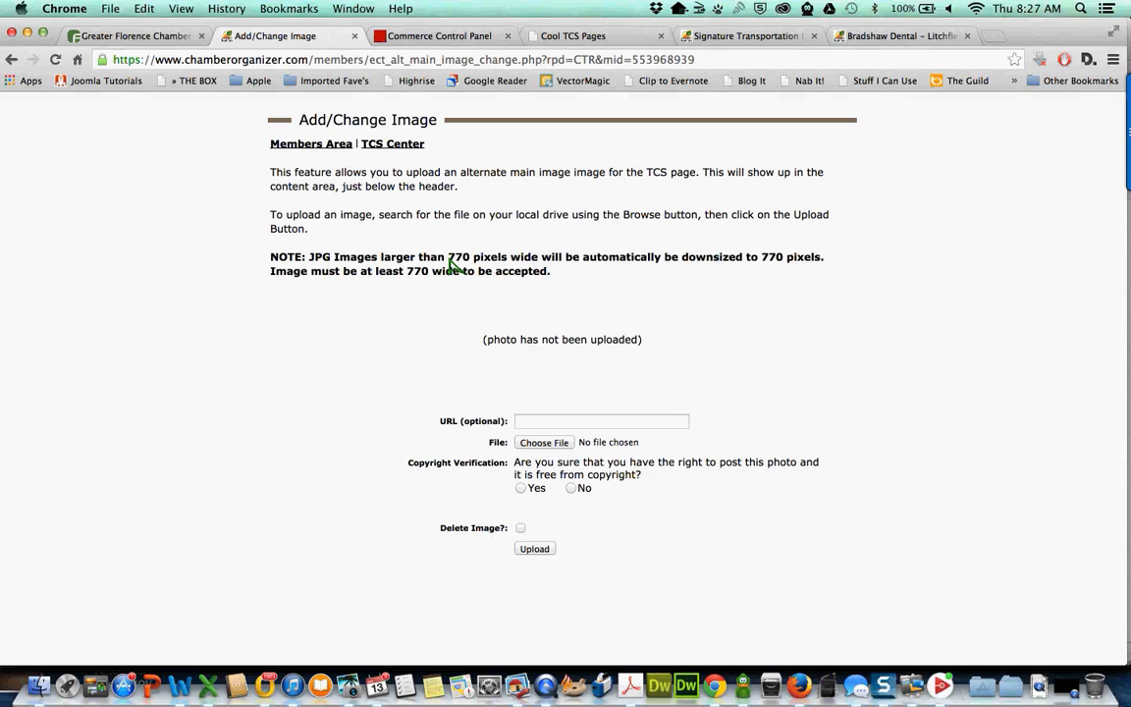
- Attach BVP main image.jpg (770-pixel width) and answer Yes to the copyright check
{"action": "left_click_drag", "start_coordinate": [449, 260], "coordinate": [539, 261]}
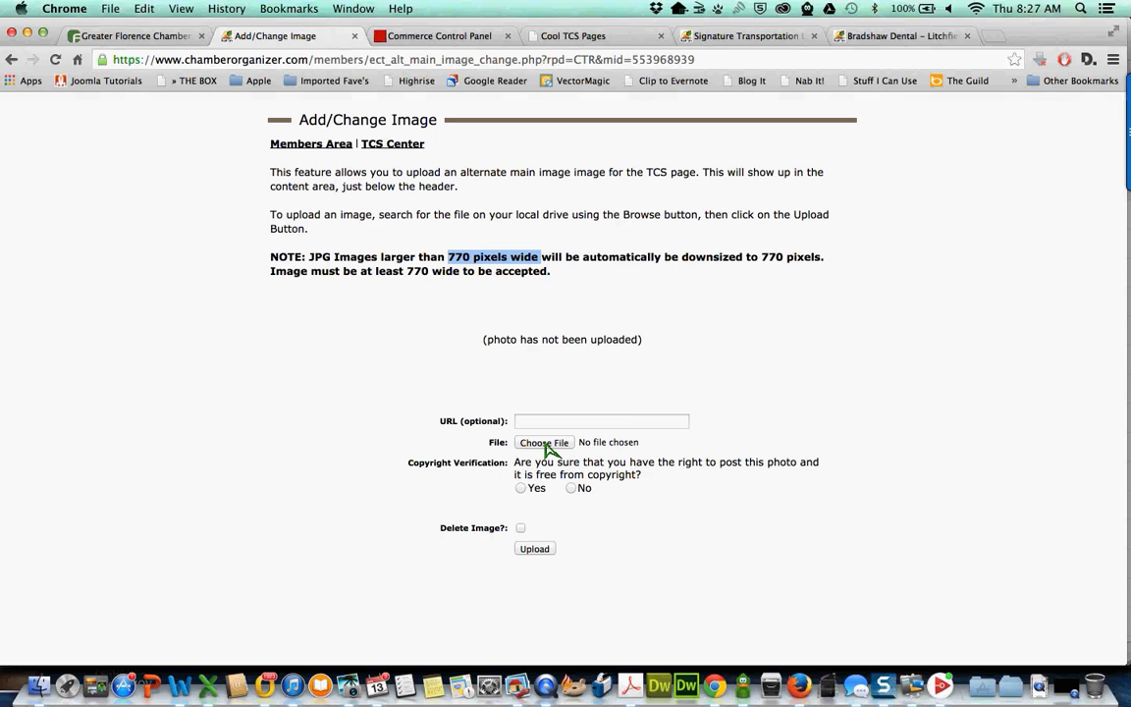
{"action": "left_click", "coordinate": [546, 442]}
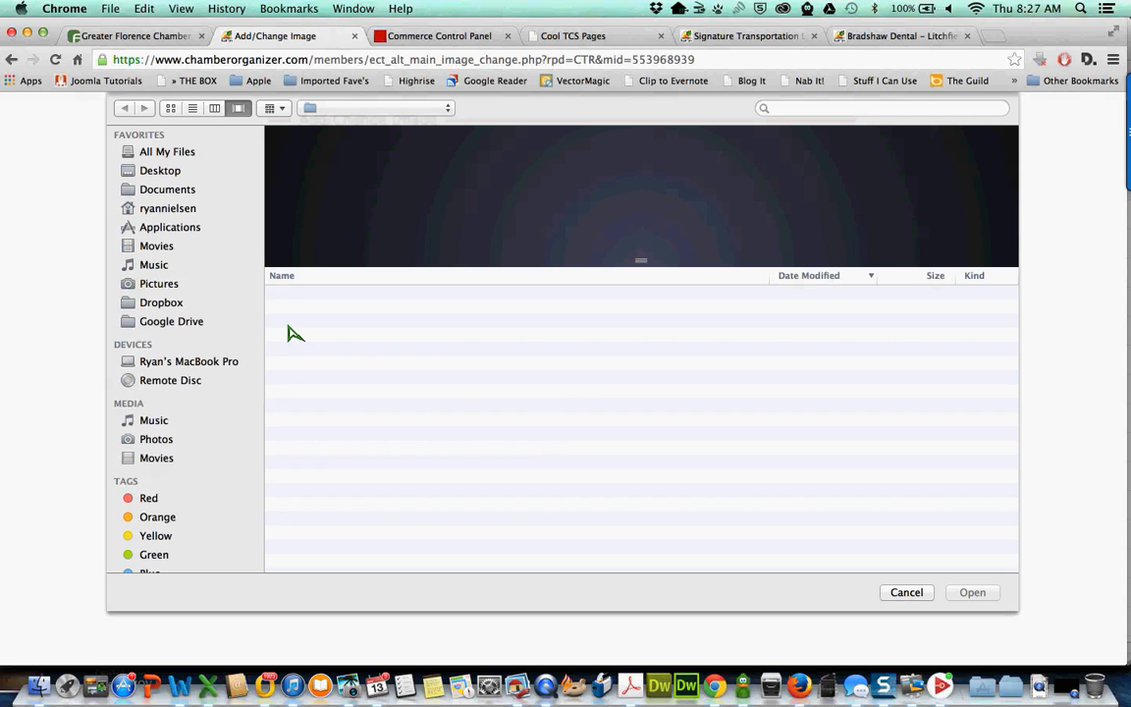
{"action": "left_click", "coordinate": [319, 184]}
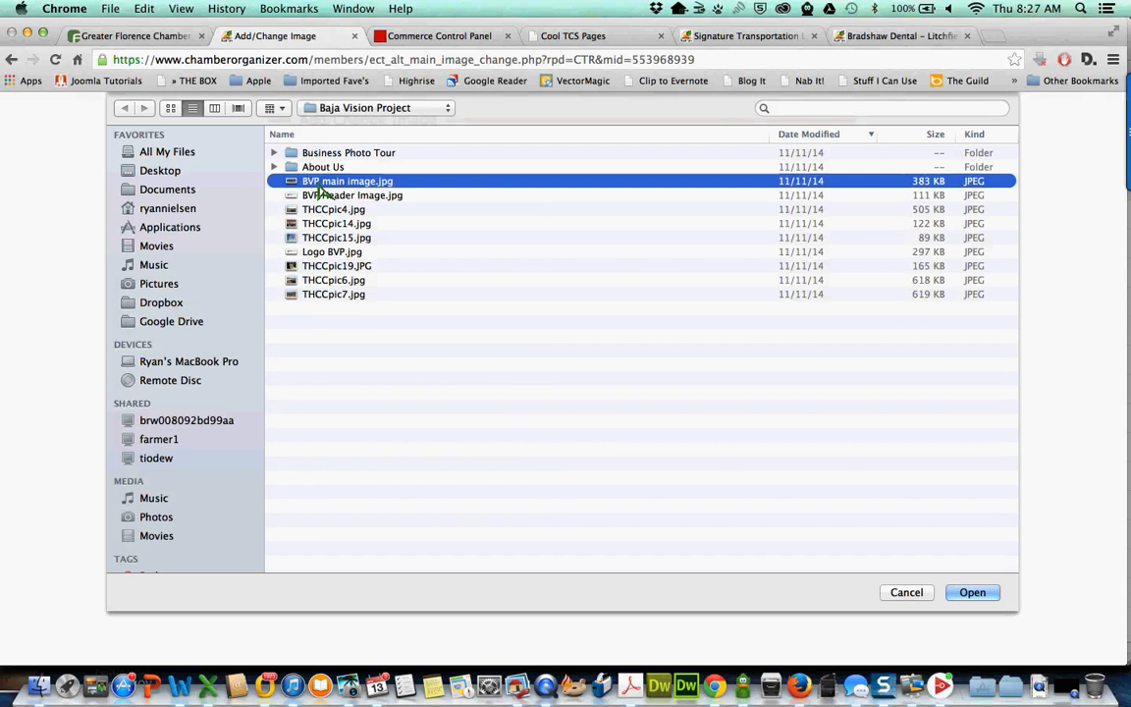
{"action": "double_click", "coordinate": [319, 185]}
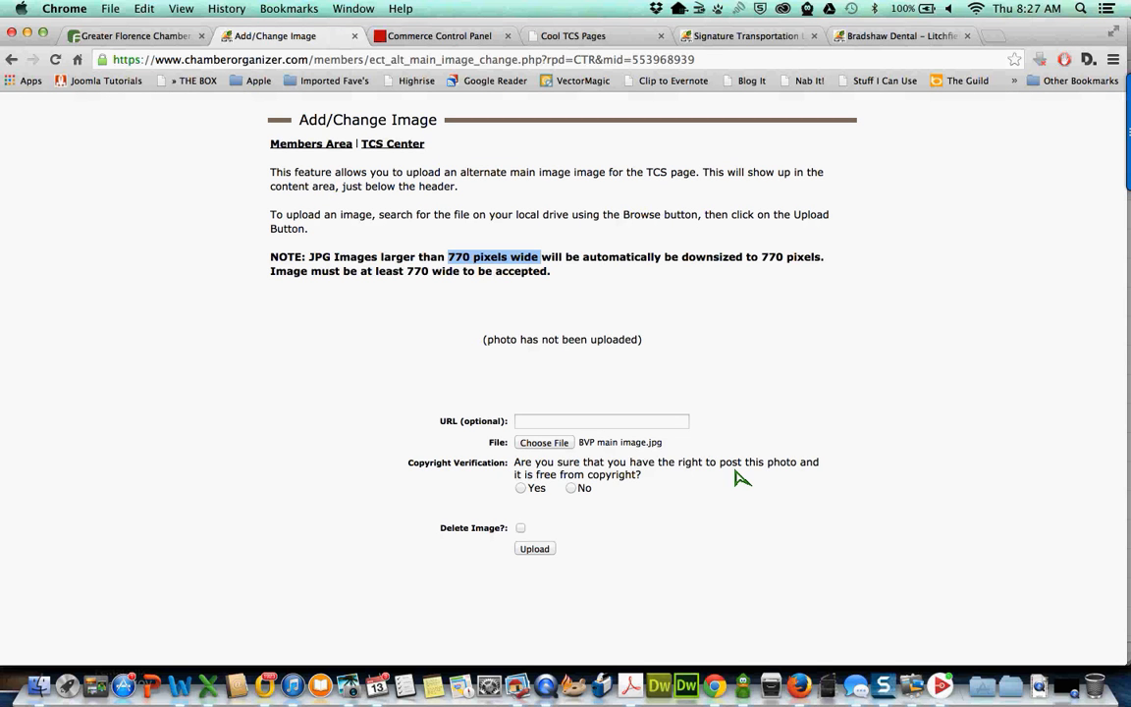
{"action": "left_click", "coordinate": [522, 489]}
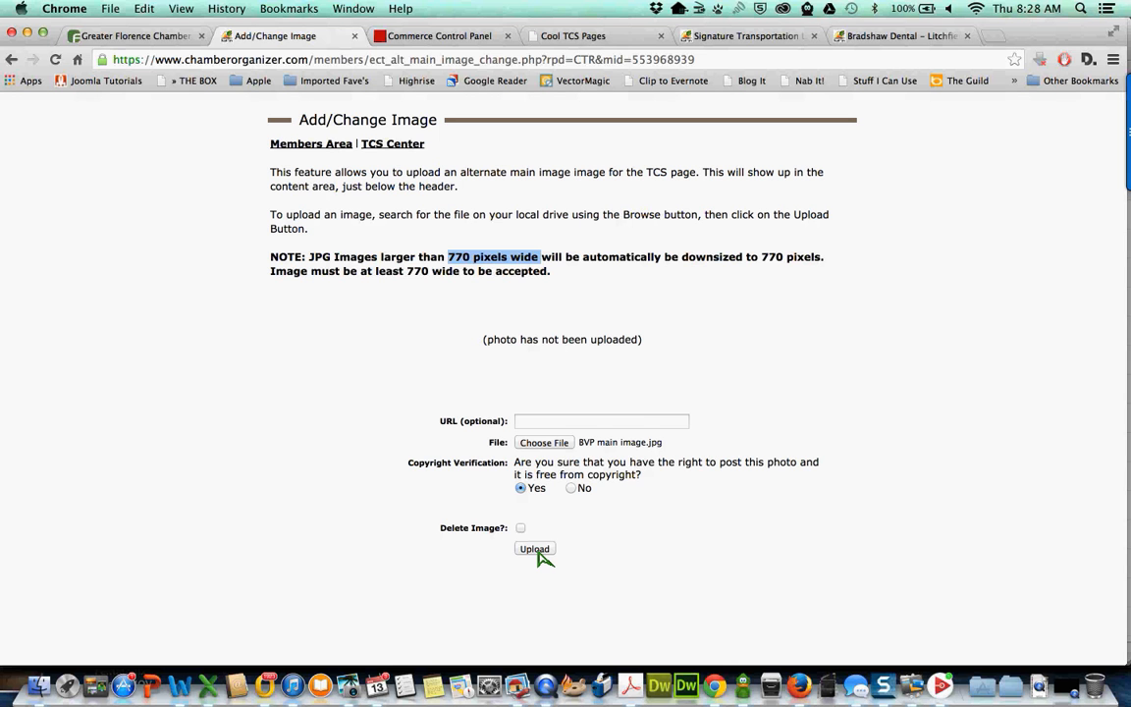
- Upload the alternate main image, then open the member's live Traffic Catcher Site from the TCS Center
{"action": "left_click", "coordinate": [538, 553]}
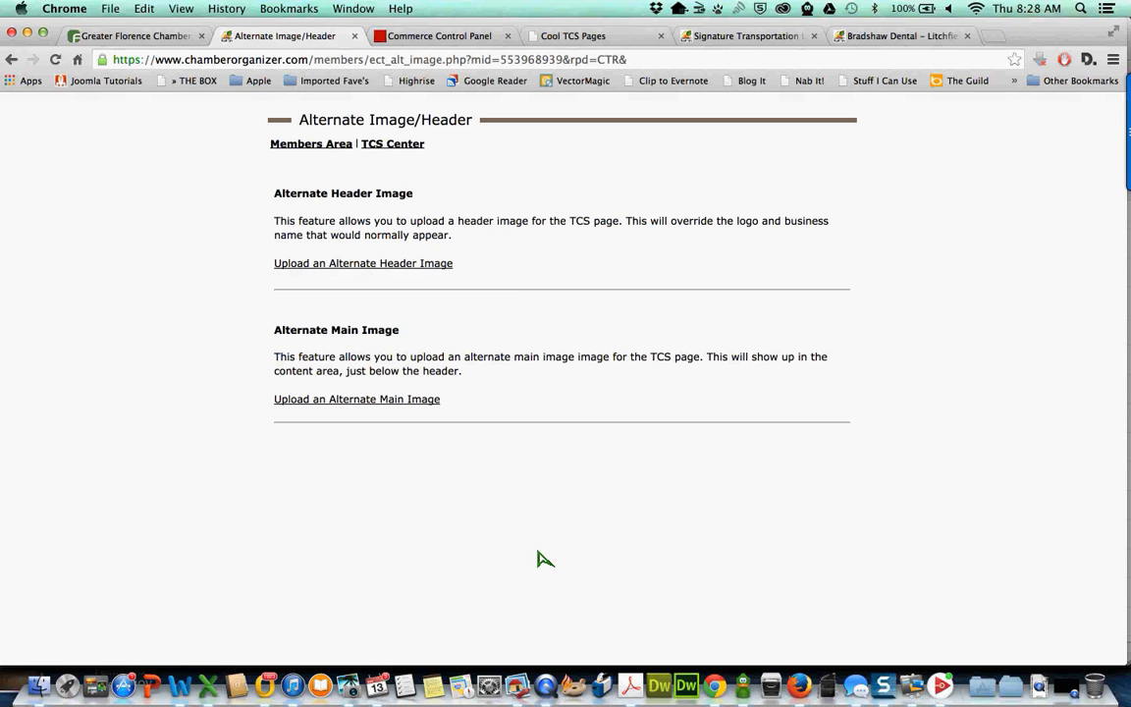
{"action": "left_click", "coordinate": [401, 145]}
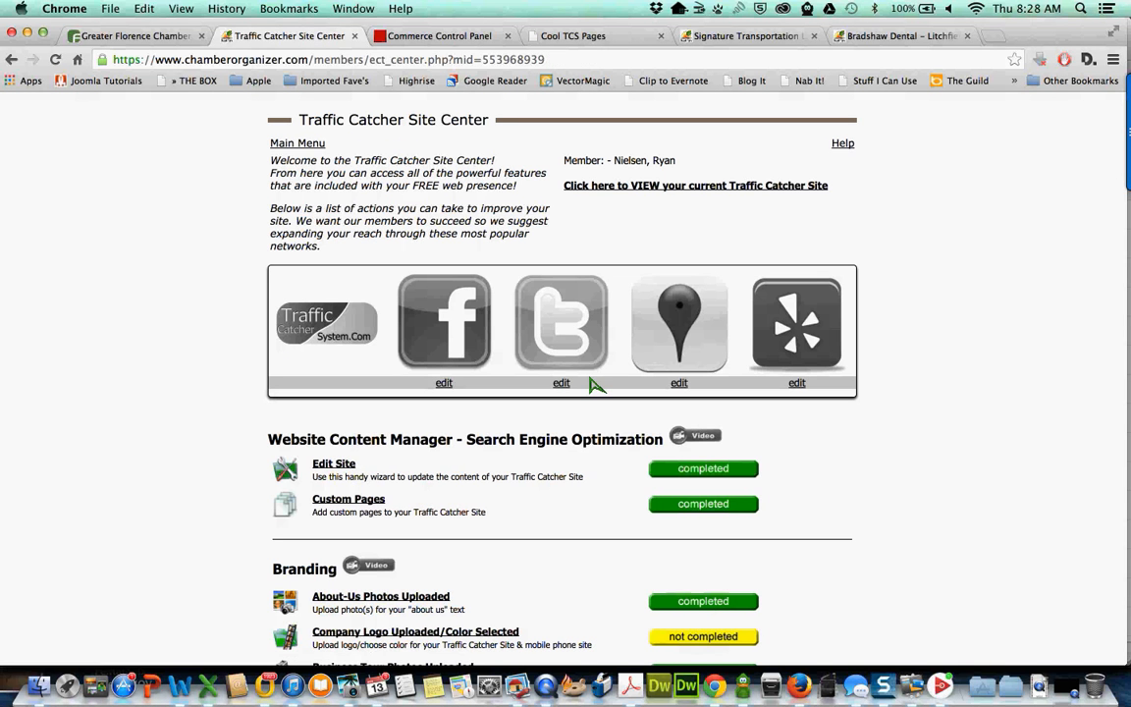
{"action": "left_click", "coordinate": [645, 186]}
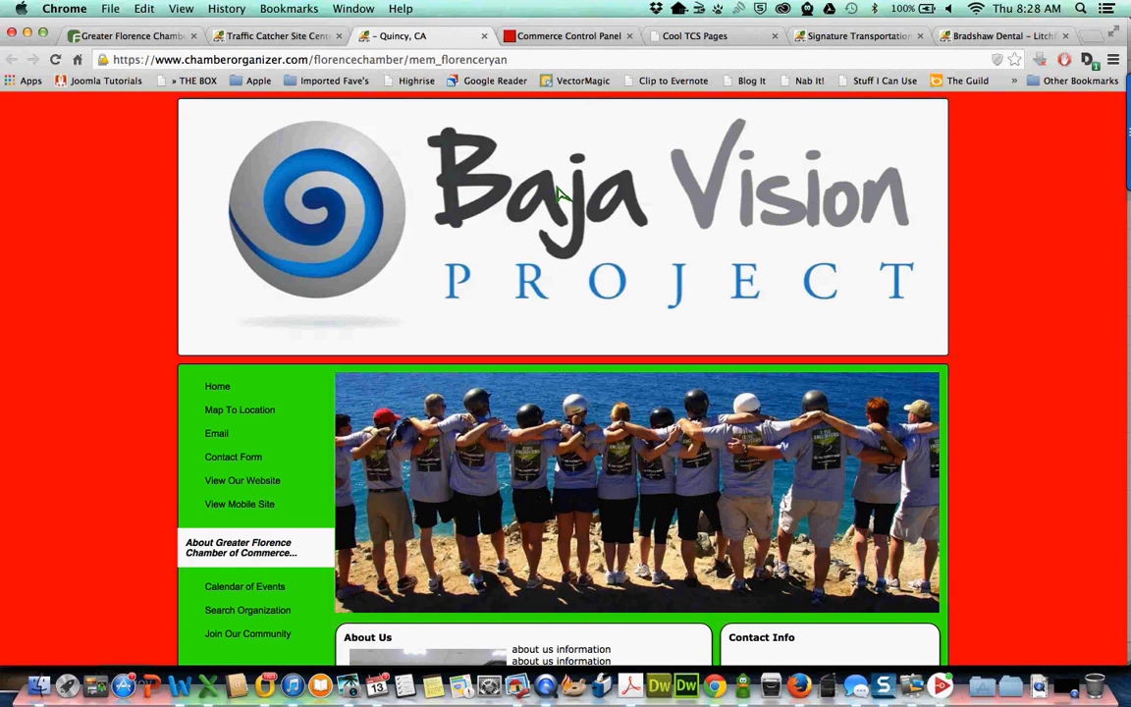
{"action": "scroll", "coordinate": [558, 192], "scroll_direction": "down", "scroll_amount": 3}
{"action": "scroll", "coordinate": [639, 399], "scroll_direction": "down", "scroll_amount": 1}
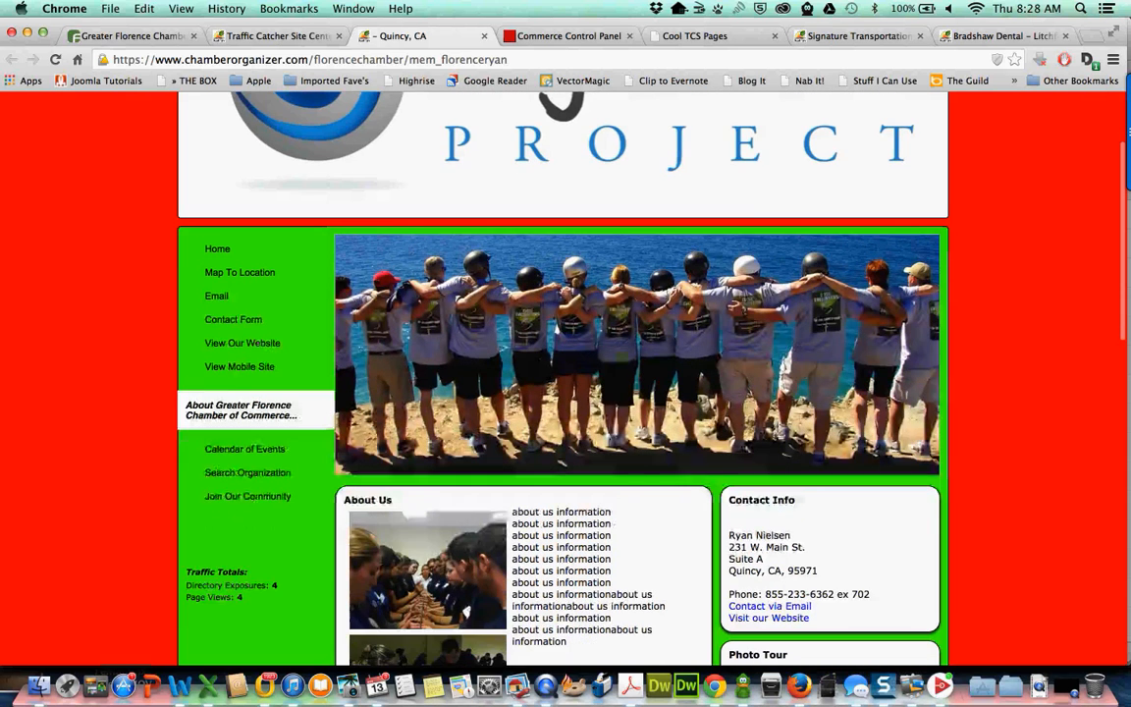
{"action": "scroll", "coordinate": [642, 399], "scroll_direction": "down", "scroll_amount": 5}
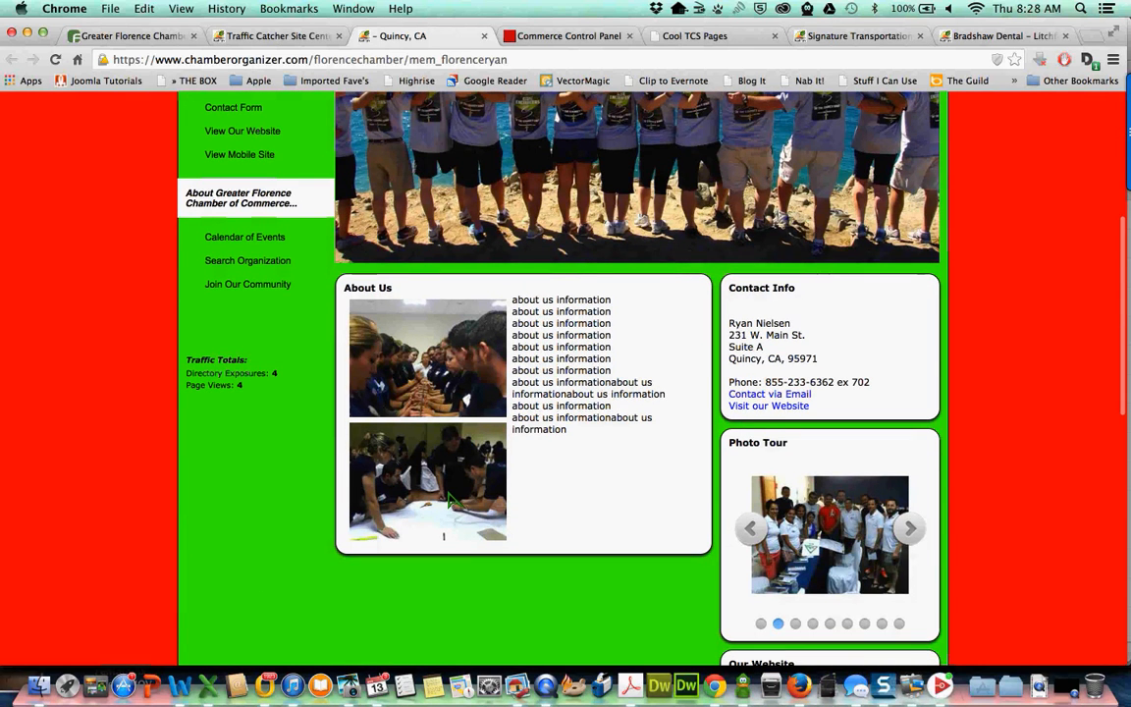
{"action": "scroll", "coordinate": [451, 500], "scroll_direction": "down", "scroll_amount": 5}
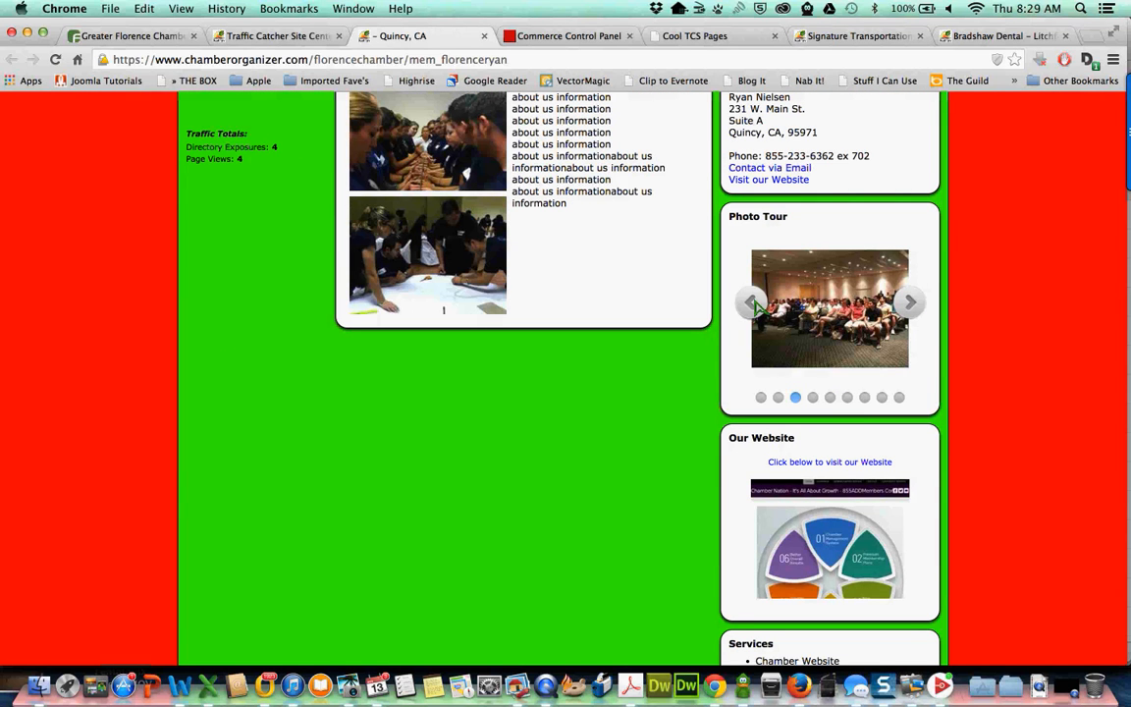
{"action": "left_click", "coordinate": [850, 397]}
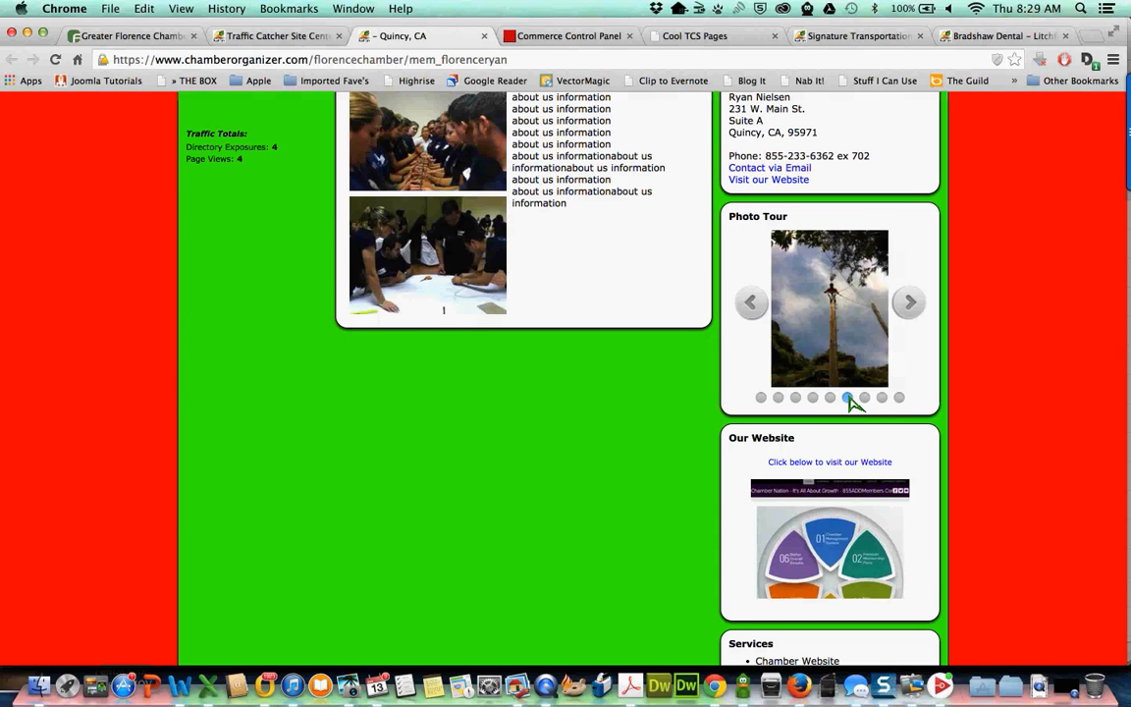
{"action": "scroll", "coordinate": [852, 403], "scroll_direction": "down", "scroll_amount": 5}
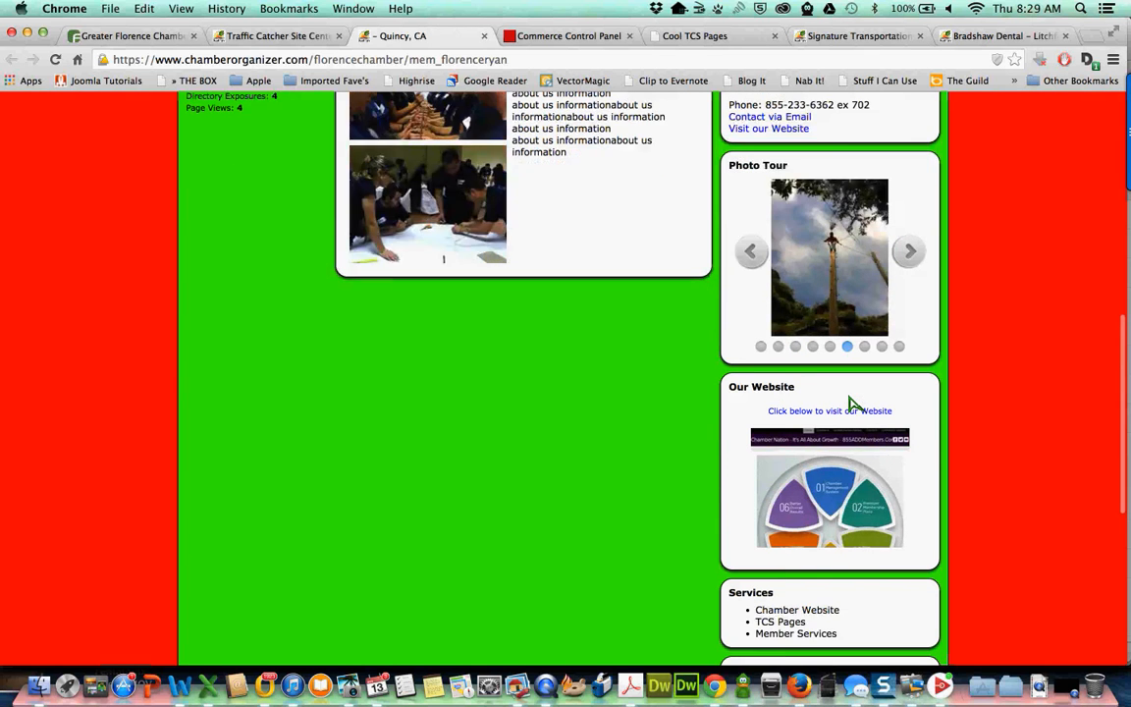
{"action": "scroll", "coordinate": [852, 403], "scroll_direction": "up", "scroll_amount": 10}
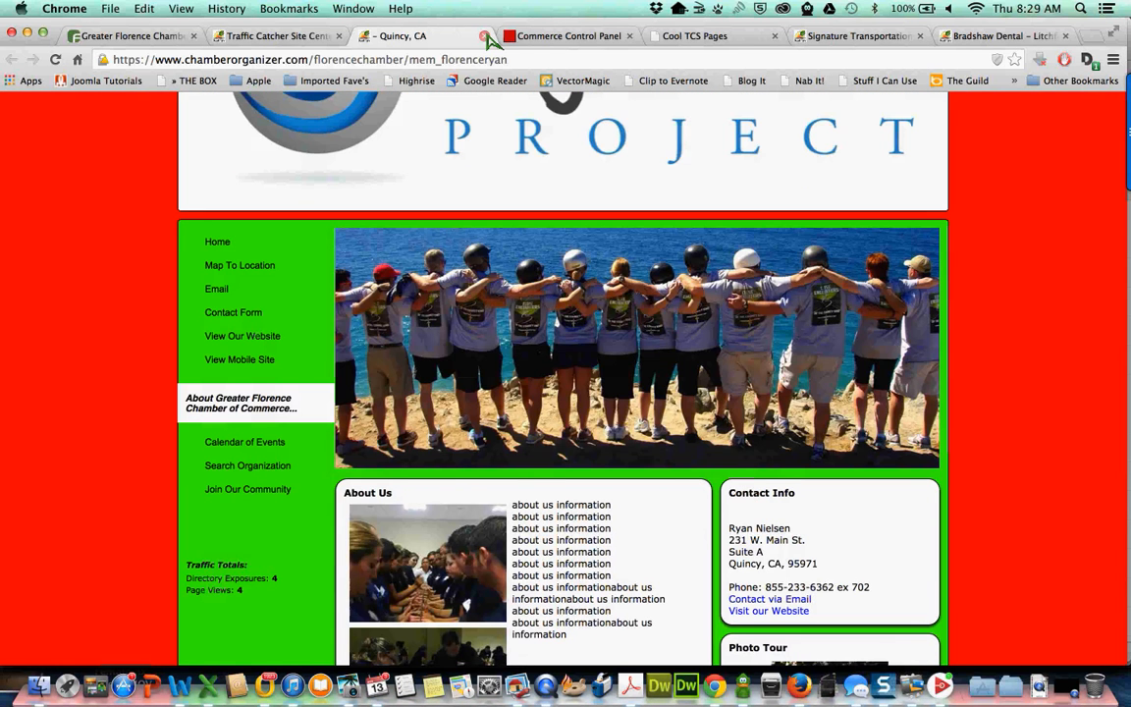
{"action": "left_click", "coordinate": [484, 35]}
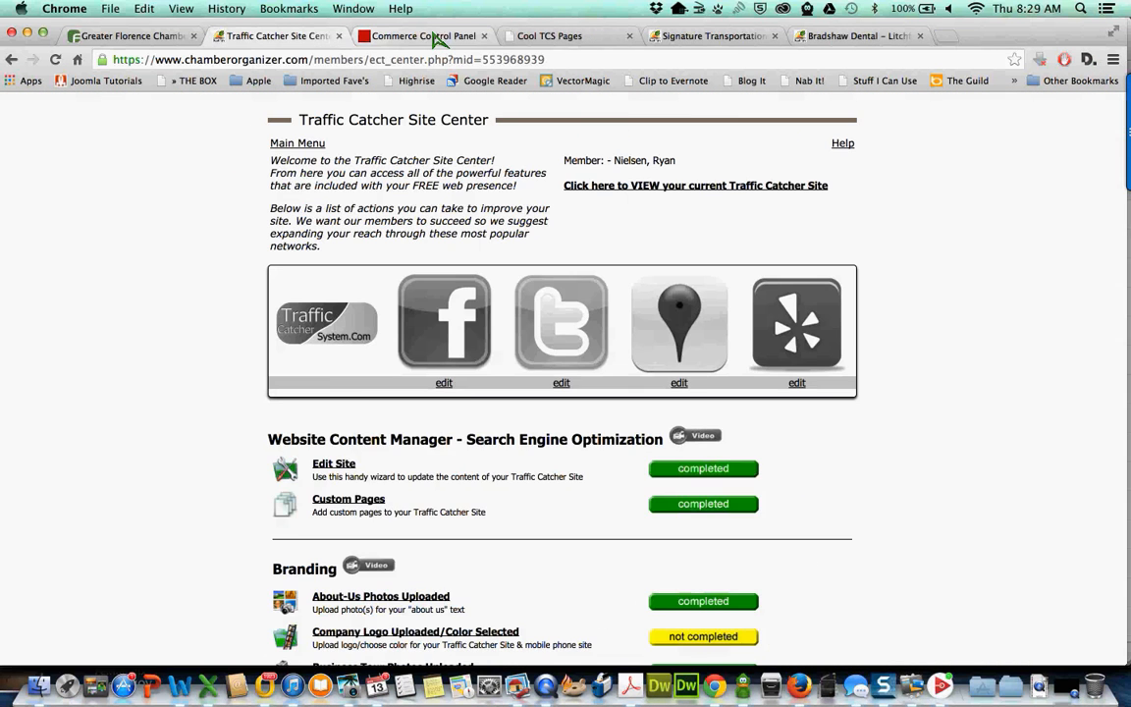
{"action": "scroll", "coordinate": [470, 313], "scroll_direction": "down", "scroll_amount": 3}
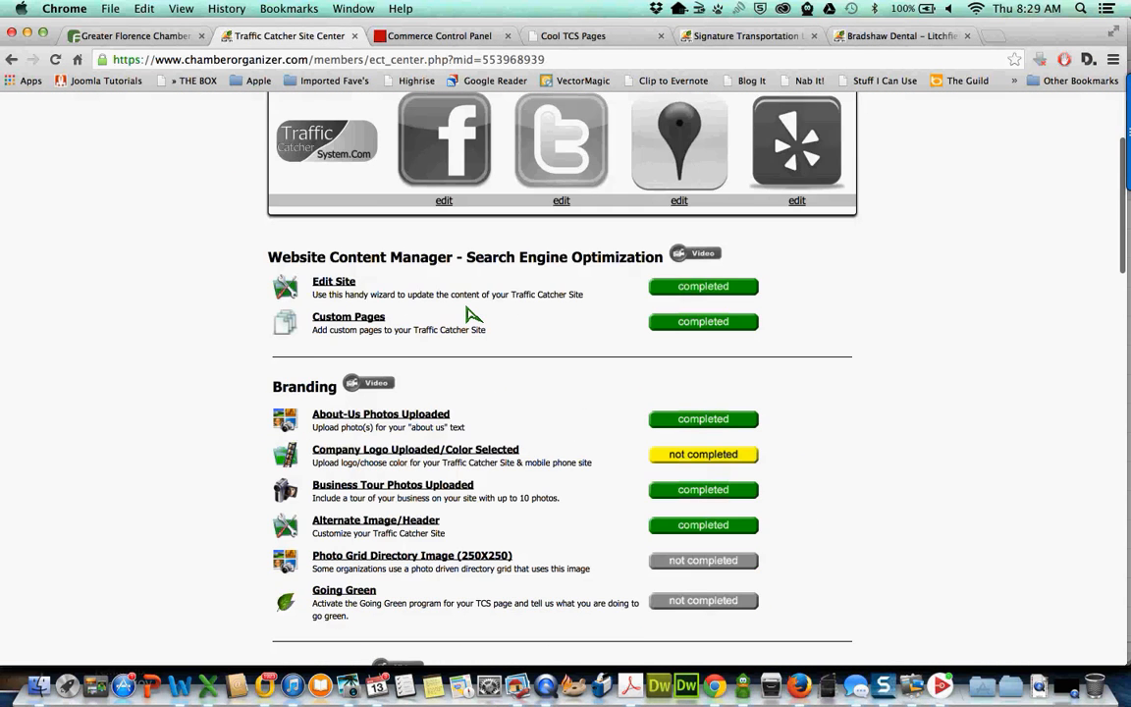
{"action": "scroll", "coordinate": [469, 312], "scroll_direction": "down", "scroll_amount": 2}
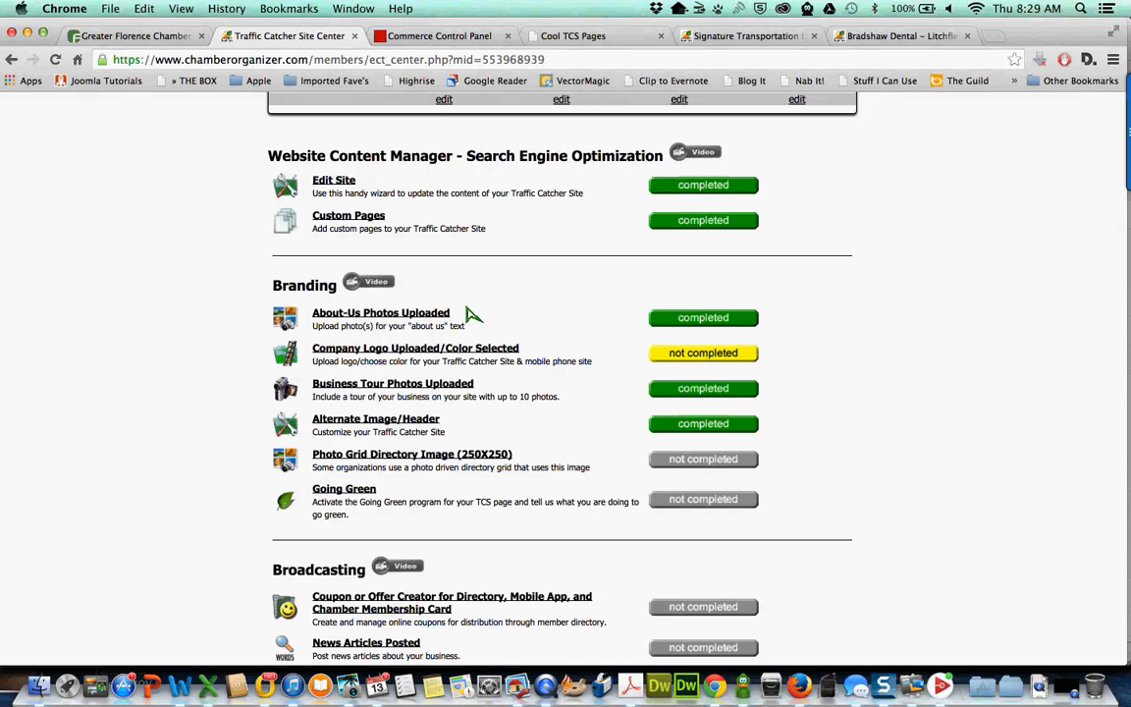
{"action": "scroll", "coordinate": [470, 312], "scroll_direction": "down", "scroll_amount": 2}
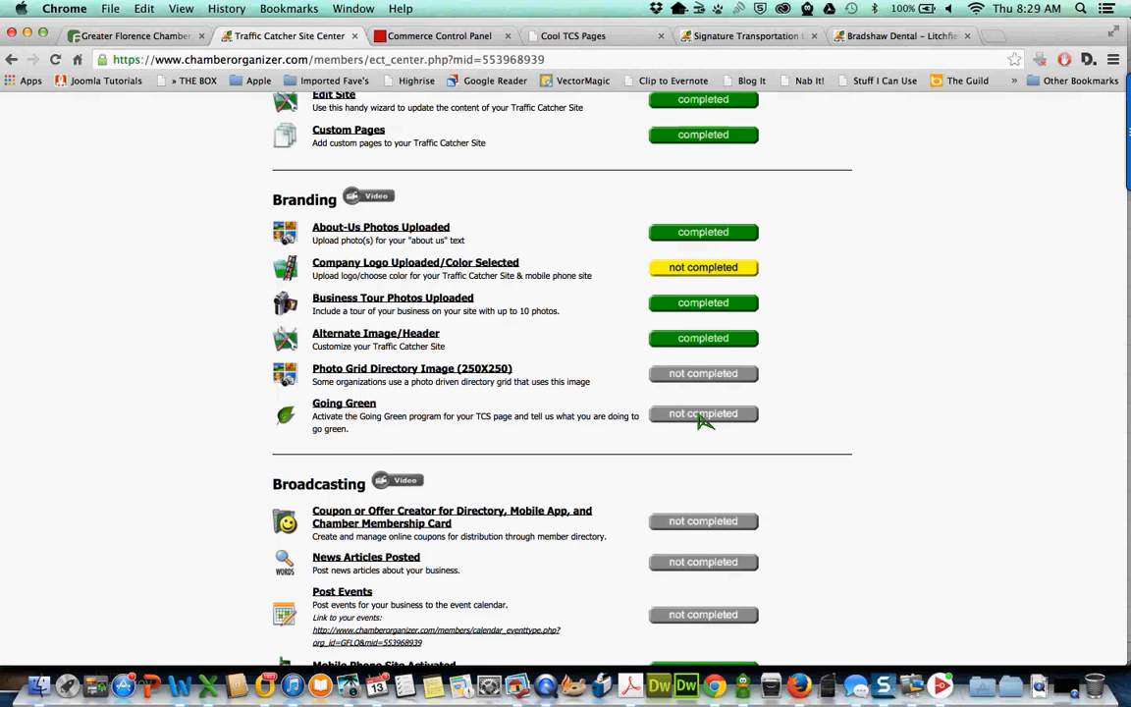
{"action": "left_click", "coordinate": [703, 415]}
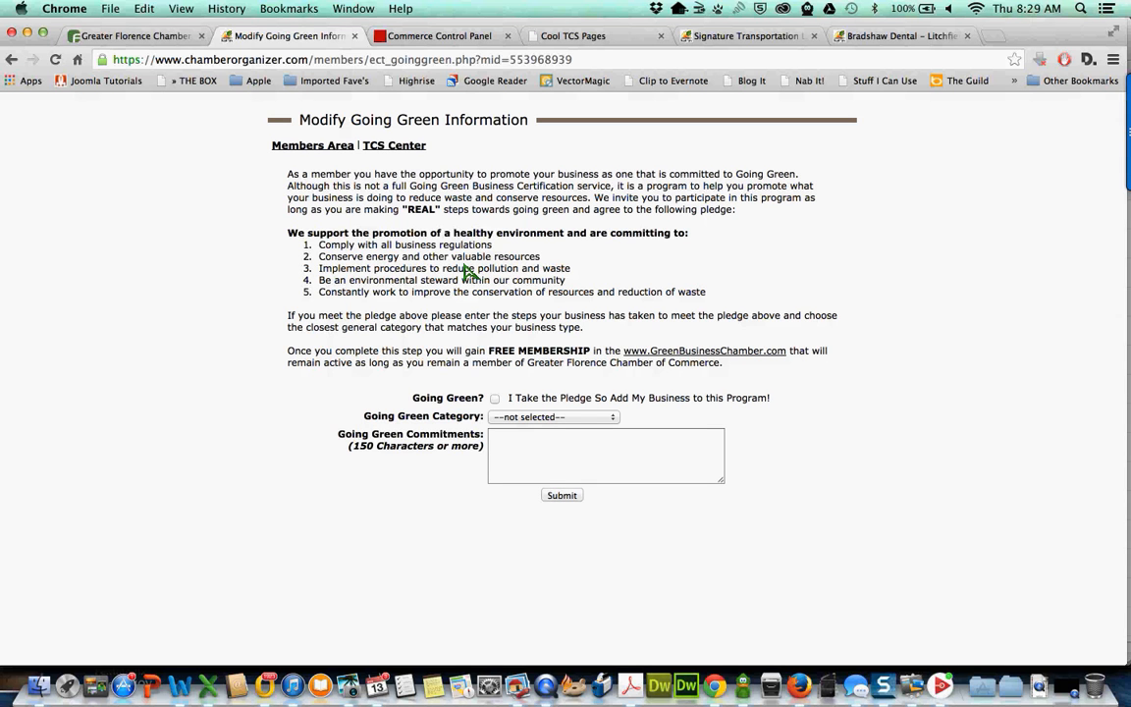
{"action": "left_click", "coordinate": [55, 59]}
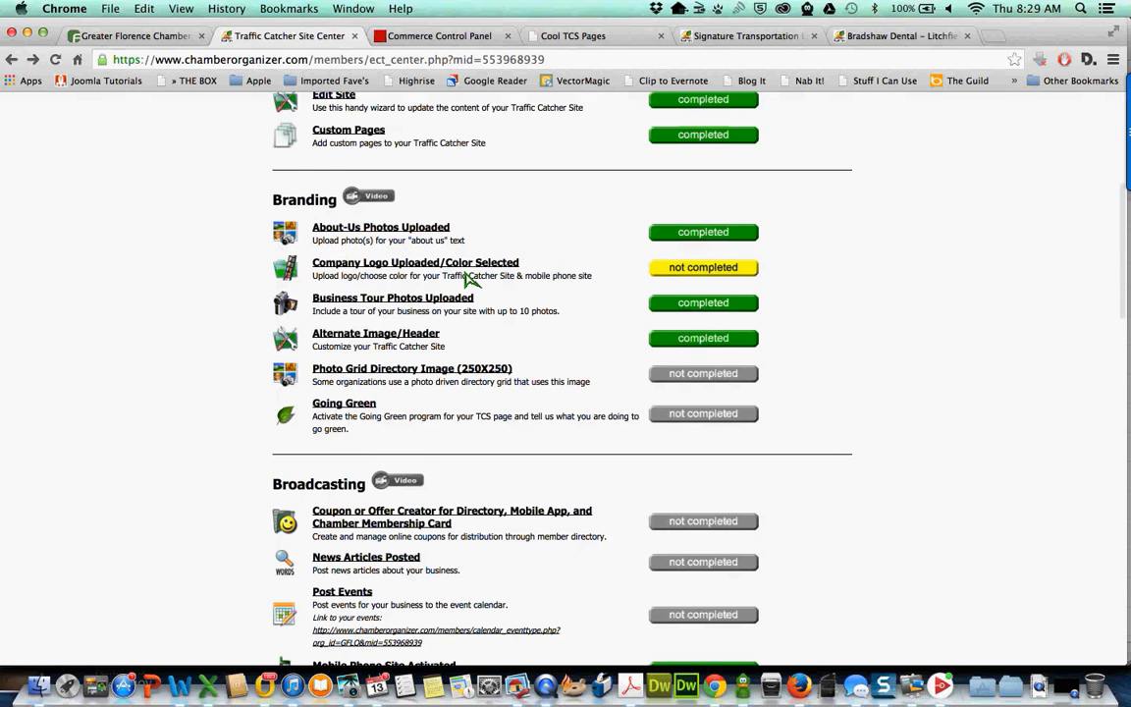
{"action": "scroll", "coordinate": [470, 280], "scroll_direction": "down", "scroll_amount": 1}
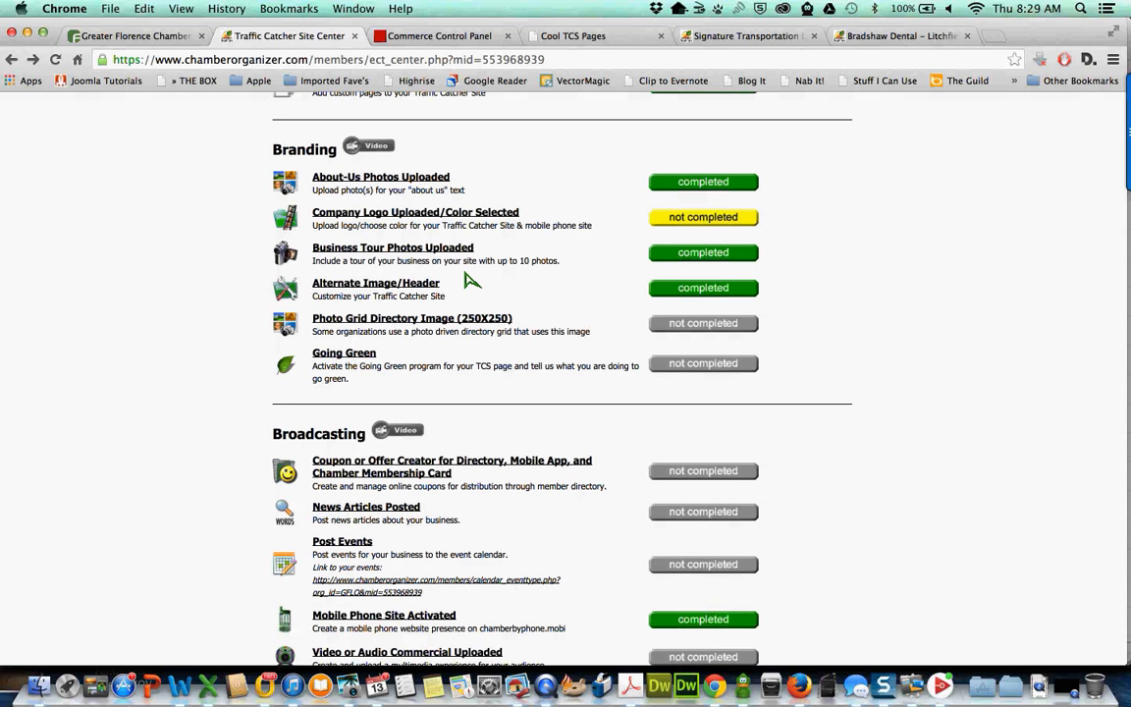
{"action": "scroll", "coordinate": [469, 280], "scroll_direction": "down", "scroll_amount": 2}
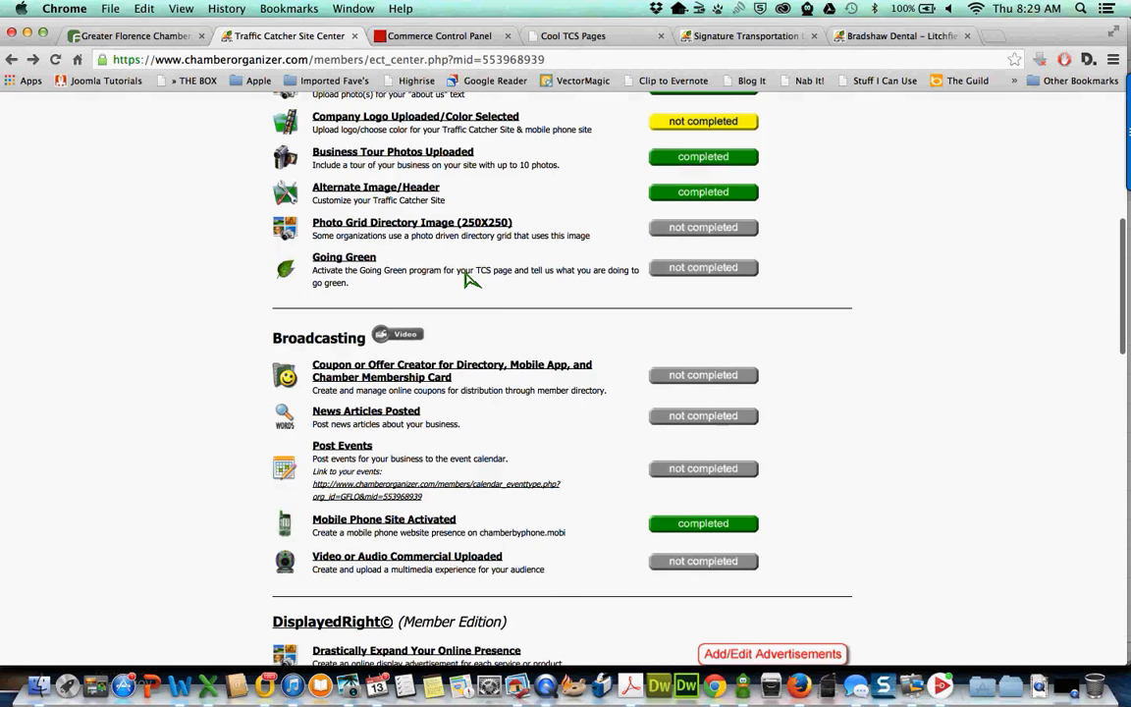
{"action": "scroll", "coordinate": [470, 279], "scroll_direction": "up", "scroll_amount": 1}
{"action": "scroll", "coordinate": [469, 280], "scroll_direction": "up", "scroll_amount": 7}
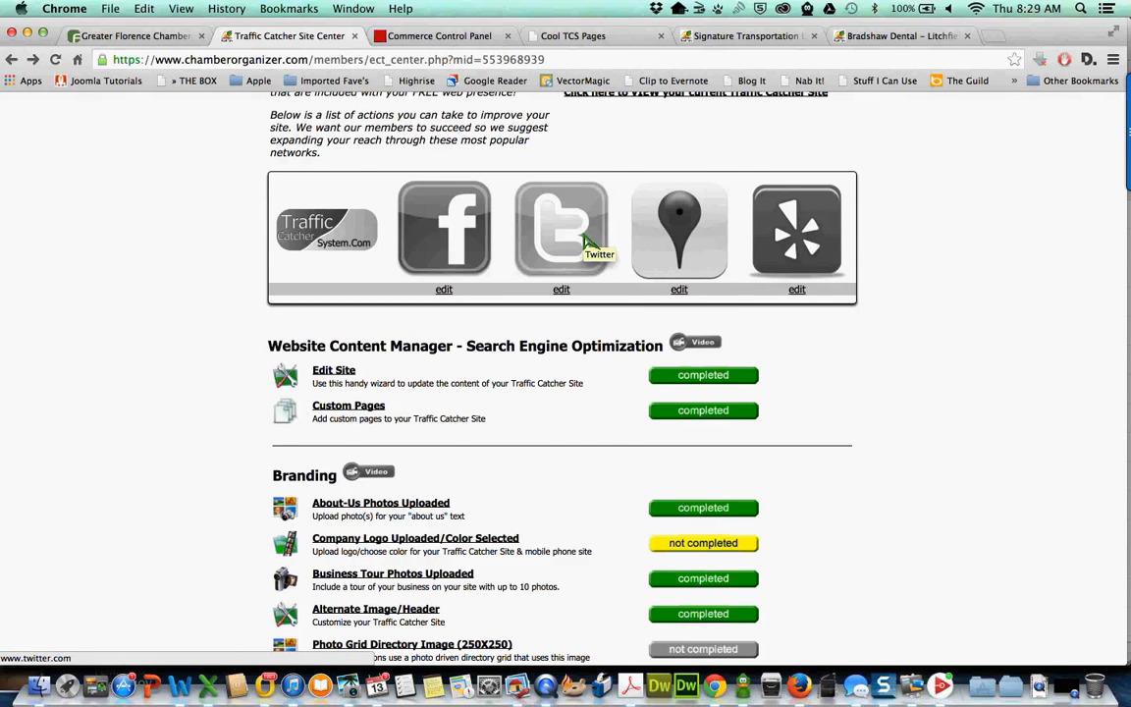
{"action": "scroll", "coordinate": [586, 241], "scroll_direction": "up", "scroll_amount": 2}
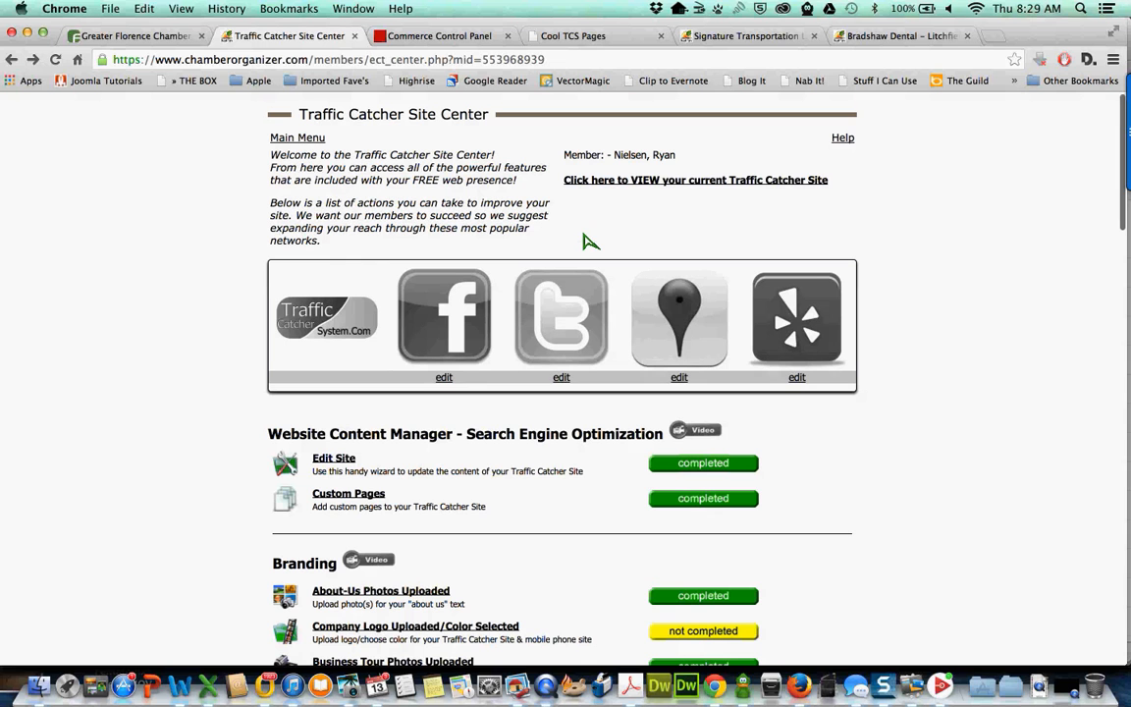
- Open the Social Networks / Blogs form and enter the member's Twitter profile address
{"action": "left_click", "coordinate": [444, 379]}
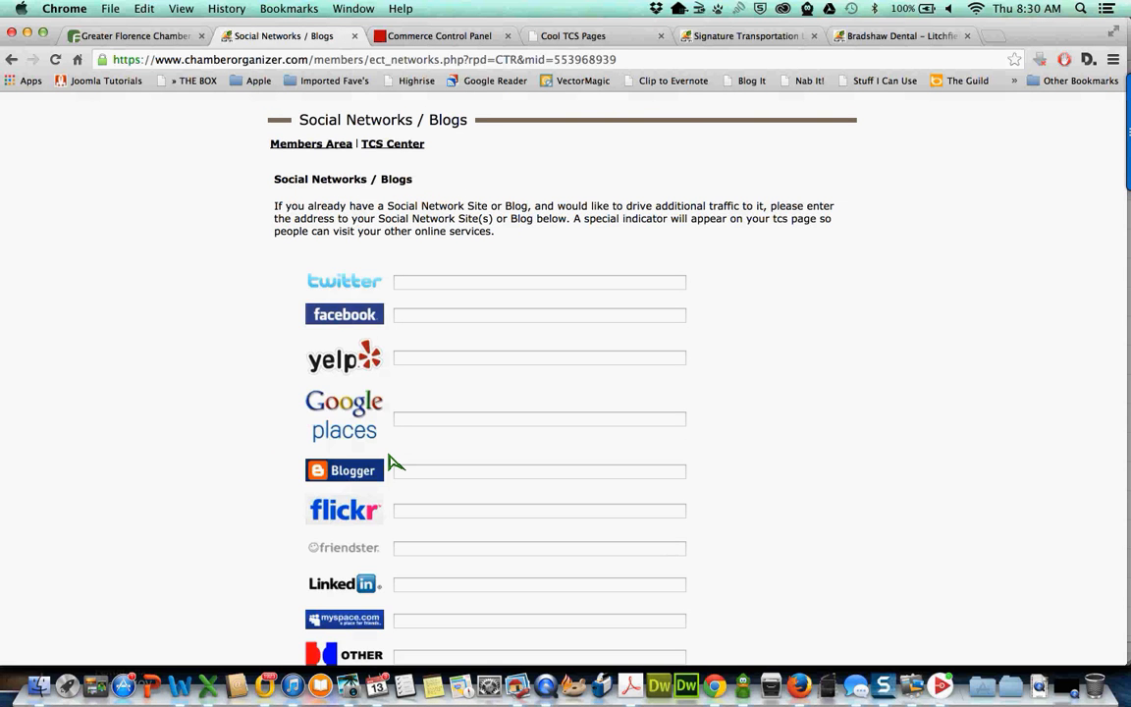
{"action": "scroll", "coordinate": [389, 461], "scroll_direction": "down", "scroll_amount": 4}
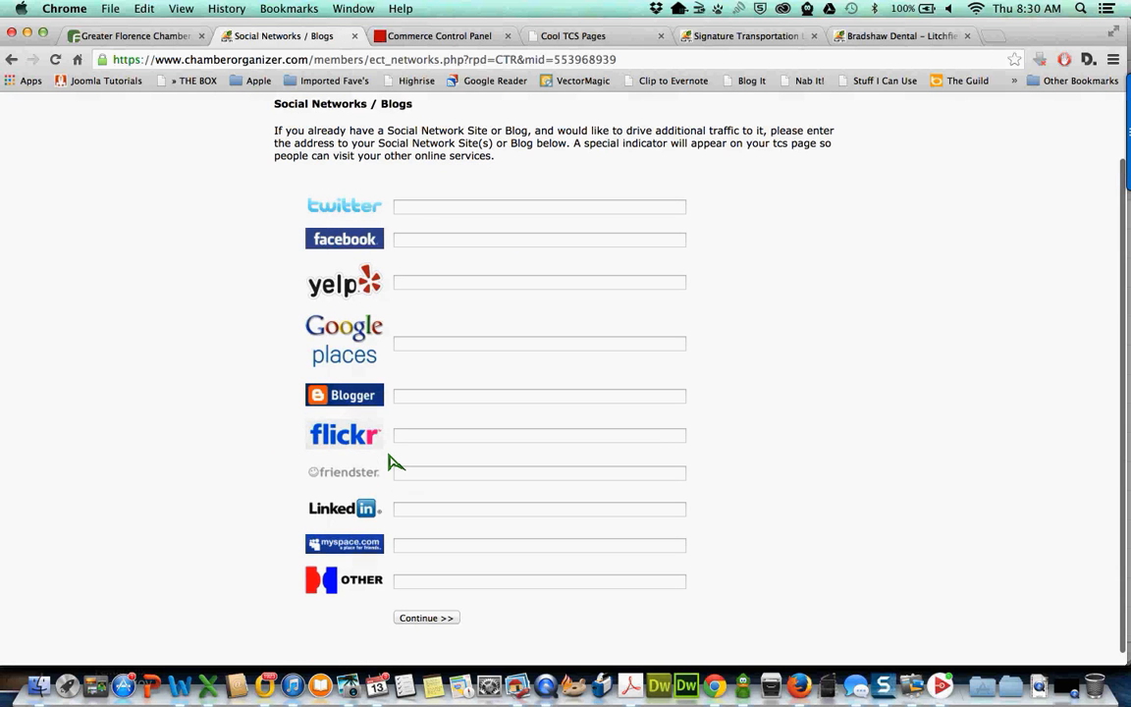
{"action": "left_click", "coordinate": [405, 216]}
{"action": "type", "text": "h"}
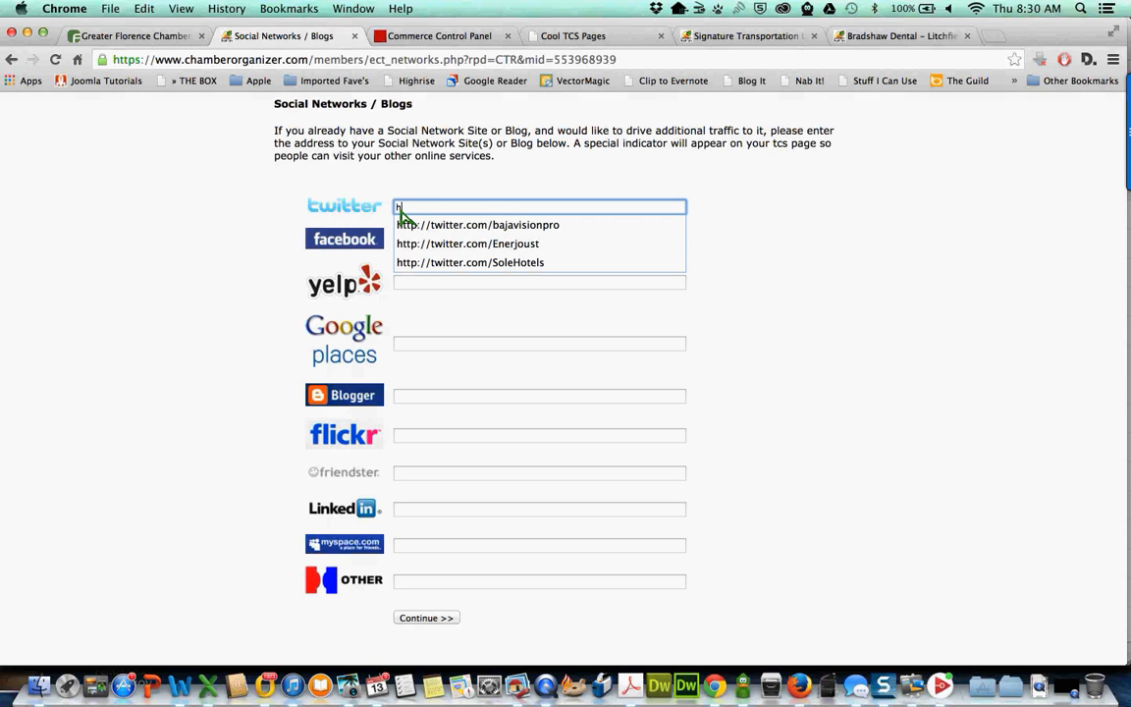
{"action": "type", "text": "ttp:/"}
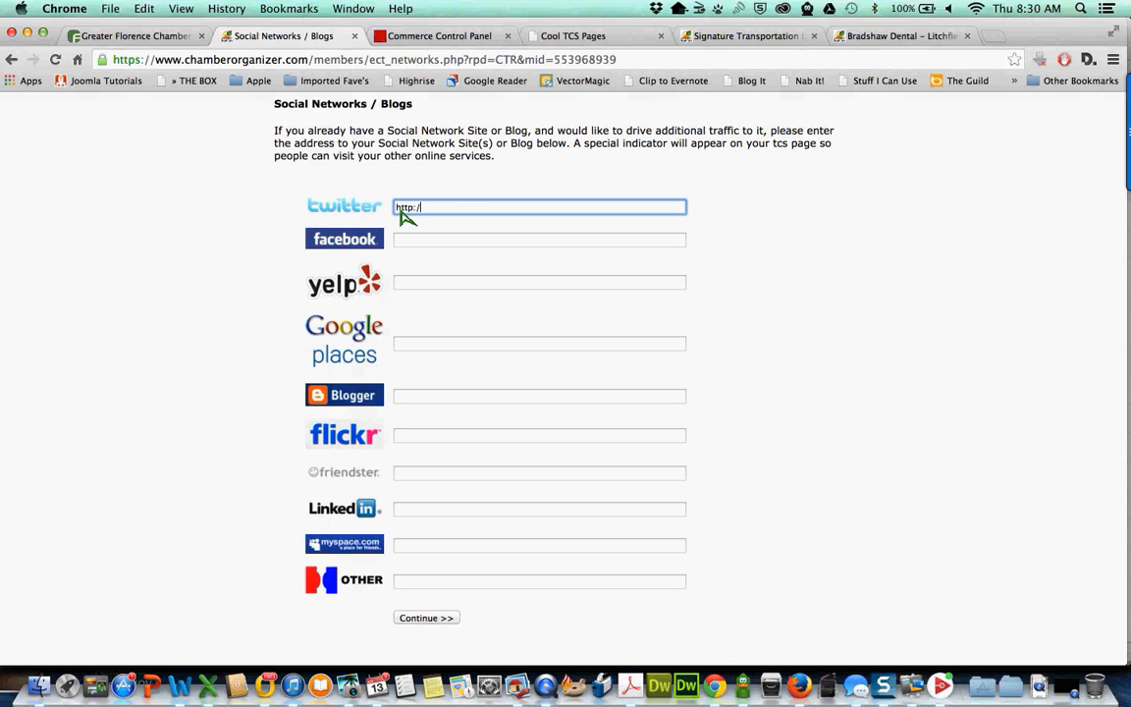
{"action": "type", "text": "/twitter."}
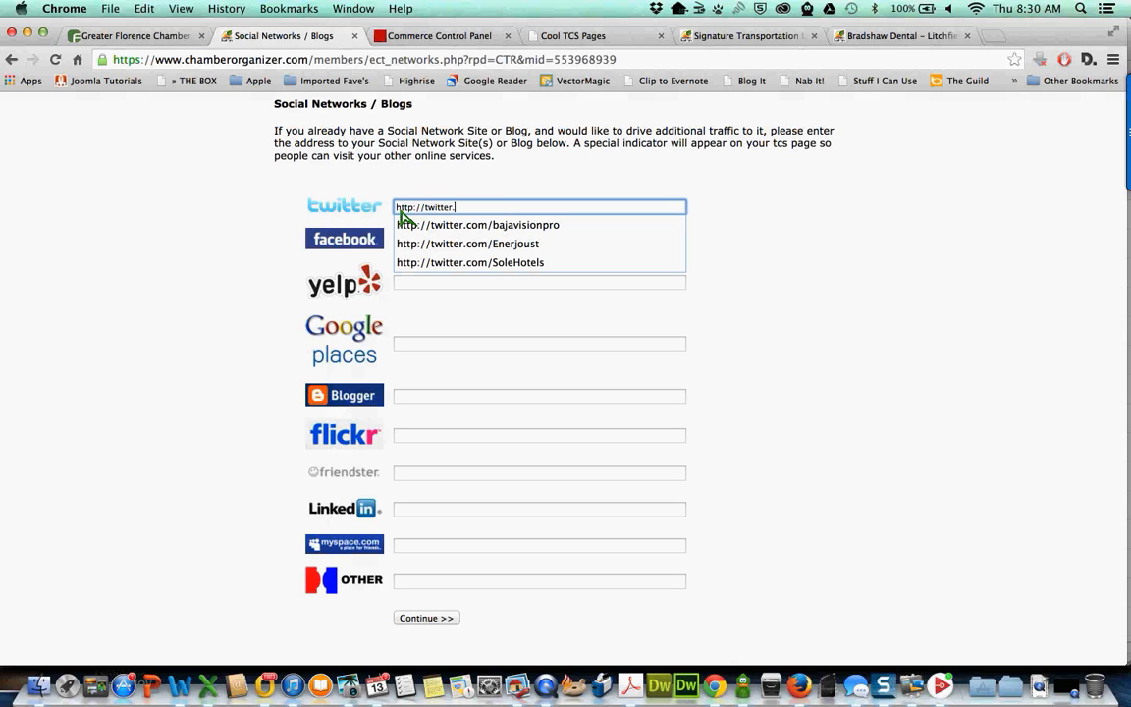
{"action": "type", "text": "com/un"}
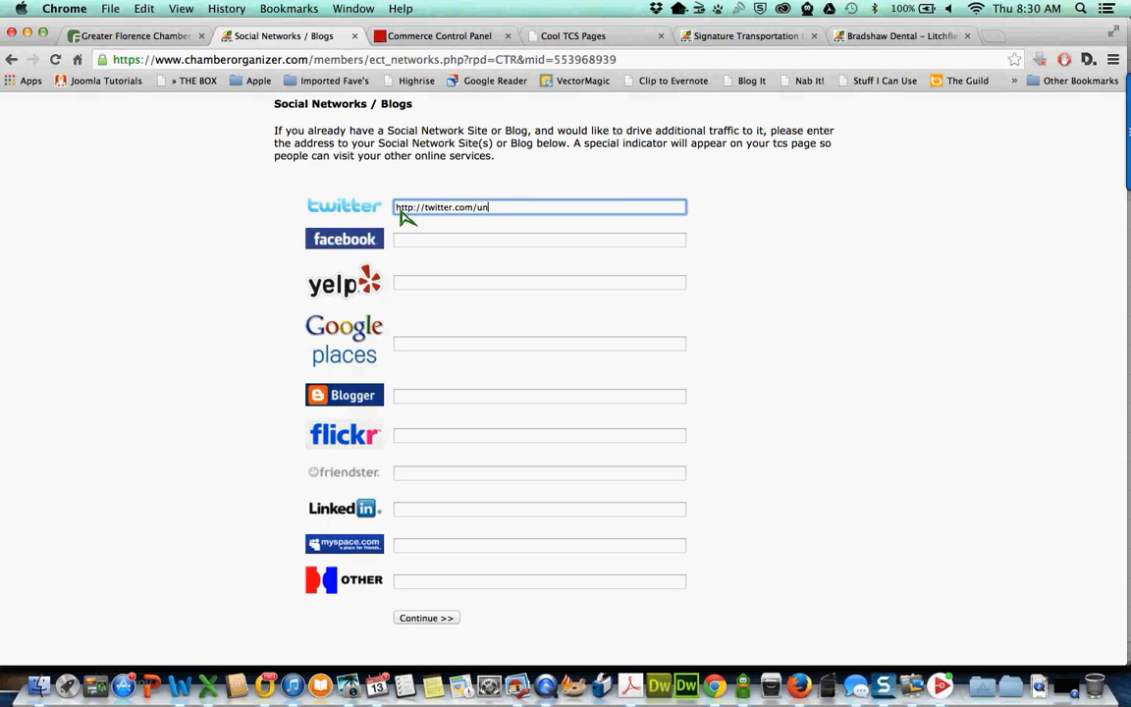
{"action": "key", "text": "BackSpace"}
{"action": "type", "text": "thpastor"}
- Enter the member's Facebook page address and save the social links with Continue >>
{"action": "key", "text": "Tab"}
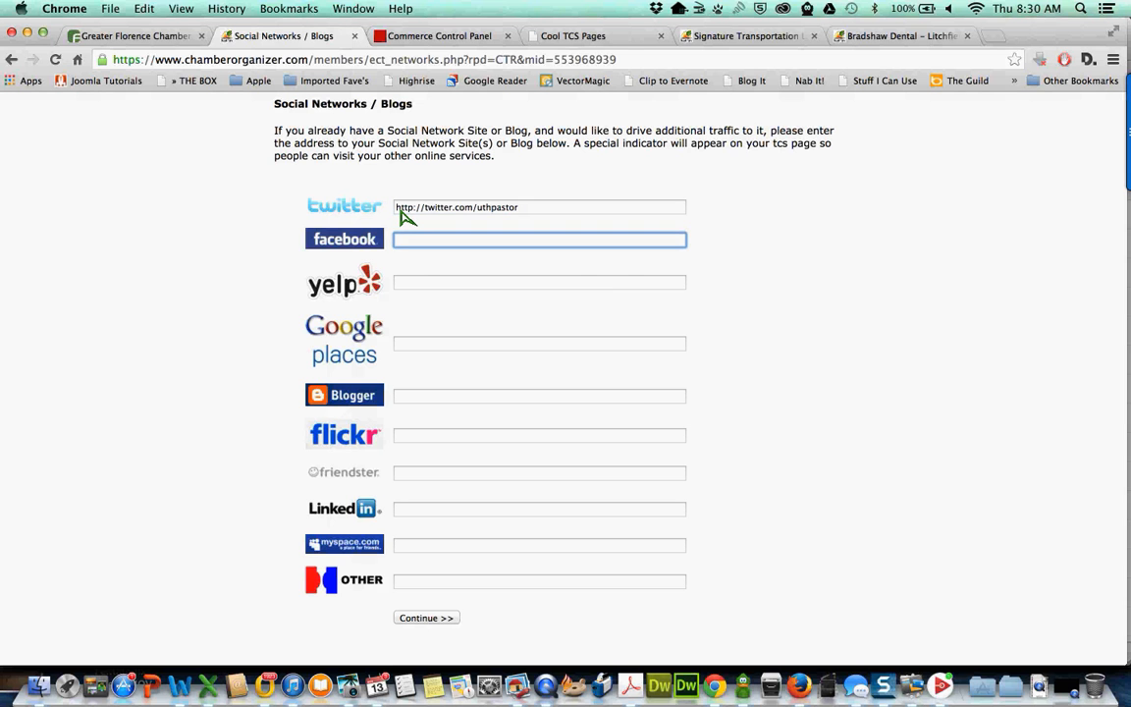
{"action": "type", "text": "http"}
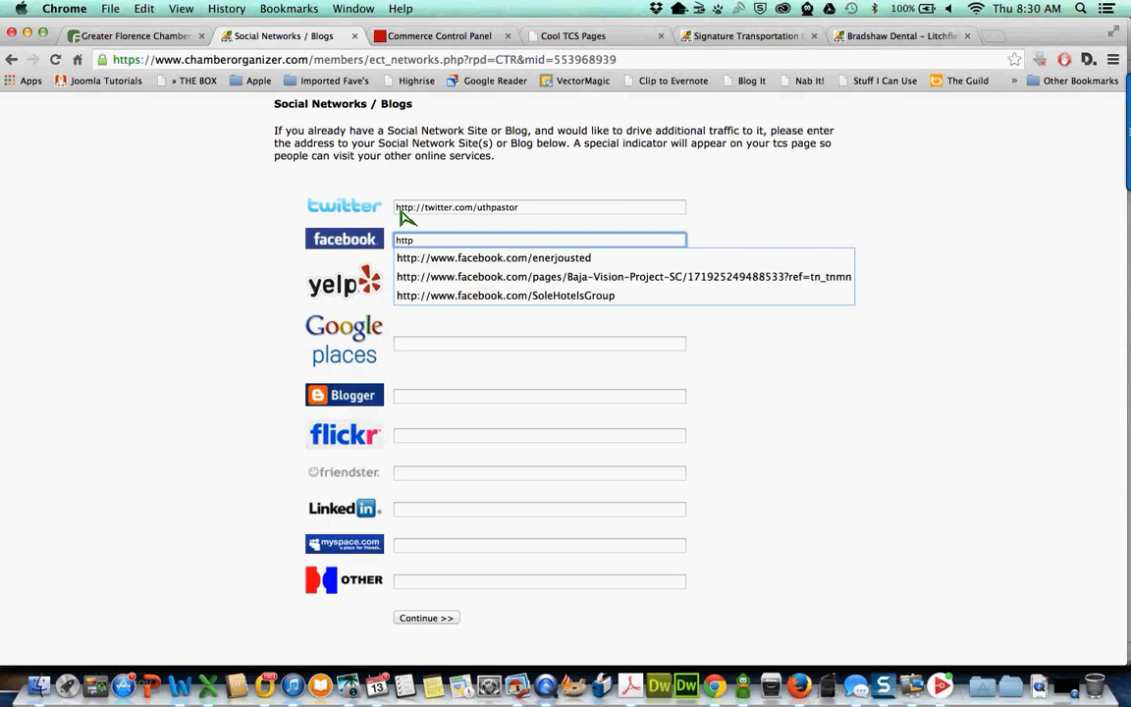
{"action": "type", "text": "://www.faceb"}
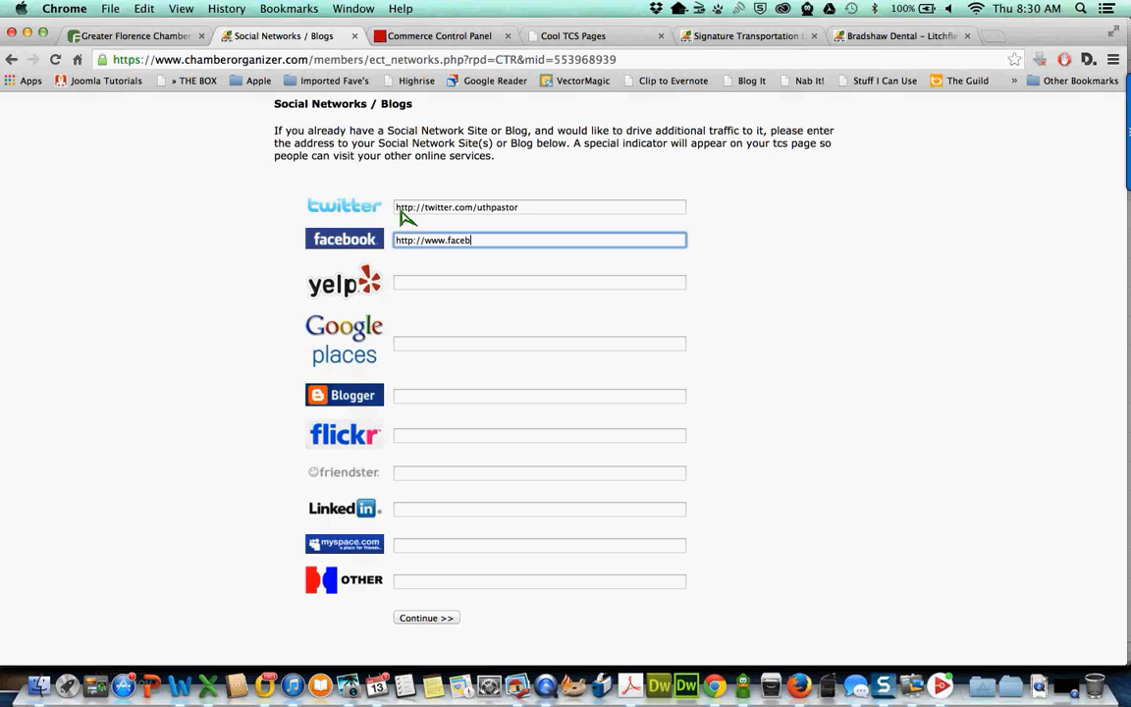
{"action": "type", "text": "ook.com/pastor2youth"}
{"action": "key", "text": "Tab"}
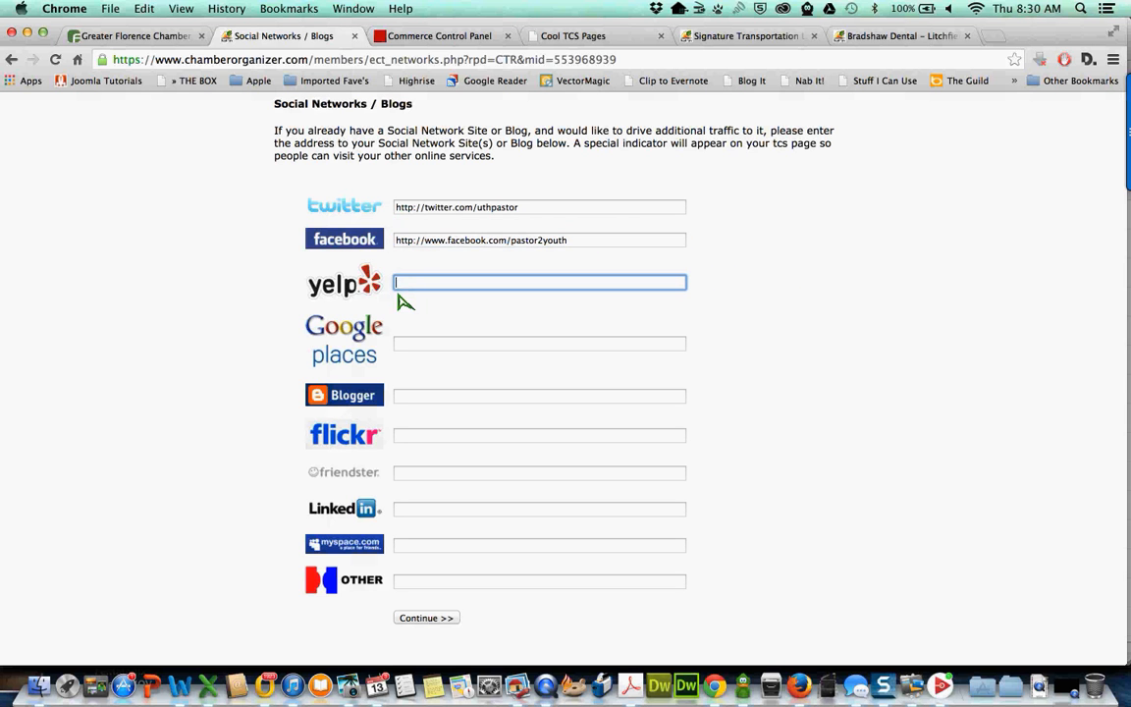
{"action": "scroll", "coordinate": [410, 373], "scroll_direction": "down", "scroll_amount": 1}
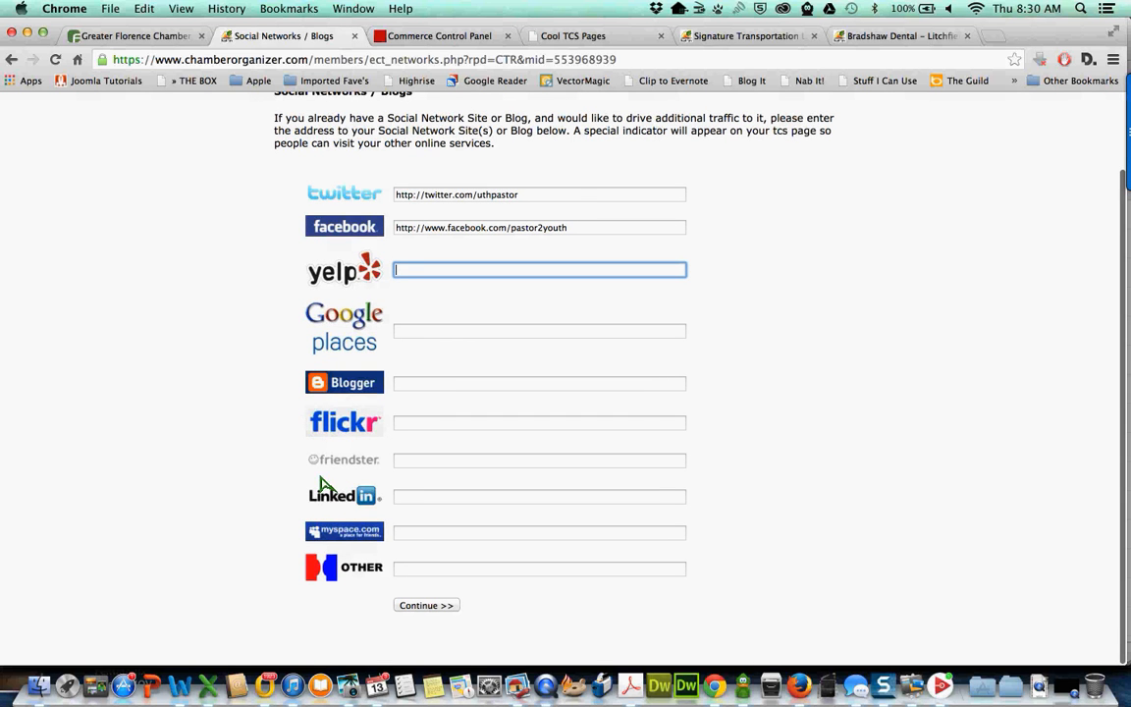
{"action": "left_click", "coordinate": [420, 607]}
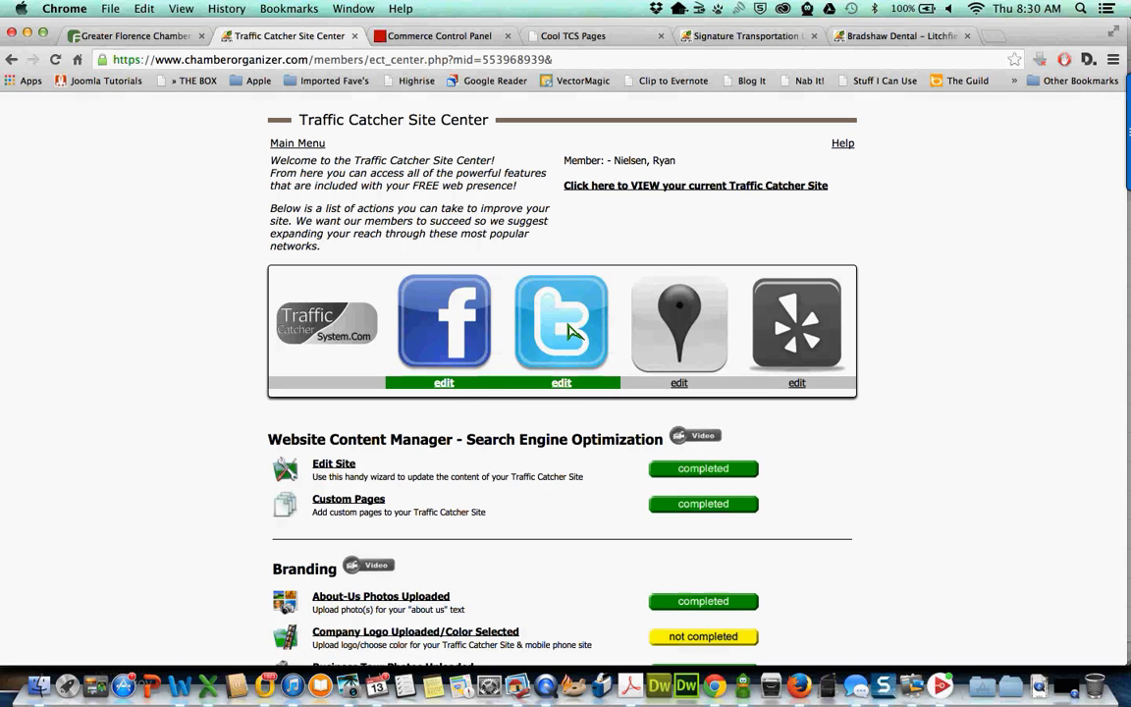
- Scroll down to Social Networking and open the incomplete Facebook Widgets item
{"action": "scroll", "coordinate": [504, 311], "scroll_direction": "down", "scroll_amount": 1}
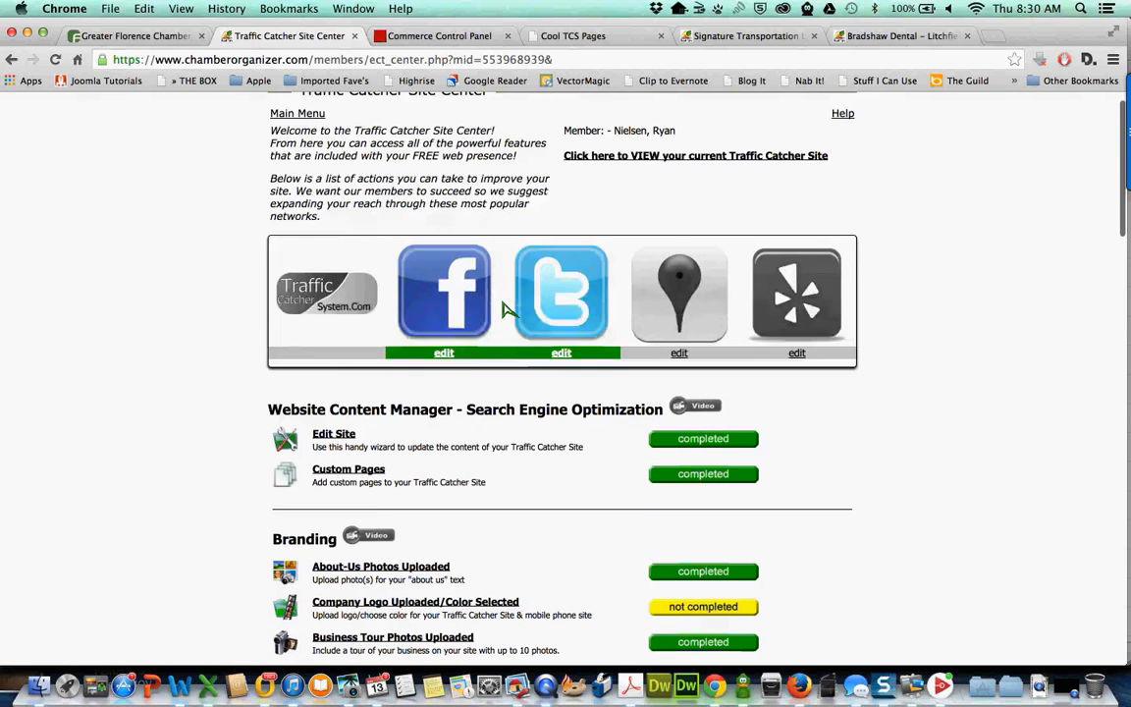
{"action": "scroll", "coordinate": [504, 310], "scroll_direction": "down", "scroll_amount": 5}
{"action": "scroll", "coordinate": [503, 311], "scroll_direction": "down", "scroll_amount": 6}
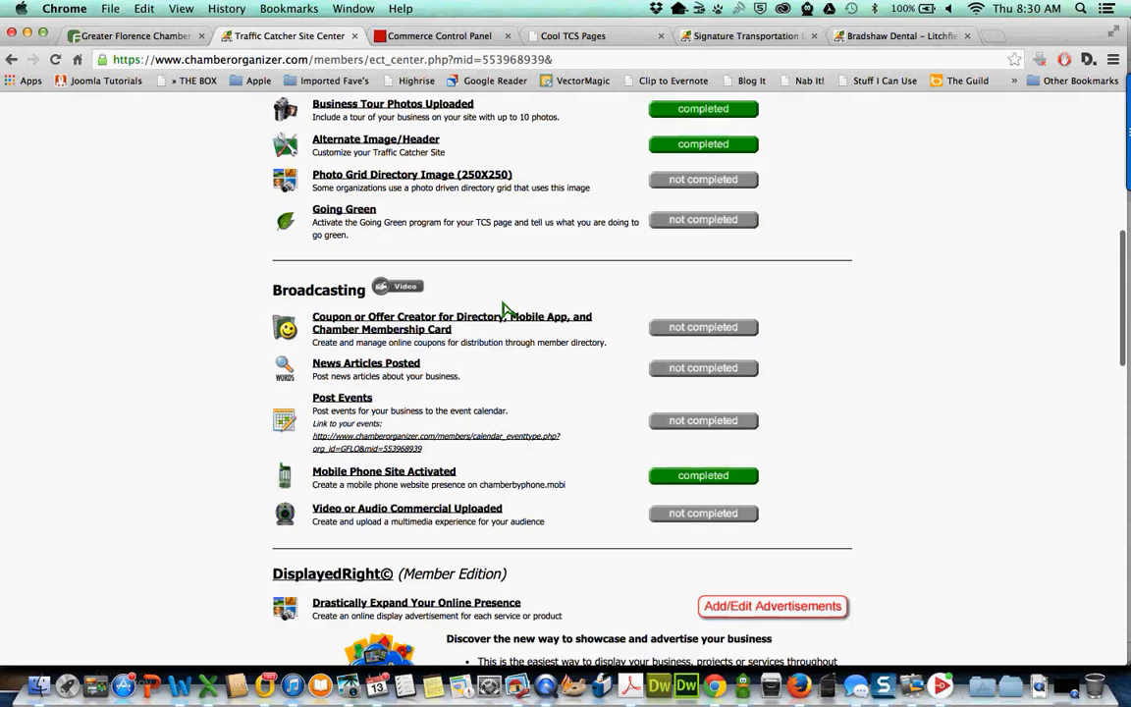
{"action": "scroll", "coordinate": [504, 310], "scroll_direction": "down", "scroll_amount": 1}
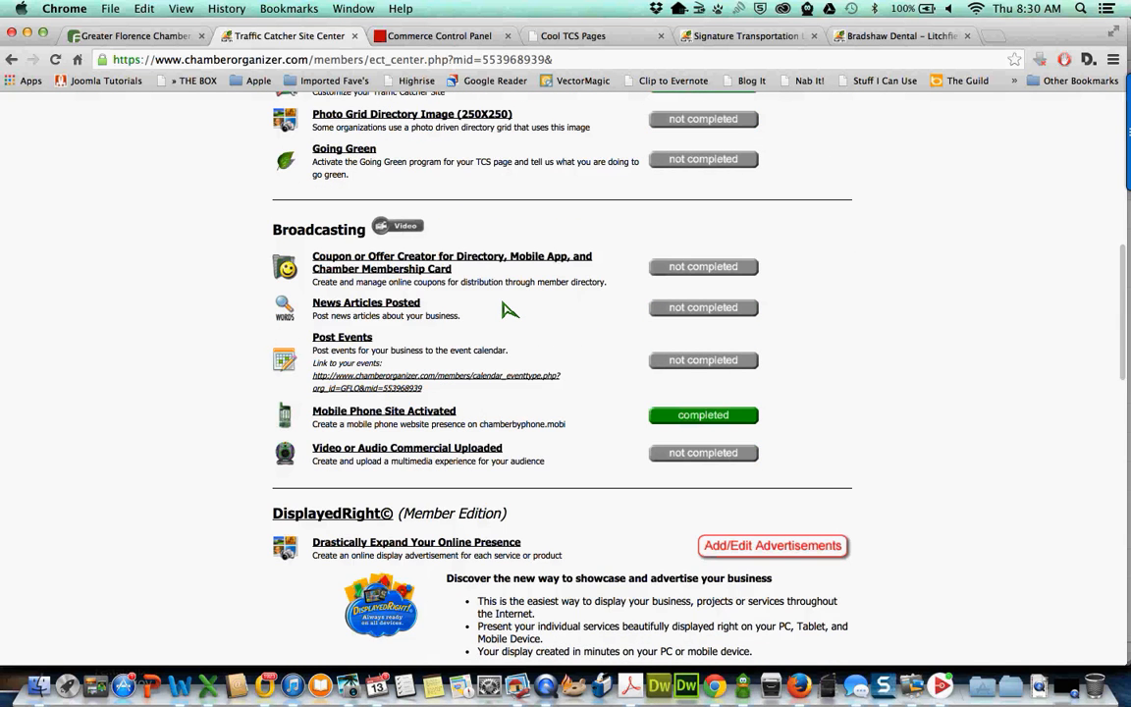
{"action": "scroll", "coordinate": [507, 310], "scroll_direction": "down", "scroll_amount": 3}
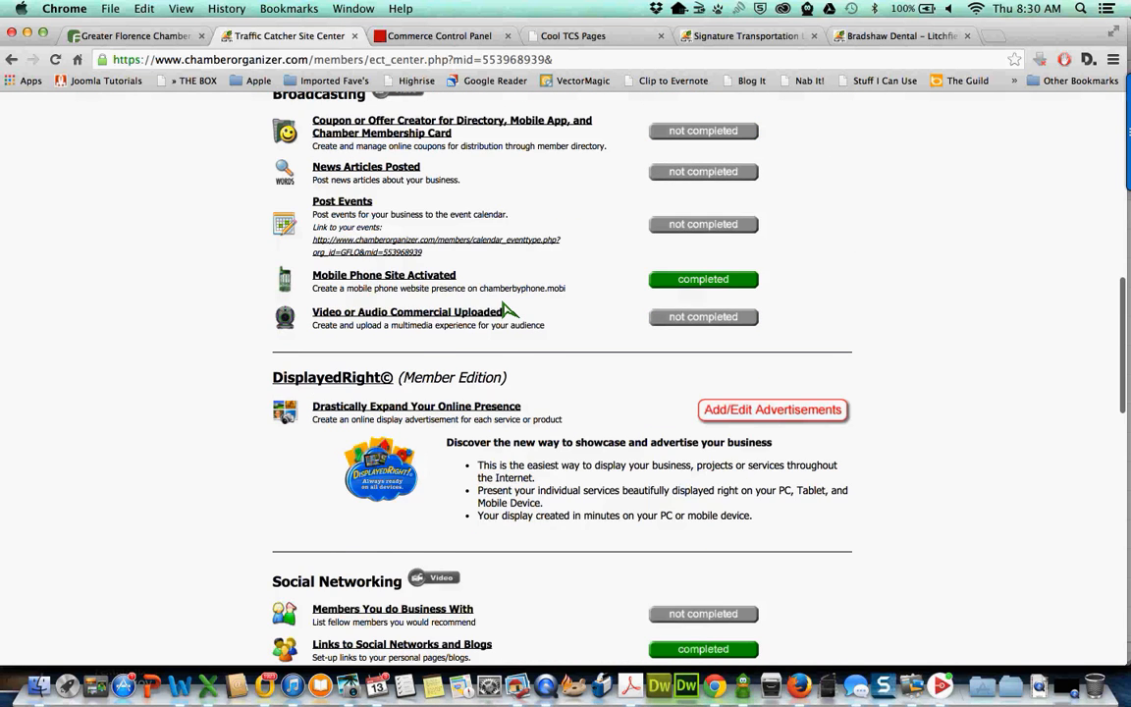
{"action": "scroll", "coordinate": [503, 310], "scroll_direction": "down", "scroll_amount": 5}
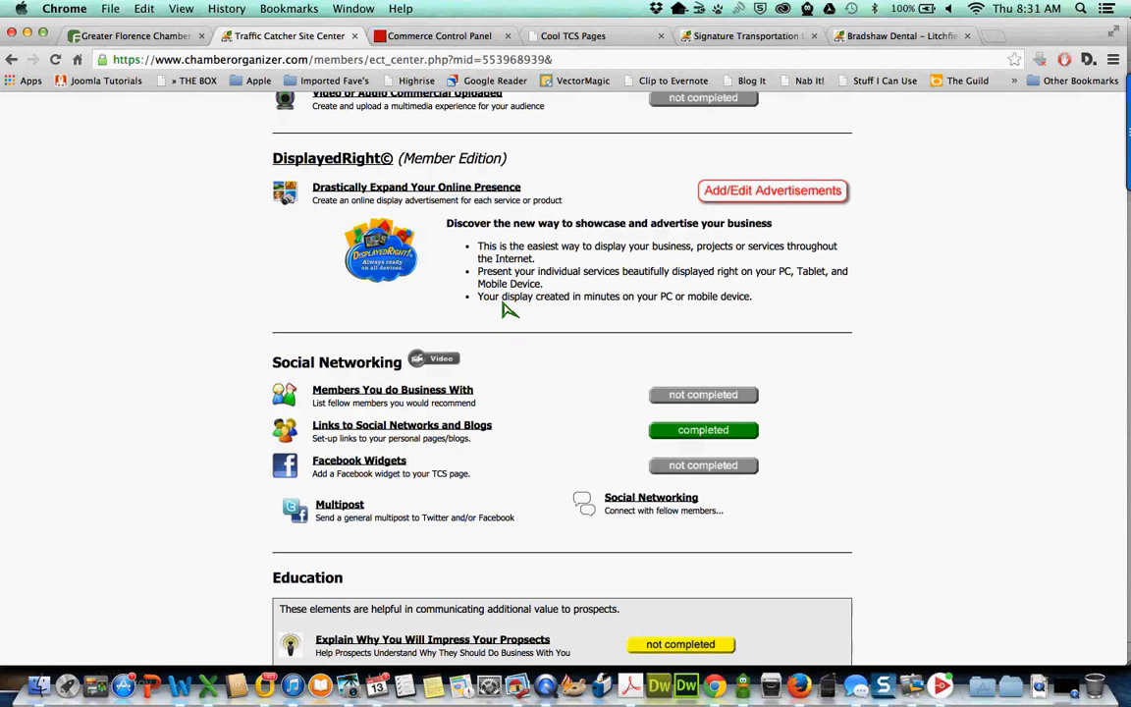
{"action": "scroll", "coordinate": [504, 310], "scroll_direction": "down", "scroll_amount": 2}
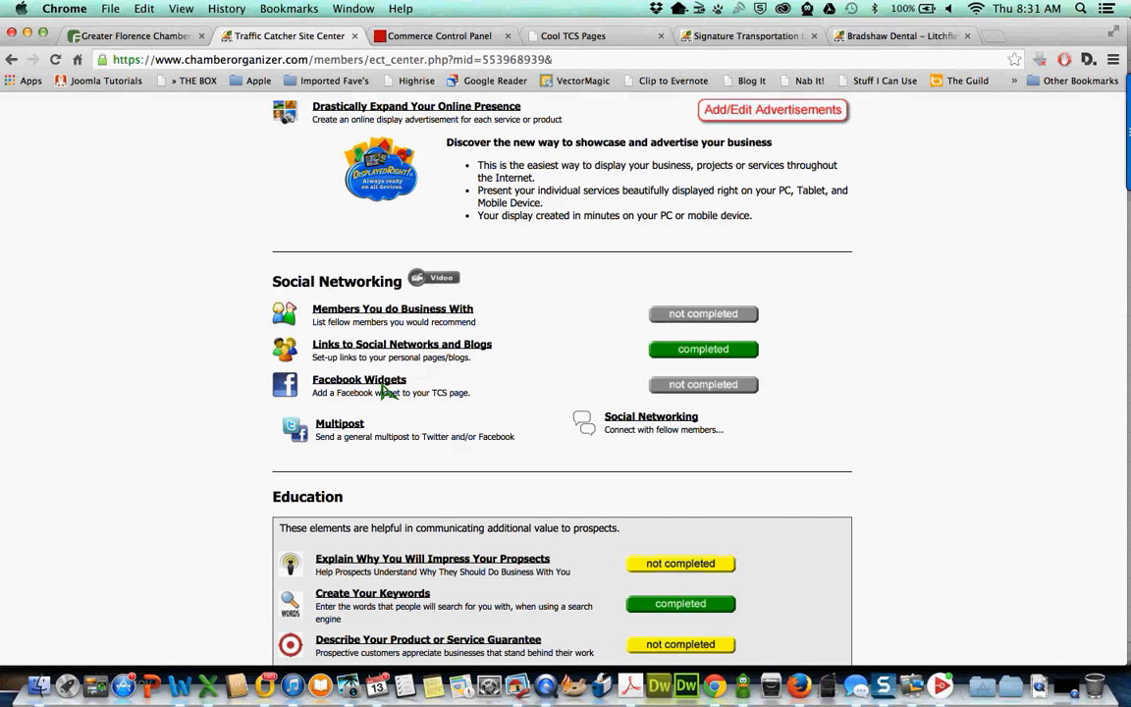
{"action": "left_click", "coordinate": [700, 393]}
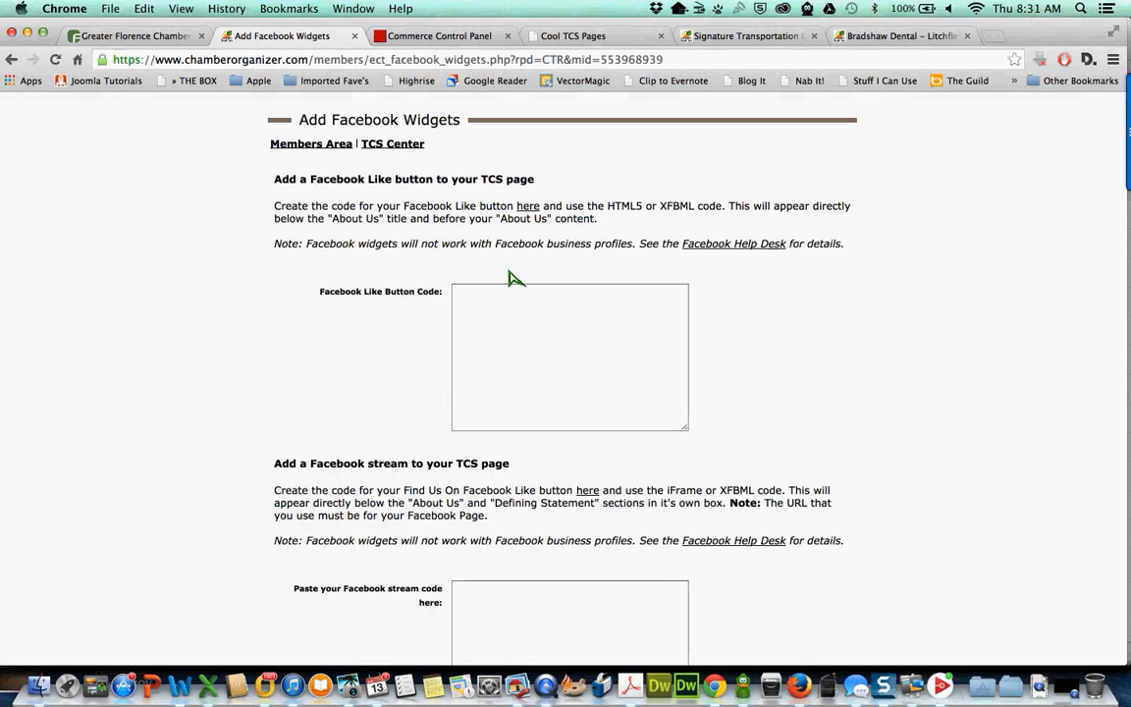
- Open Facebook's Like Box generator from the 'Add a Facebook stream' here link
{"action": "scroll", "coordinate": [471, 305], "scroll_direction": "down", "scroll_amount": 3}
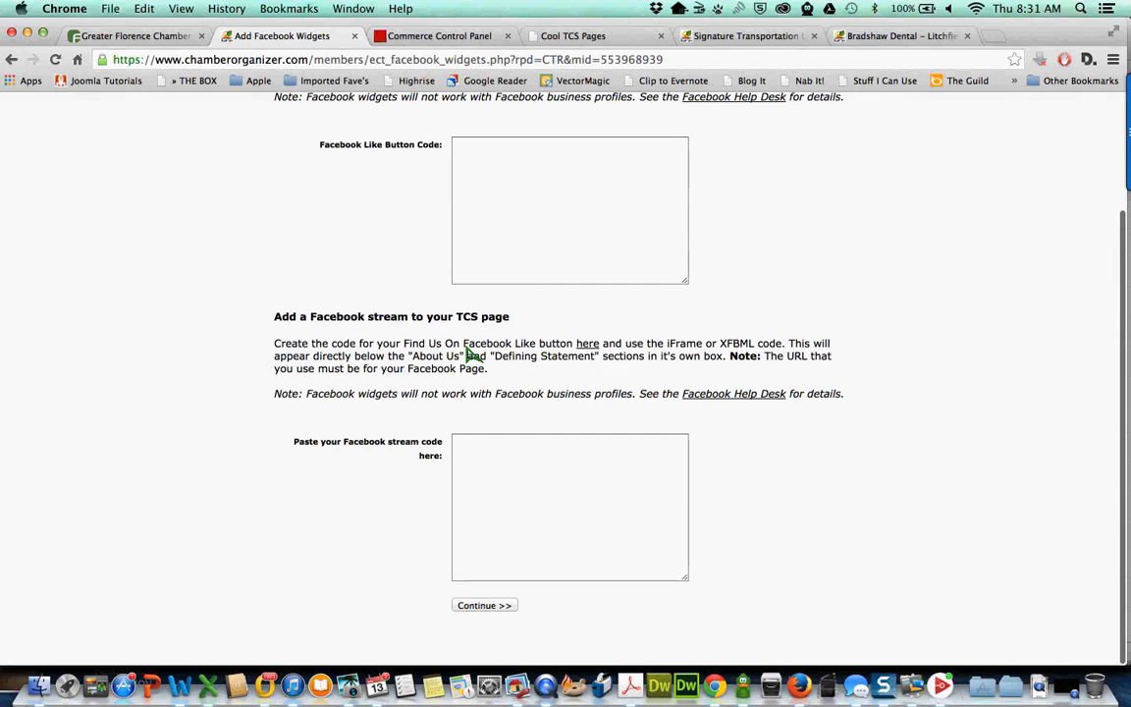
{"action": "left_click", "coordinate": [590, 348]}
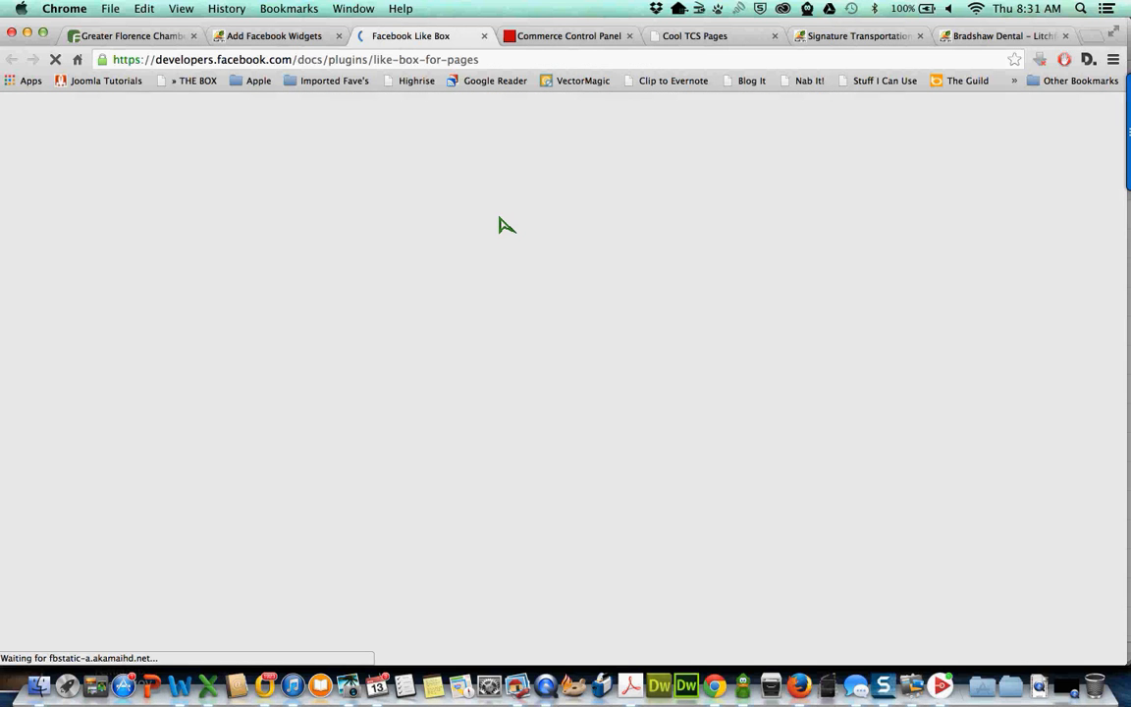
{"action": "scroll", "coordinate": [528, 307], "scroll_direction": "down", "scroll_amount": 1}
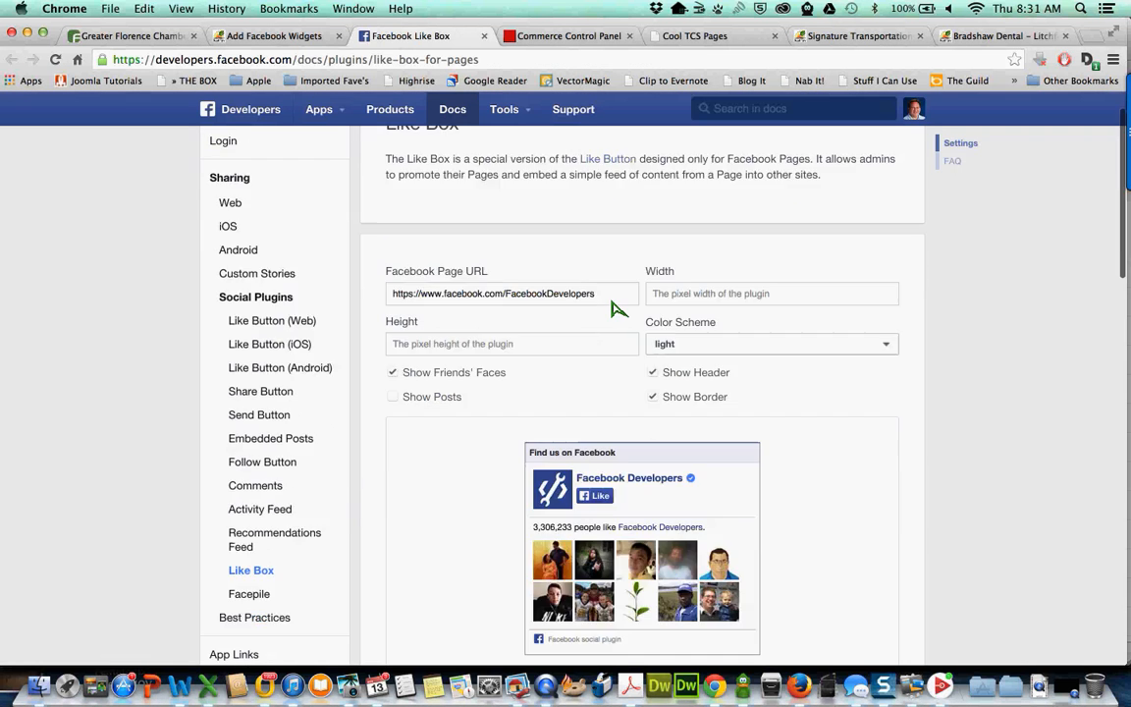
- Point the Like Box at the member's Facebook page and set its width to 440
{"action": "double_click", "coordinate": [523, 298]}
{"action": "type", "text": "pastor2youth"}
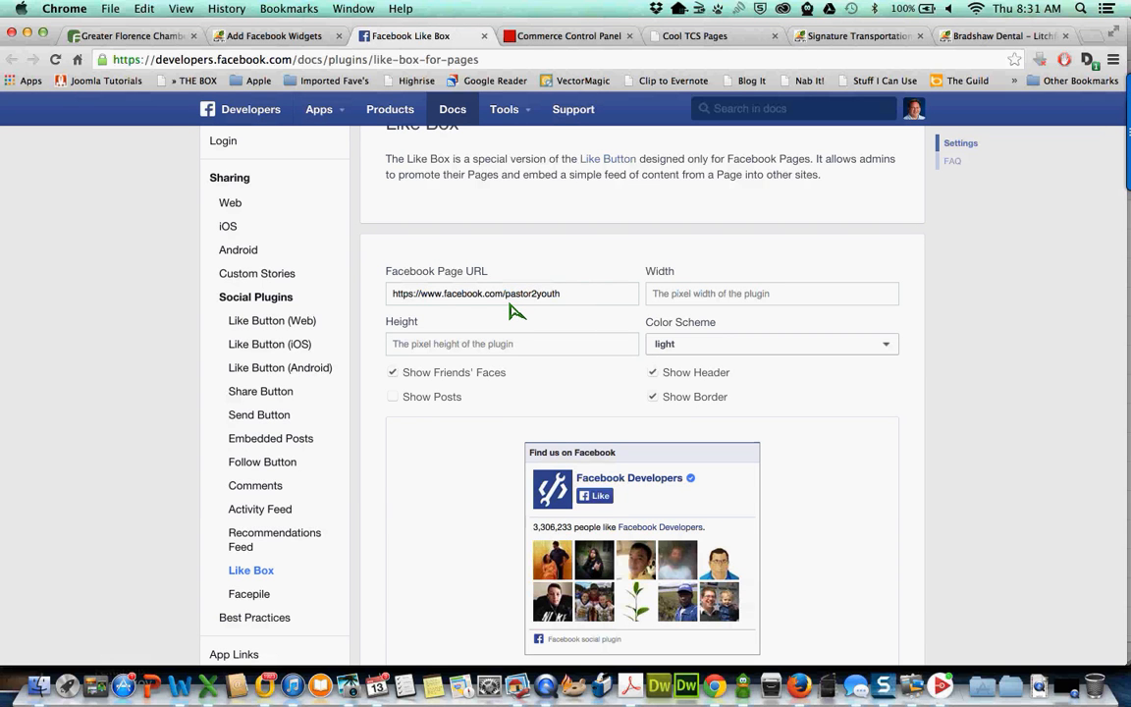
{"action": "key", "text": "Tab"}
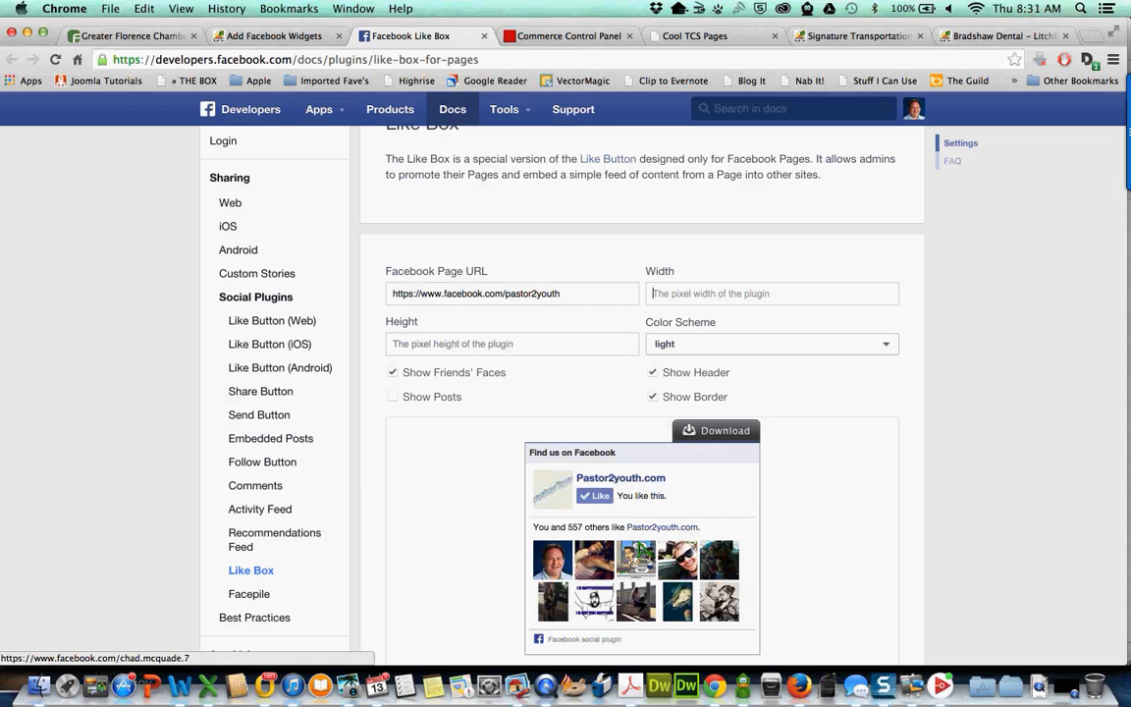
{"action": "left_click", "coordinate": [672, 299]}
{"action": "type", "text": "440"}
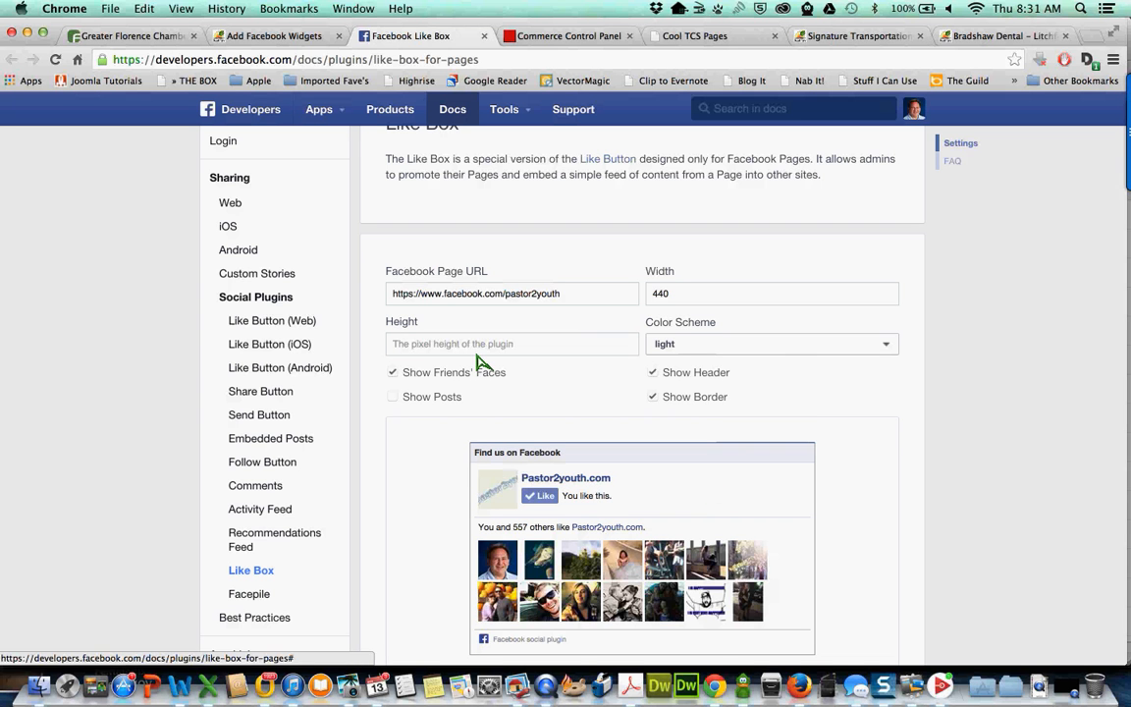
- Keep the light colour scheme, leave Show Posts off, and generate the Like Box code
{"action": "scroll", "coordinate": [568, 321], "scroll_direction": "down", "scroll_amount": 2}
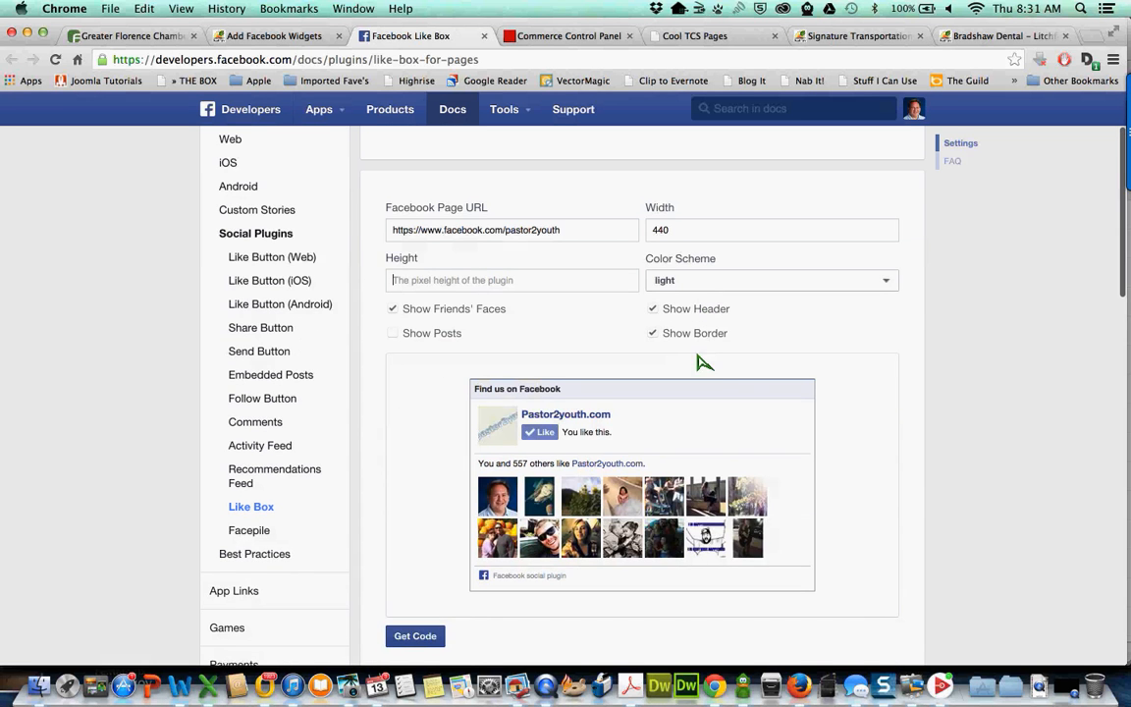
{"action": "left_click", "coordinate": [701, 279]}
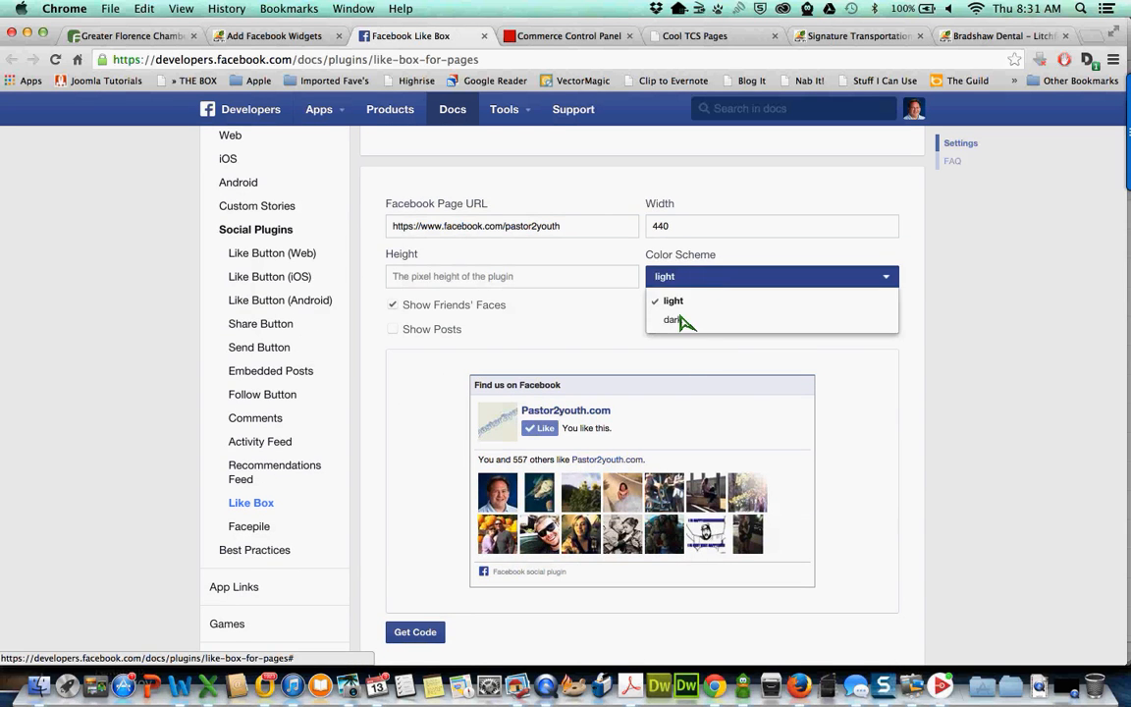
{"action": "left_click", "coordinate": [684, 321]}
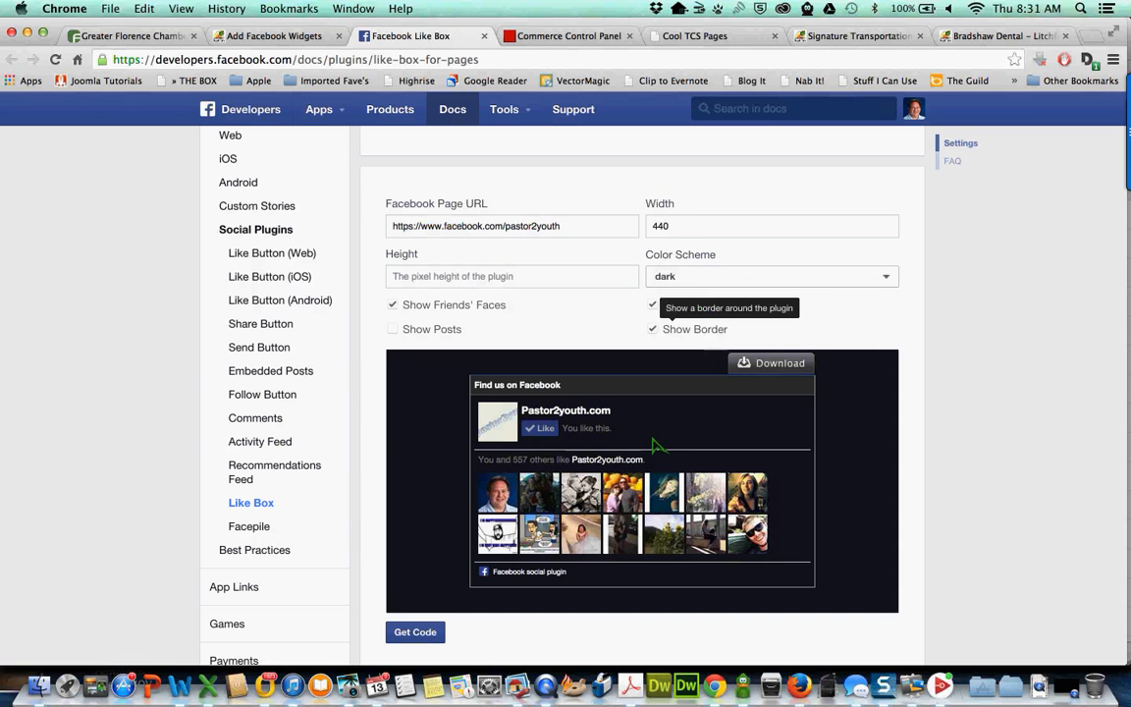
{"action": "left_click", "coordinate": [684, 284]}
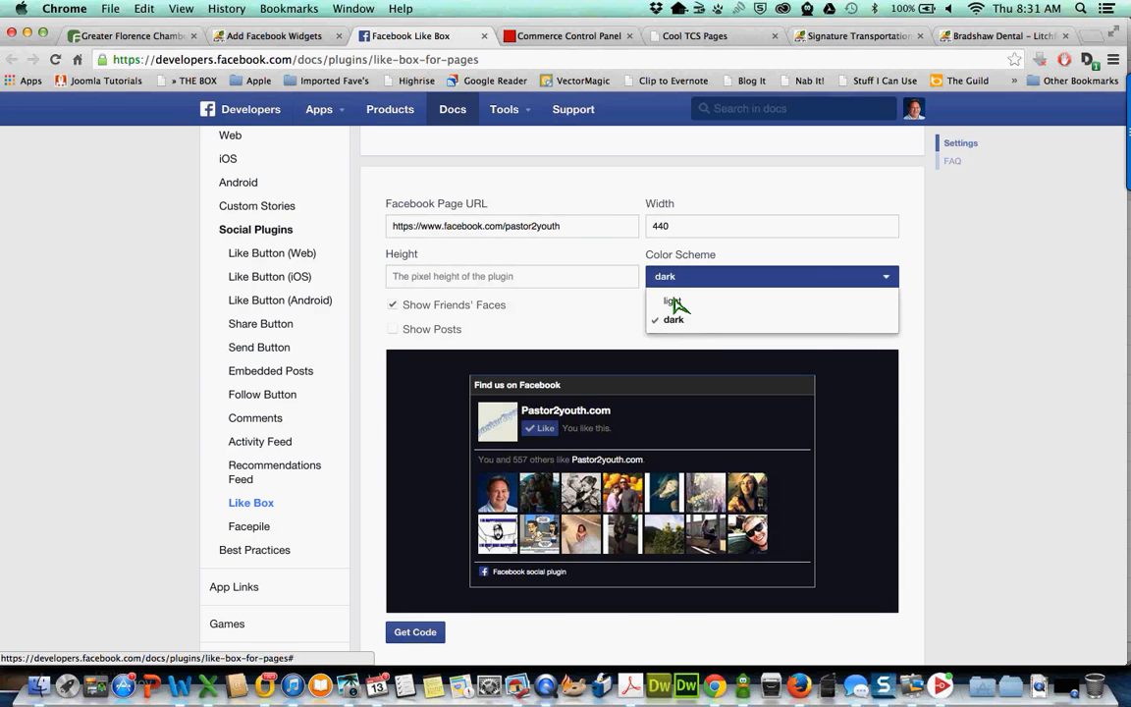
{"action": "left_click", "coordinate": [673, 301]}
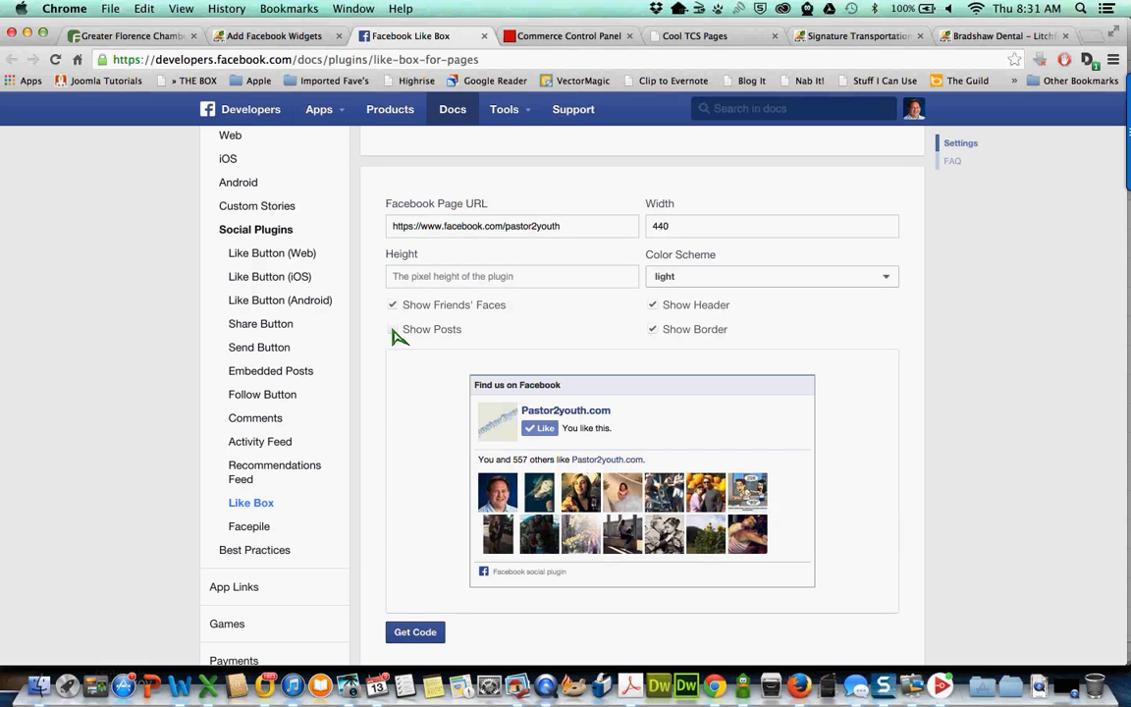
{"action": "left_click", "coordinate": [393, 331]}
{"action": "scroll", "coordinate": [601, 457], "scroll_direction": "down", "scroll_amount": 2}
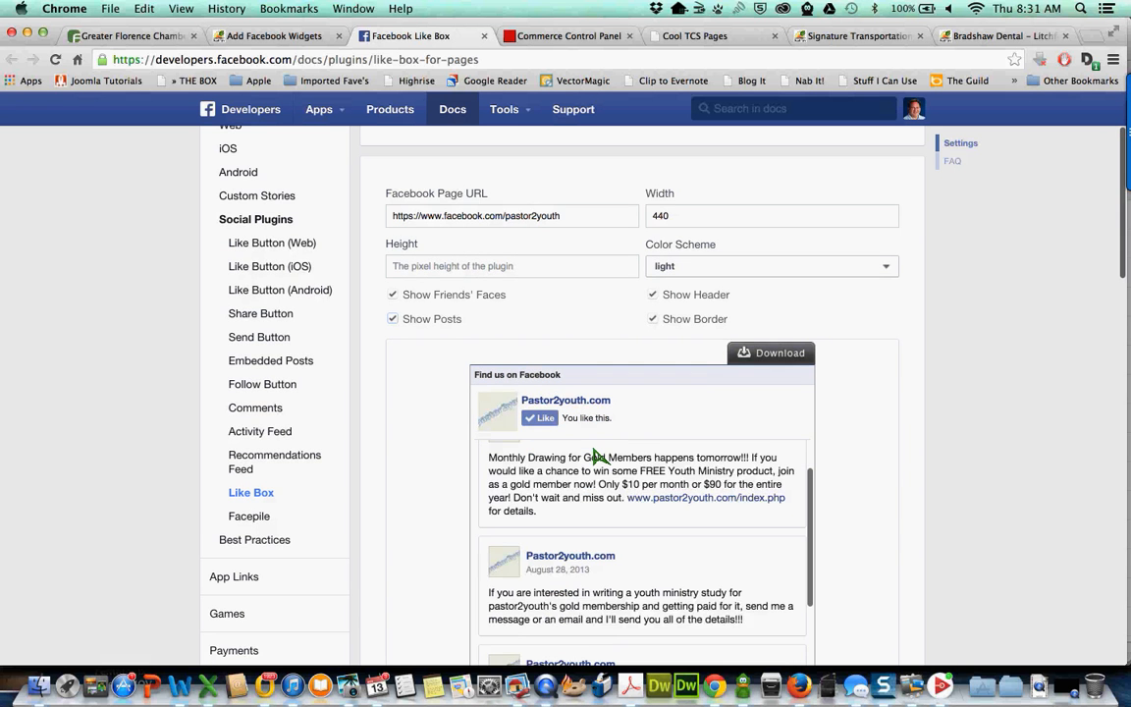
{"action": "scroll", "coordinate": [594, 454], "scroll_direction": "down", "scroll_amount": 2}
{"action": "scroll", "coordinate": [594, 454], "scroll_direction": "up", "scroll_amount": 5}
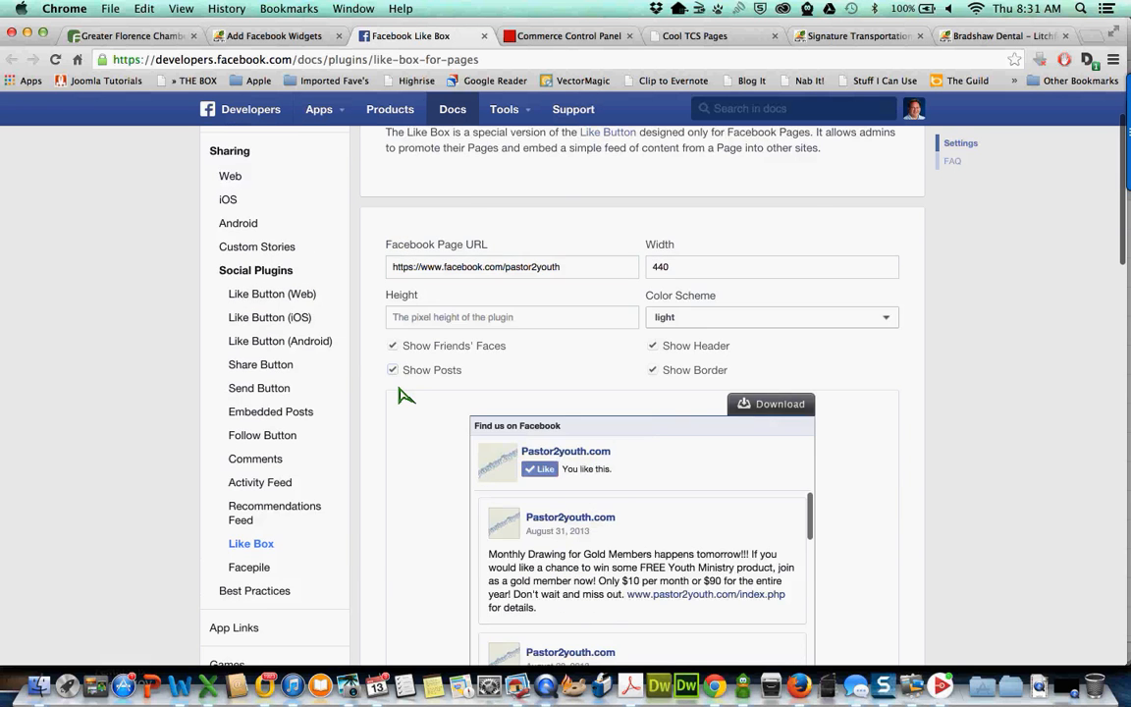
{"action": "left_click", "coordinate": [393, 420]}
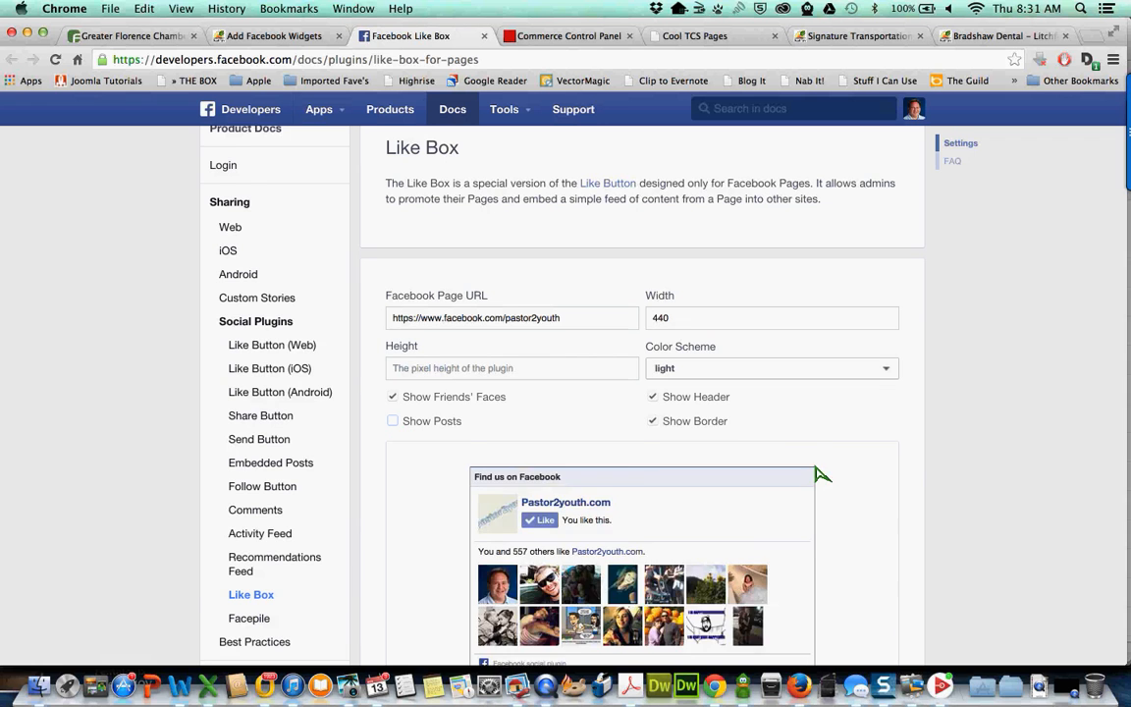
{"action": "scroll", "coordinate": [914, 467], "scroll_direction": "down", "scroll_amount": 2}
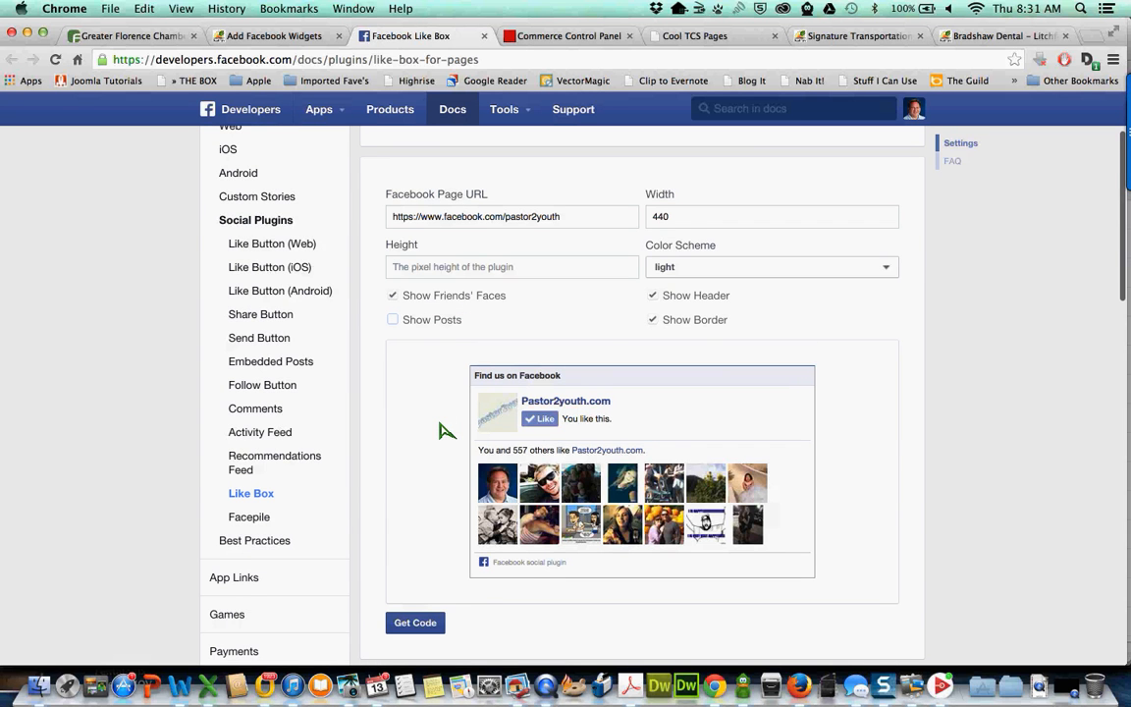
{"action": "scroll", "coordinate": [444, 431], "scroll_direction": "down", "scroll_amount": 2}
{"action": "left_click", "coordinate": [421, 552]}
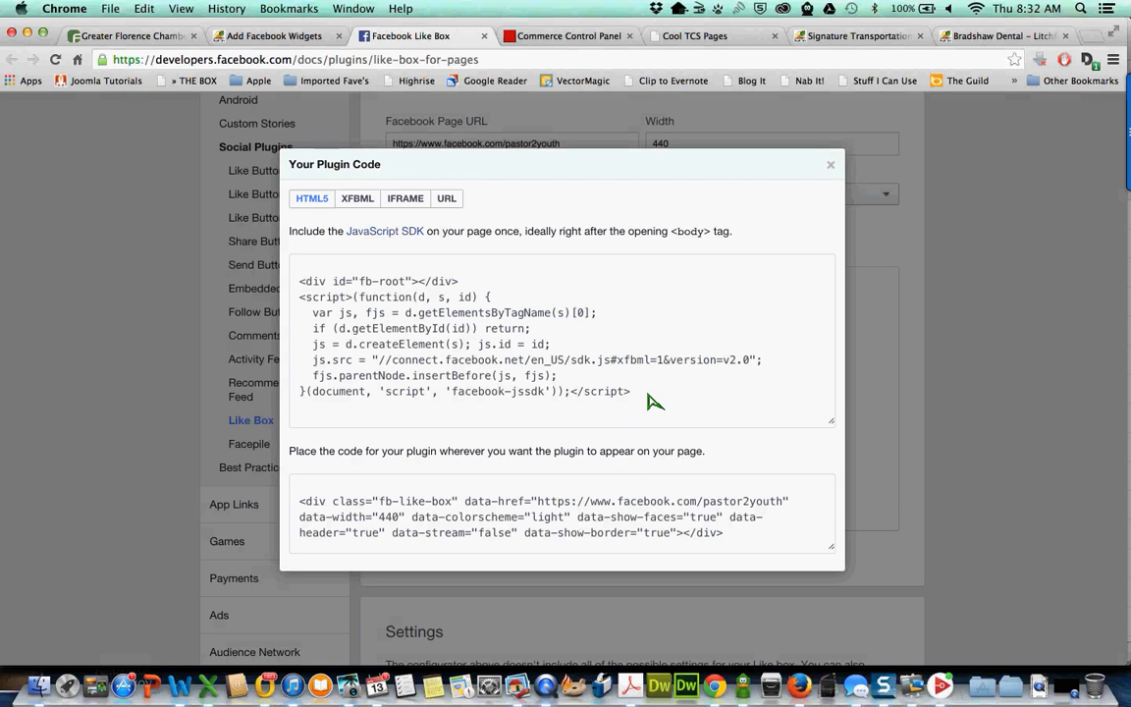
- Paste the SDK script and Like Box div code into the Facebook stream box and submit
{"action": "left_click", "coordinate": [653, 401]}
{"action": "key", "text": "super+c"}
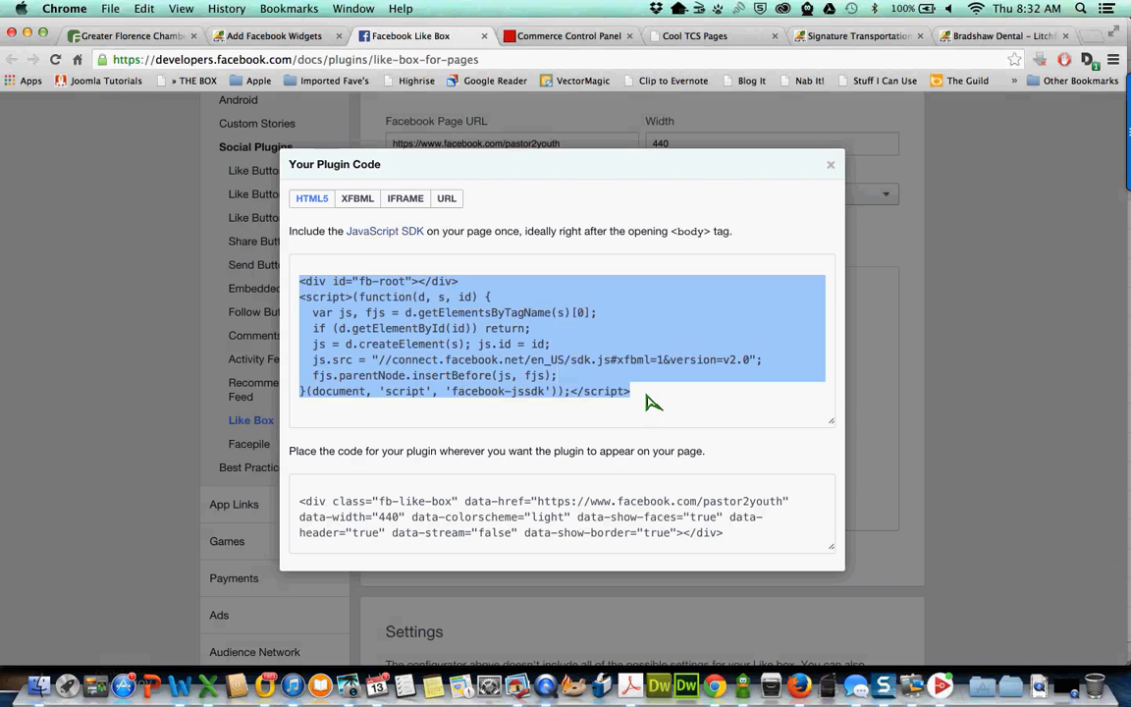
{"action": "left_click", "coordinate": [265, 35]}
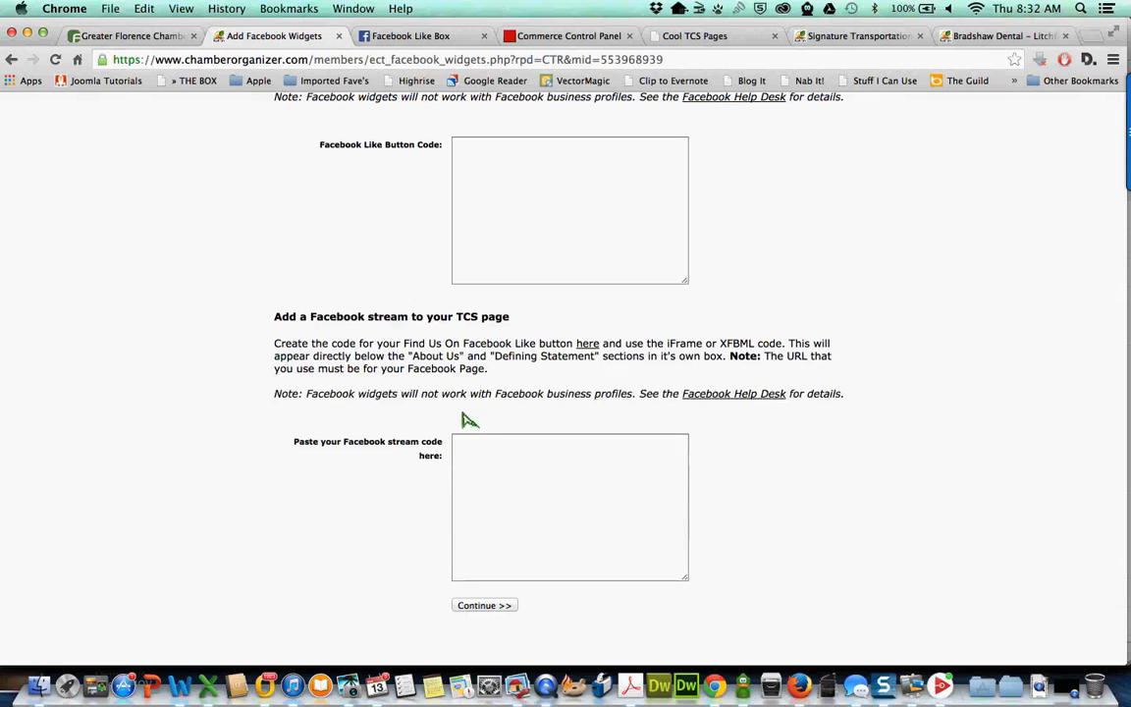
{"action": "left_click", "coordinate": [527, 494]}
{"action": "key", "text": "super+v"}
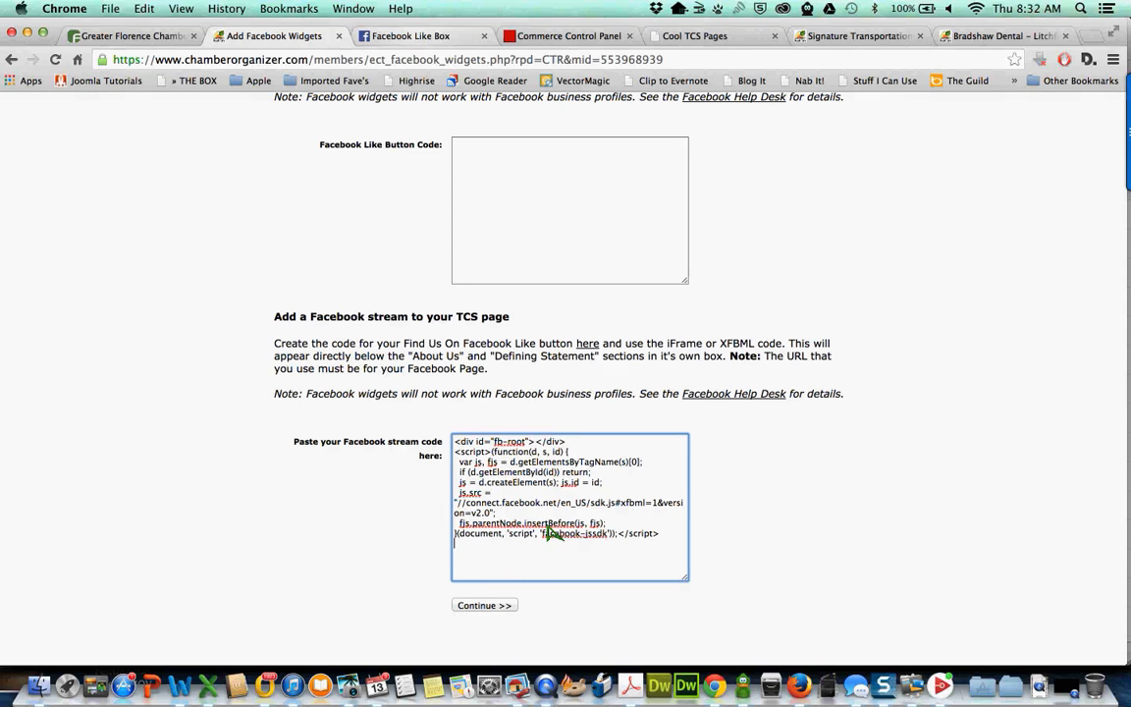
{"action": "key", "text": "ctrl+Tab"}
{"action": "left_click", "coordinate": [566, 487]}
{"action": "key", "text": "super+c"}
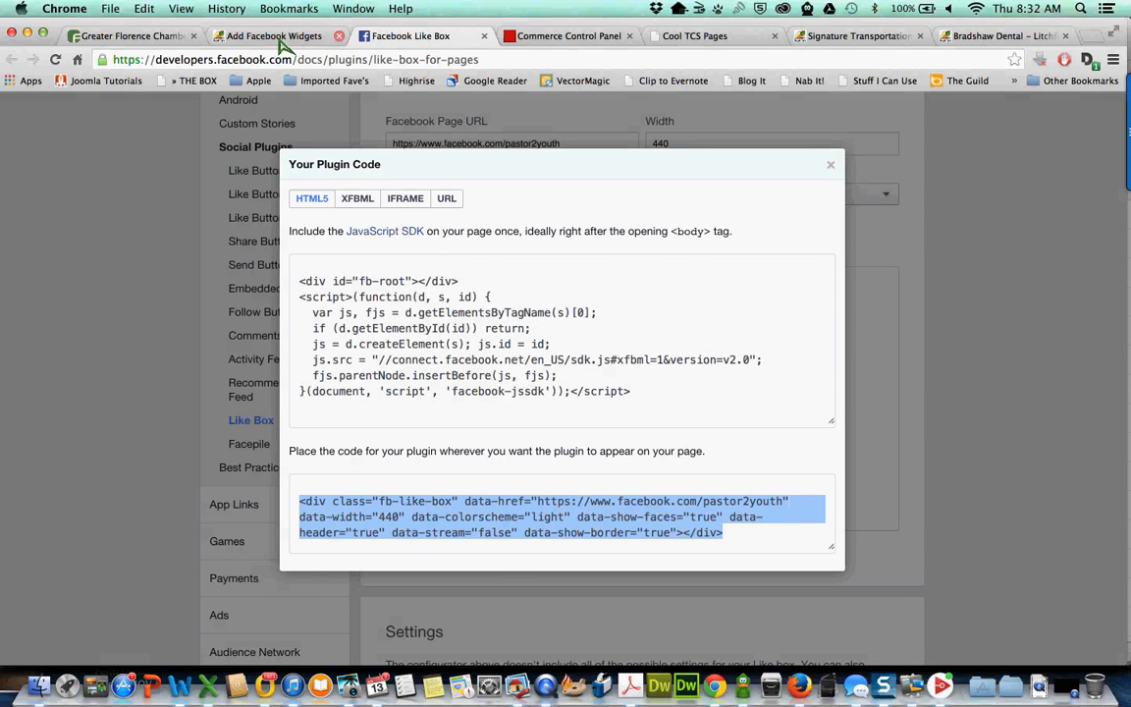
{"action": "key", "text": "ctrl+shift+Tab"}
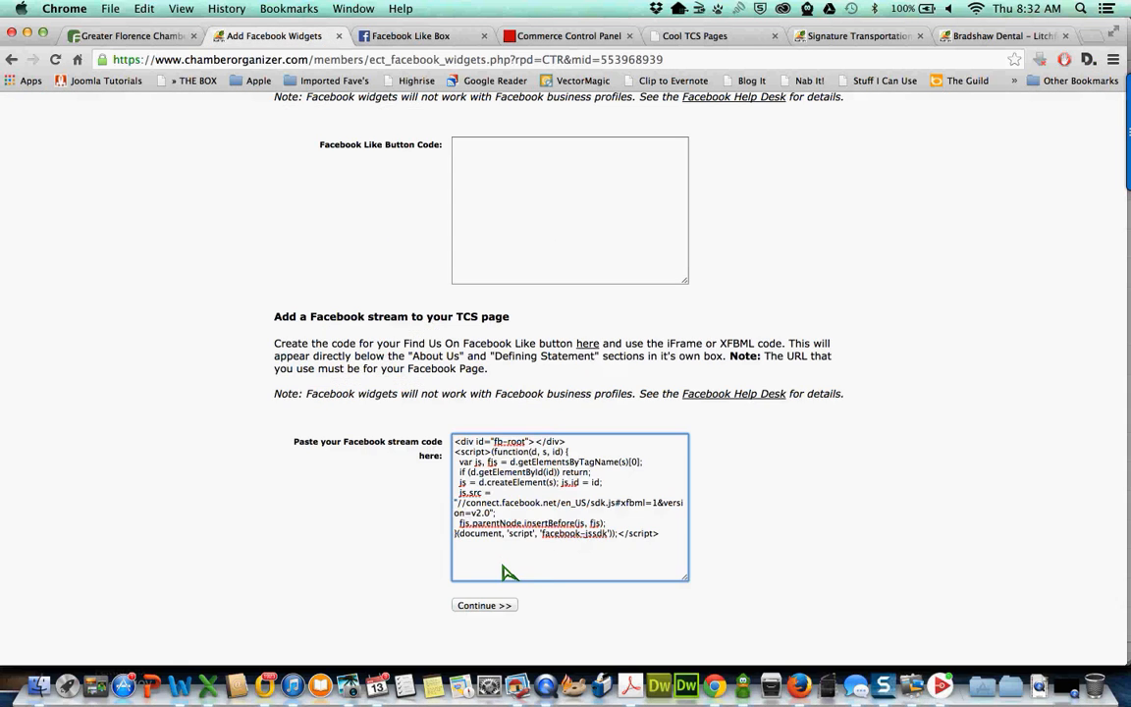
{"action": "key", "text": "super+v"}
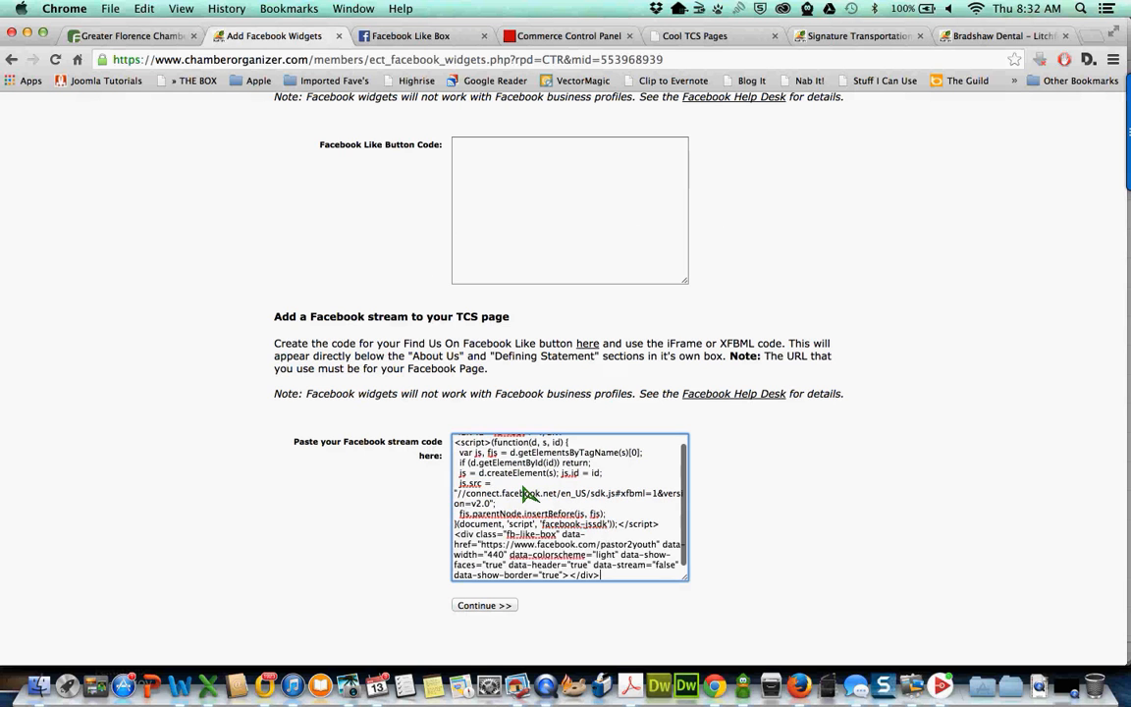
{"action": "left_click", "coordinate": [484, 606]}
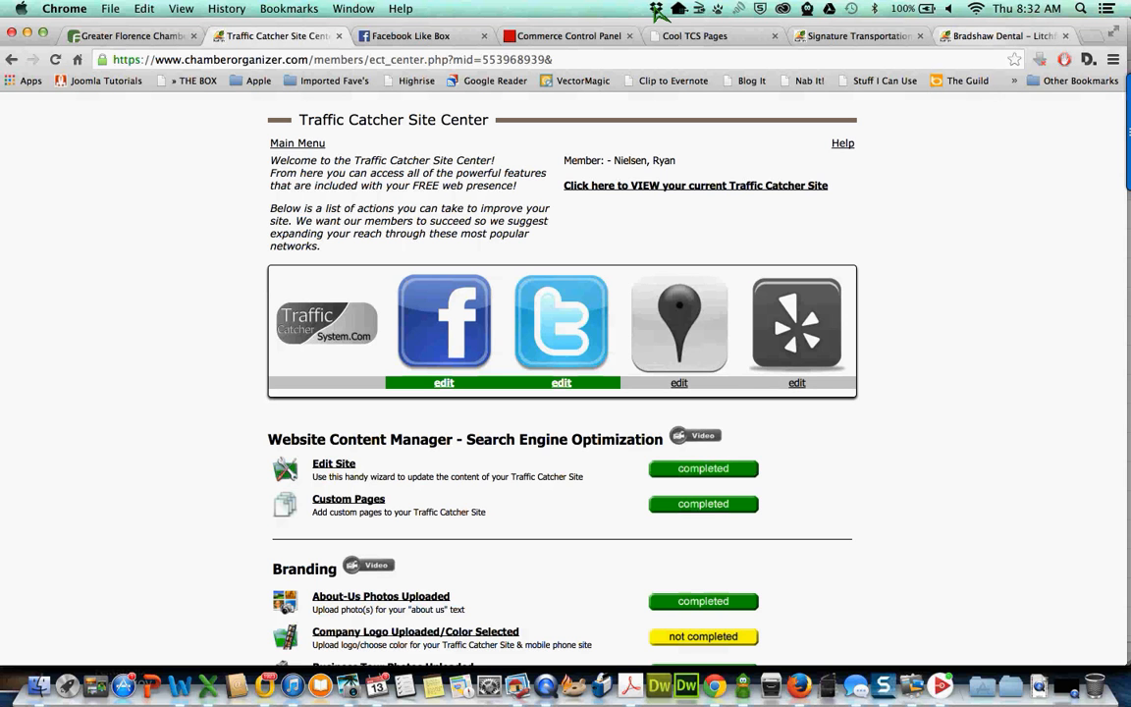
- Copy the Bradshaw Dental site address and load it in a new Firefox tab
{"action": "key", "text": "super+9"}
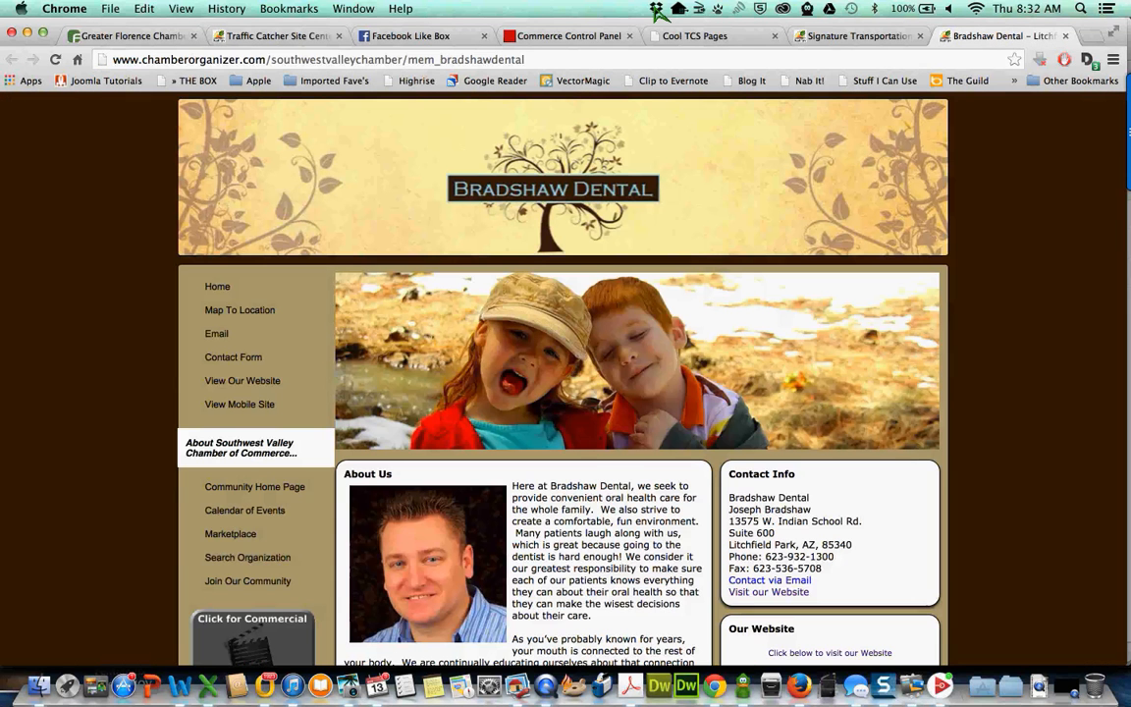
{"action": "left_click", "coordinate": [563, 64]}
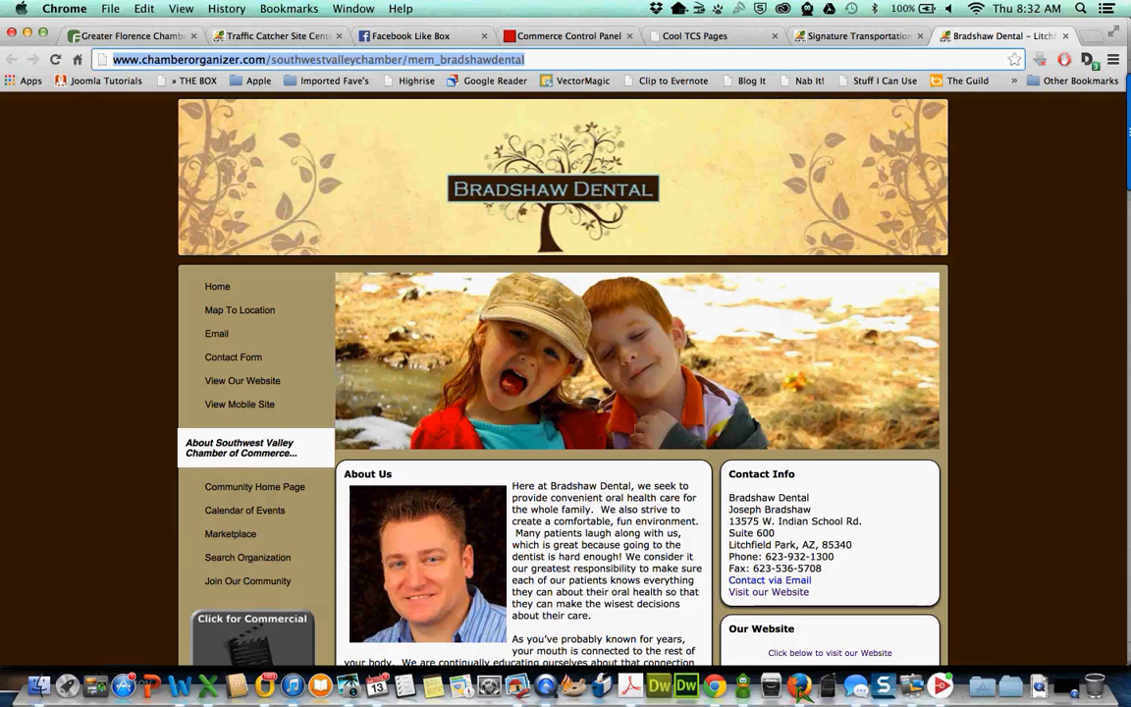
{"action": "left_click", "coordinate": [797, 666]}
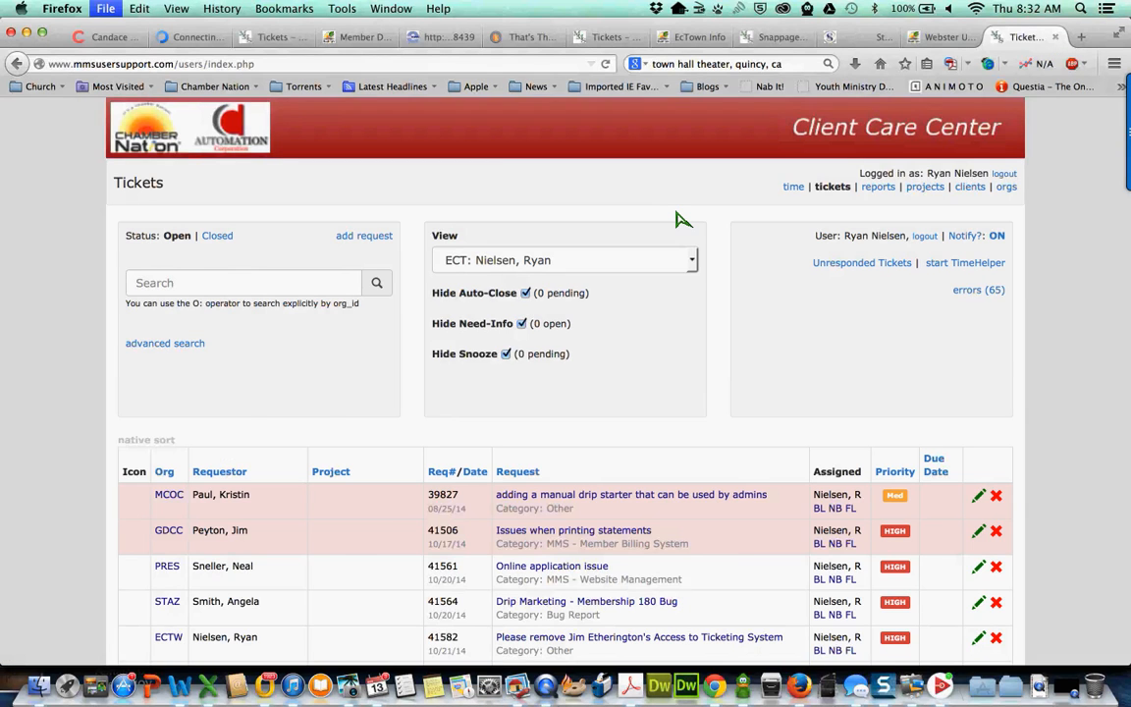
{"action": "key", "text": "super+t"}
{"action": "key", "text": "super+v"}
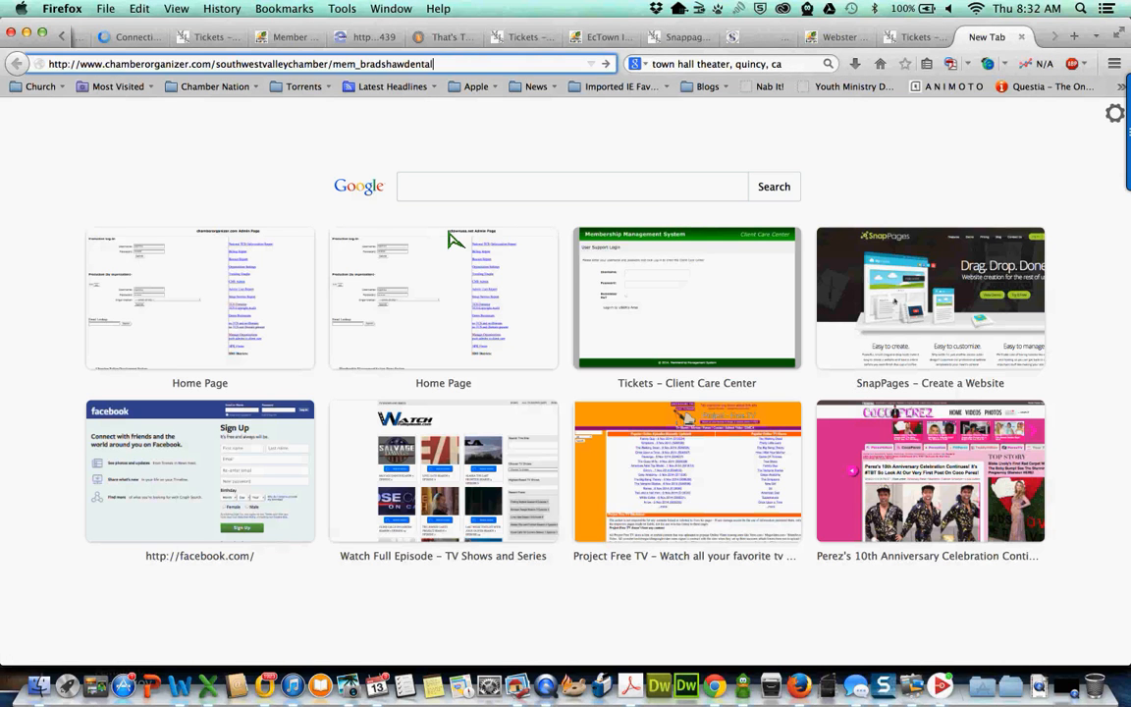
{"action": "key", "text": "Return"}
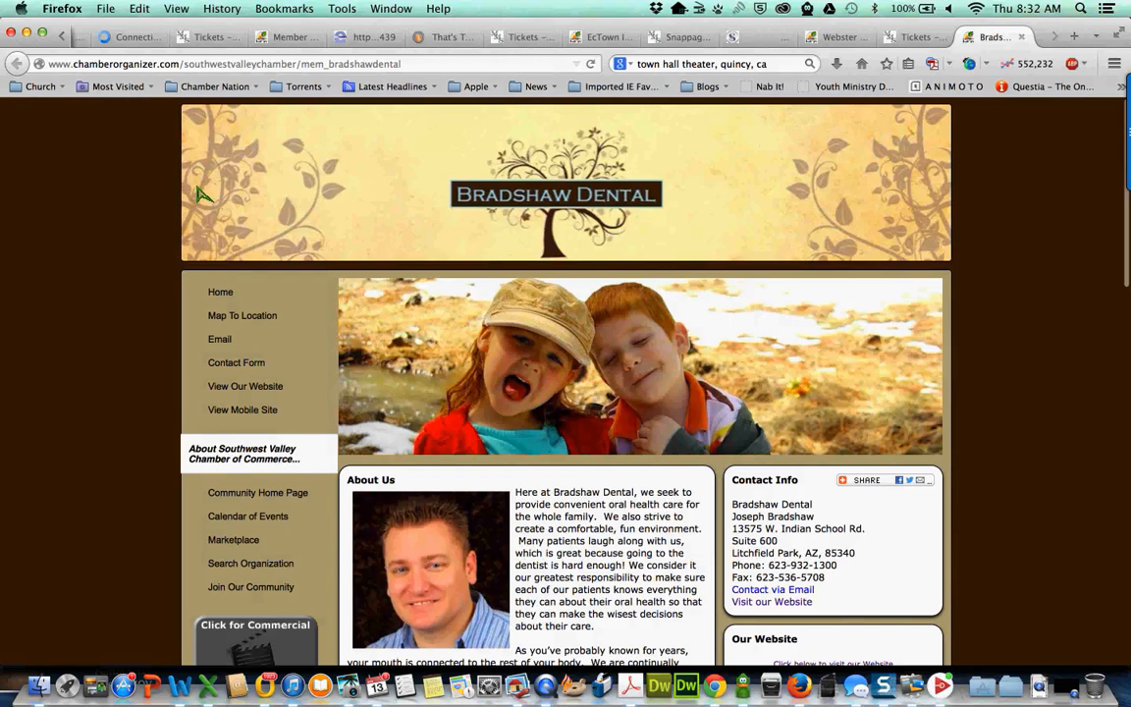
- Scroll down to Bradshaw Dental's Find us on Facebook box, then return to Chrome
{"action": "scroll", "coordinate": [202, 194], "scroll_direction": "down", "scroll_amount": 4}
{"action": "scroll", "coordinate": [201, 195], "scroll_direction": "down", "scroll_amount": 12}
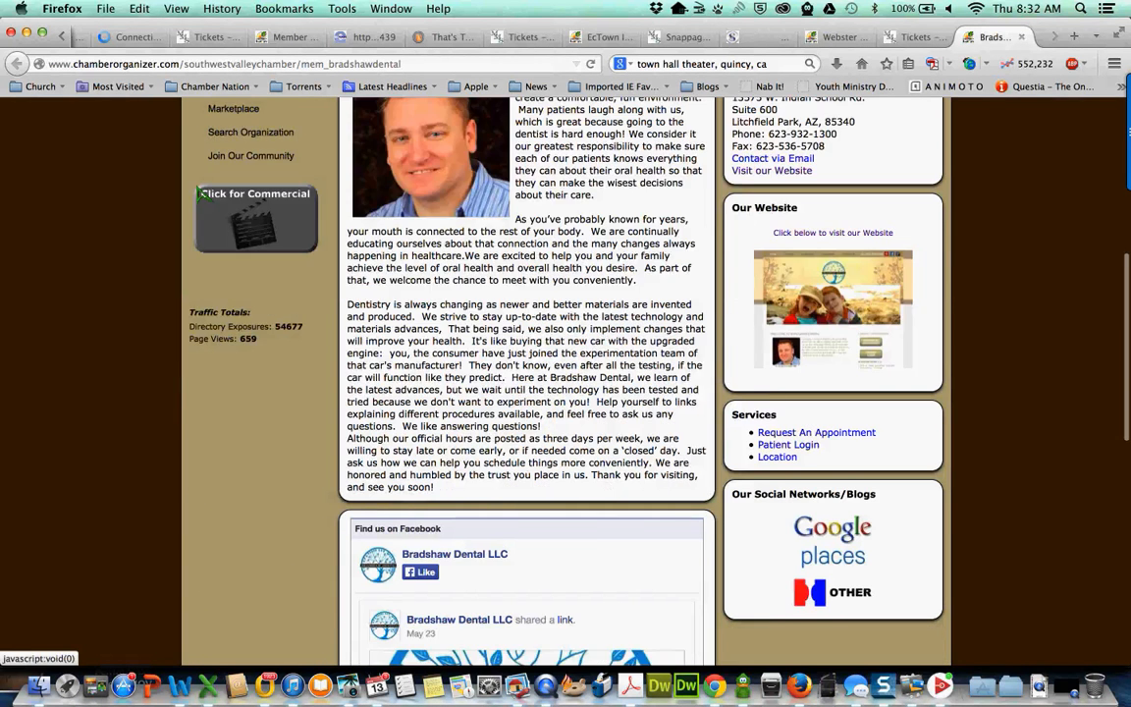
{"action": "scroll", "coordinate": [506, 372], "scroll_direction": "down", "scroll_amount": 2}
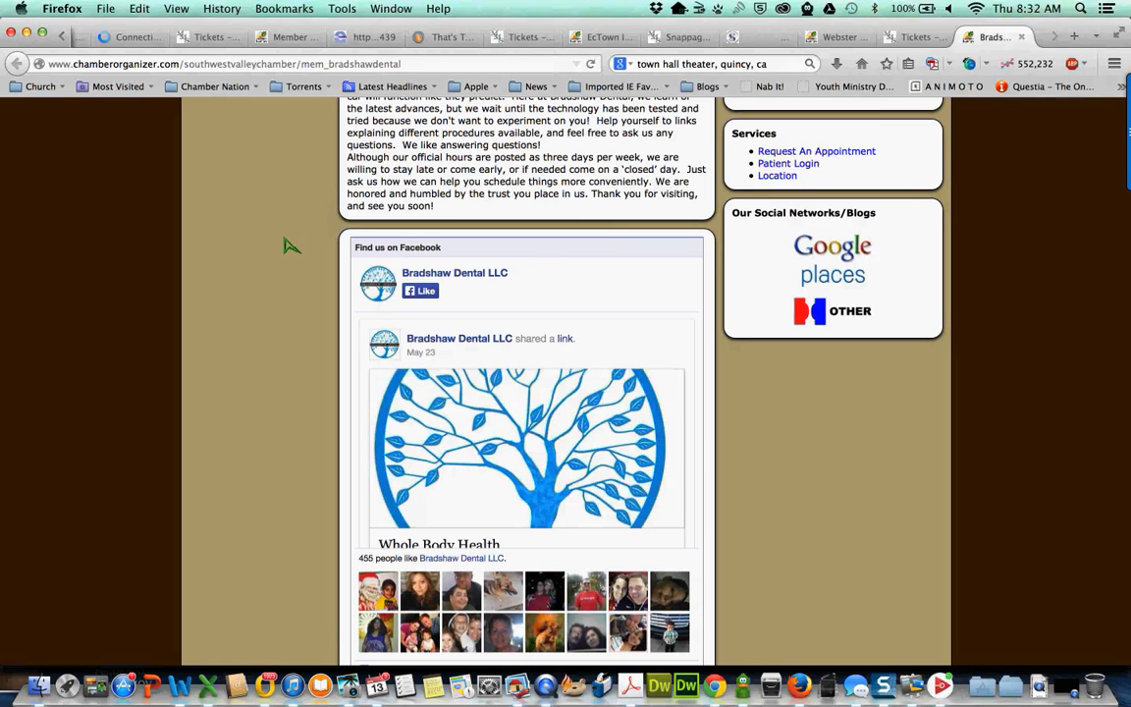
{"action": "scroll", "coordinate": [290, 263], "scroll_direction": "down", "scroll_amount": 2}
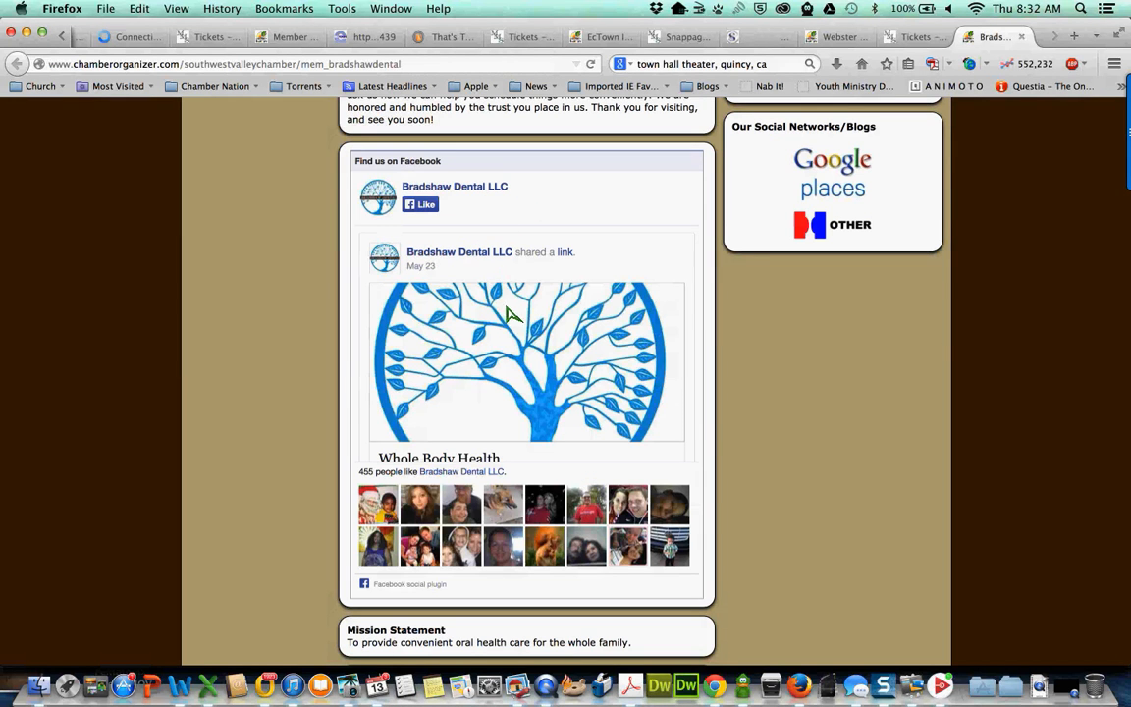
{"action": "scroll", "coordinate": [510, 319], "scroll_direction": "down", "scroll_amount": 1}
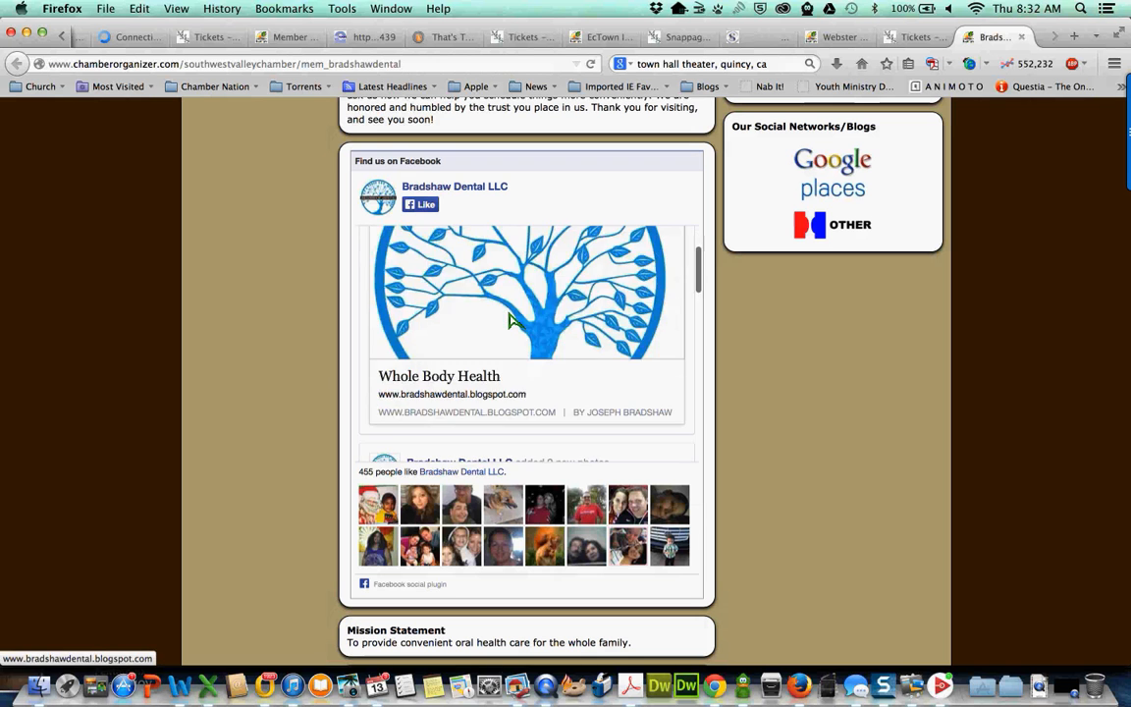
{"action": "scroll", "coordinate": [510, 319], "scroll_direction": "down", "scroll_amount": 5}
{"action": "scroll", "coordinate": [511, 319], "scroll_direction": "down", "scroll_amount": 5}
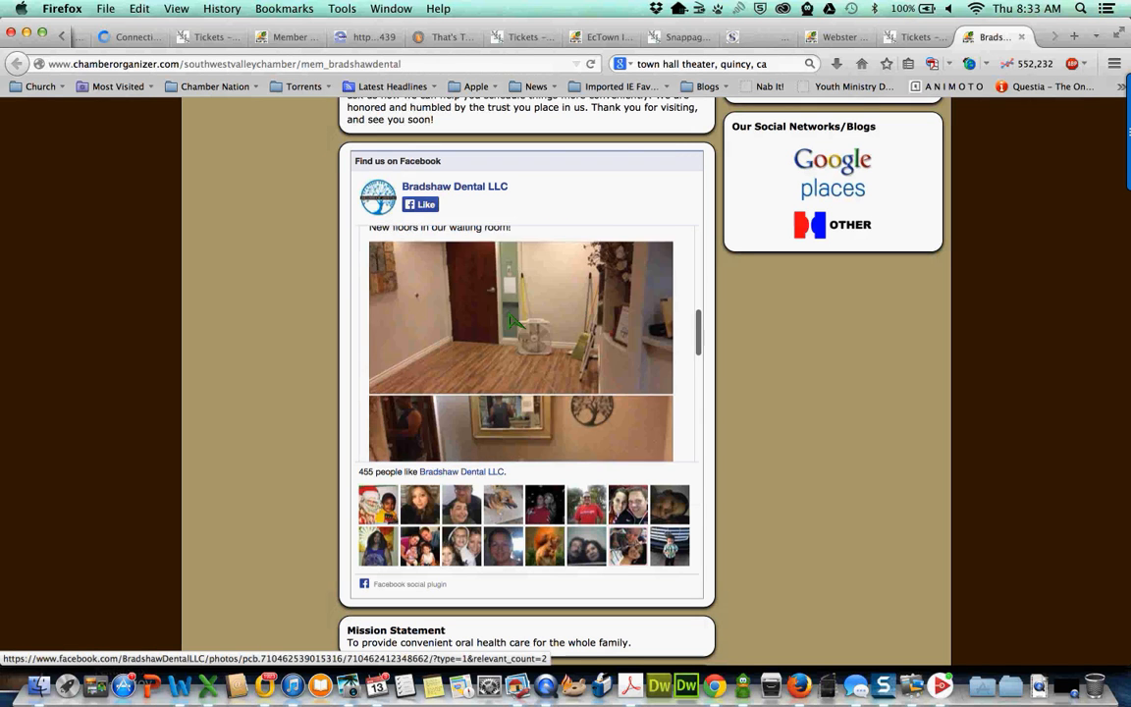
{"action": "scroll", "coordinate": [510, 321], "scroll_direction": "down", "scroll_amount": 3}
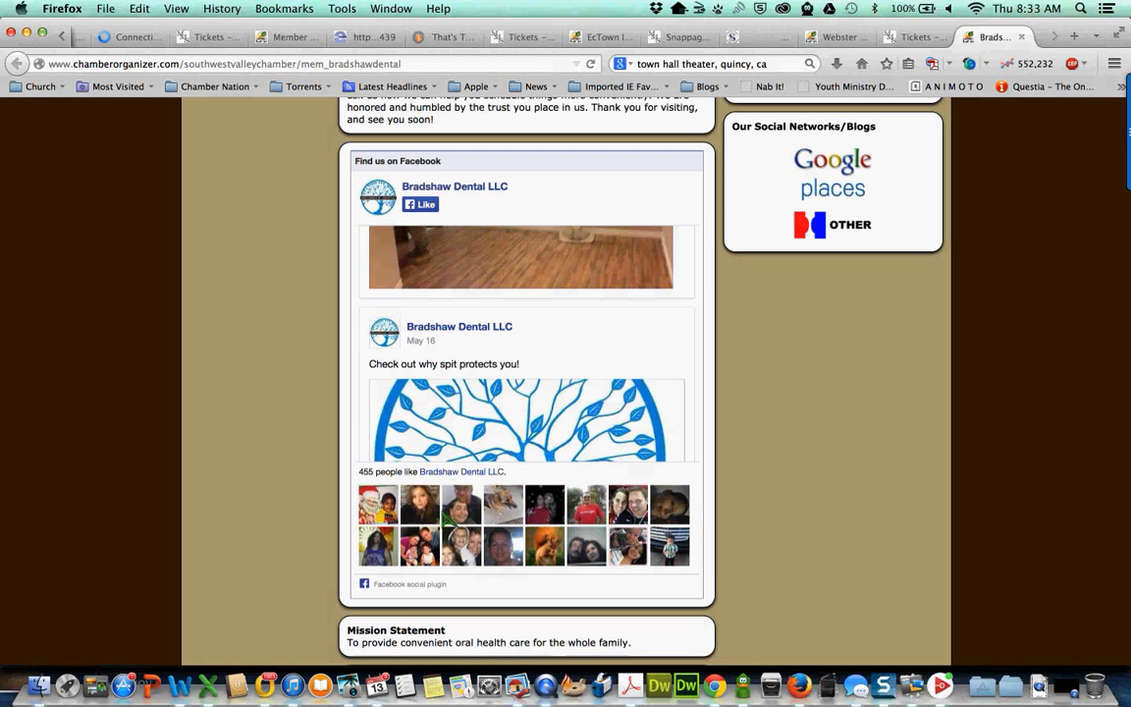
{"action": "scroll", "coordinate": [528, 413], "scroll_direction": "down", "scroll_amount": 2}
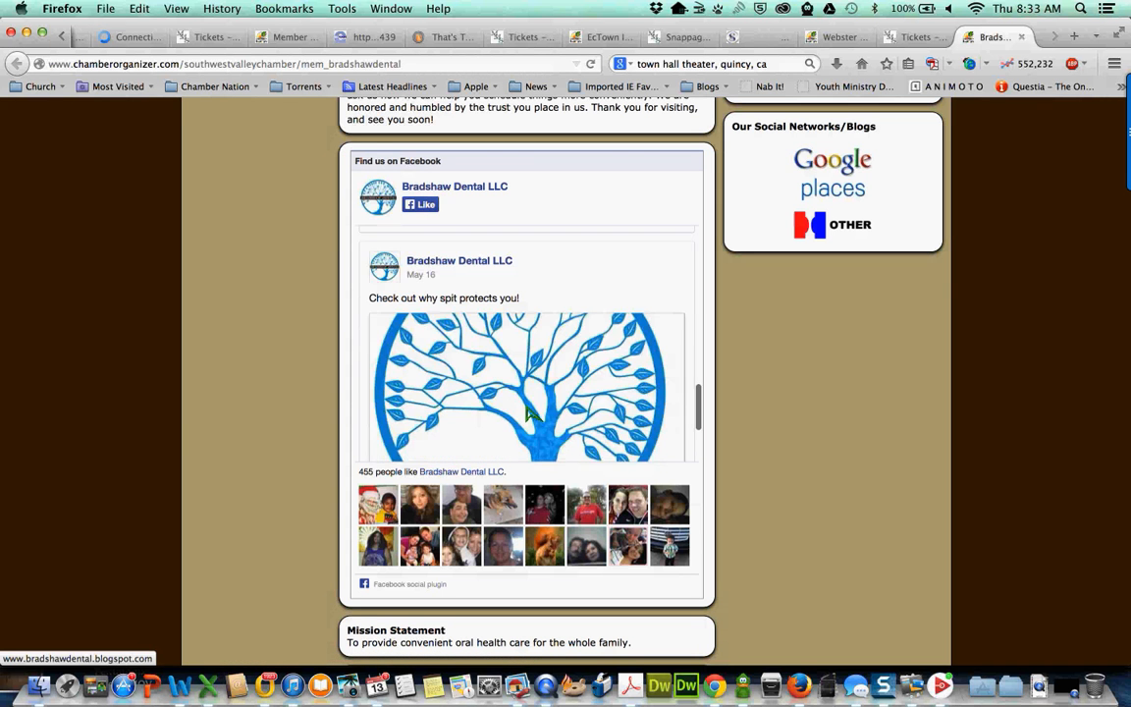
{"action": "scroll", "coordinate": [527, 414], "scroll_direction": "down", "scroll_amount": 2}
{"action": "scroll", "coordinate": [801, 447], "scroll_direction": "down", "scroll_amount": 5}
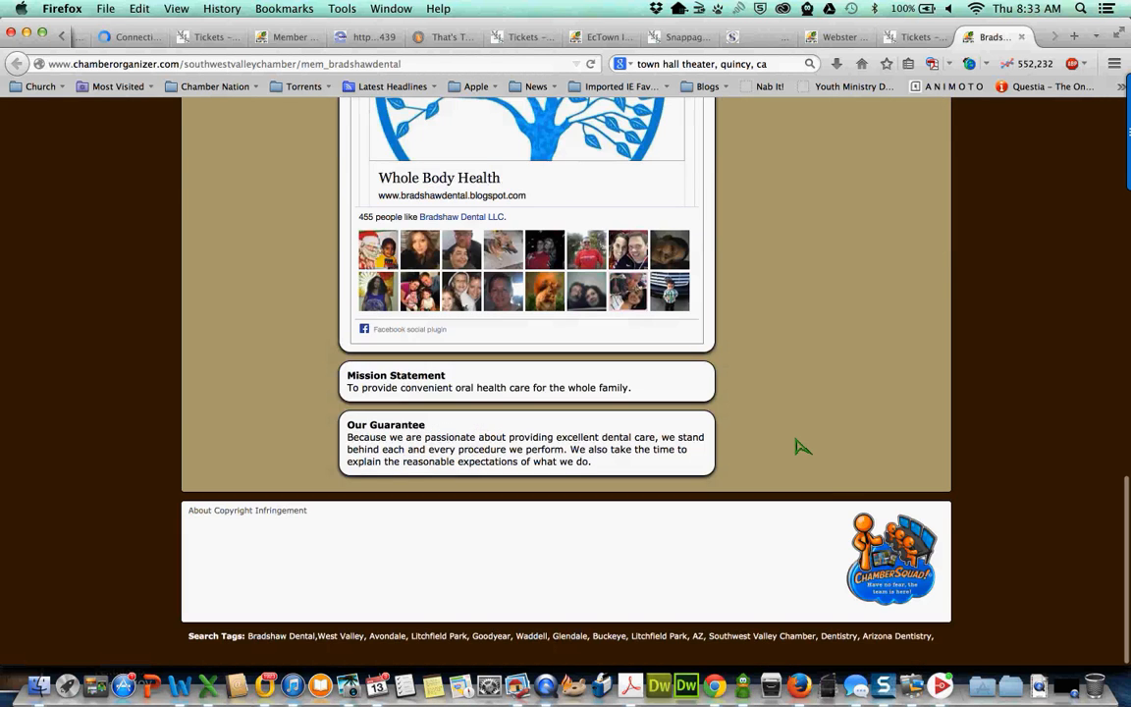
{"action": "scroll", "coordinate": [800, 447], "scroll_direction": "up", "scroll_amount": 10}
{"action": "scroll", "coordinate": [800, 446], "scroll_direction": "up", "scroll_amount": 5}
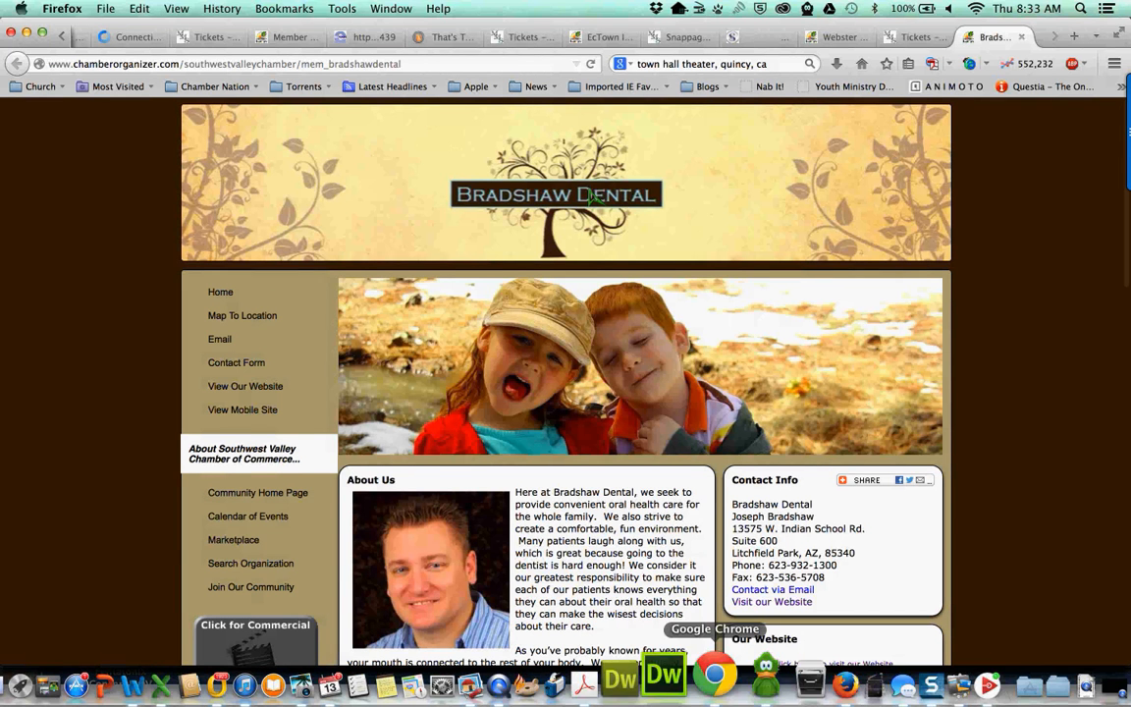
{"action": "left_click", "coordinate": [715, 676]}
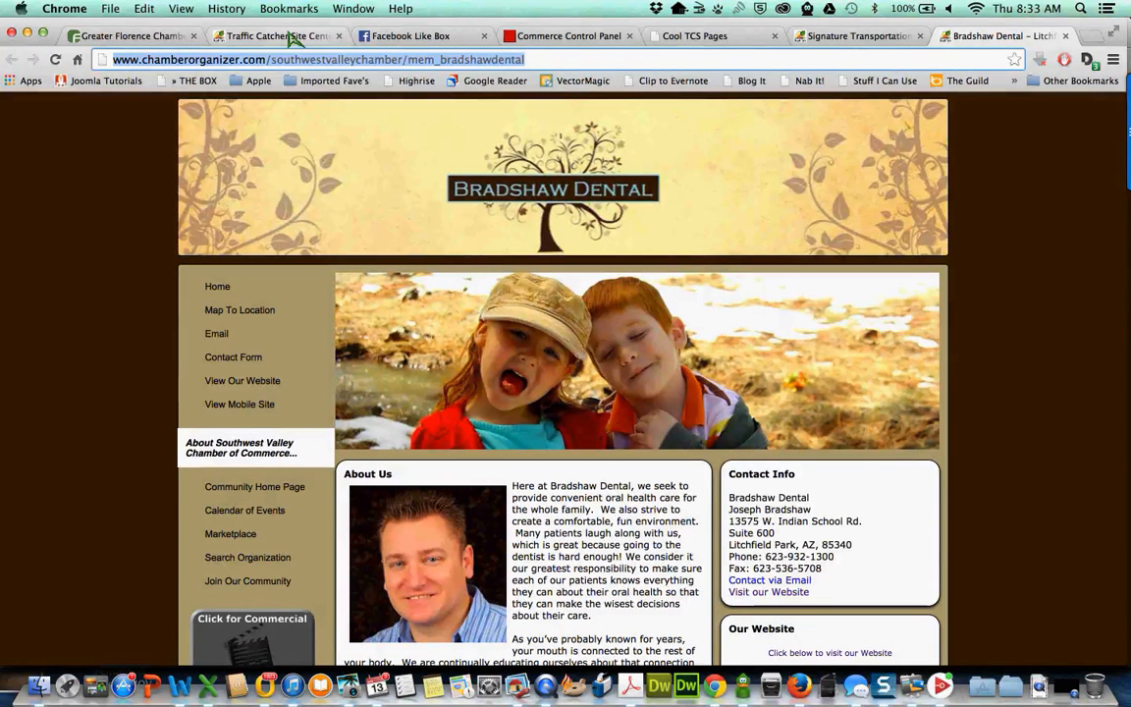
- Close the Facebook Like Box tab and return to the Traffic Catcher Site Center
{"action": "left_click", "coordinate": [412, 36]}
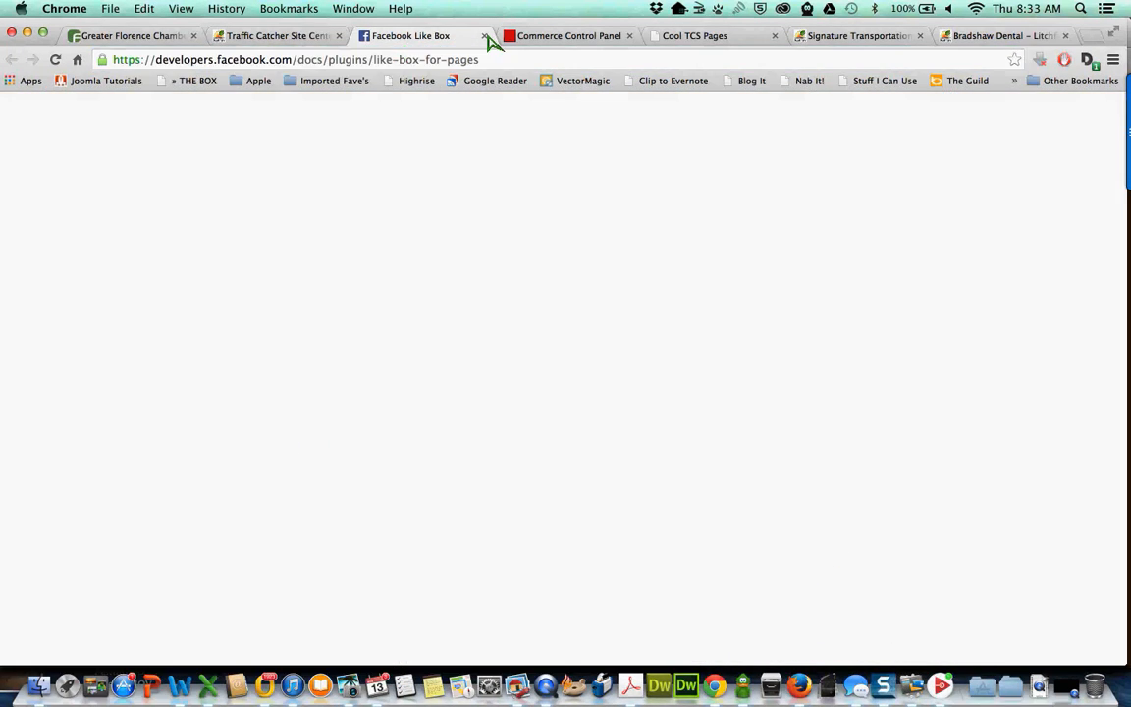
{"action": "left_click", "coordinate": [485, 36]}
{"action": "left_click", "coordinate": [298, 36]}
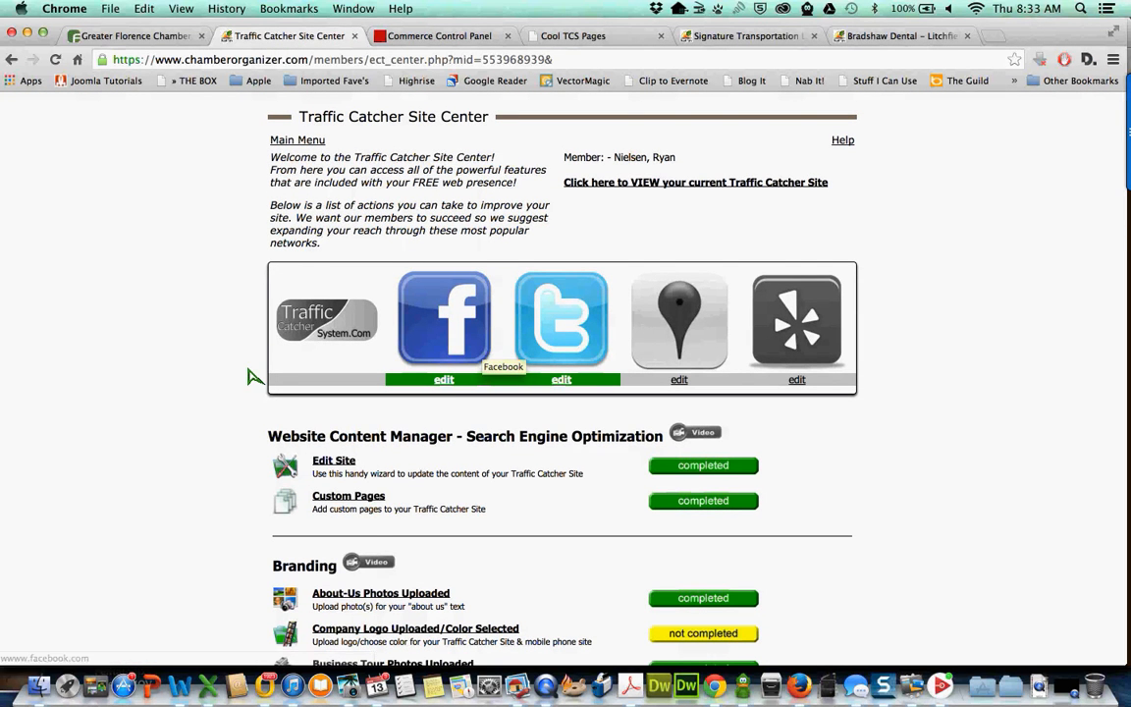
- Scroll through the Site Center checklist, then switch to the Bradshaw Dental tab
{"action": "scroll", "coordinate": [248, 376], "scroll_direction": "down", "scroll_amount": 5}
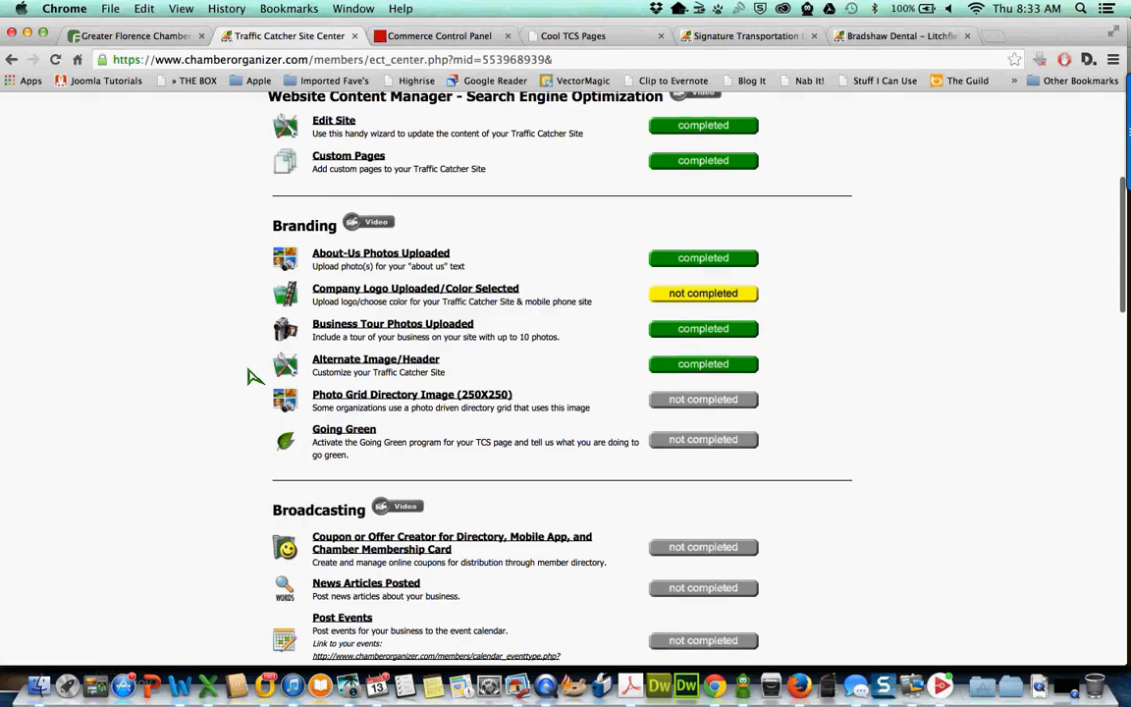
{"action": "scroll", "coordinate": [252, 377], "scroll_direction": "down", "scroll_amount": 1}
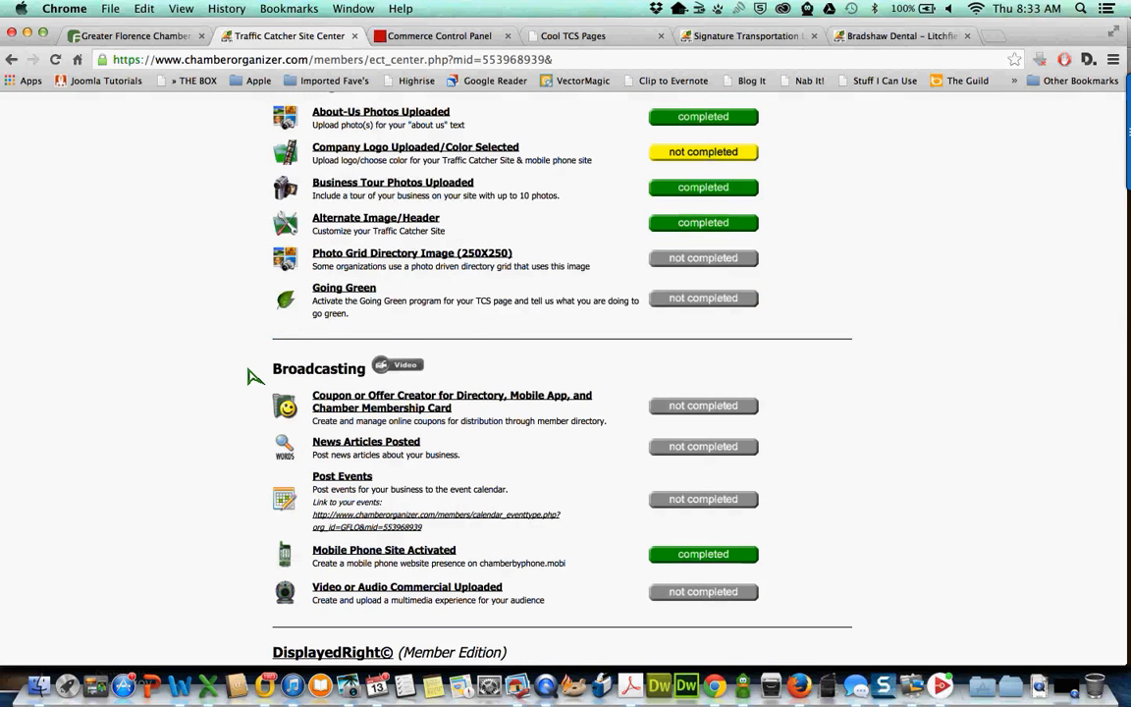
{"action": "scroll", "coordinate": [252, 376], "scroll_direction": "down", "scroll_amount": 2}
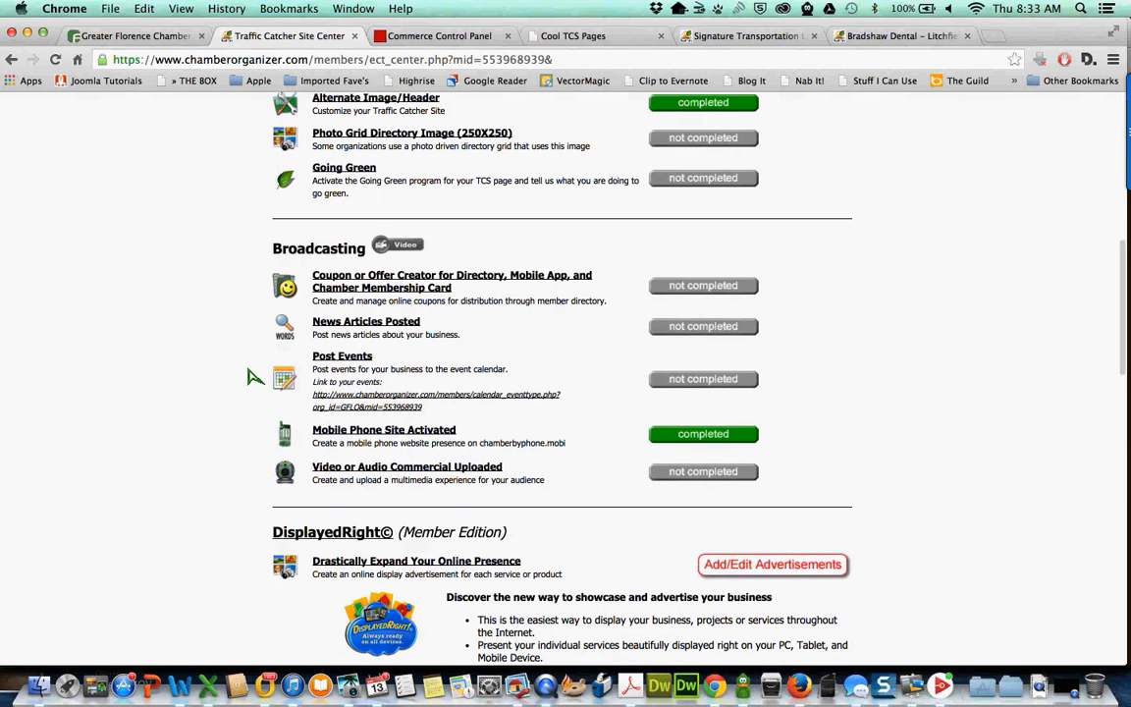
{"action": "scroll", "coordinate": [510, 344], "scroll_direction": "down", "scroll_amount": 2}
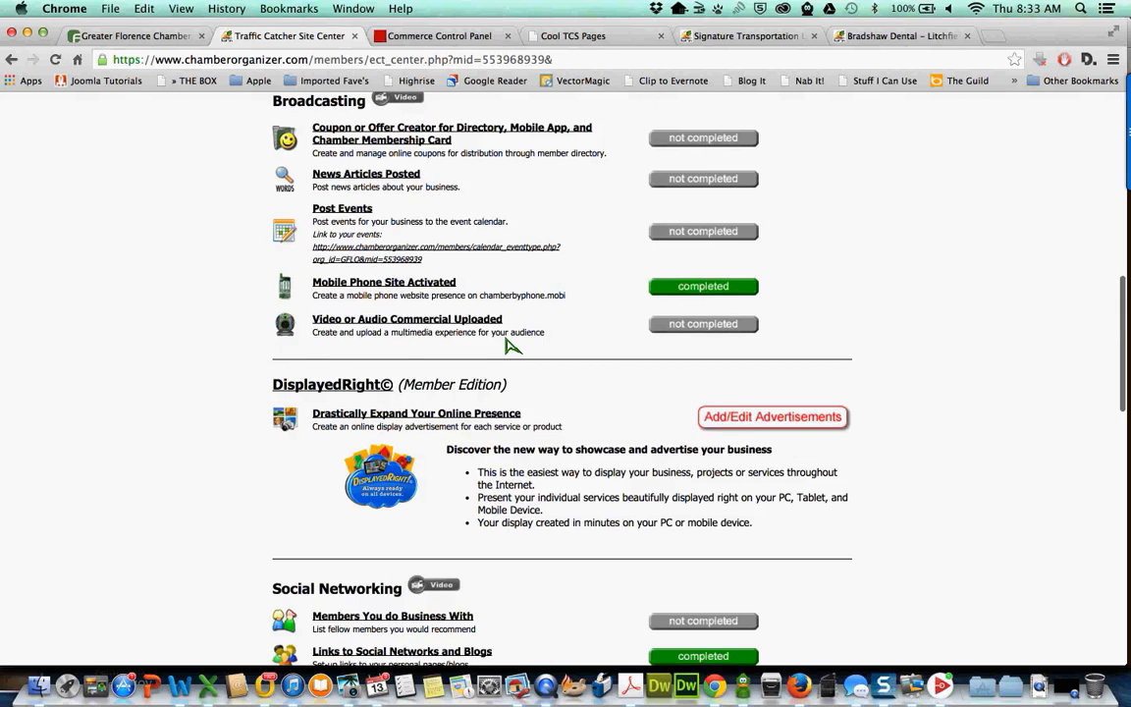
{"action": "scroll", "coordinate": [509, 344], "scroll_direction": "down", "scroll_amount": 3}
{"action": "scroll", "coordinate": [483, 404], "scroll_direction": "down", "scroll_amount": 1}
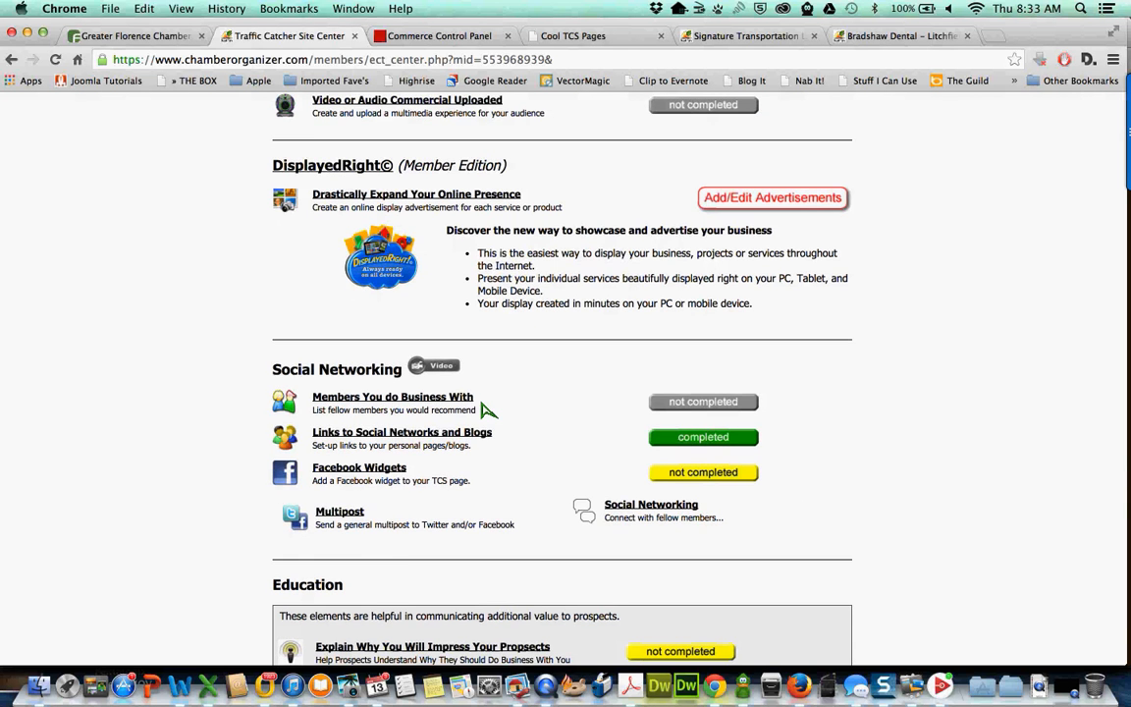
{"action": "scroll", "coordinate": [488, 409], "scroll_direction": "down", "scroll_amount": 3}
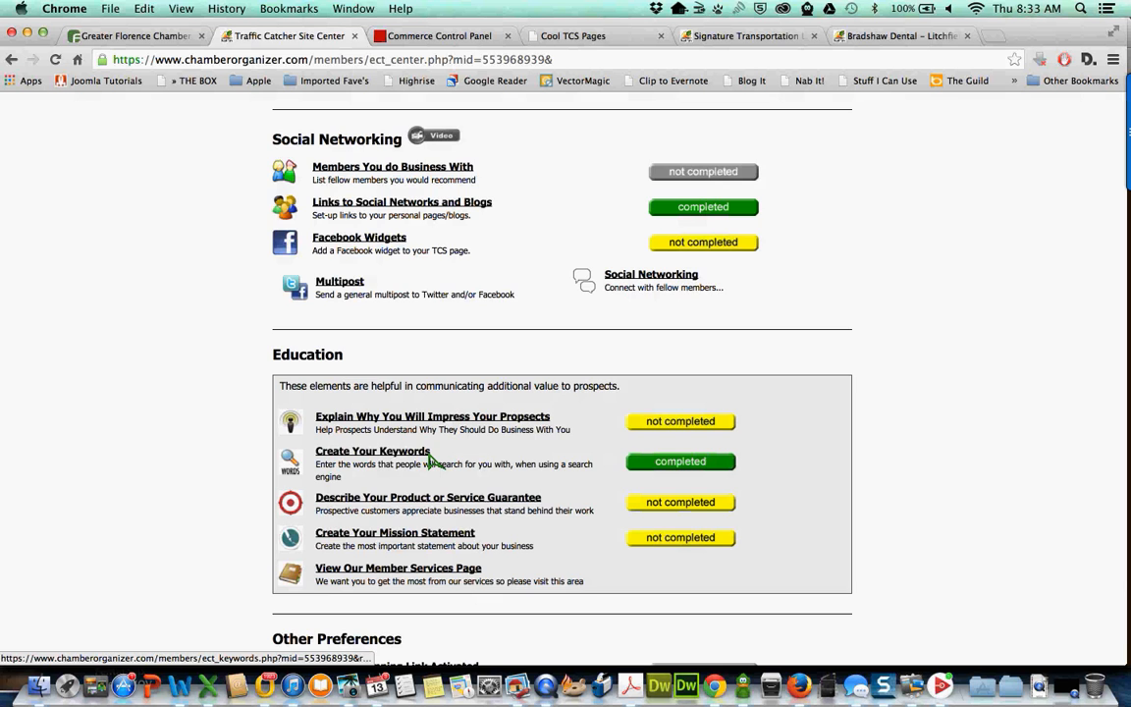
{"action": "scroll", "coordinate": [432, 461], "scroll_direction": "down", "scroll_amount": 5}
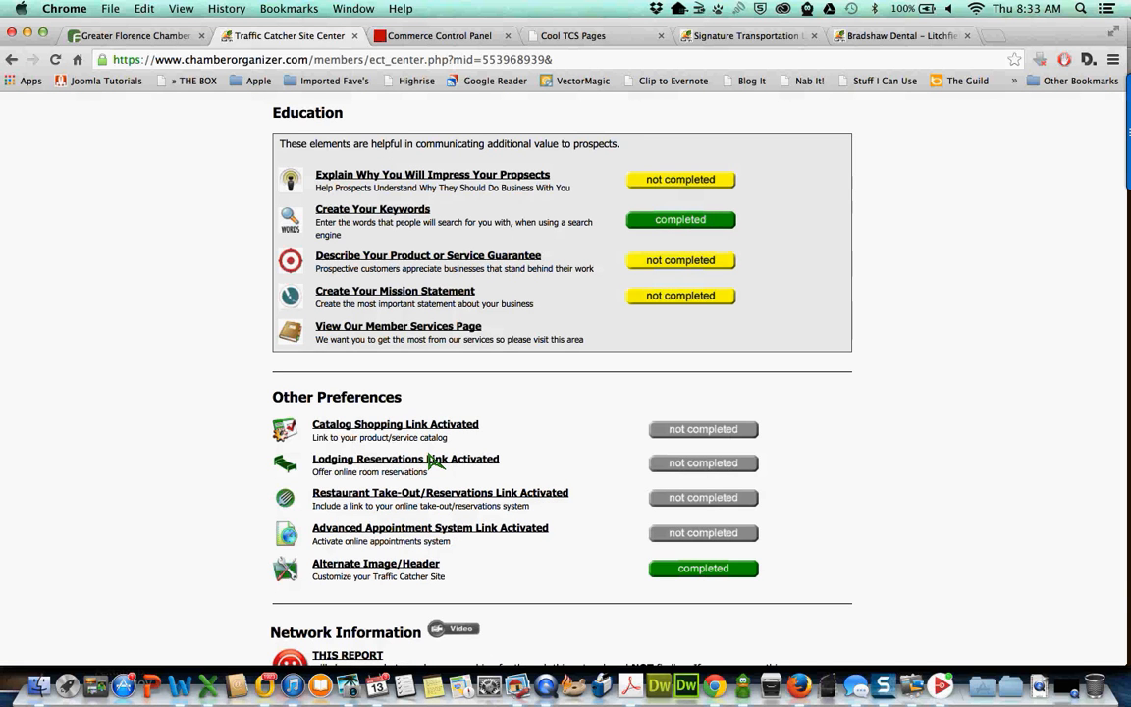
{"action": "scroll", "coordinate": [433, 462], "scroll_direction": "down", "scroll_amount": 2}
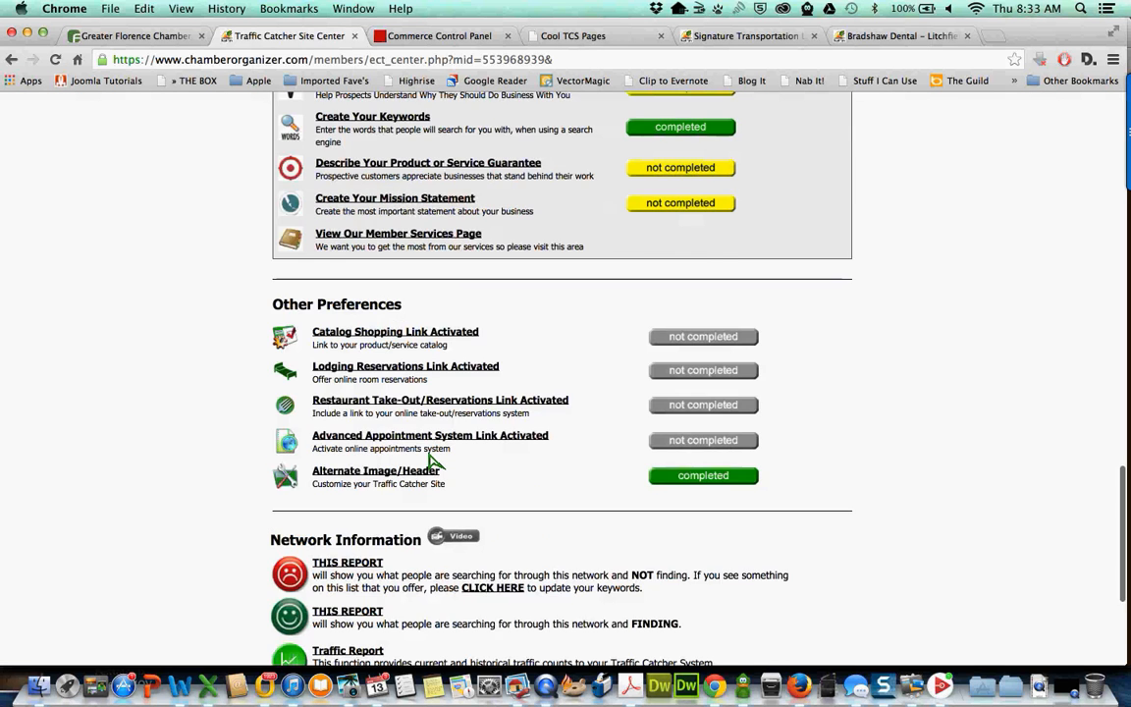
{"action": "scroll", "coordinate": [432, 462], "scroll_direction": "down", "scroll_amount": 3}
{"action": "scroll", "coordinate": [432, 461], "scroll_direction": "up", "scroll_amount": 10}
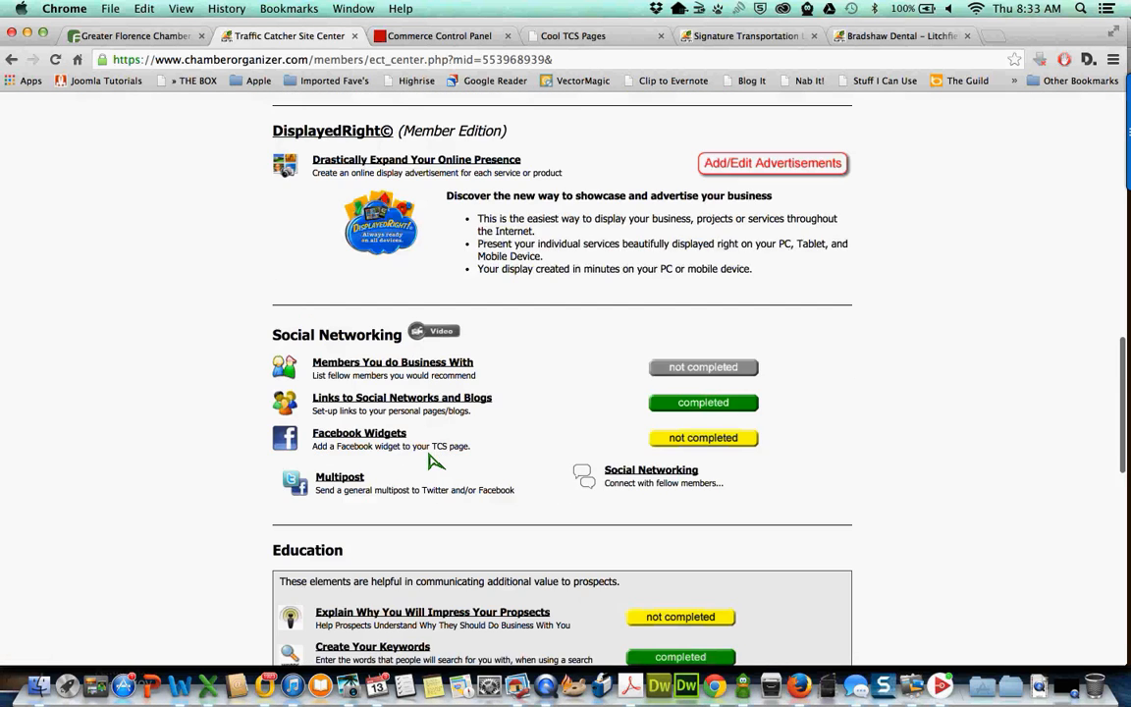
{"action": "scroll", "coordinate": [432, 462], "scroll_direction": "up", "scroll_amount": 3}
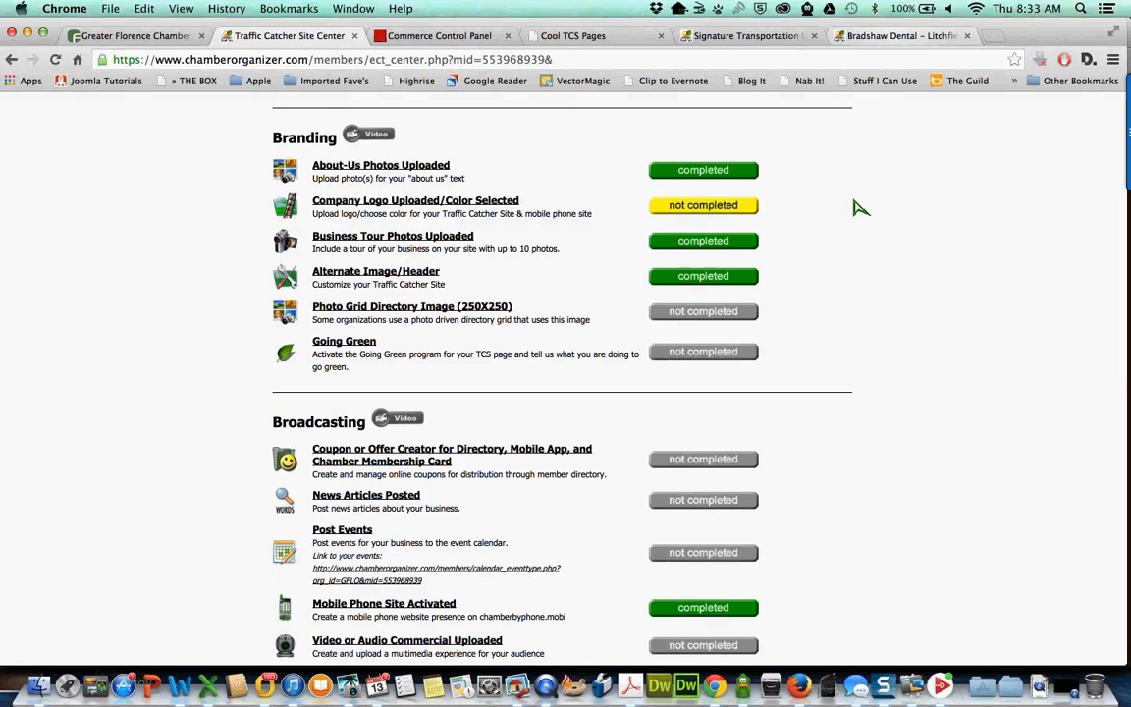
{"action": "key", "text": "super+6"}
{"action": "scroll", "coordinate": [1022, 278], "scroll_direction": "down", "scroll_amount": 5}
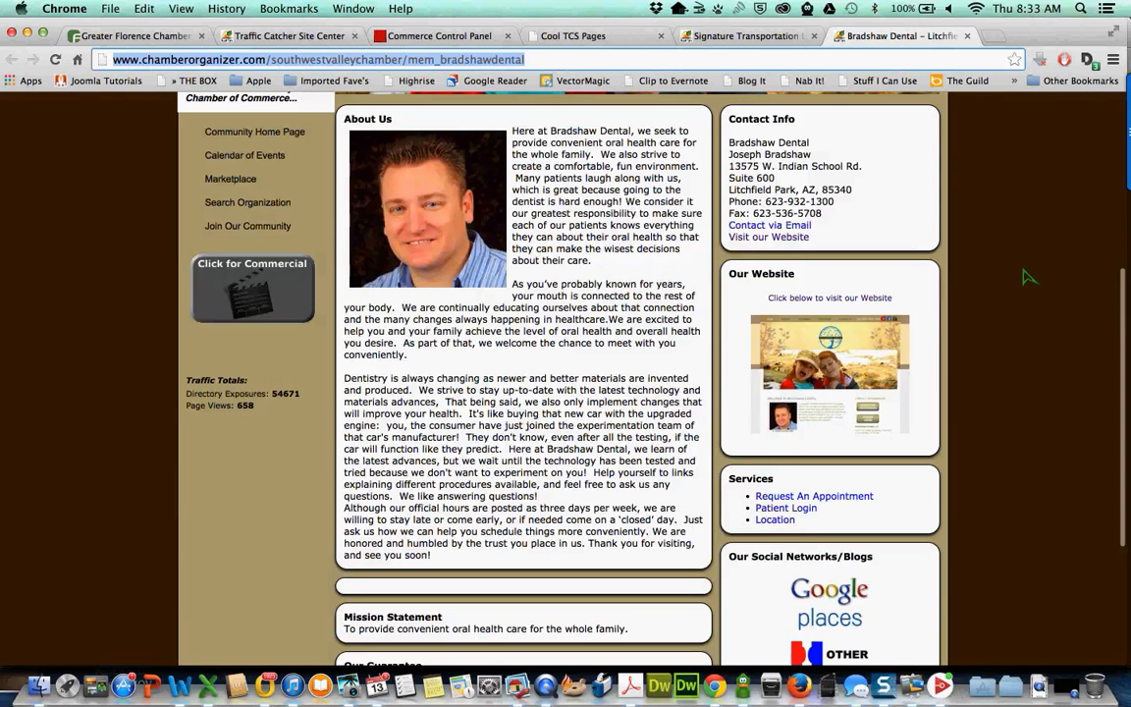
- Scroll through the Bradshaw Dental example site's About Us text and contact details
{"action": "scroll", "coordinate": [1022, 278], "scroll_direction": "down", "scroll_amount": 4}
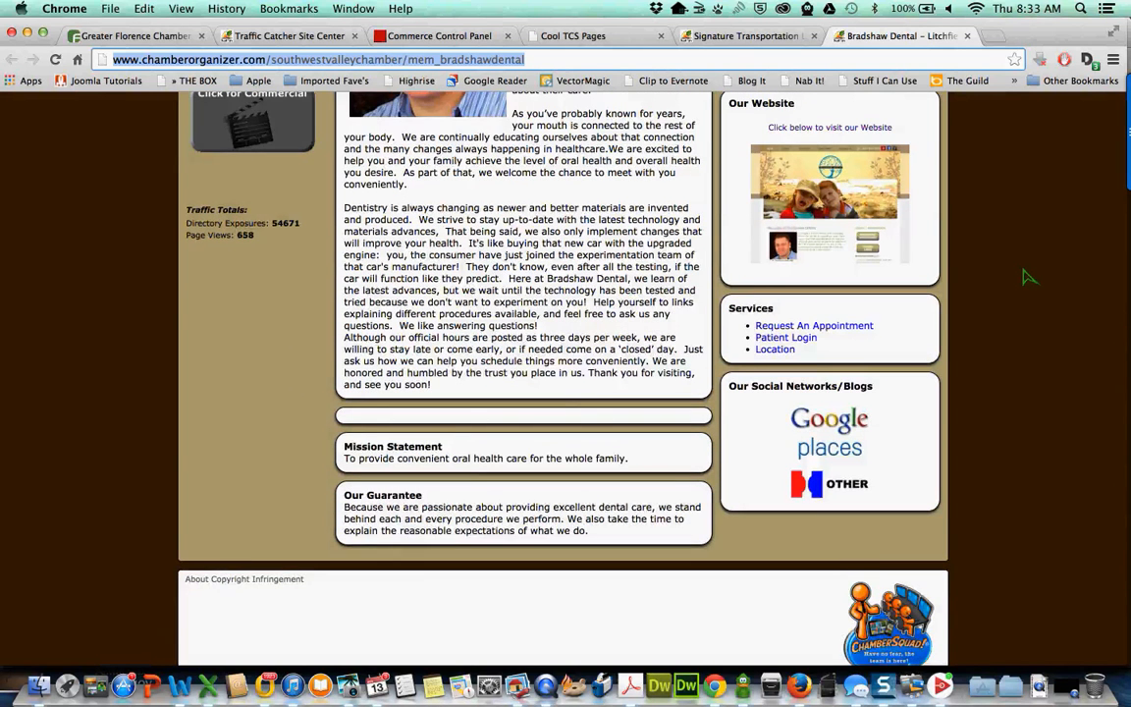
{"action": "scroll", "coordinate": [1022, 278], "scroll_direction": "up", "scroll_amount": 10}
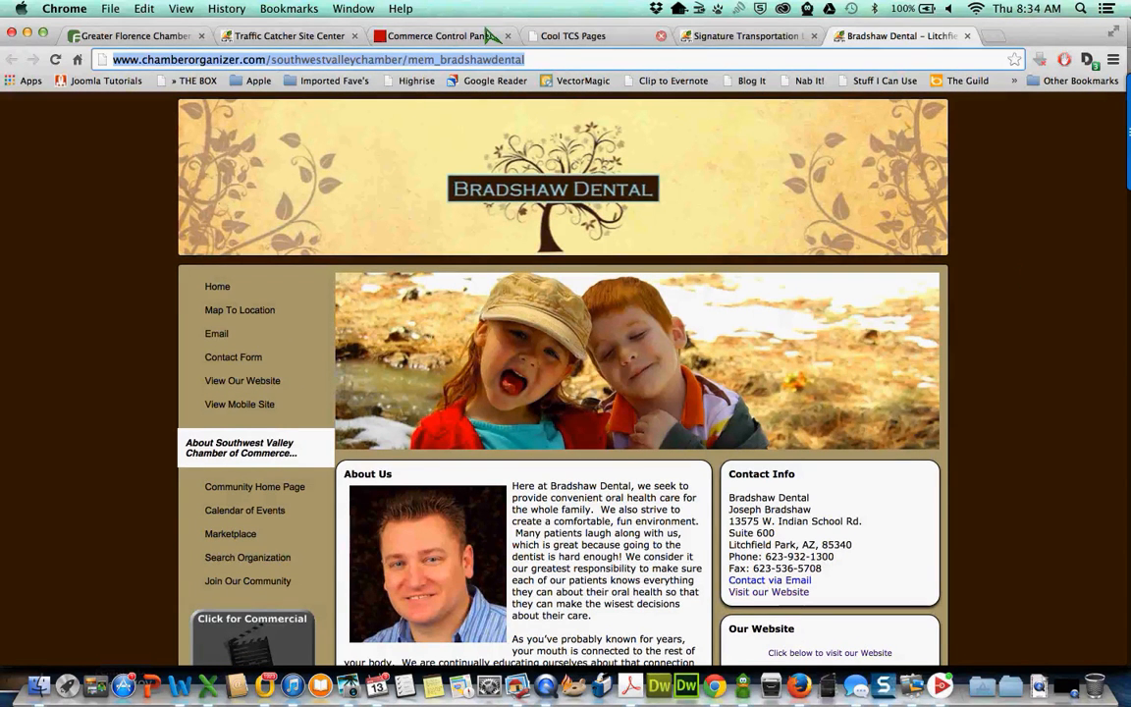
- Return to the Site Center tab, scroll to the top, and go to the Main Menu
{"action": "left_click", "coordinate": [278, 39]}
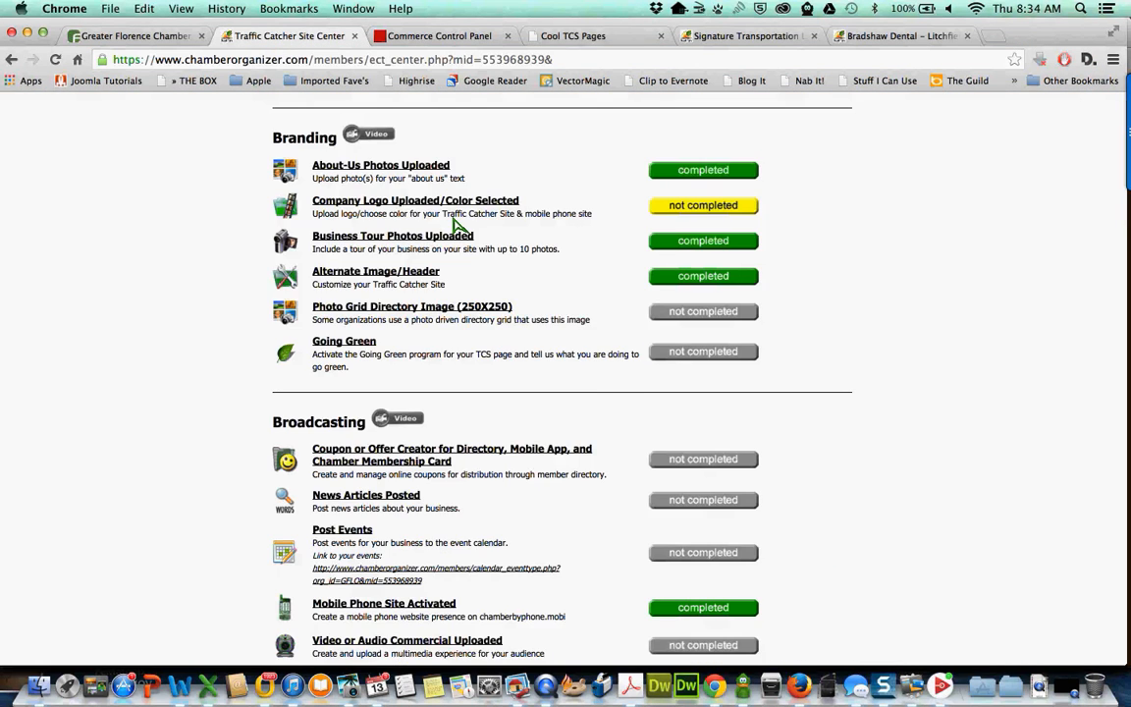
{"action": "scroll", "coordinate": [454, 226], "scroll_direction": "up", "scroll_amount": 5}
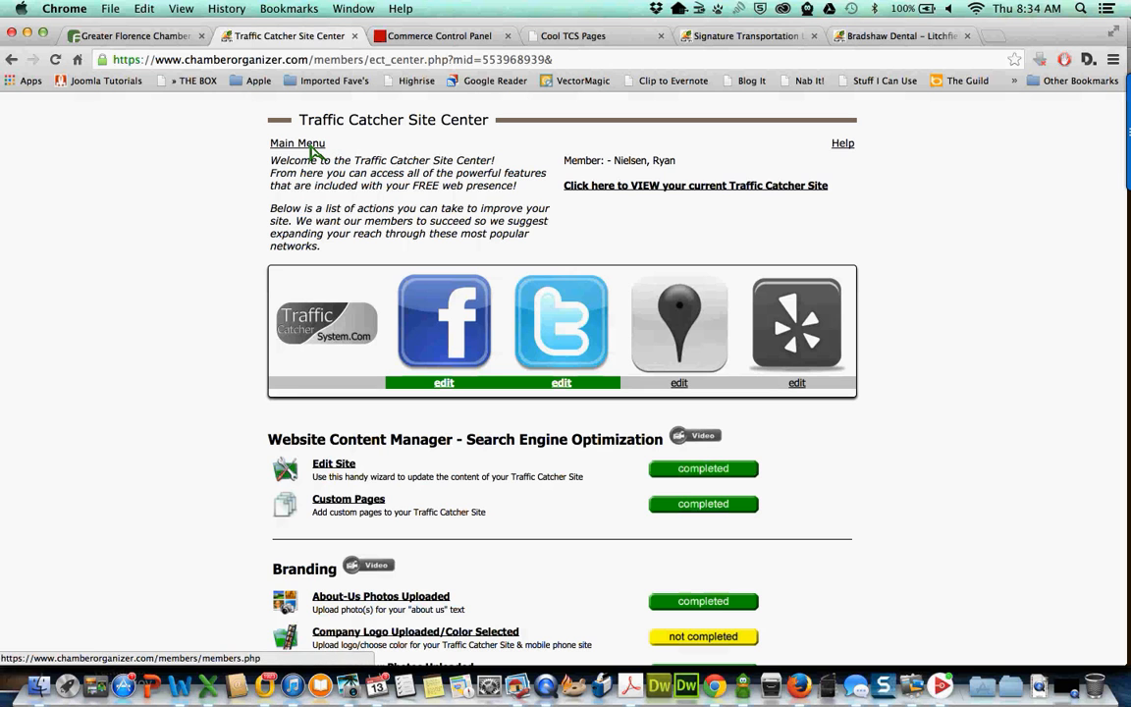
{"action": "left_click", "coordinate": [313, 148]}
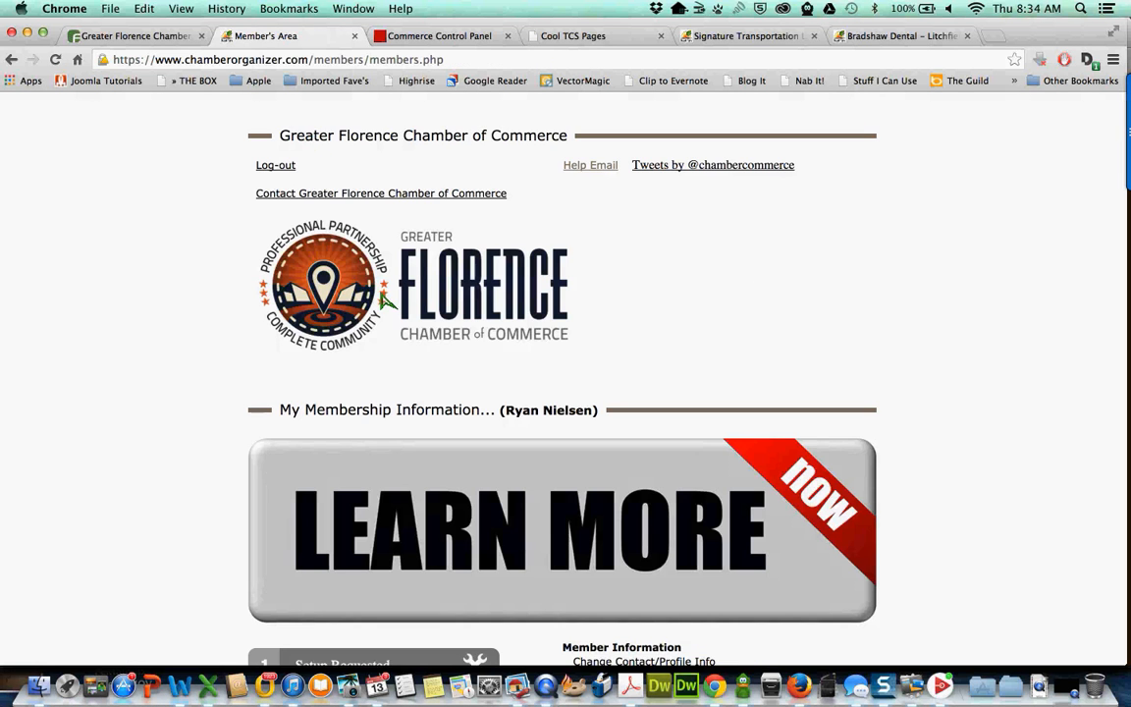
- Scroll down the Member's Area page to the Setup Requested, Load Deals, Setup Displays and Advanced Tools steps
{"action": "scroll", "coordinate": [383, 300], "scroll_direction": "down", "scroll_amount": 2}
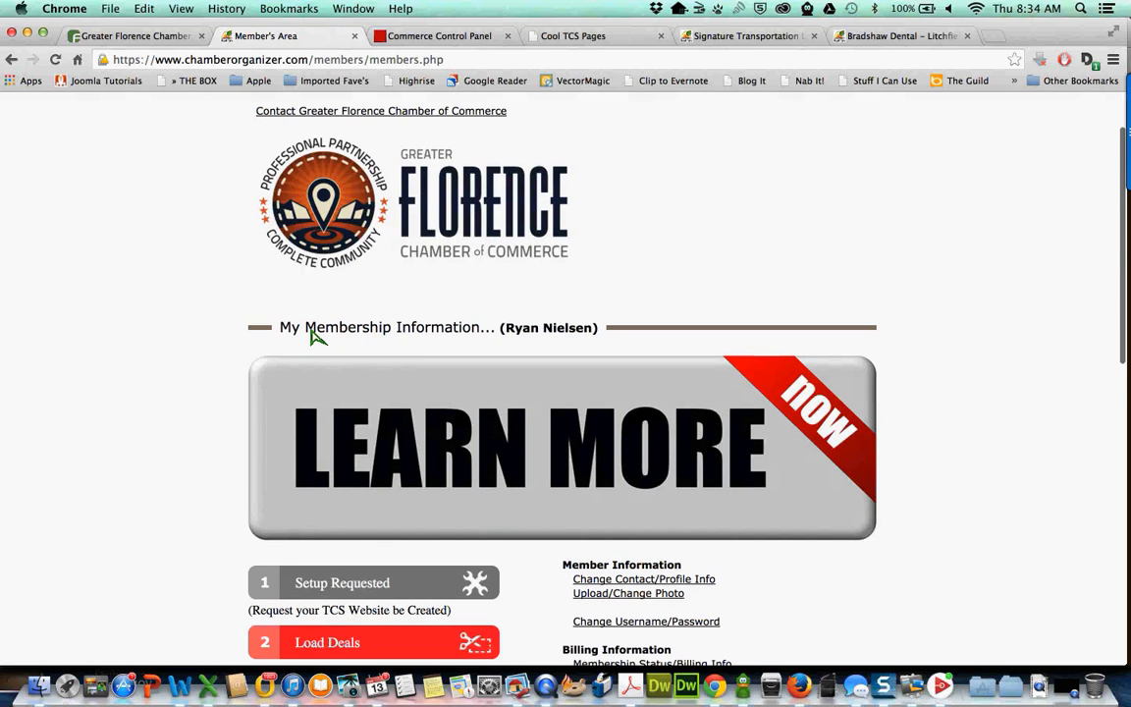
{"action": "scroll", "coordinate": [312, 335], "scroll_direction": "down", "scroll_amount": 2}
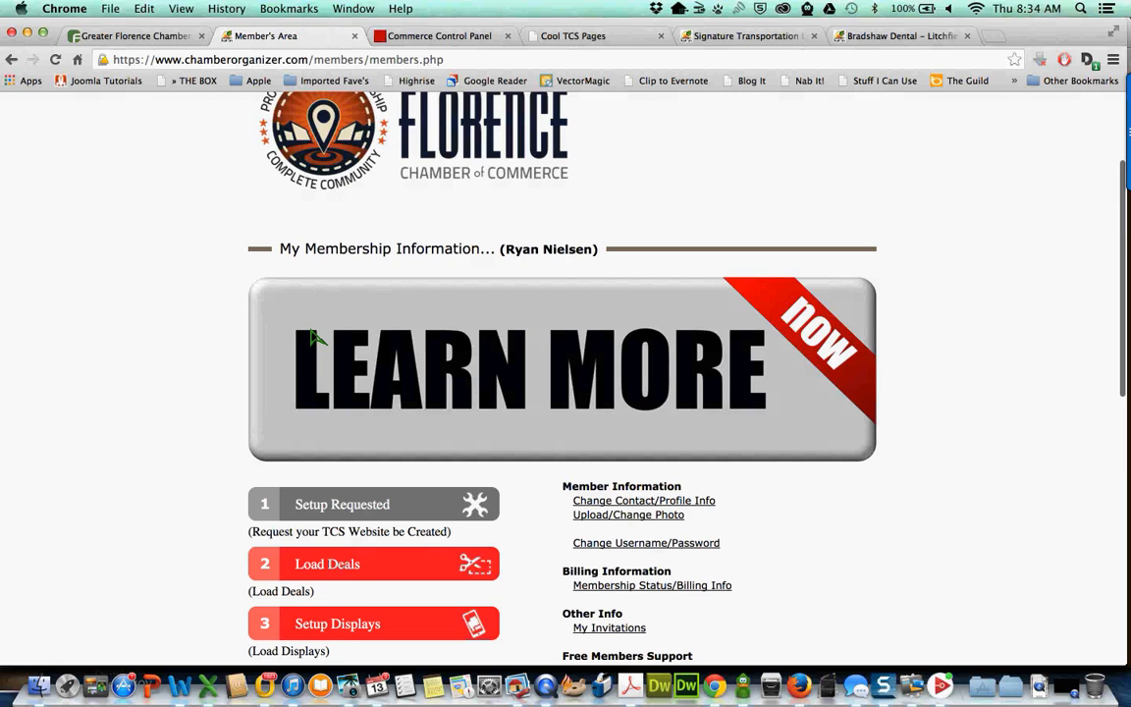
{"action": "scroll", "coordinate": [313, 335], "scroll_direction": "down", "scroll_amount": 4}
{"action": "scroll", "coordinate": [312, 335], "scroll_direction": "down", "scroll_amount": 1}
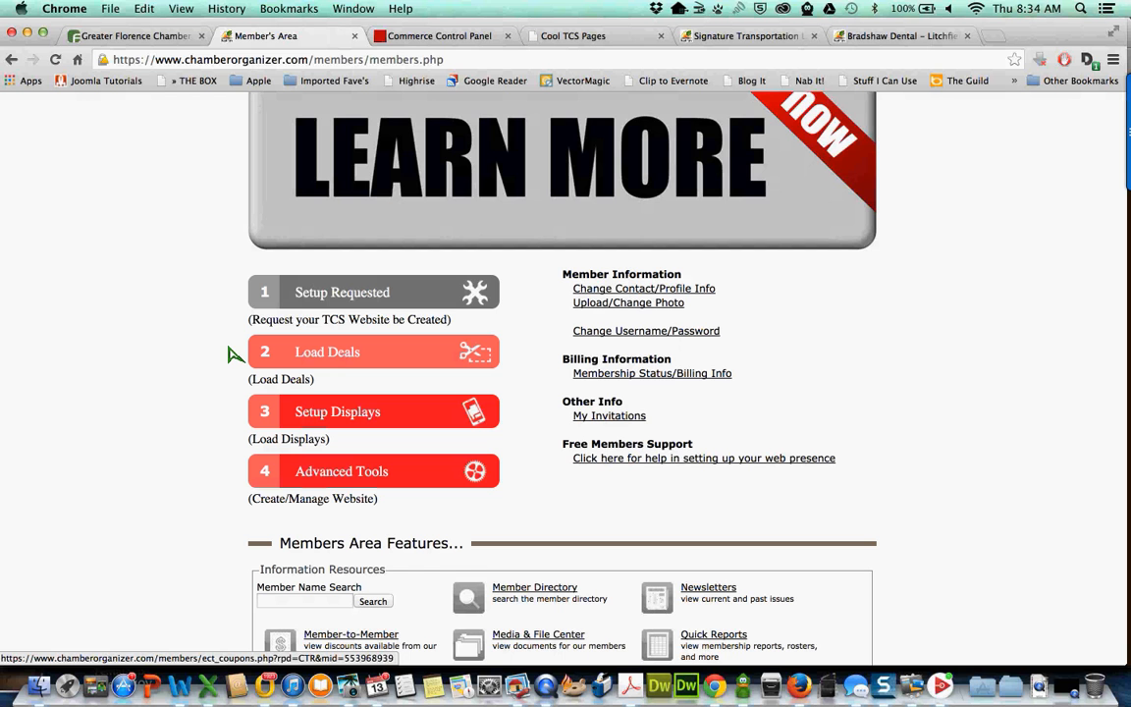
- Go to Load Deals and look over the Member Coupons page's Broadcast Links addresses
{"action": "left_click", "coordinate": [333, 363]}
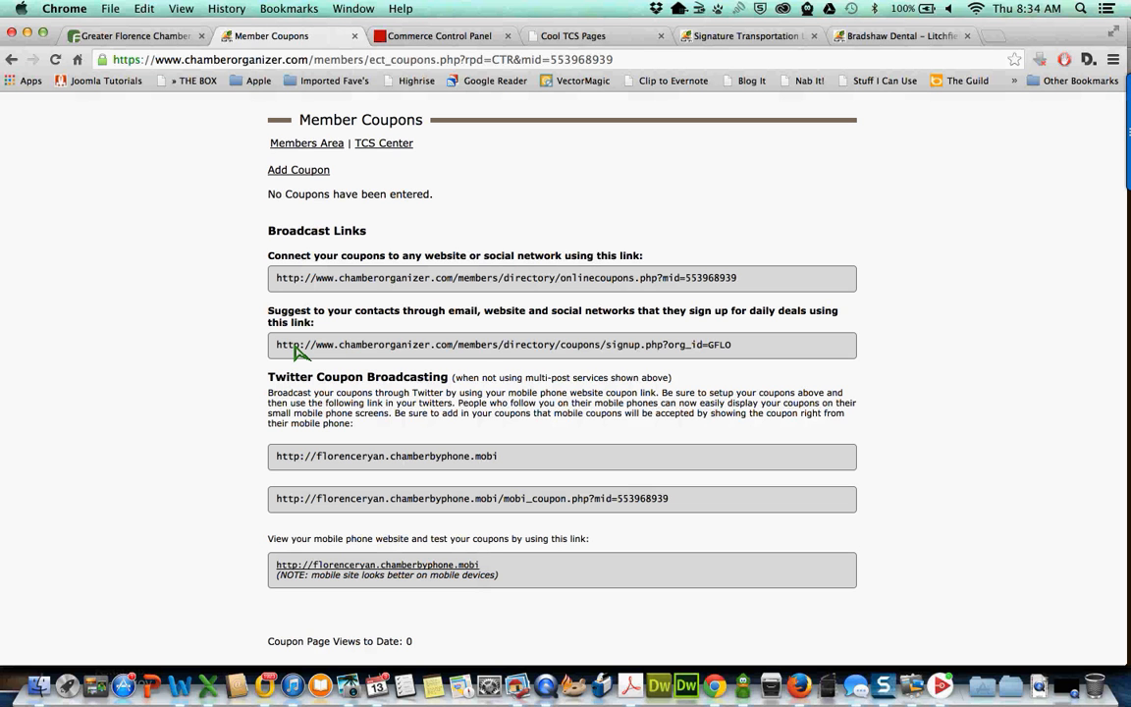
{"action": "left_click_drag", "start_coordinate": [296, 351], "coordinate": [659, 611]}
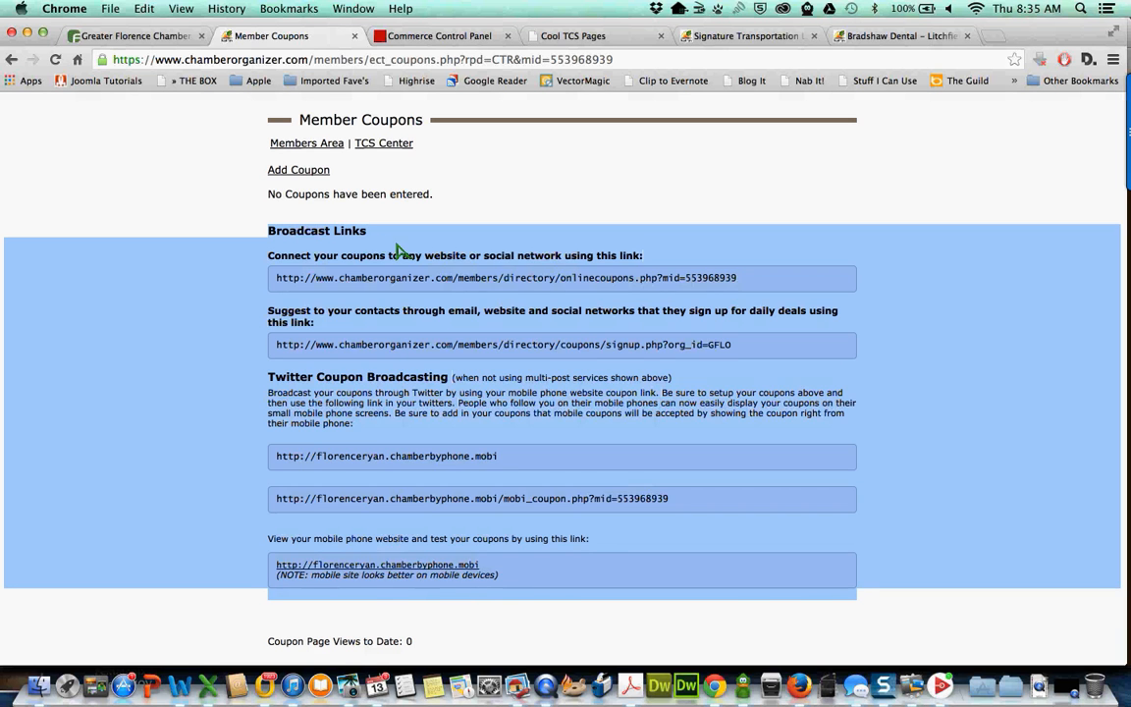
{"action": "left_click", "coordinate": [373, 287]}
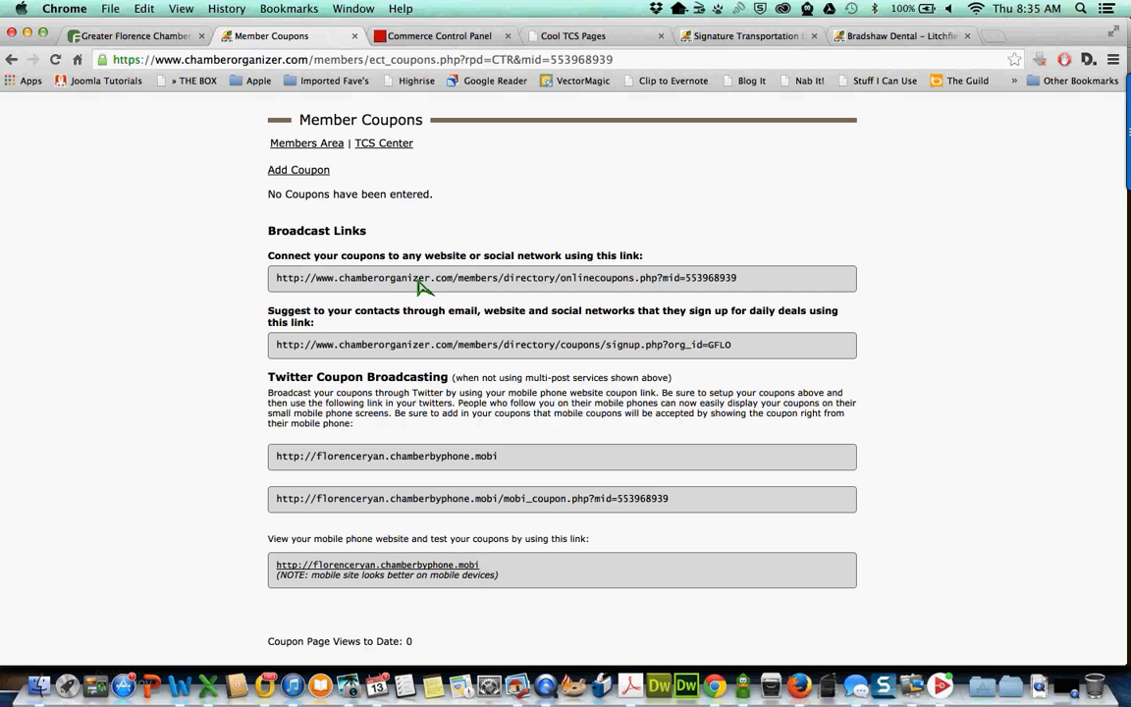
{"action": "triple_click", "coordinate": [469, 285]}
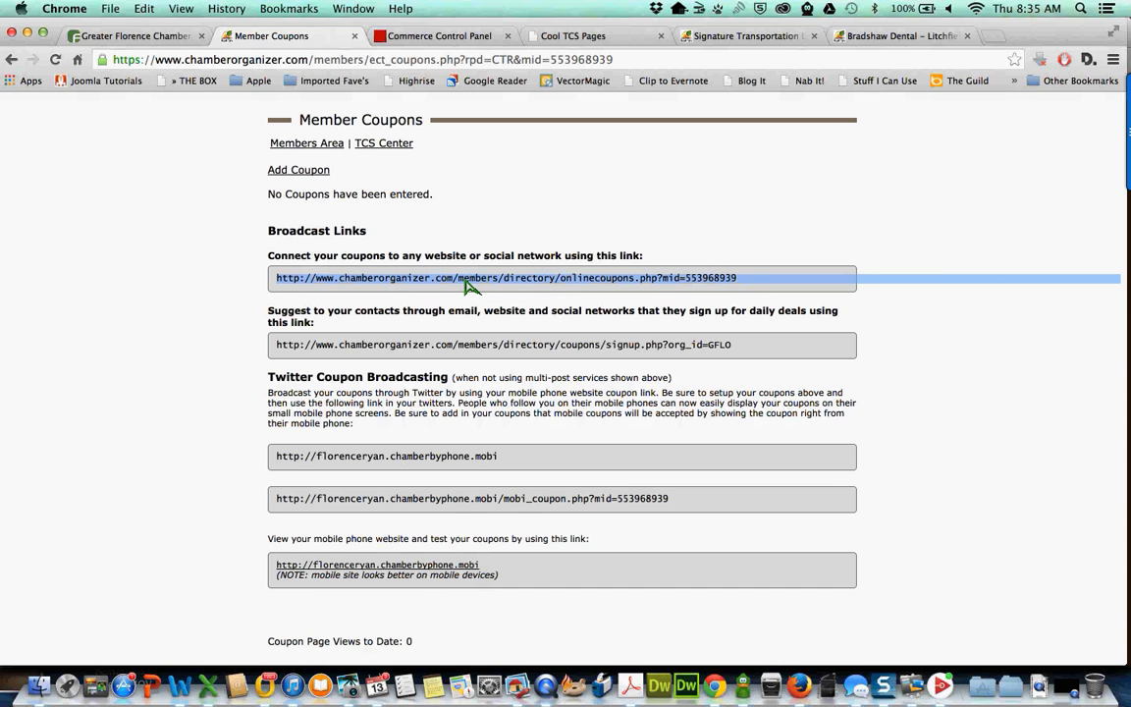
{"action": "left_click", "coordinate": [751, 284]}
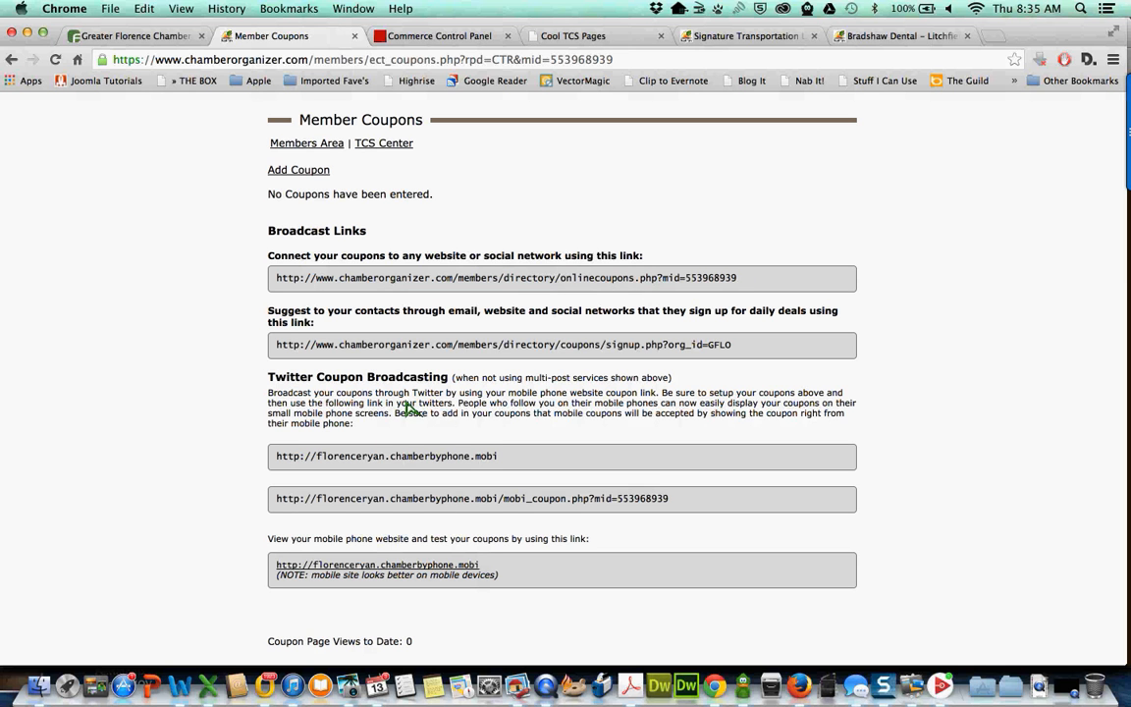
- Copy the member's mobile site address and open a new blank browser tab
{"action": "double_click", "coordinate": [346, 463]}
{"action": "left_click", "coordinate": [346, 463]}
{"action": "double_click", "coordinate": [472, 457]}
{"action": "left_click_drag", "start_coordinate": [472, 461], "coordinate": [283, 462]}
{"action": "key", "text": "super+c"}
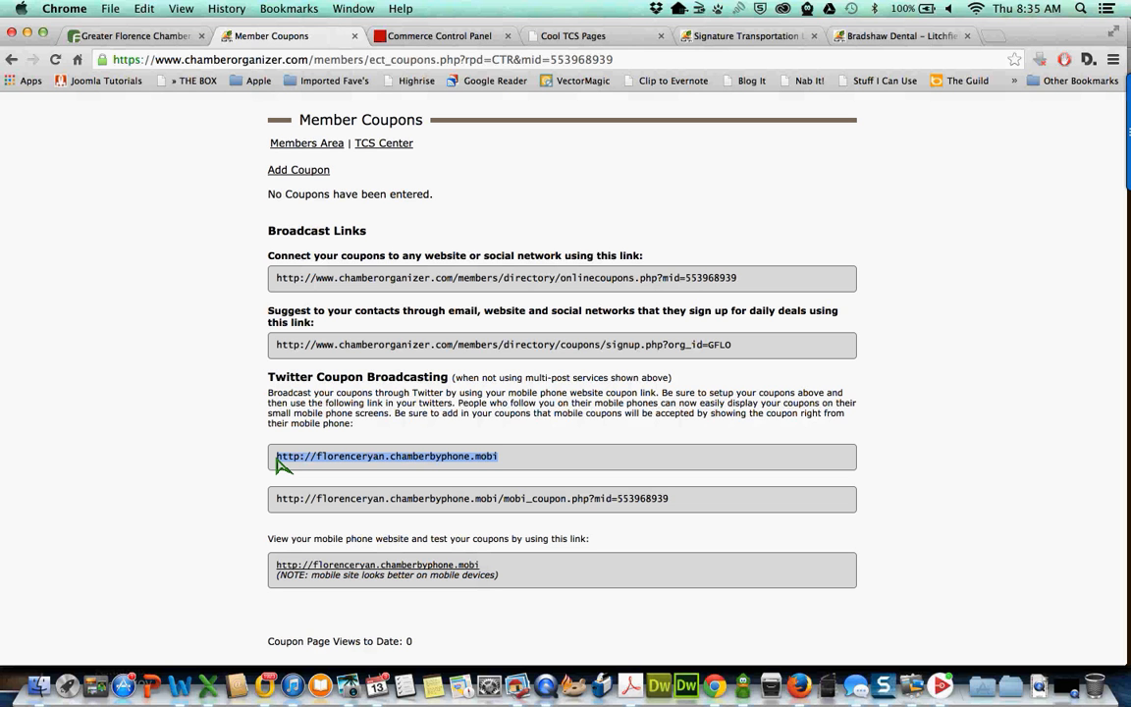
{"action": "key", "text": "super+t"}
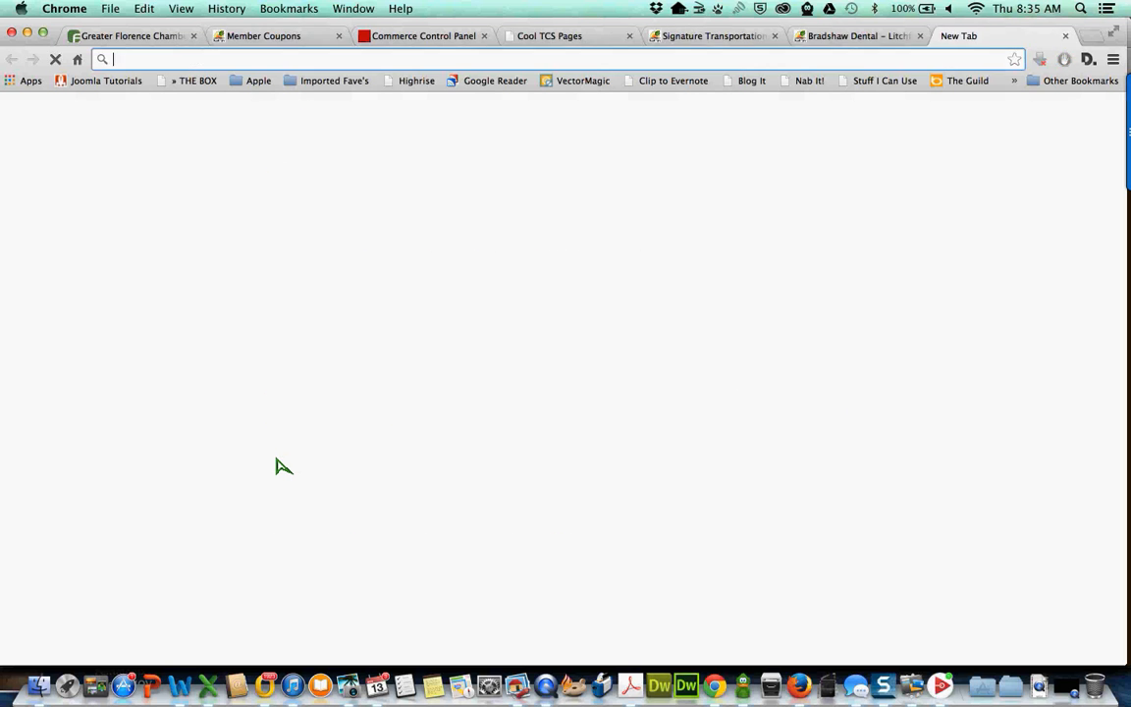
- Load the copied mobile site address to preview it, then close that tab
{"action": "key", "text": "super+v"}
{"action": "key", "text": "Return"}
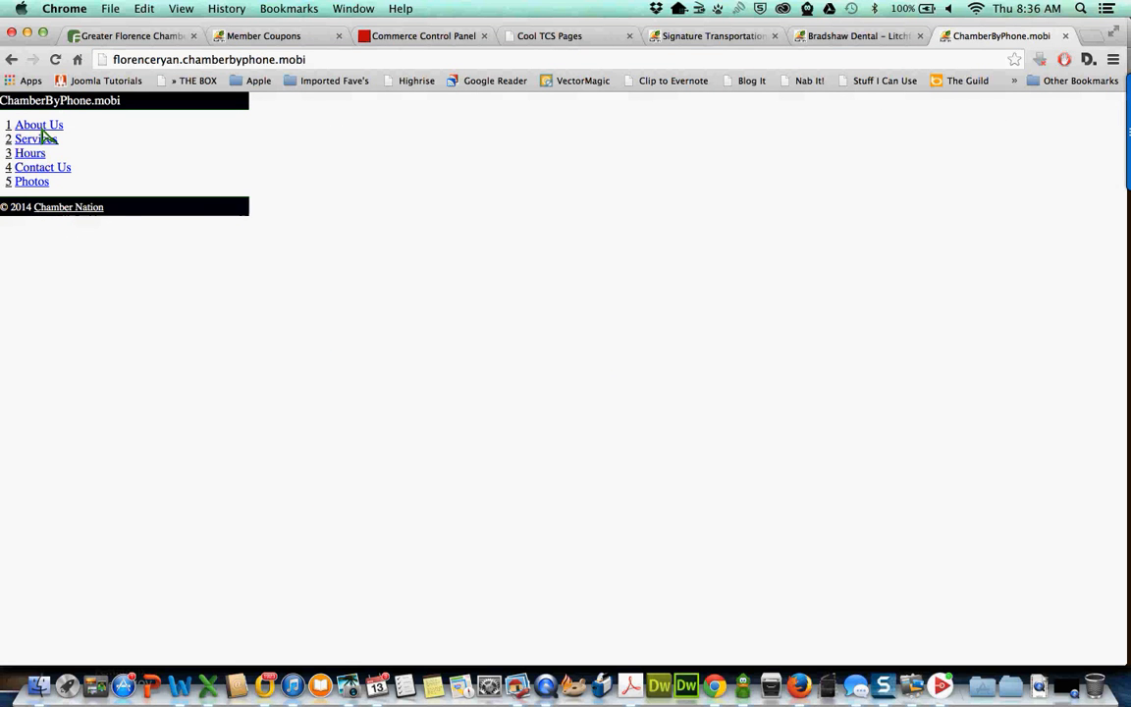
{"action": "left_click", "coordinate": [1066, 37]}
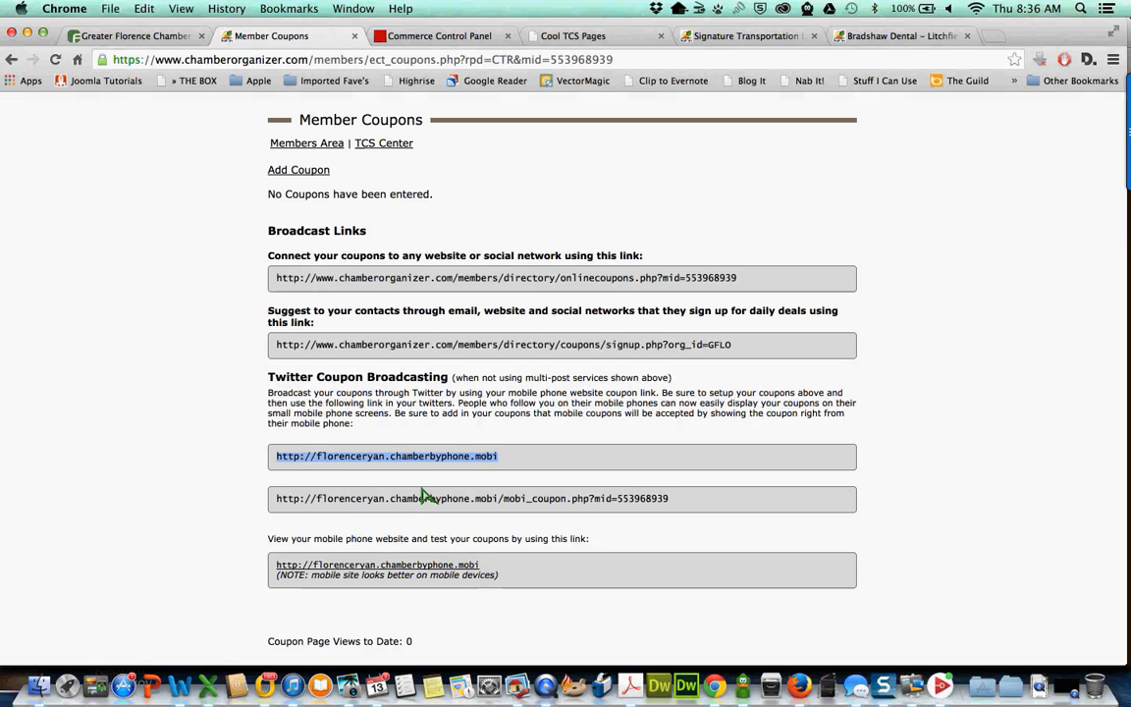
- Look over the mobi_coupon link on Member Coupons, then start a new coupon
{"action": "triple_click", "coordinate": [423, 504]}
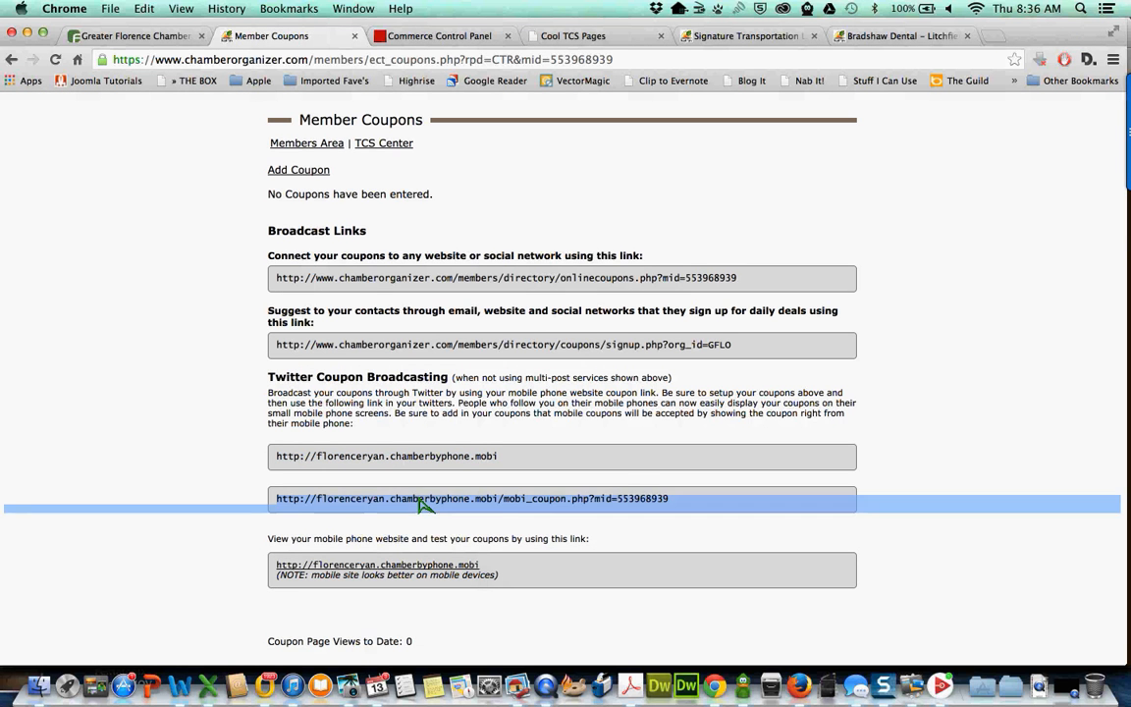
{"action": "left_click", "coordinate": [422, 502]}
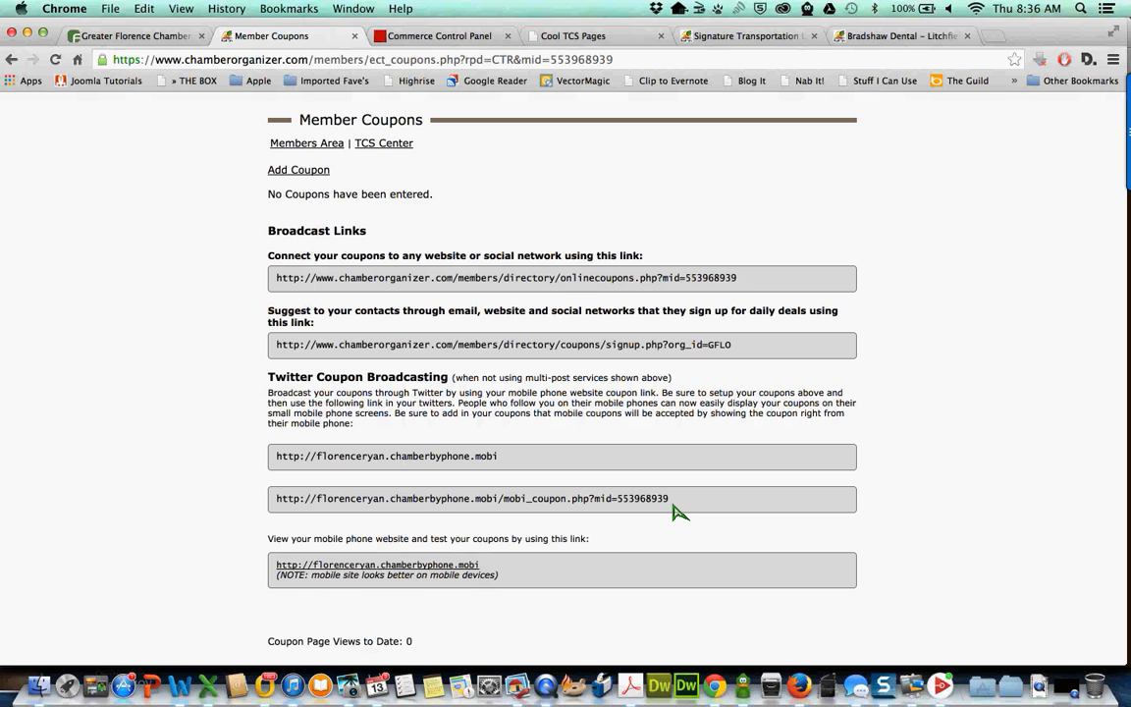
{"action": "left_click_drag", "start_coordinate": [671, 503], "coordinate": [280, 503]}
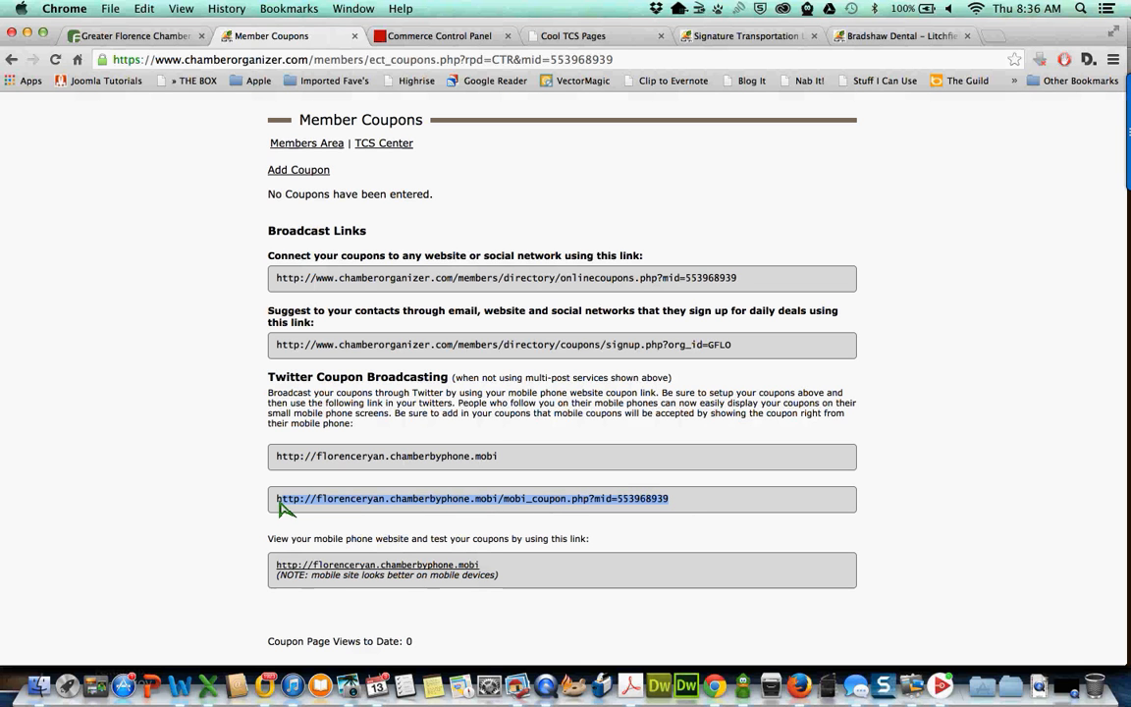
{"action": "left_click", "coordinate": [216, 371]}
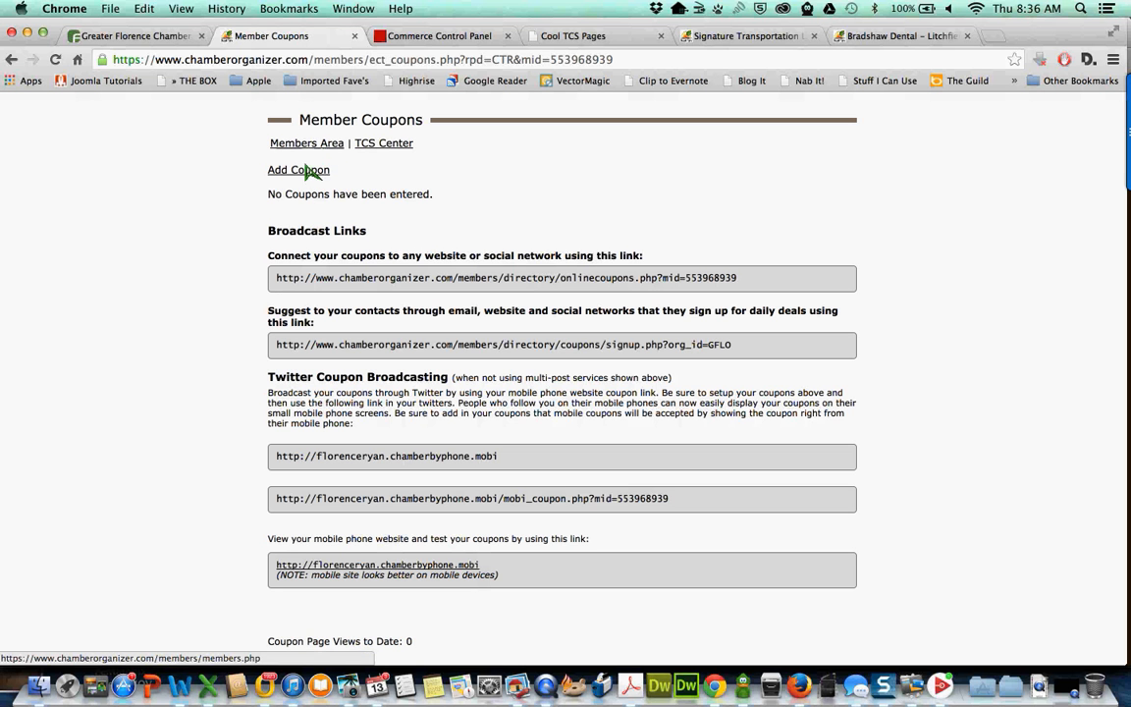
{"action": "left_click", "coordinate": [308, 175]}
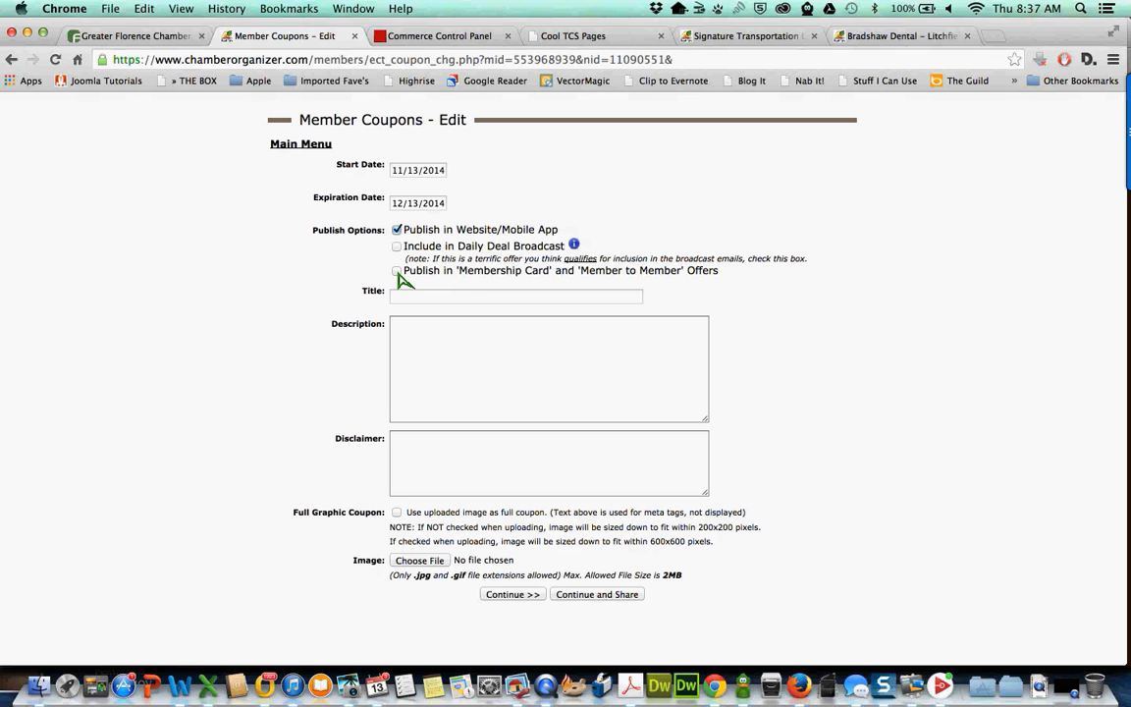
- Enable publishing the coupon in 'Membership Card' and 'Member to Member' Offers
{"action": "left_click", "coordinate": [397, 272]}
{"action": "left_click_drag", "start_coordinate": [457, 280], "coordinate": [682, 278]}
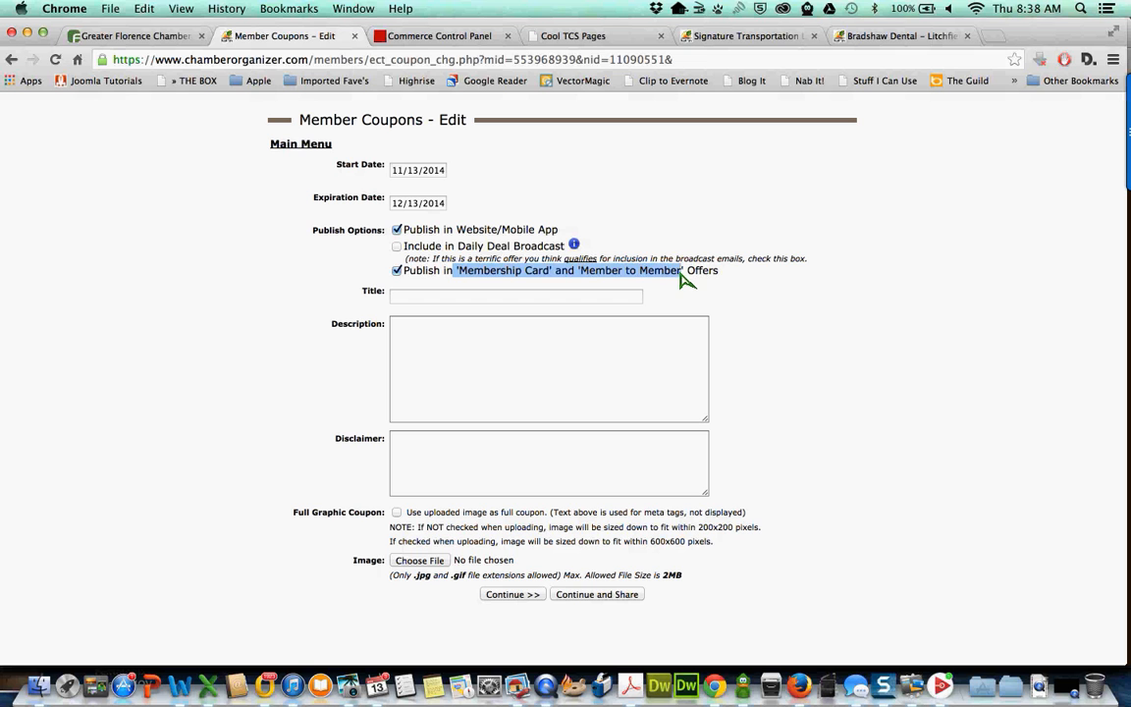
{"action": "left_click", "coordinate": [442, 359]}
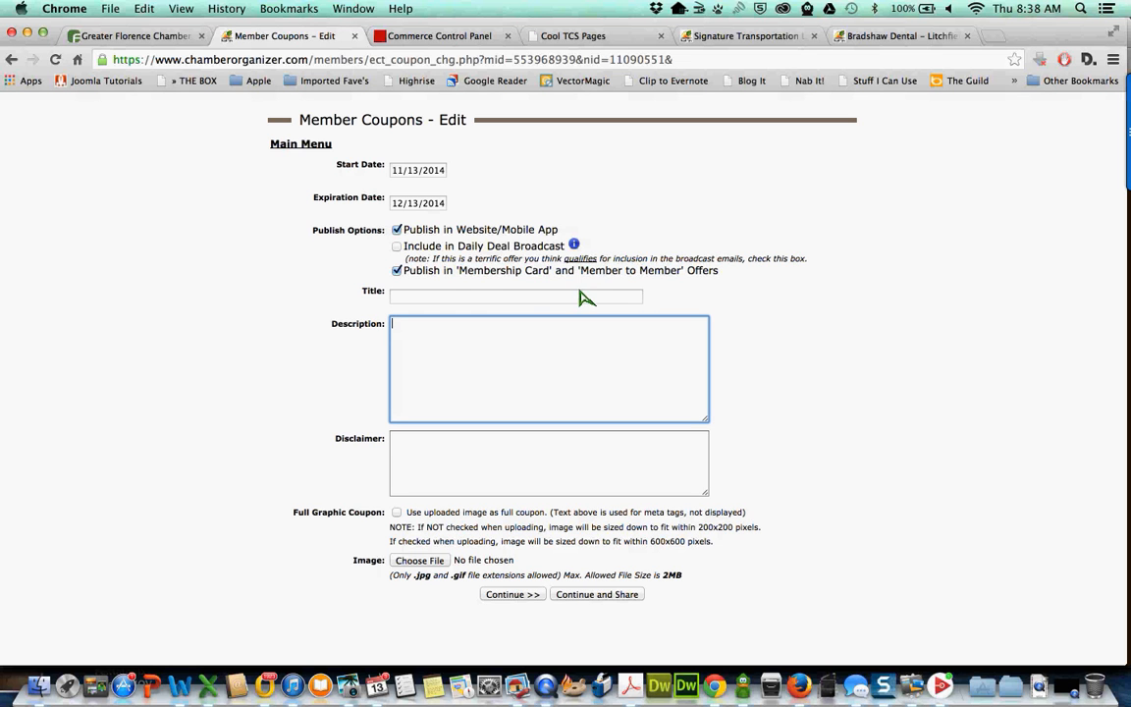
{"action": "triple_click", "coordinate": [484, 278]}
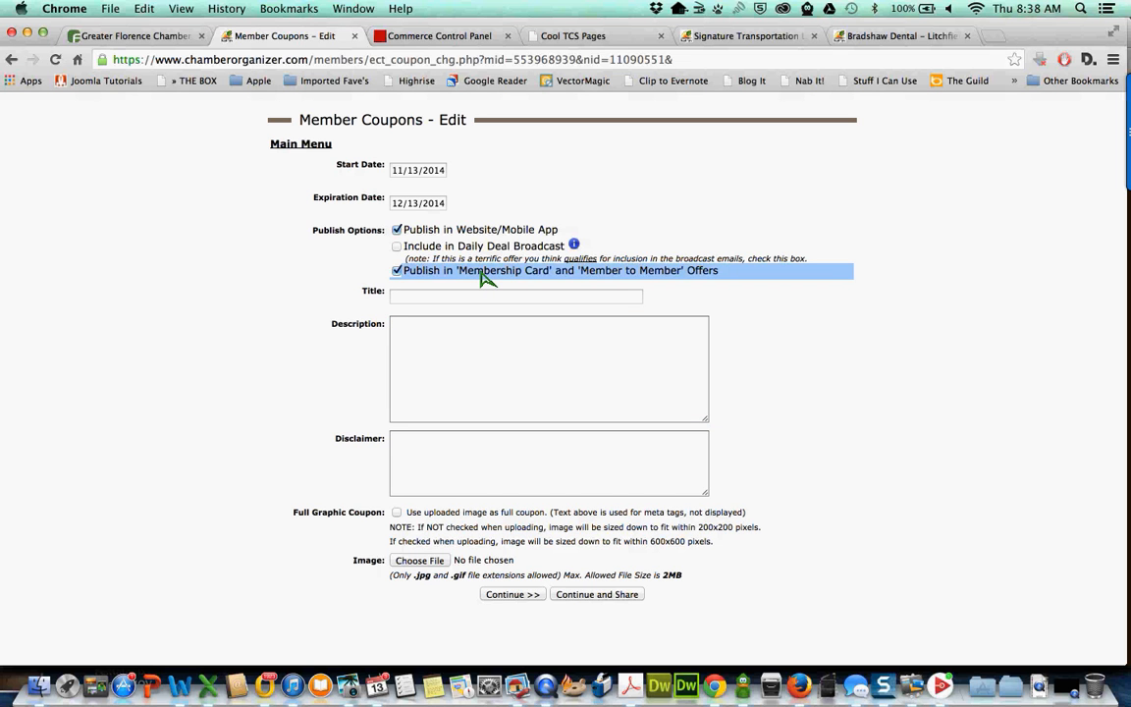
{"action": "left_click", "coordinate": [483, 278]}
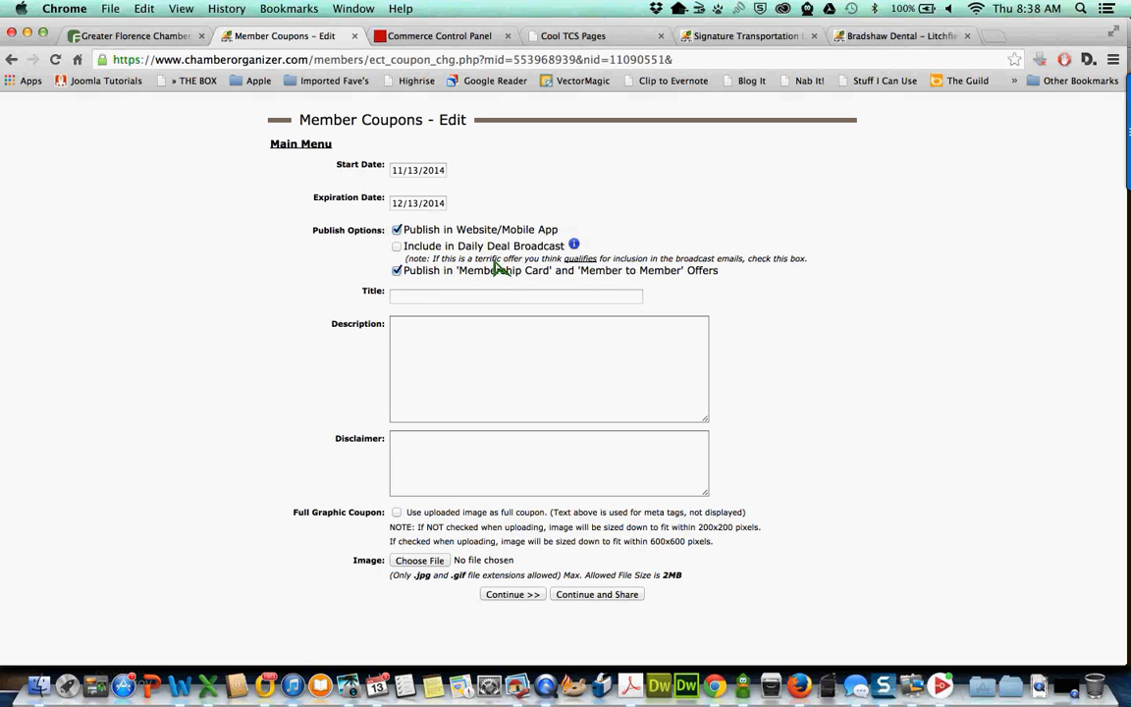
- Title the coupon 'Coupon Title' with a Super Sale description: 10% off, 25% for Chamber Members
{"action": "left_click", "coordinate": [414, 302]}
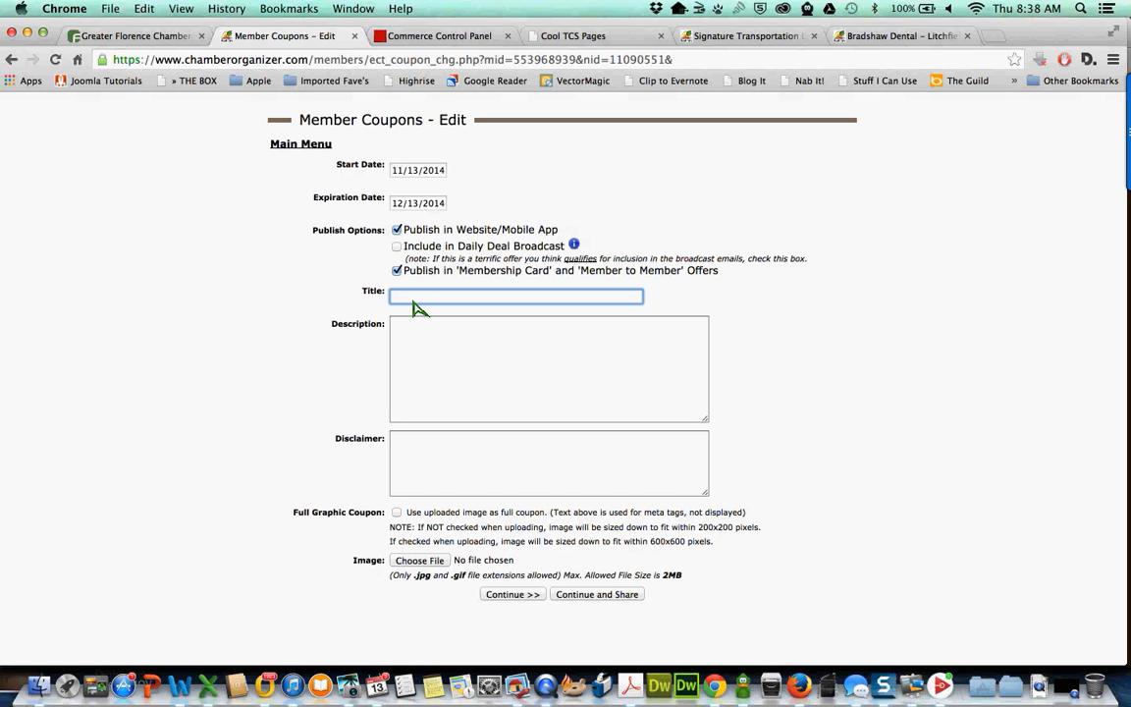
{"action": "type", "text": "Coupon Title"}
{"action": "key", "text": "Tab"}
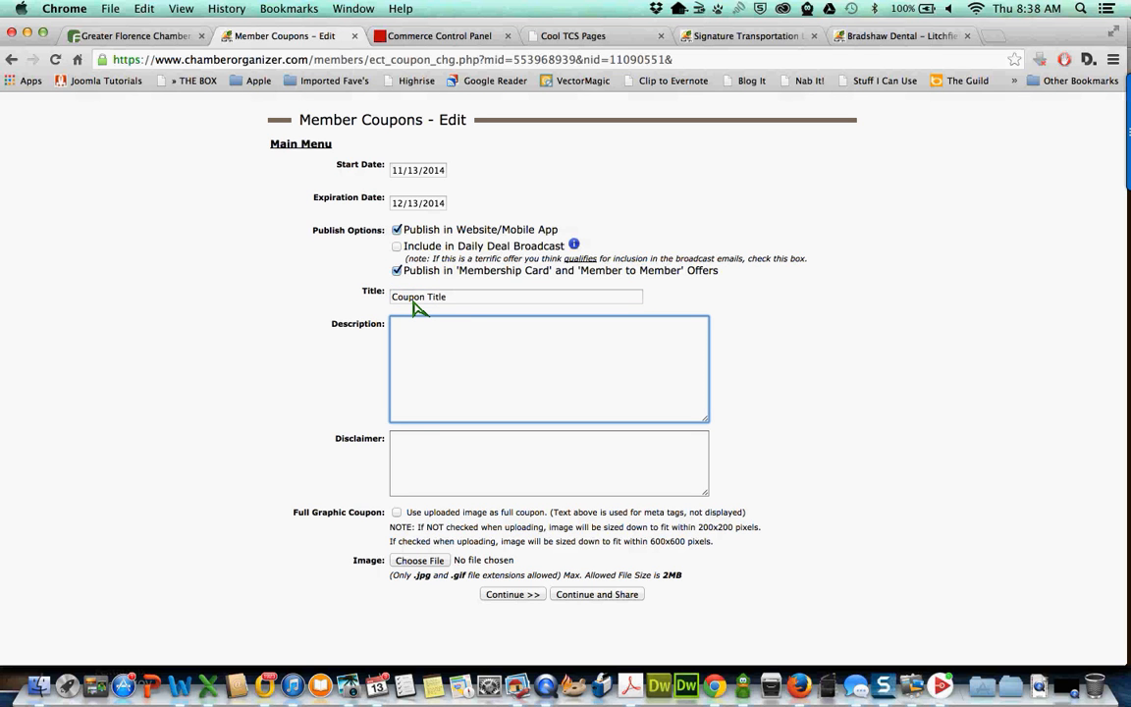
{"action": "type", "text": "10"}
{"action": "key", "text": "BackSpace"}
{"action": "key", "text": "BackSpace"}
{"action": "type", "text": "Super Sale"}
{"action": "key", "text": "Return"}
{"action": "type", "text": "10% off purchases of $25 or more"}
{"action": "key", "text": "Return"}
{"action": "type", "text": "Special for Chamb"}
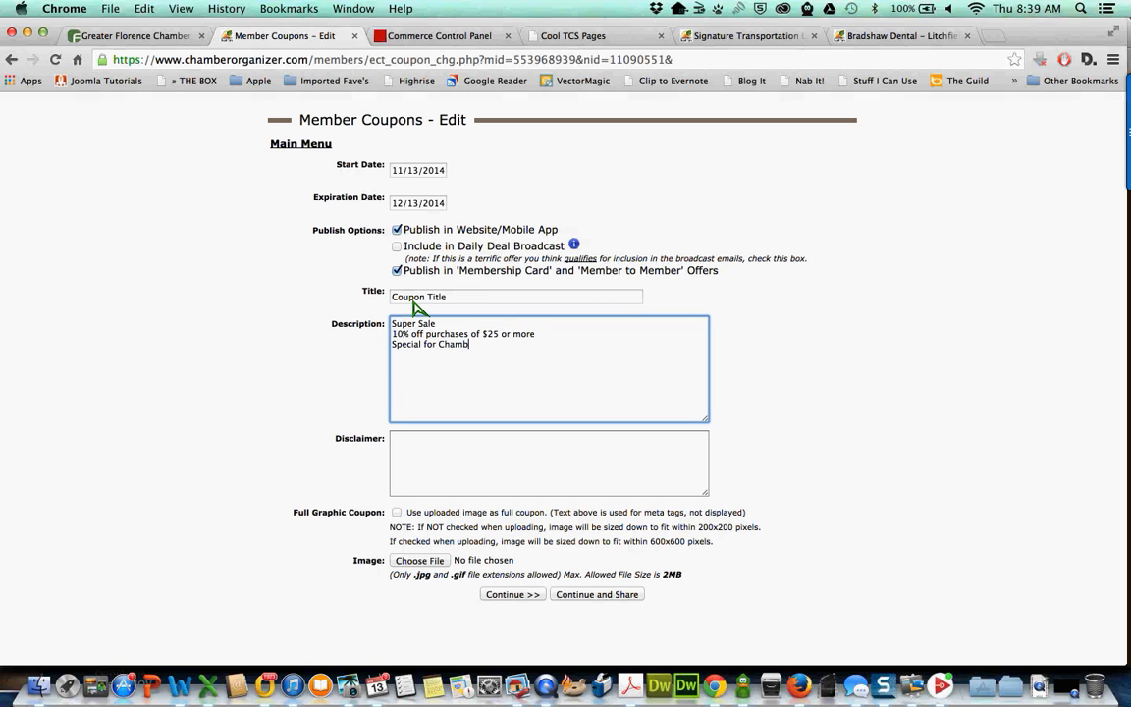
{"action": "type", "text": "er Members:"}
{"action": "key", "text": "Return"}
{"action": "type", "text": "$25"}
{"action": "key", "text": "BackSpace"}
{"action": "key", "text": "BackSpace"}
{"action": "key", "text": "BackSpace"}
{"action": "type", "text": "25% off purchases of $25"}
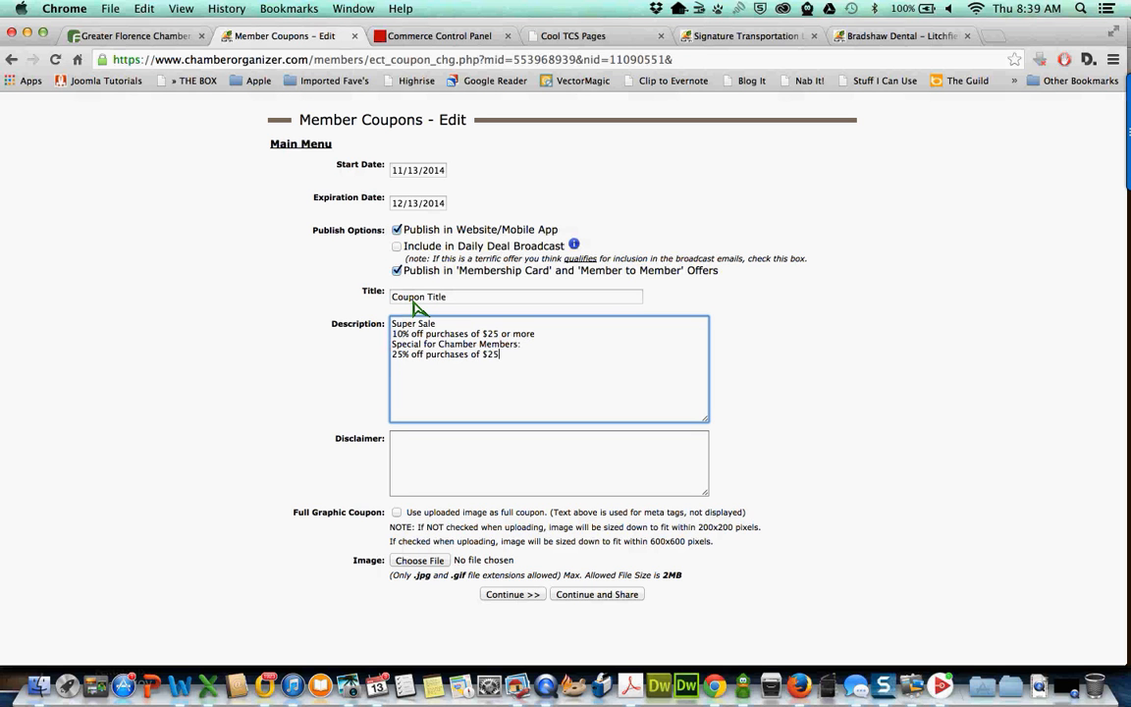
{"action": "type", "text": " or more"}
- Enter 'Limit 10 people per coupon' as the disclaimer, then delete it again
{"action": "left_click", "coordinate": [425, 477]}
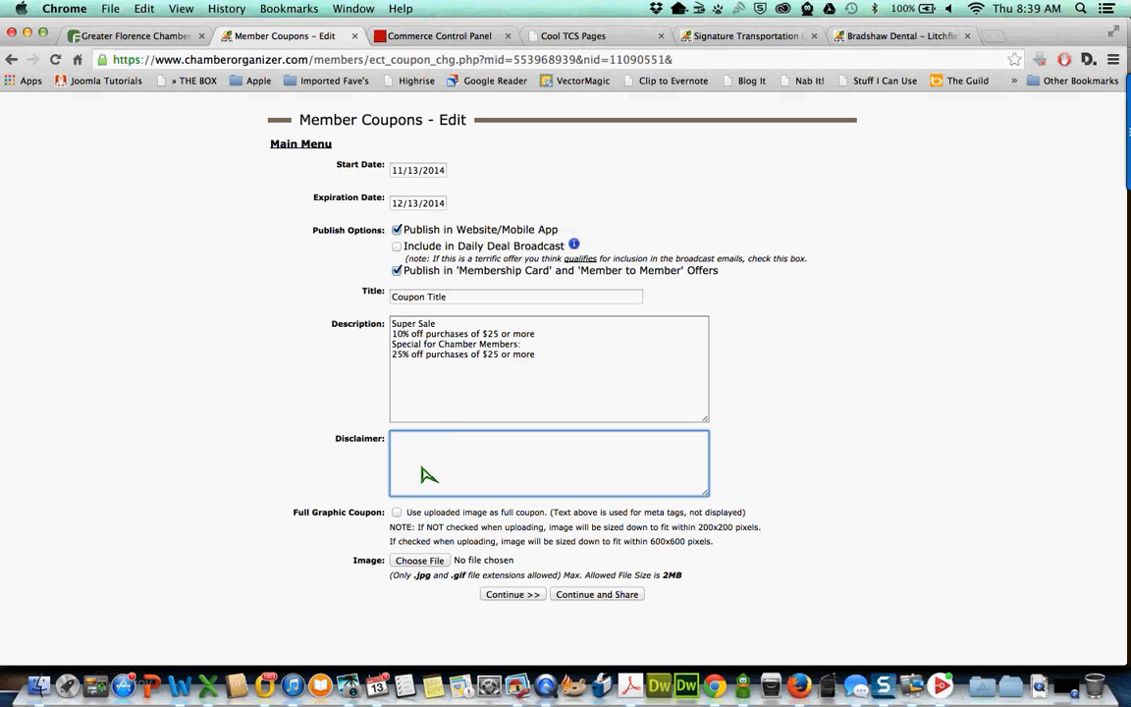
{"action": "type", "text": "Limit 10 people per coupon"}
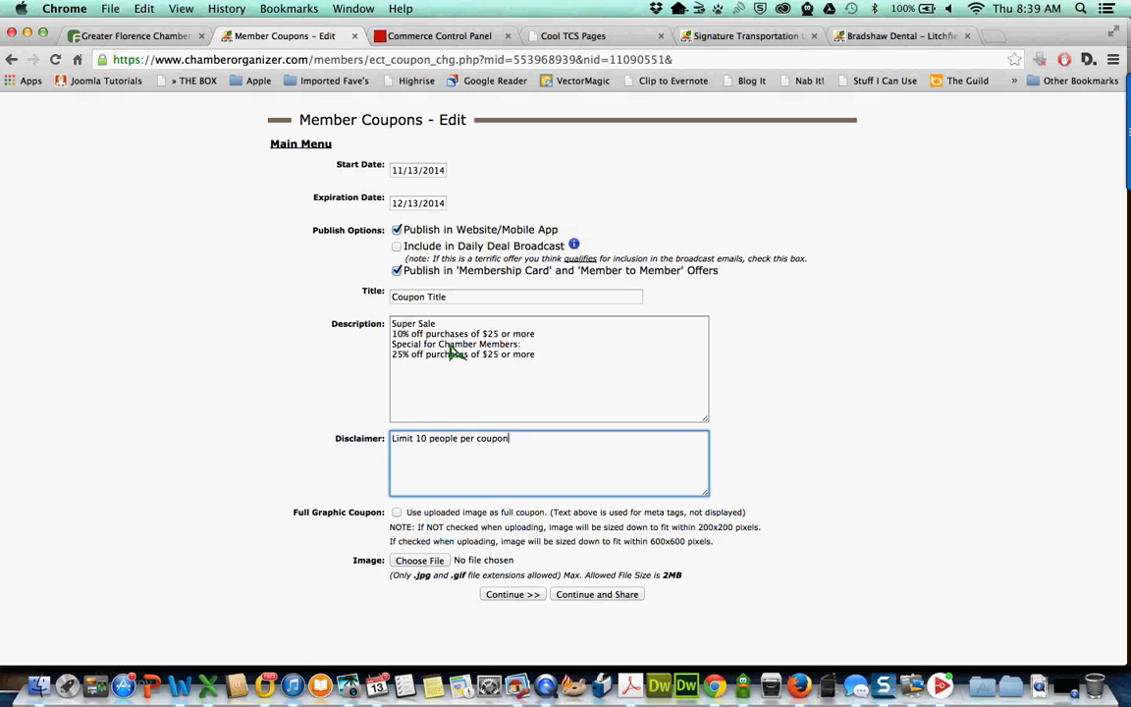
{"action": "triple_click", "coordinate": [508, 436]}
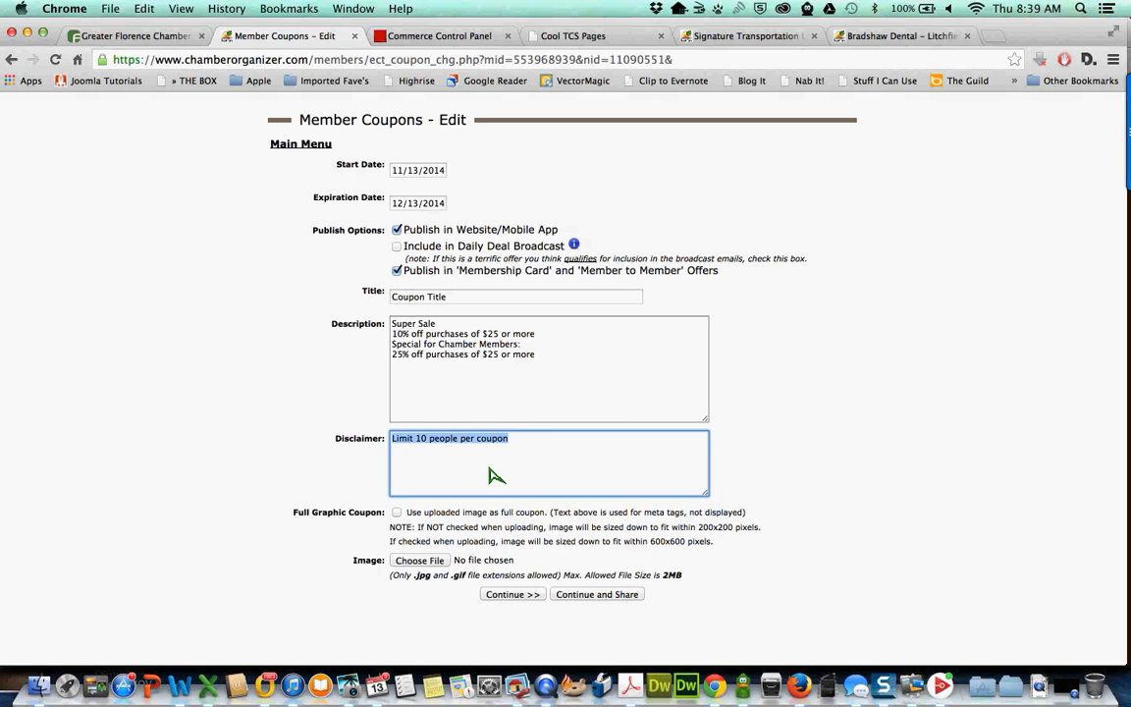
{"action": "key", "text": "BackSpace"}
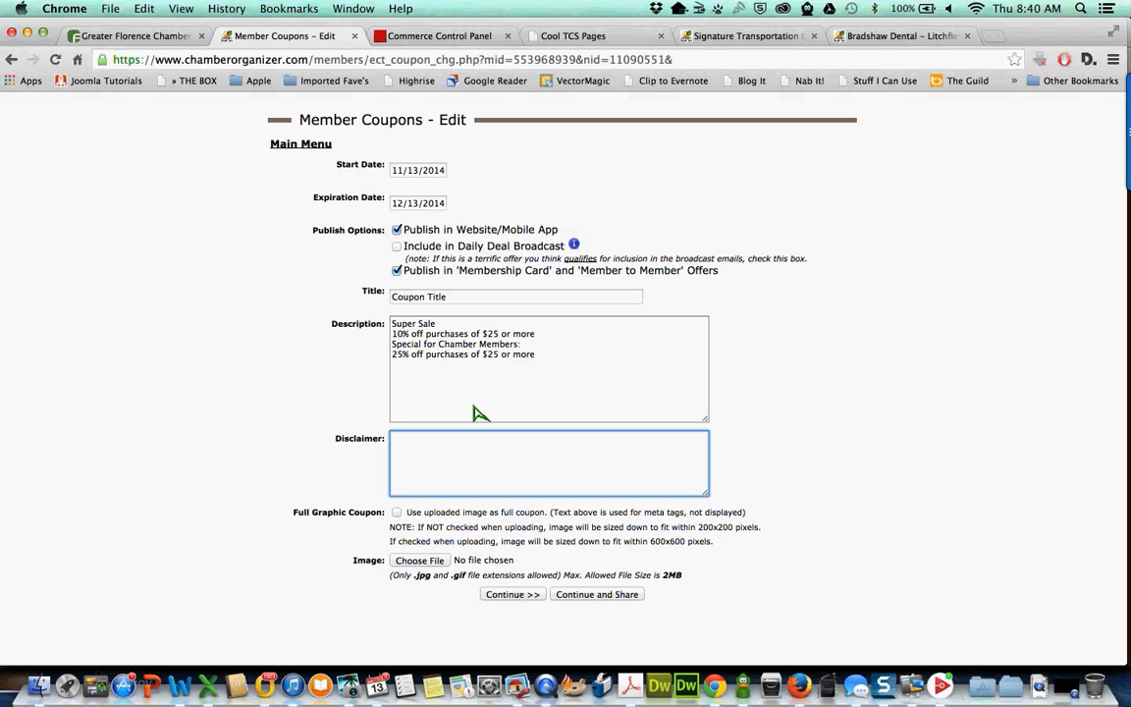
- Leave Full Graphic Coupon off and bring up the coupon image file chooser
{"action": "left_click", "coordinate": [396, 512]}
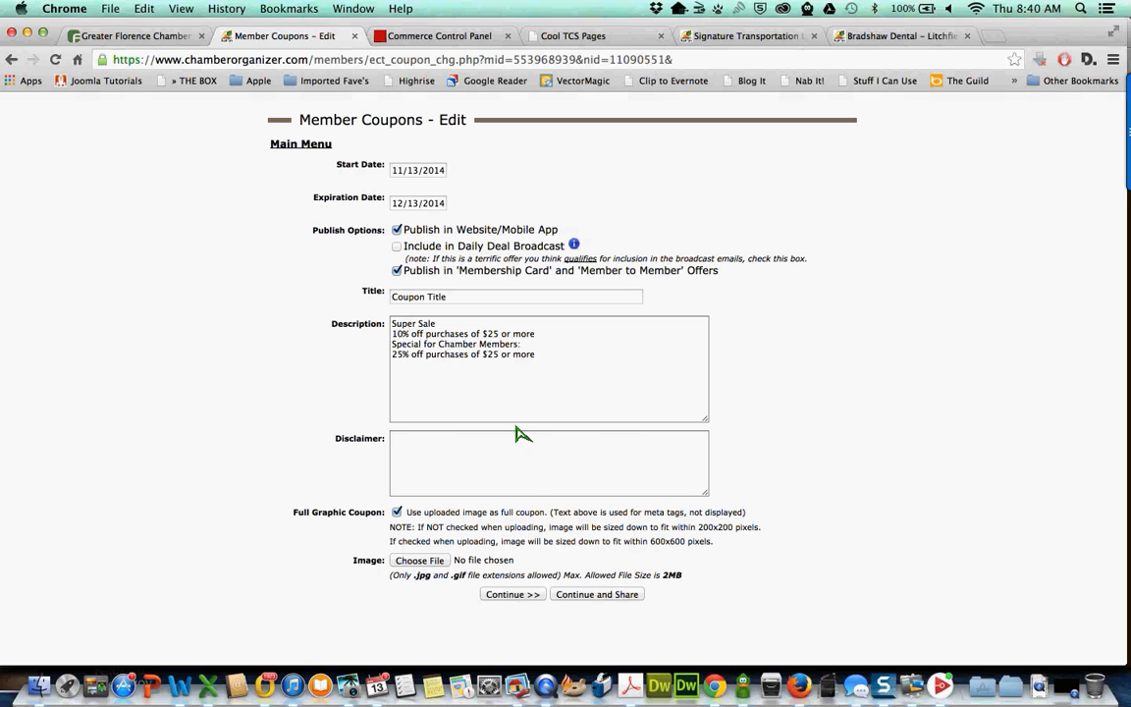
{"action": "left_click", "coordinate": [397, 512]}
{"action": "left_click", "coordinate": [420, 565]}
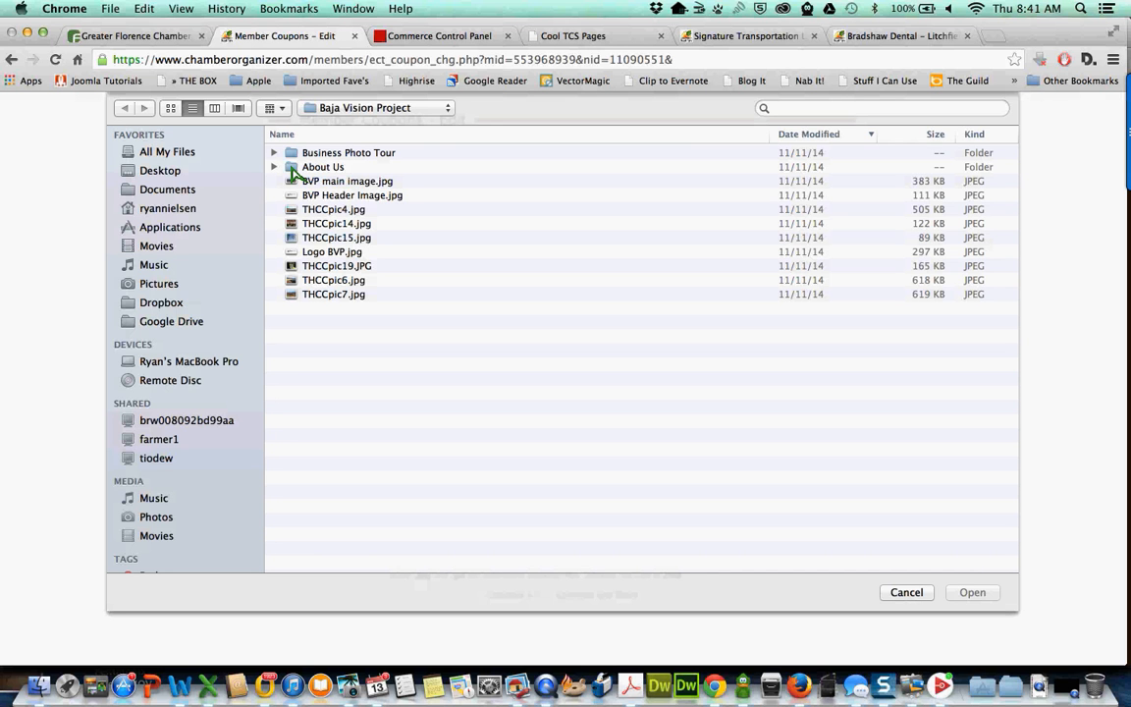
- Attach THCCpic15.jpg from the Baja Vision Project folder as the coupon image and submit it
{"action": "double_click", "coordinate": [293, 171]}
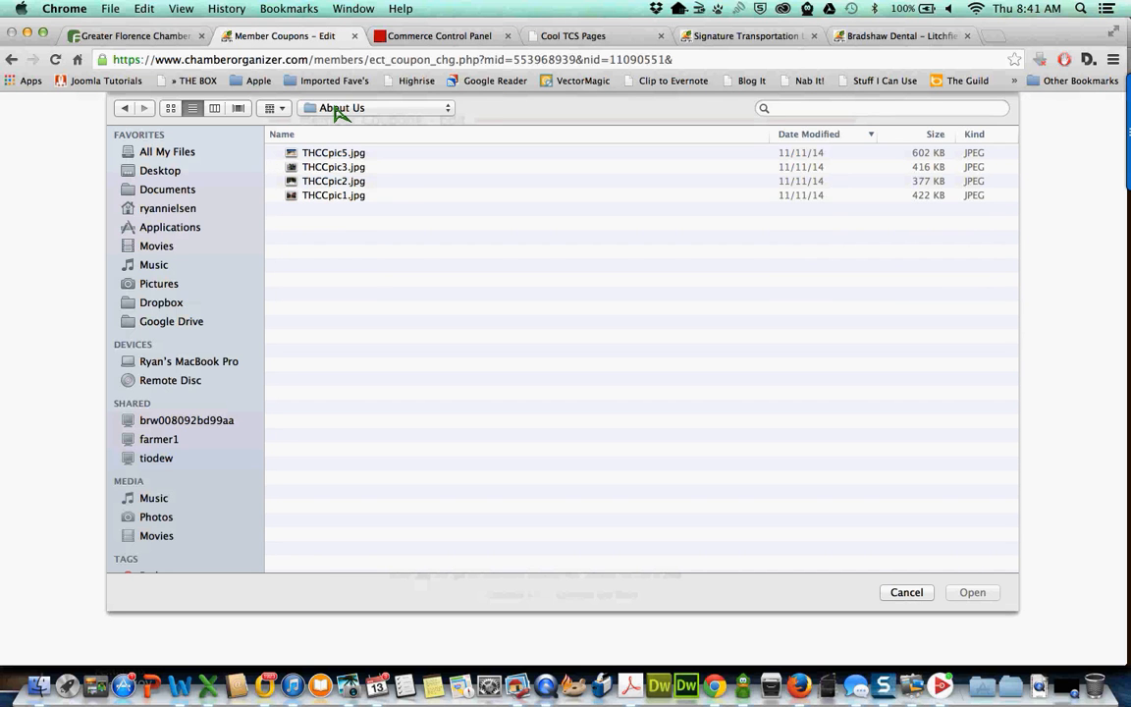
{"action": "left_click", "coordinate": [338, 110]}
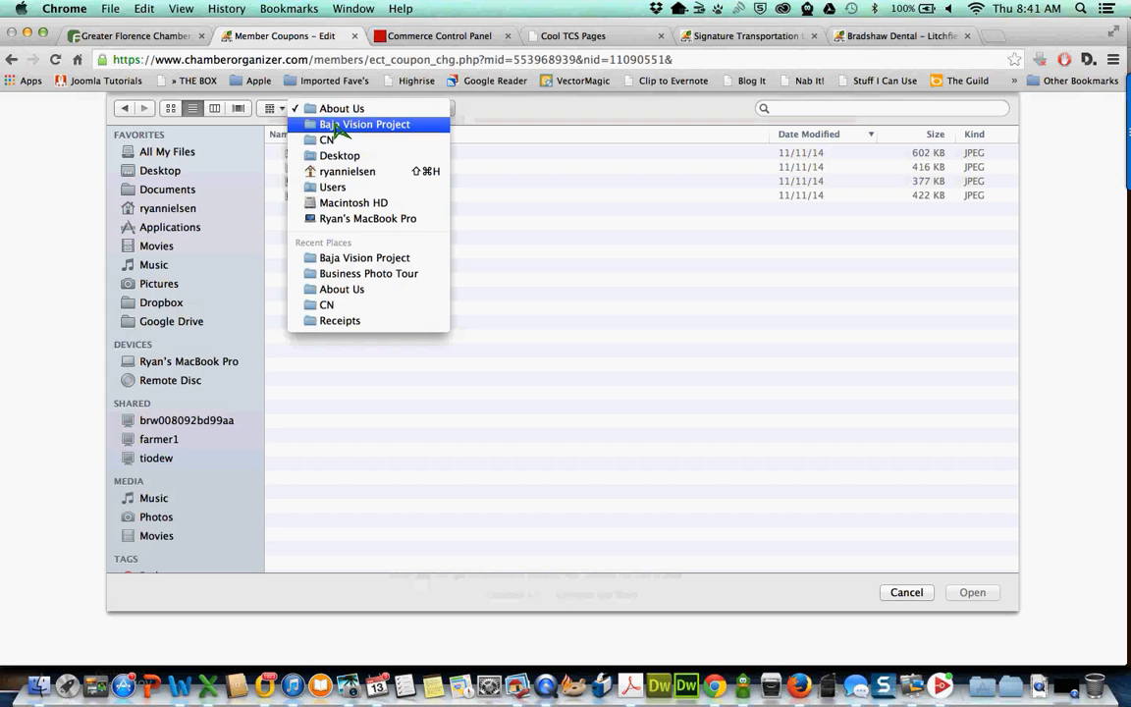
{"action": "left_click", "coordinate": [339, 126]}
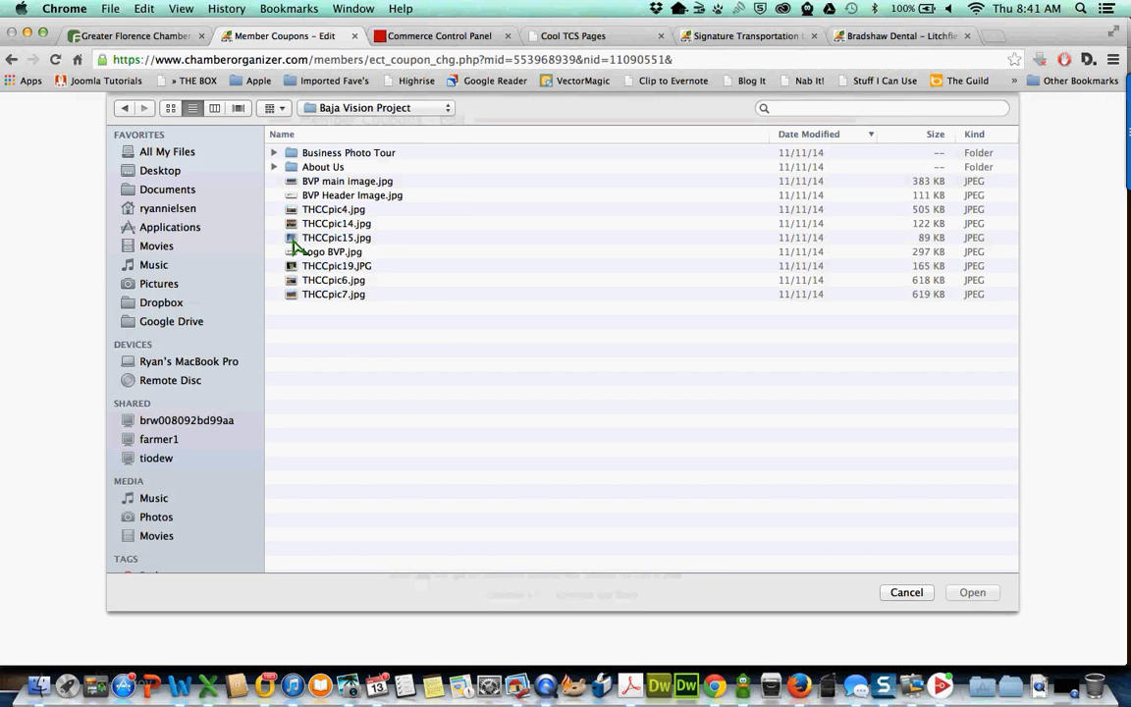
{"action": "left_click", "coordinate": [296, 242]}
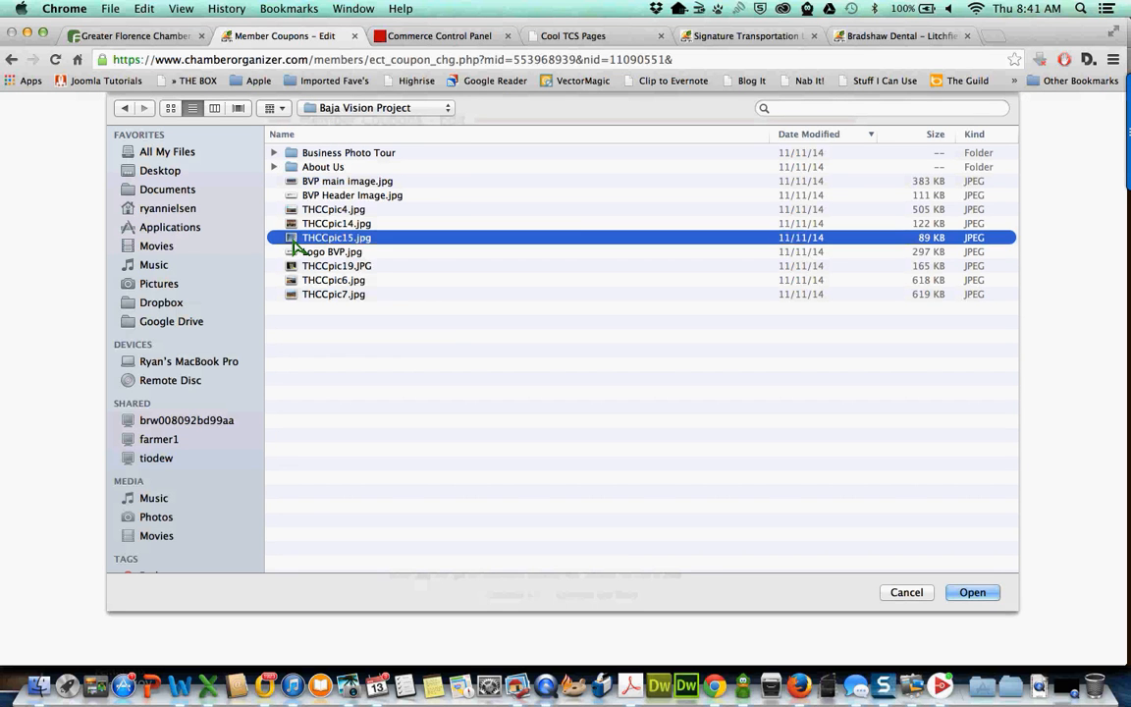
{"action": "double_click", "coordinate": [296, 245]}
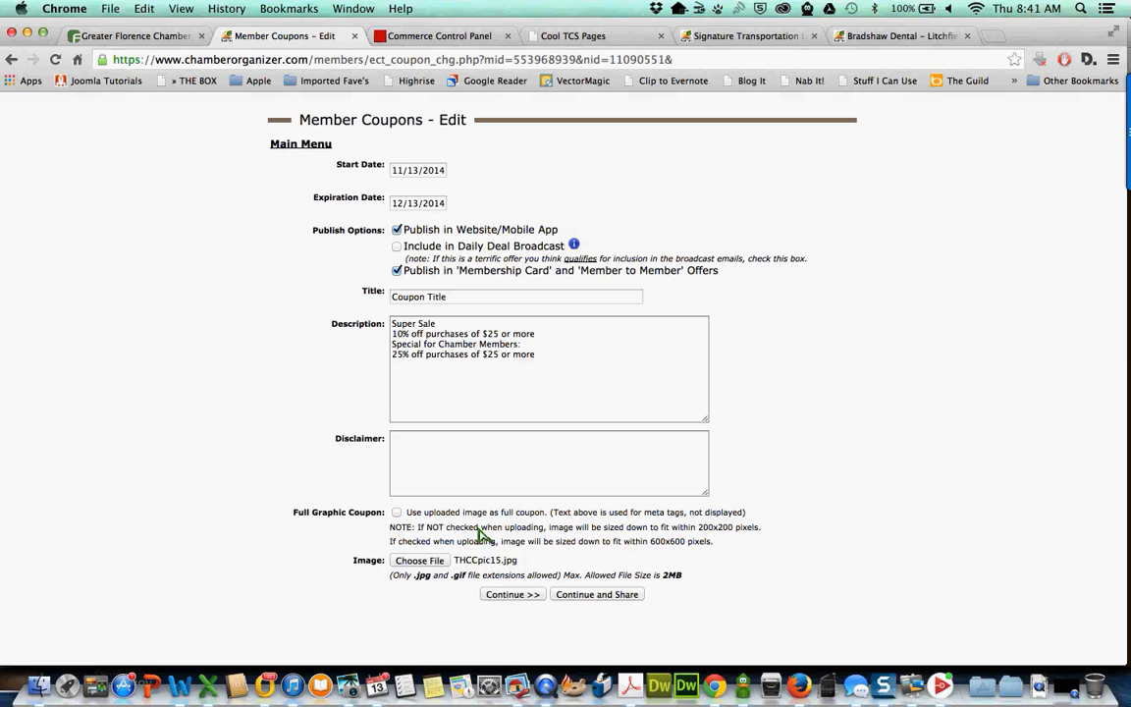
{"action": "left_click", "coordinate": [512, 595]}
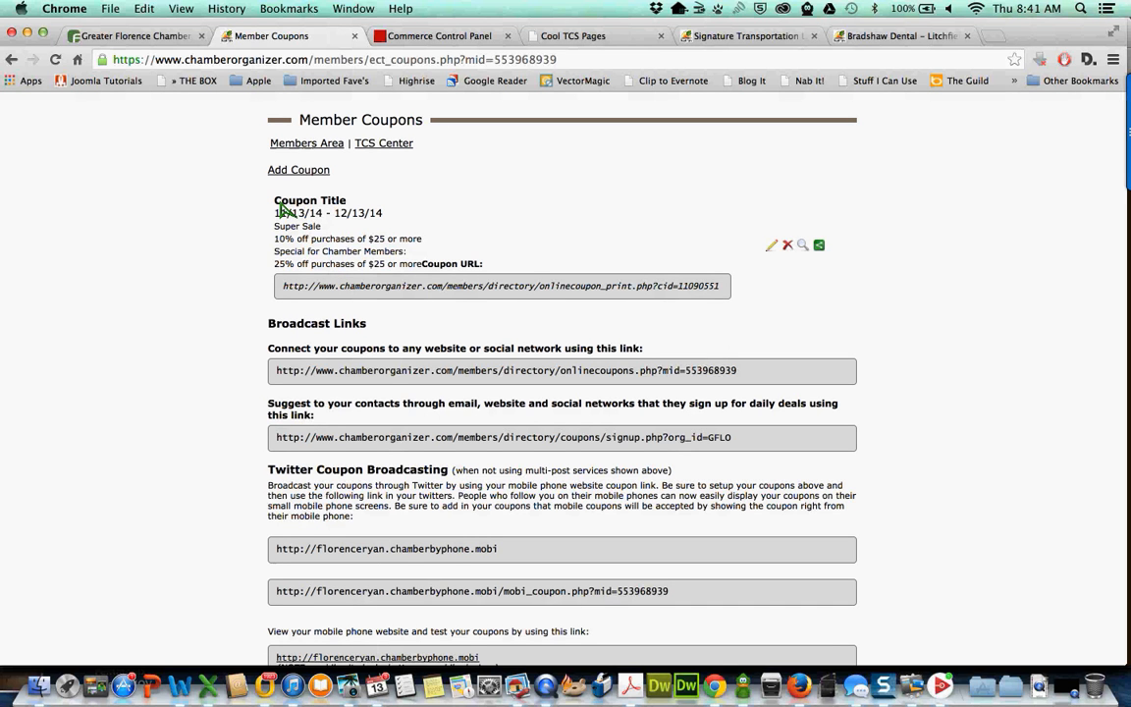
- Review the listed Super Sale coupon and its print URL on Member Coupons
{"action": "left_click_drag", "start_coordinate": [278, 206], "coordinate": [542, 284]}
{"action": "left_click_drag", "start_coordinate": [588, 291], "coordinate": [720, 297]}
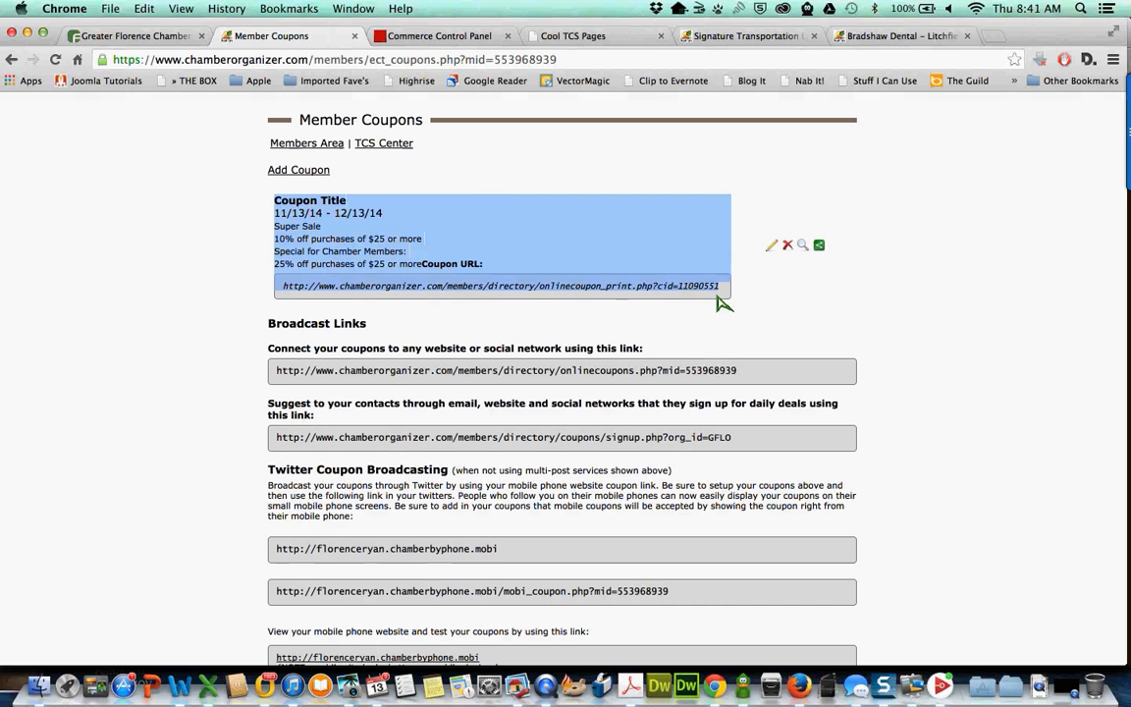
{"action": "left_click", "coordinate": [775, 221]}
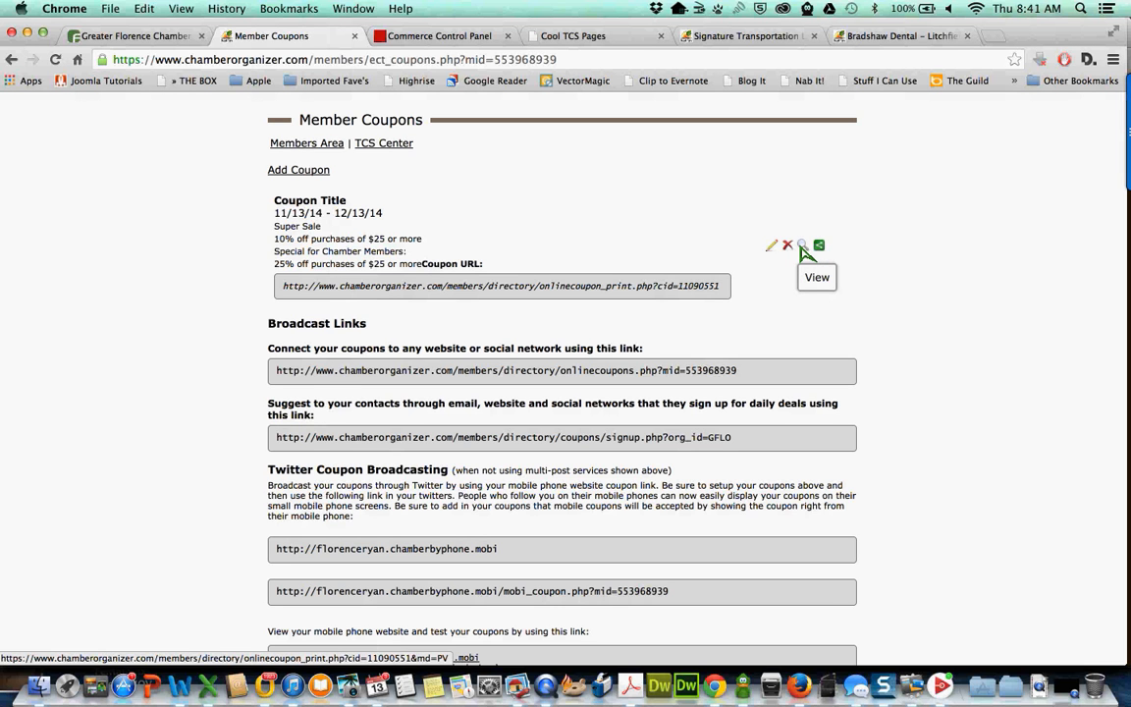
- Check the coupon's printable view—offer lines, chamber credit, contact address—then close it
{"action": "left_click", "coordinate": [801, 245]}
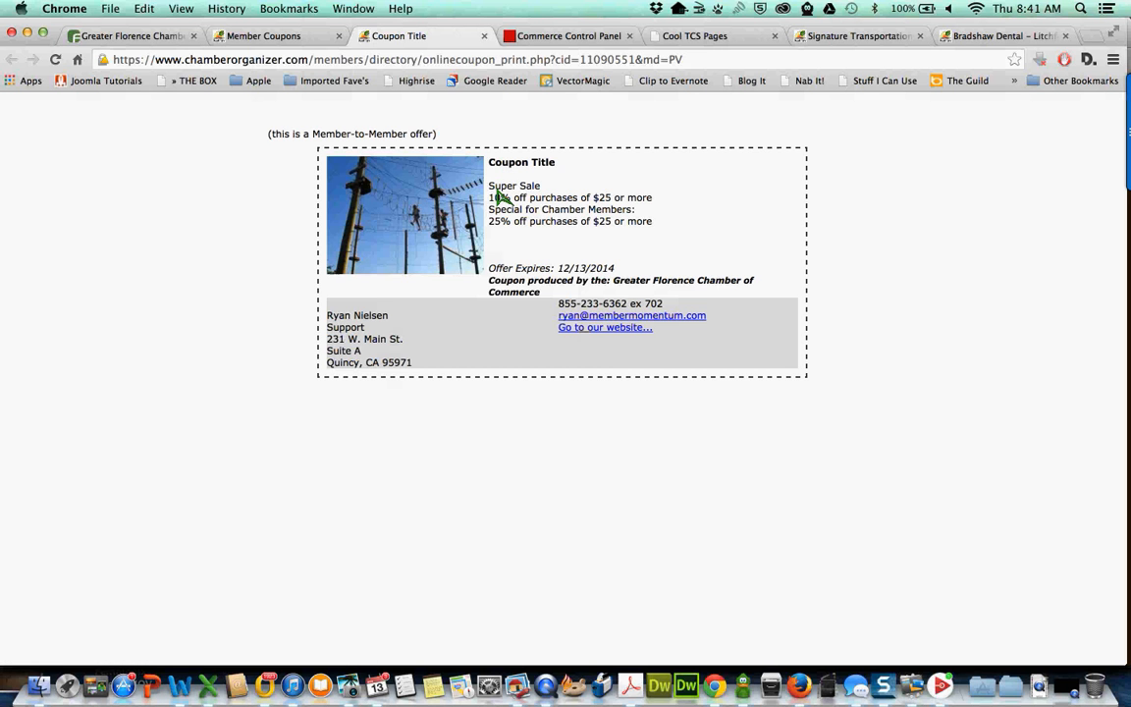
{"action": "left_click_drag", "start_coordinate": [490, 185], "coordinate": [612, 223]}
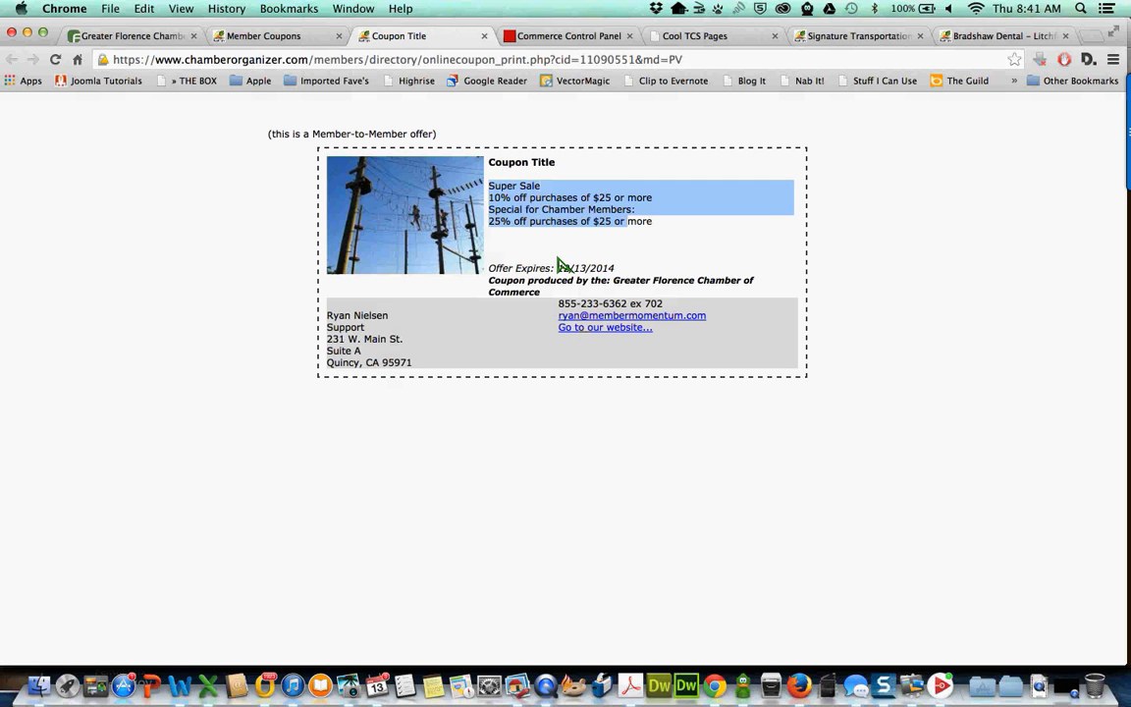
{"action": "left_click", "coordinate": [615, 274]}
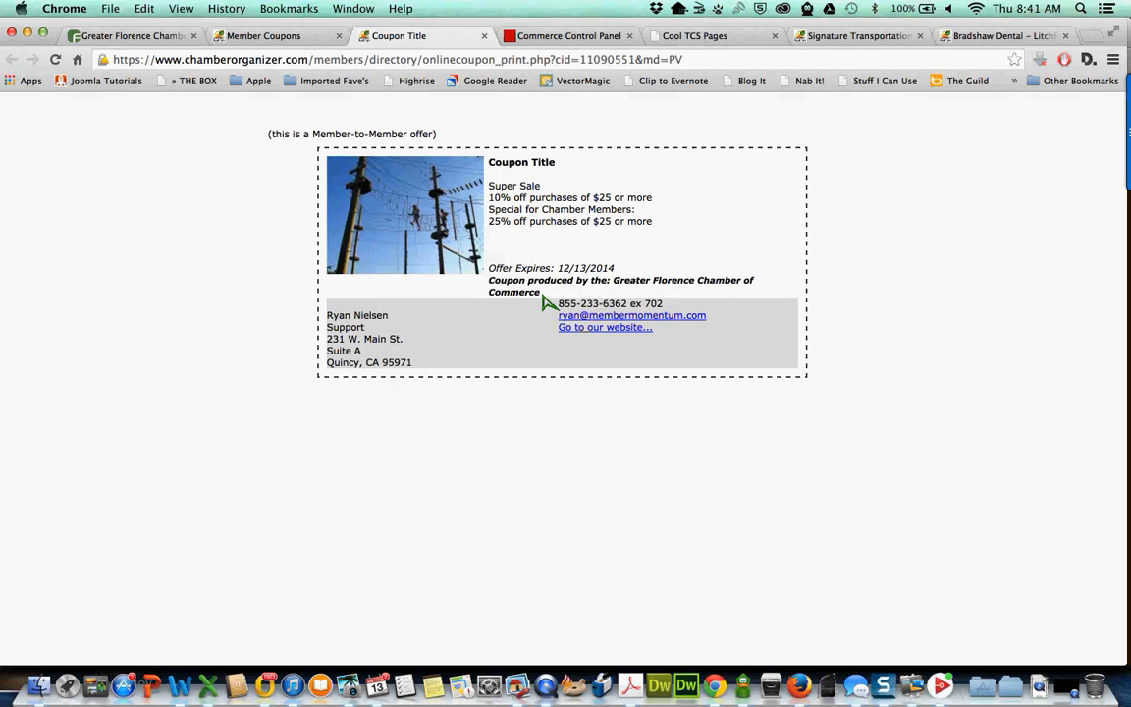
{"action": "triple_click", "coordinate": [495, 291]}
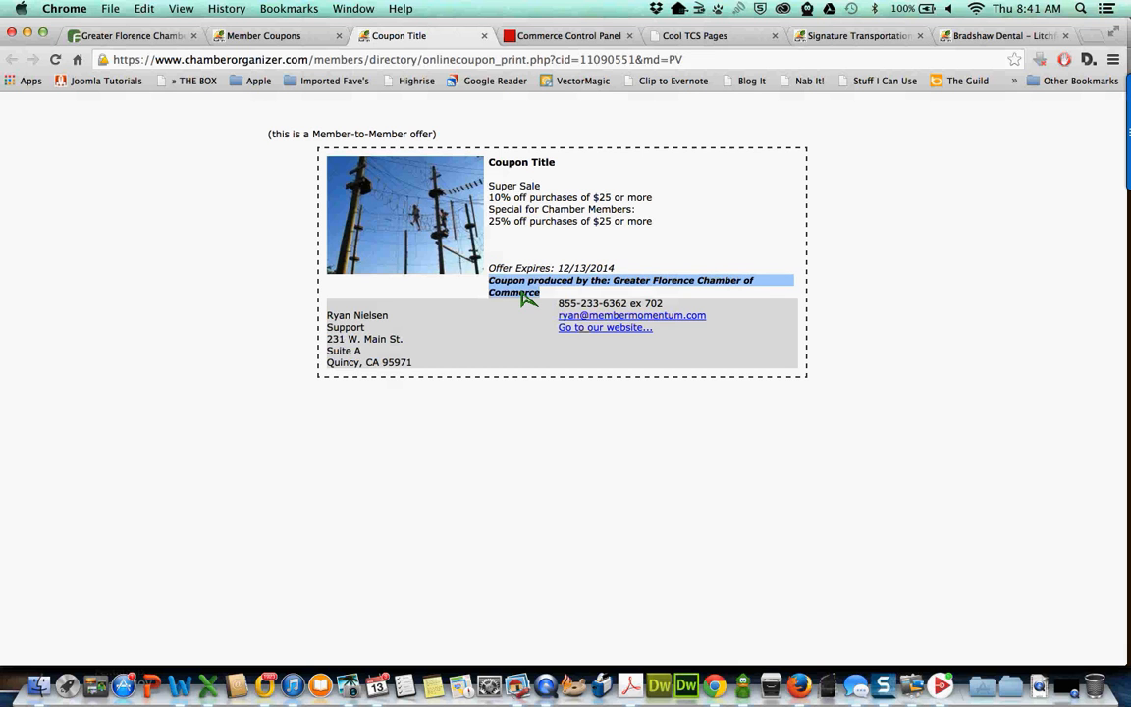
{"action": "left_click", "coordinate": [523, 296]}
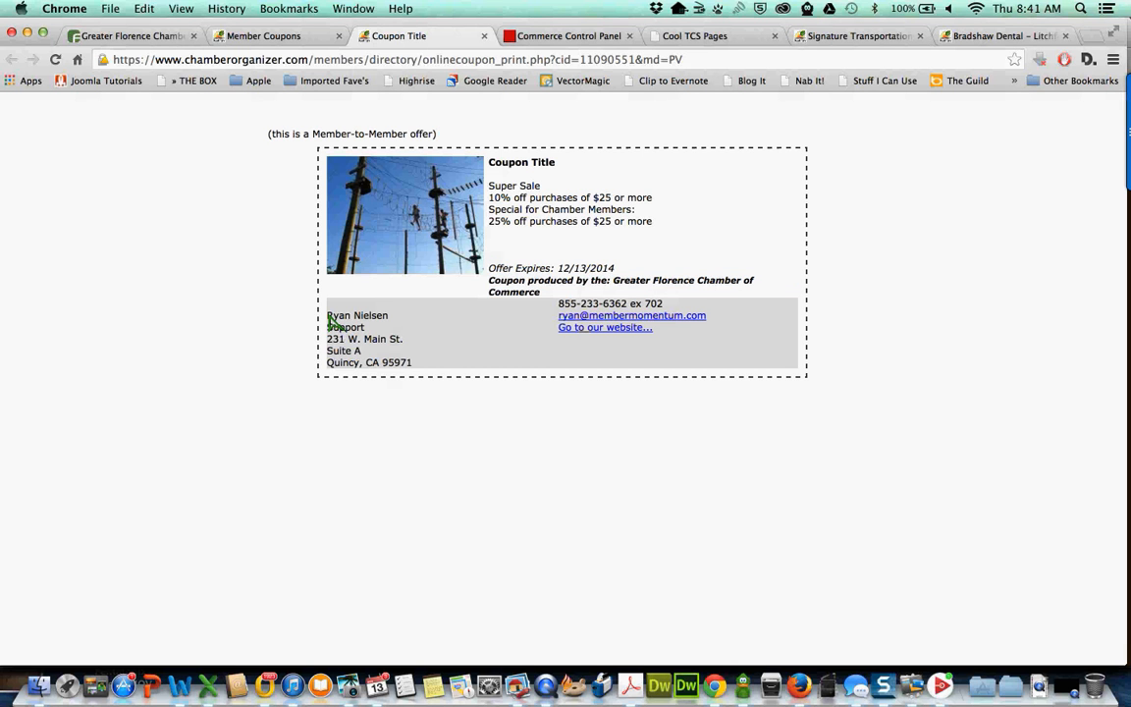
{"action": "left_click_drag", "start_coordinate": [331, 317], "coordinate": [623, 318]}
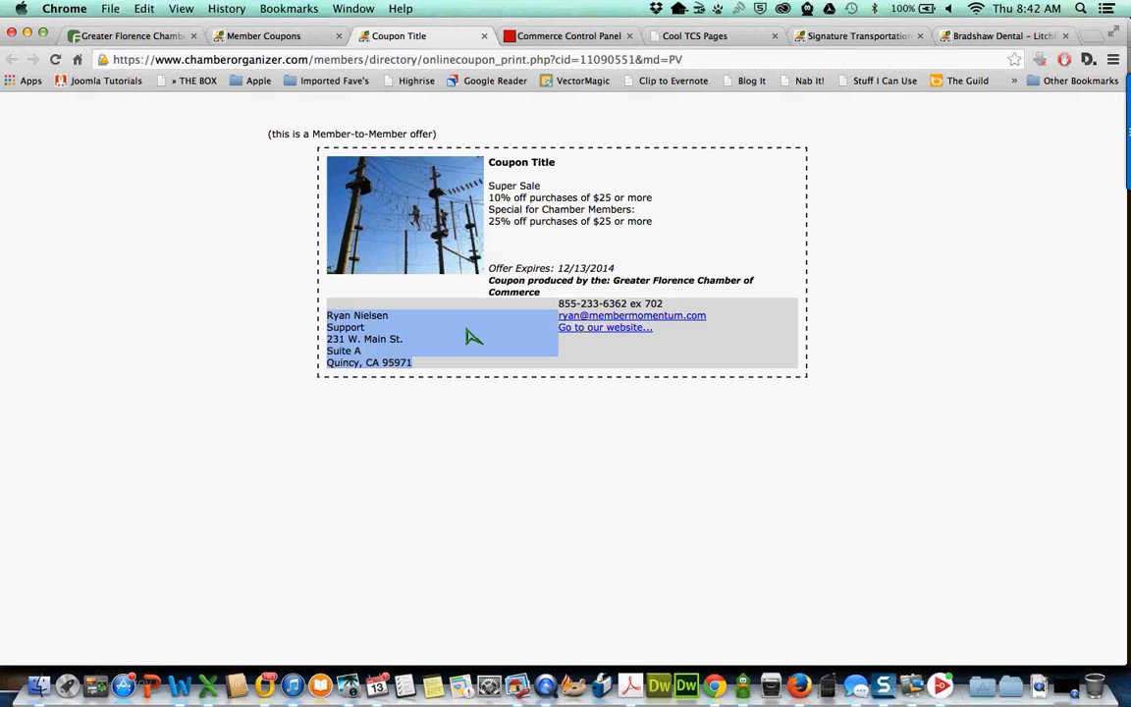
{"action": "left_click", "coordinate": [400, 357]}
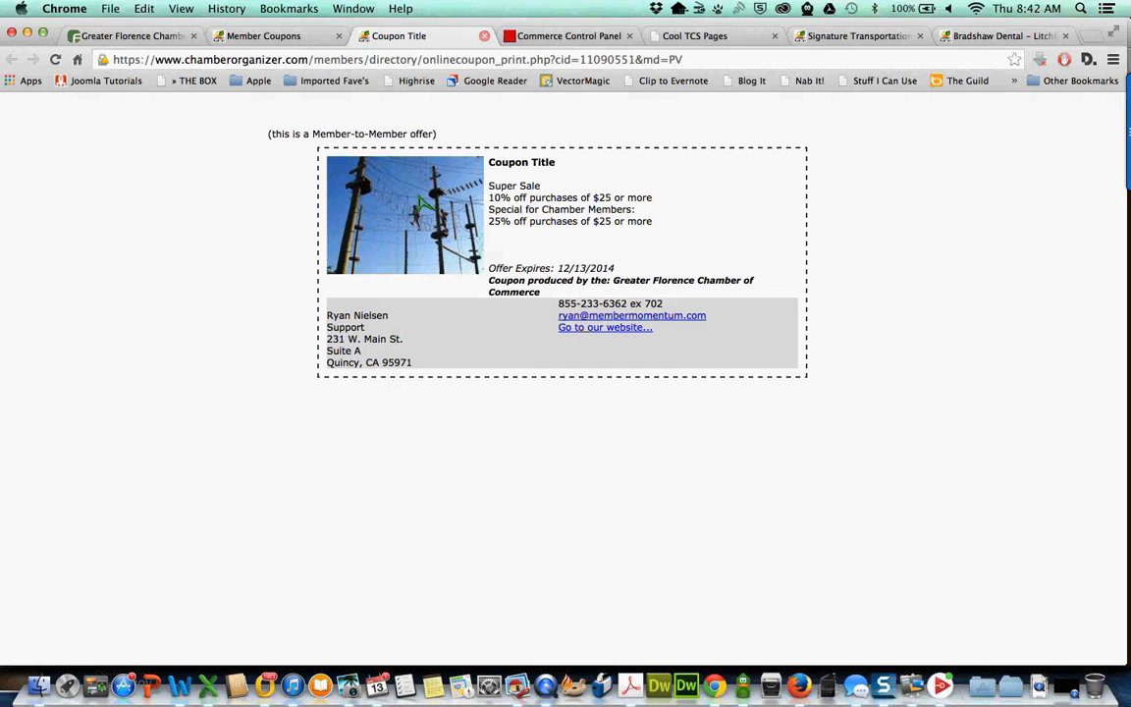
{"action": "left_click", "coordinate": [485, 37]}
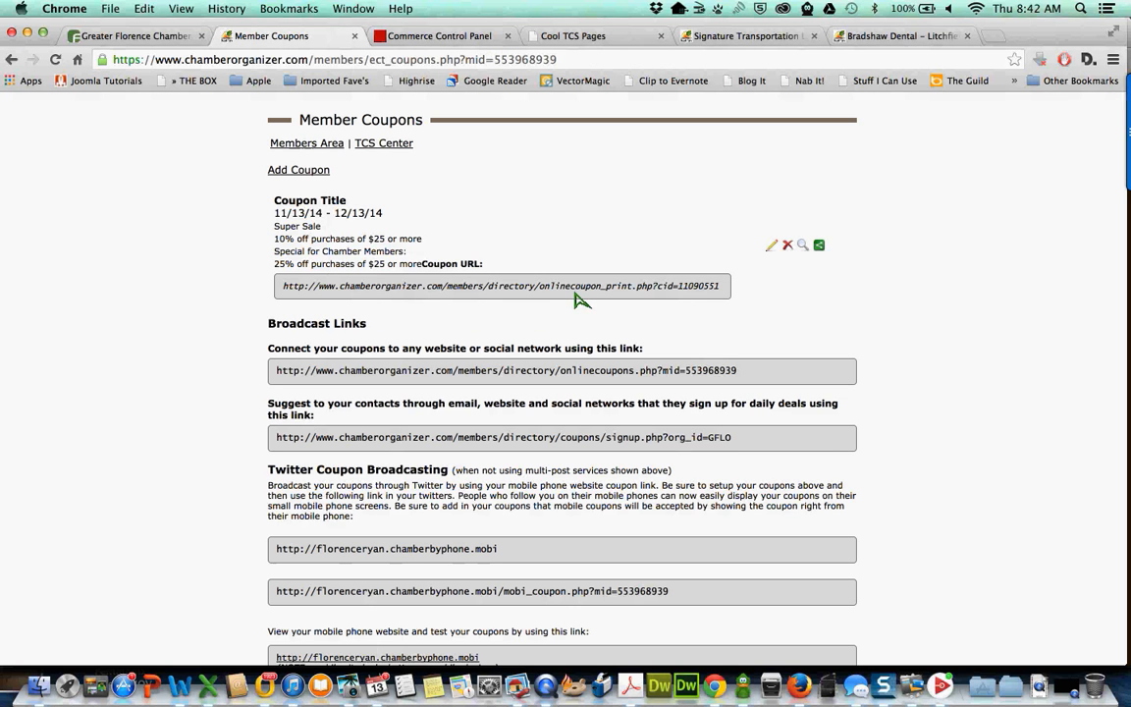
{"action": "double_click", "coordinate": [465, 286]}
{"action": "left_click", "coordinate": [505, 286]}
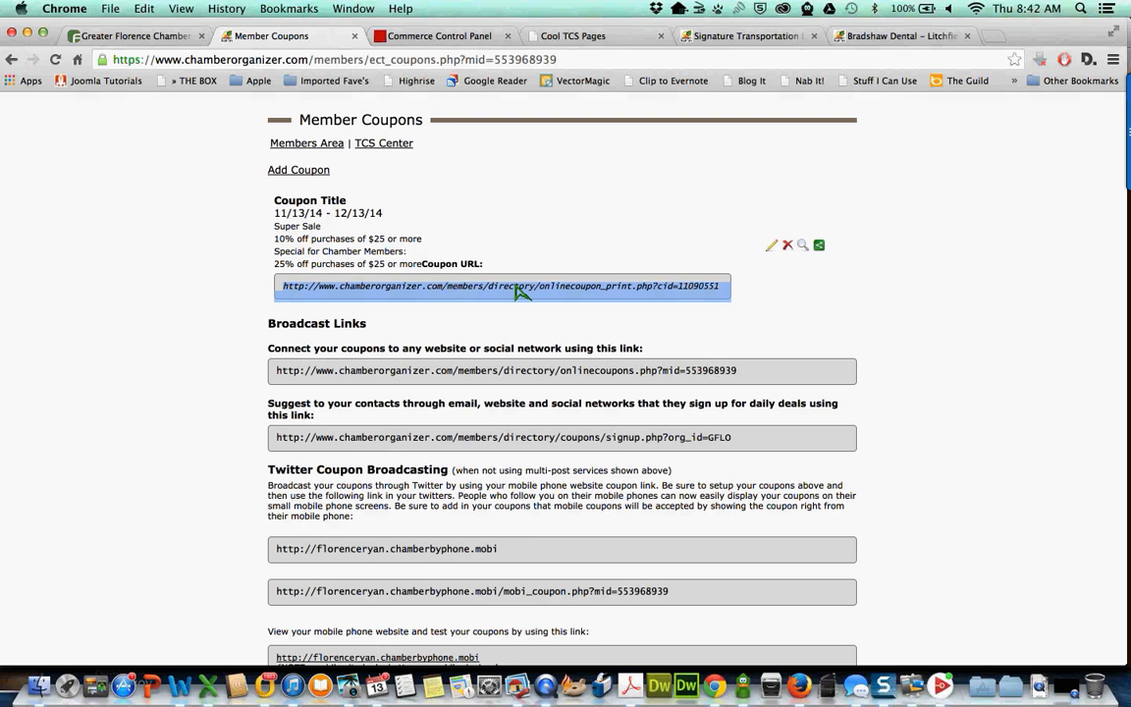
{"action": "key", "text": "ctrl+c"}
{"action": "key", "text": "ctrl+t"}
{"action": "key", "text": "ctrl+v"}
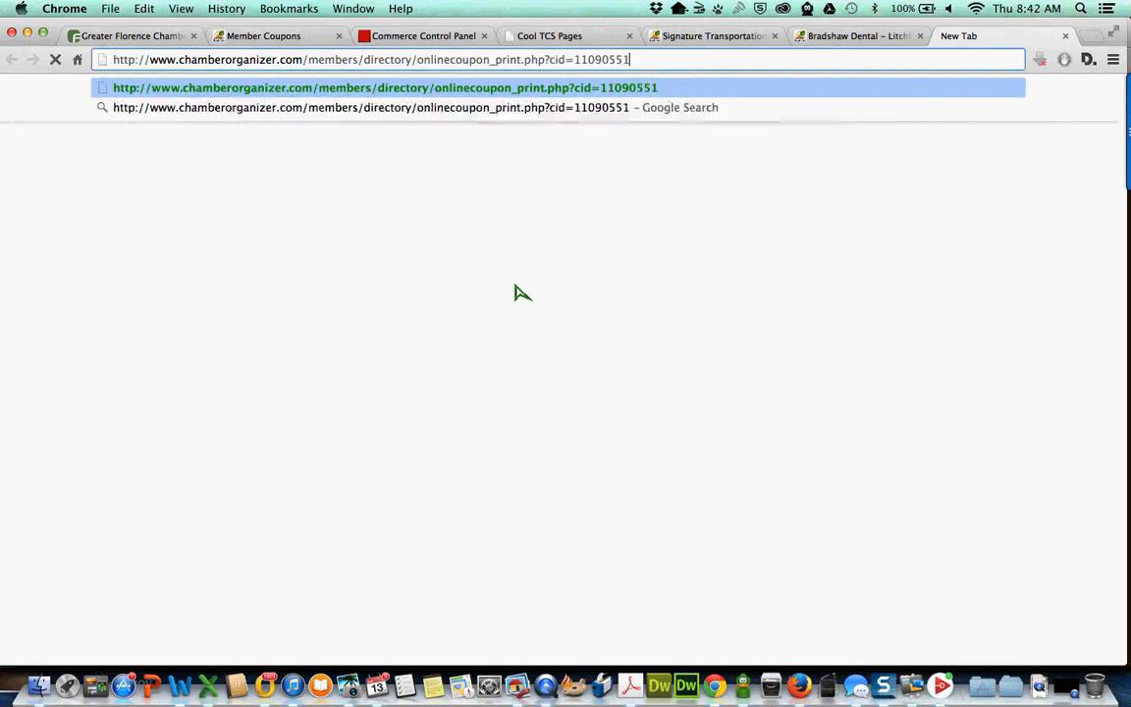
{"action": "key", "text": "Return"}
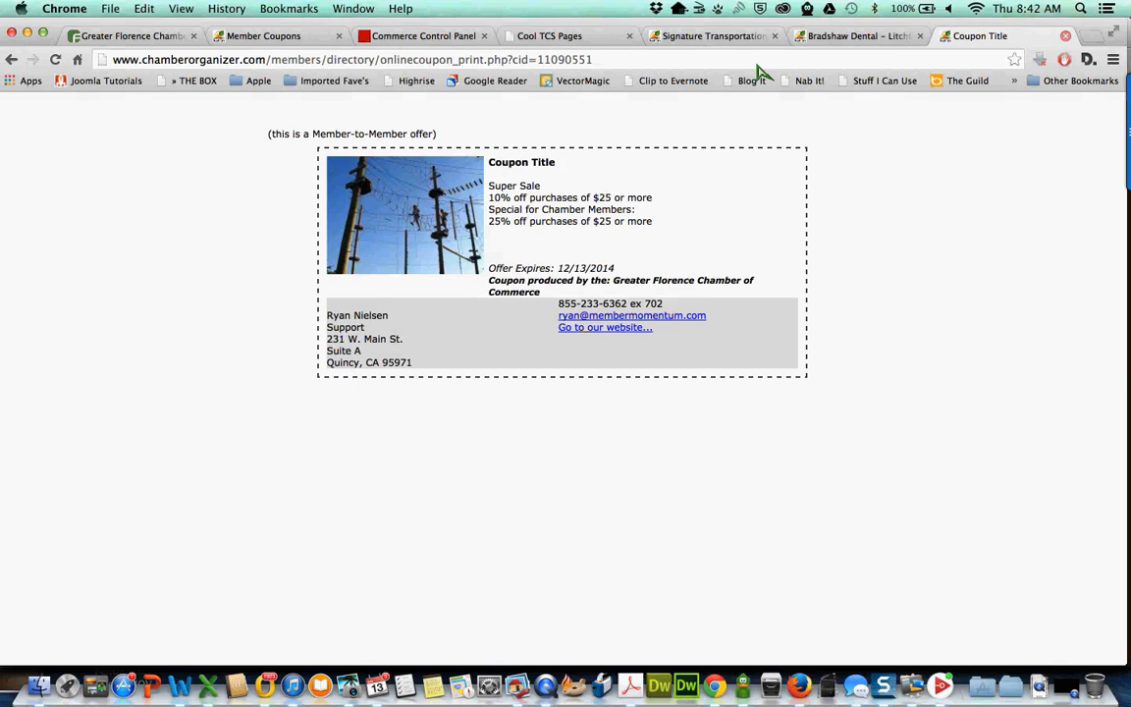
{"action": "key", "text": "super+w"}
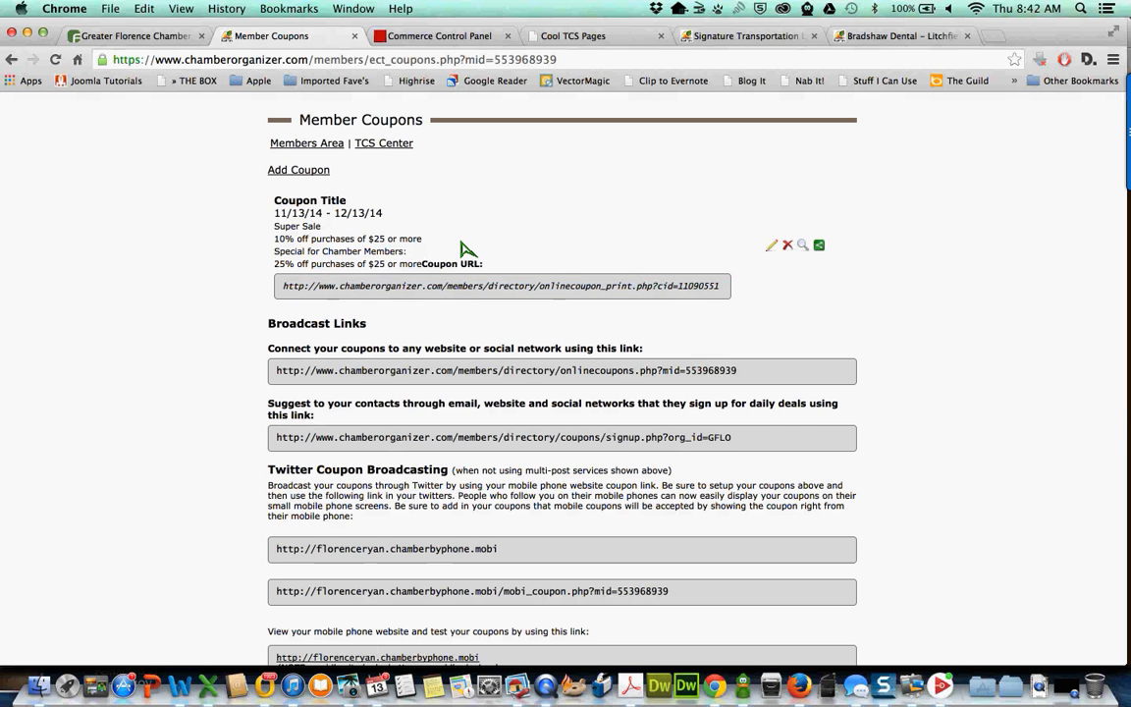
{"action": "scroll", "coordinate": [466, 249], "scroll_direction": "down", "scroll_amount": 2}
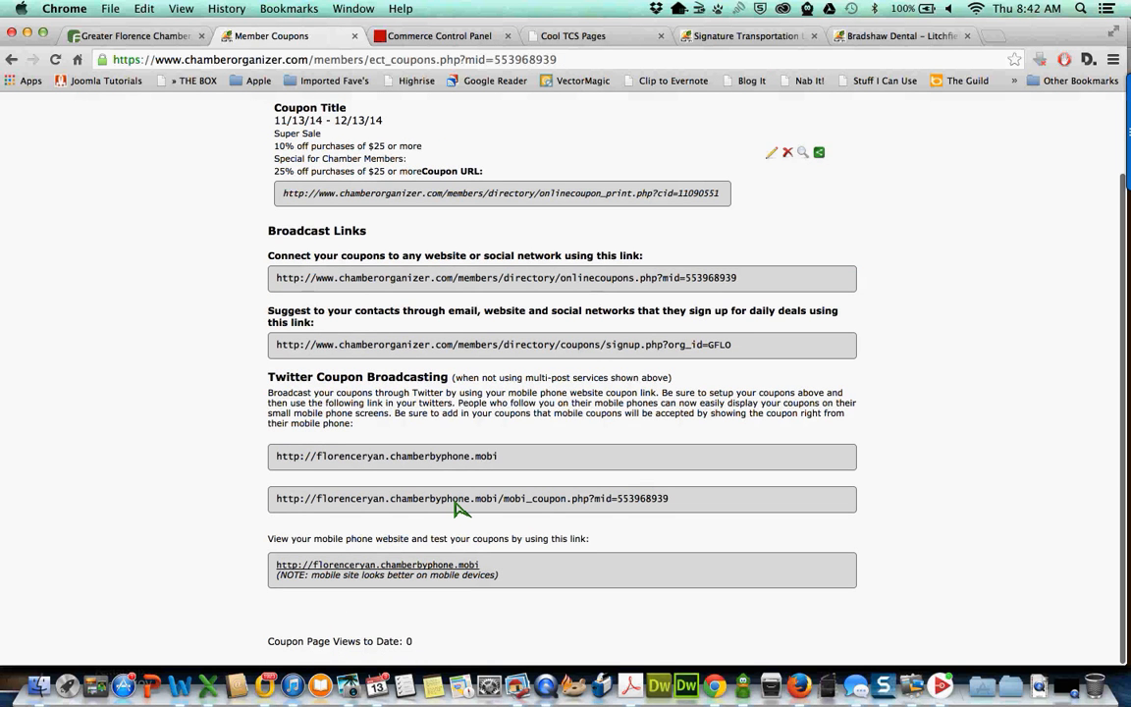
{"action": "double_click", "coordinate": [455, 501]}
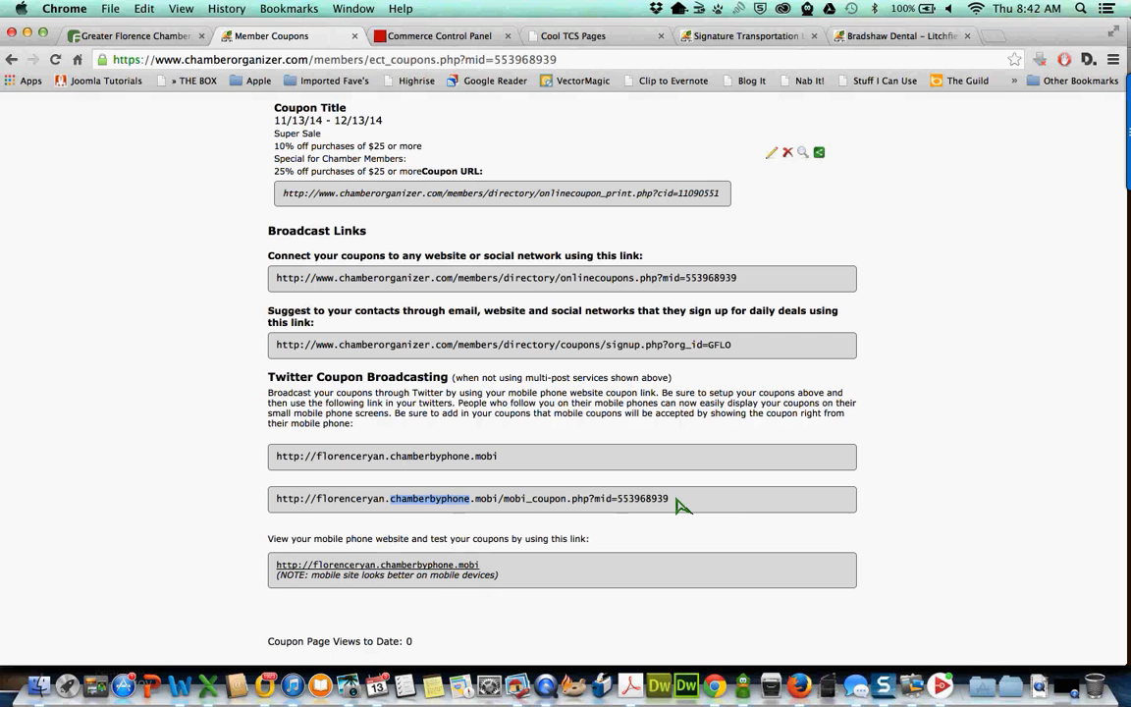
{"action": "left_click_drag", "start_coordinate": [676, 501], "coordinate": [282, 510]}
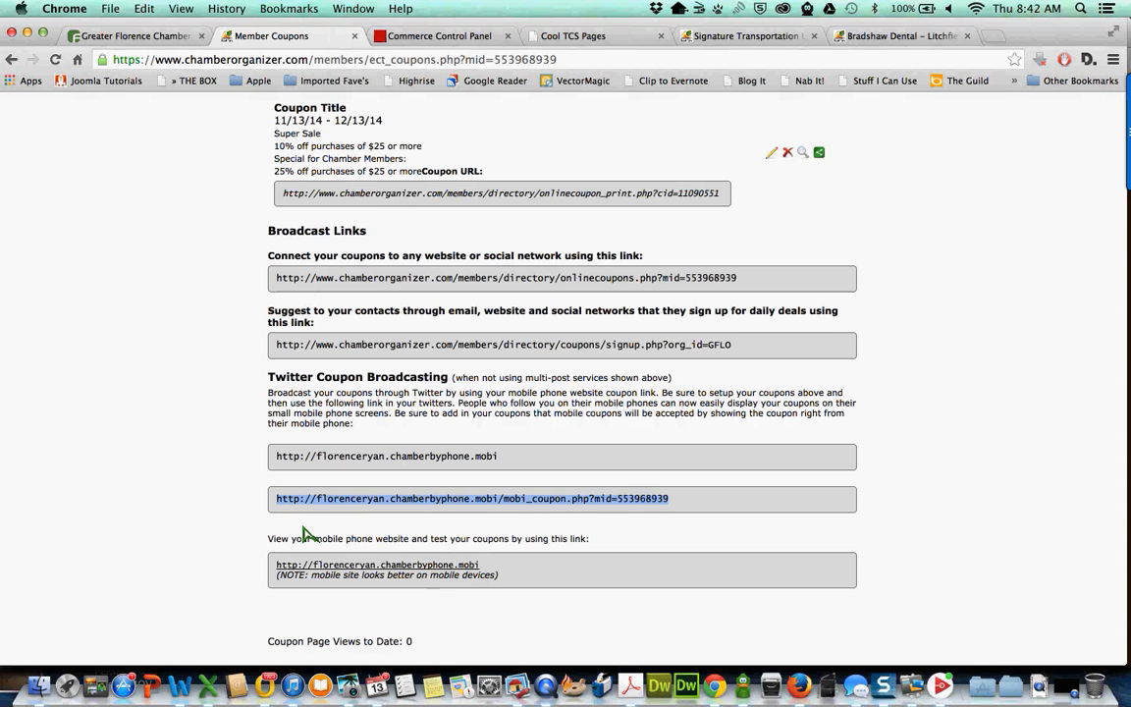
{"action": "key", "text": "super+t"}
{"action": "key", "text": "super+v"}
{"action": "key", "text": "Return"}
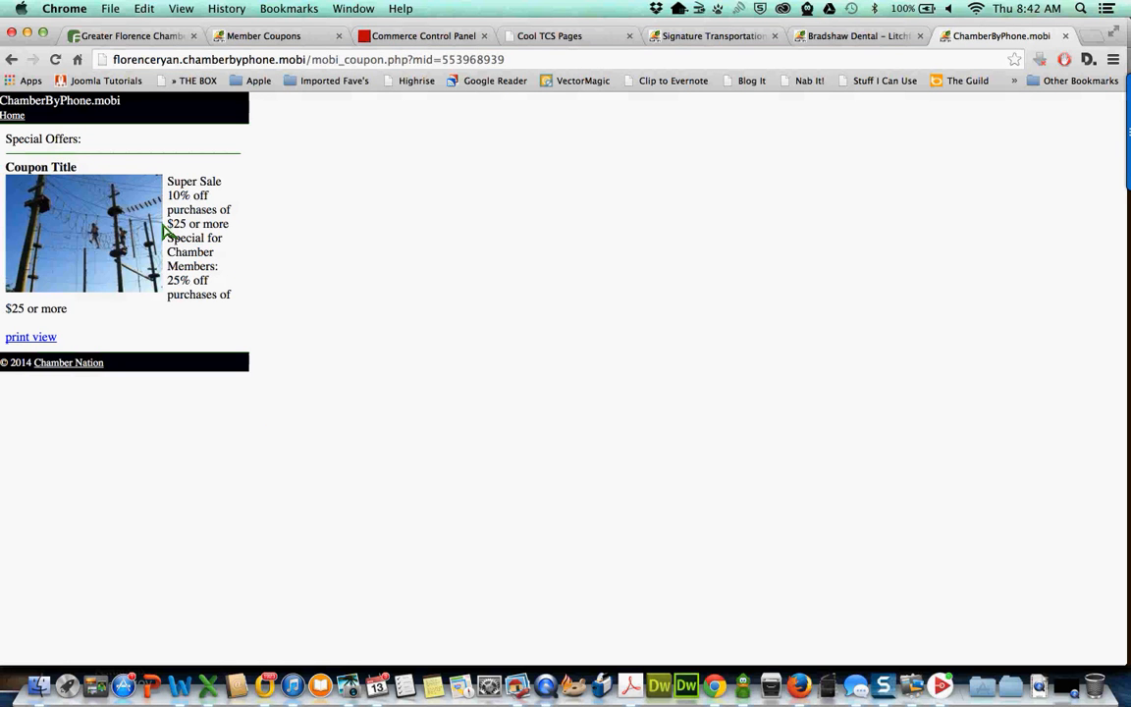
{"action": "left_click", "coordinate": [44, 339]}
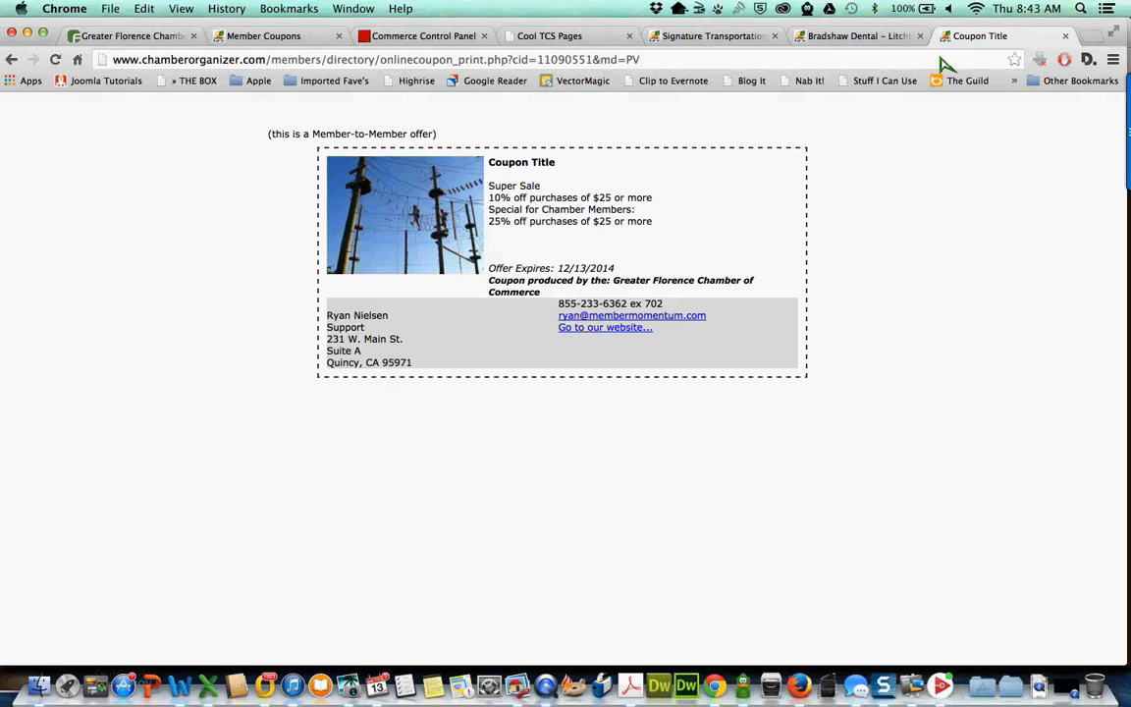
{"action": "left_click", "coordinate": [1066, 37]}
{"action": "scroll", "coordinate": [285, 277], "scroll_direction": "up", "scroll_amount": 2}
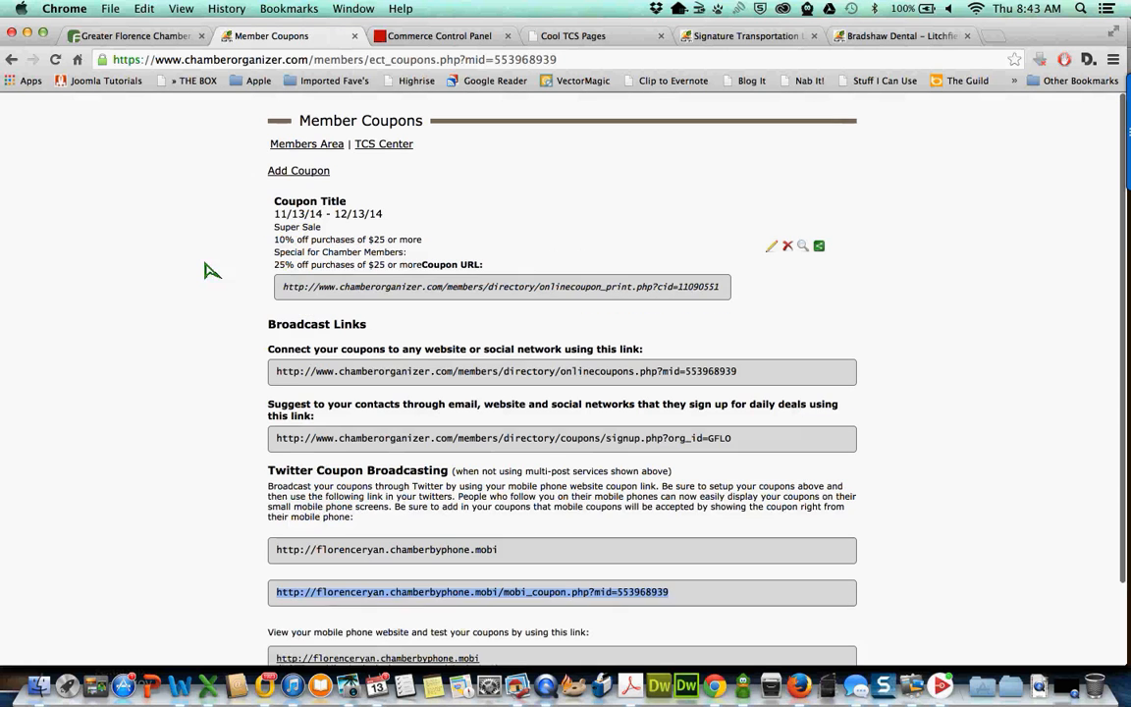
{"action": "left_click", "coordinate": [241, 245]}
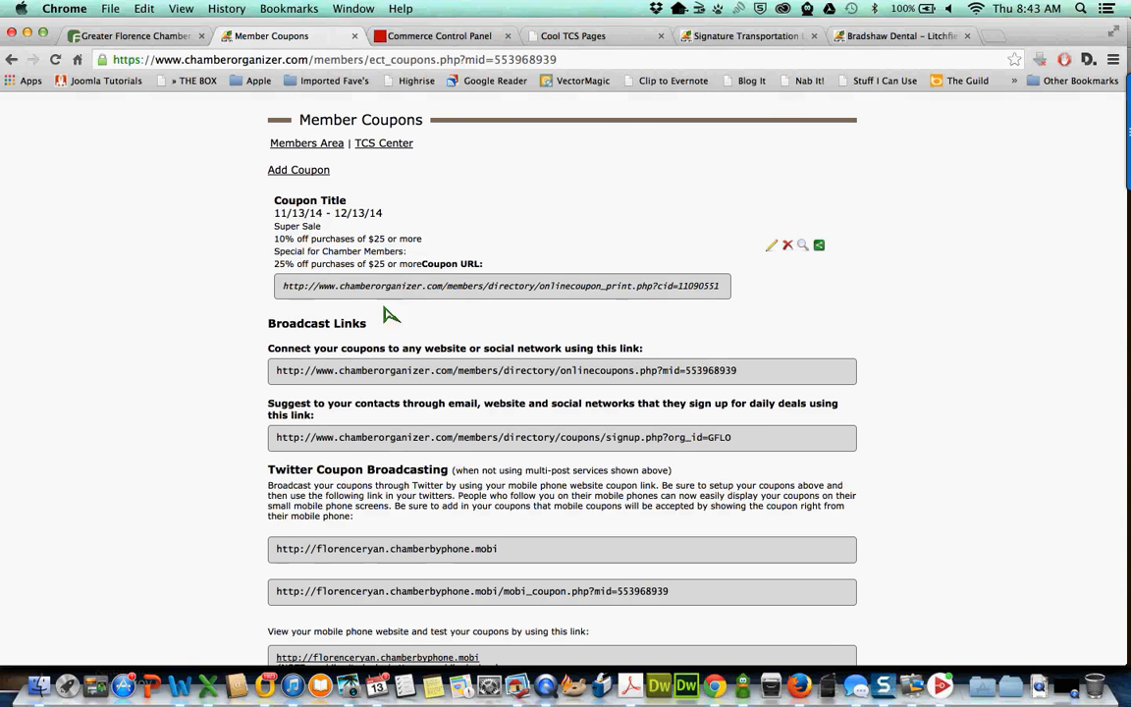
{"action": "left_click", "coordinate": [771, 246]}
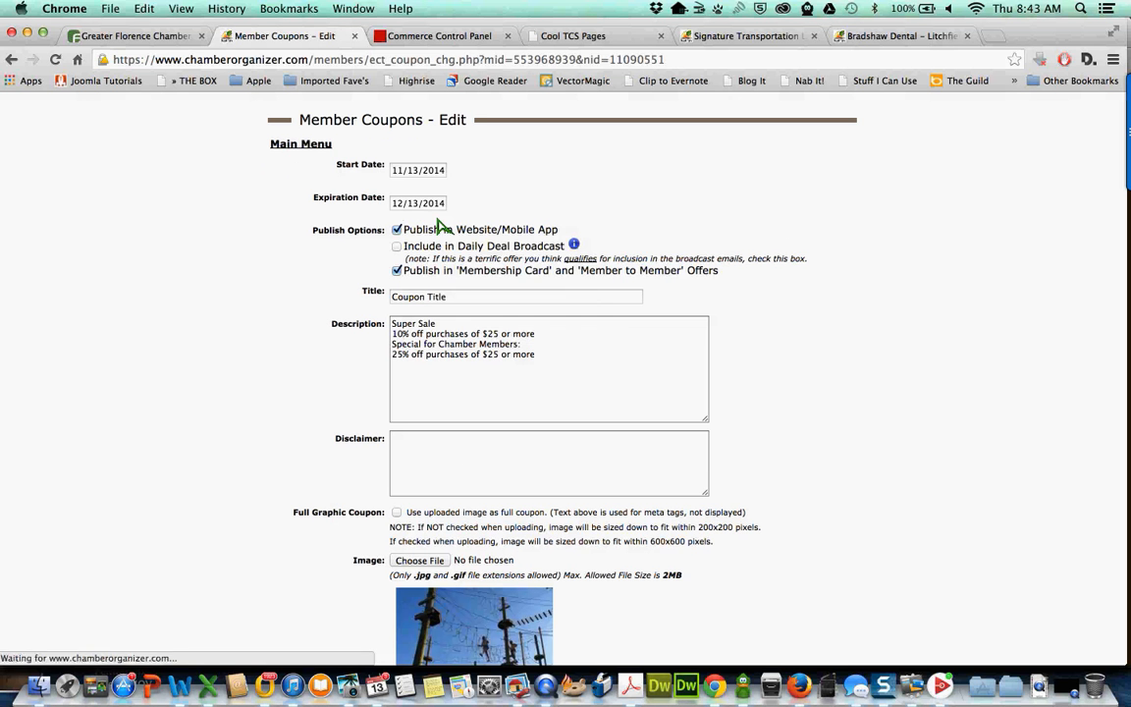
{"action": "left_click", "coordinate": [405, 203]}
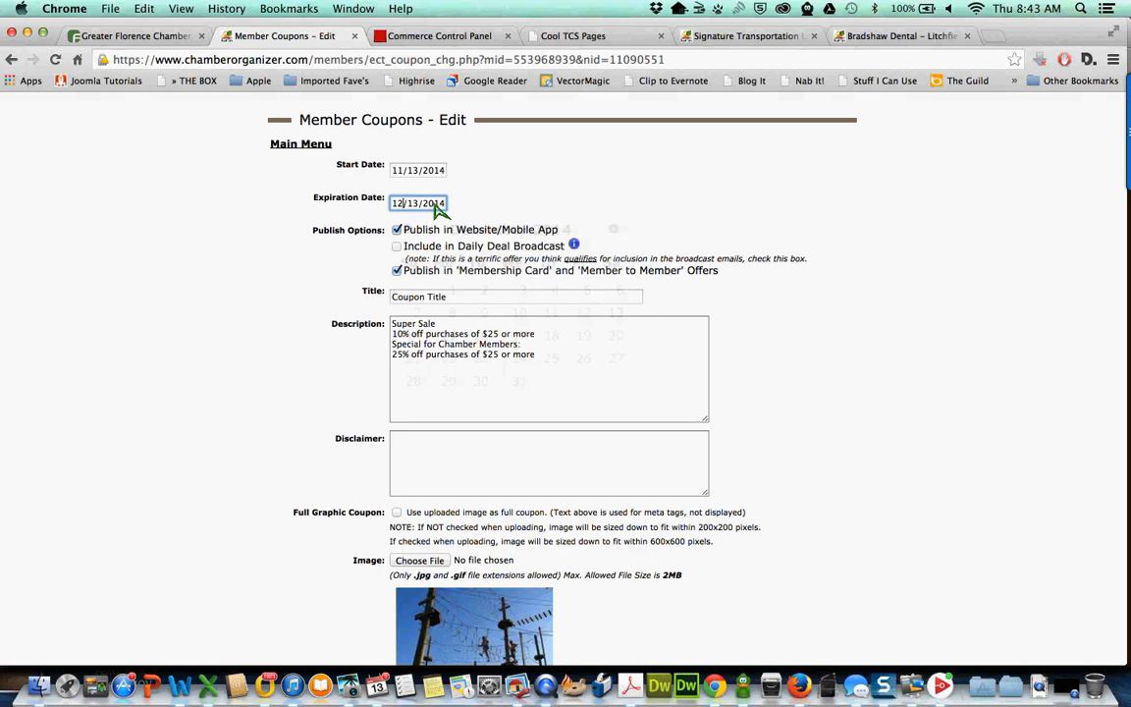
{"action": "left_click", "coordinate": [518, 183]}
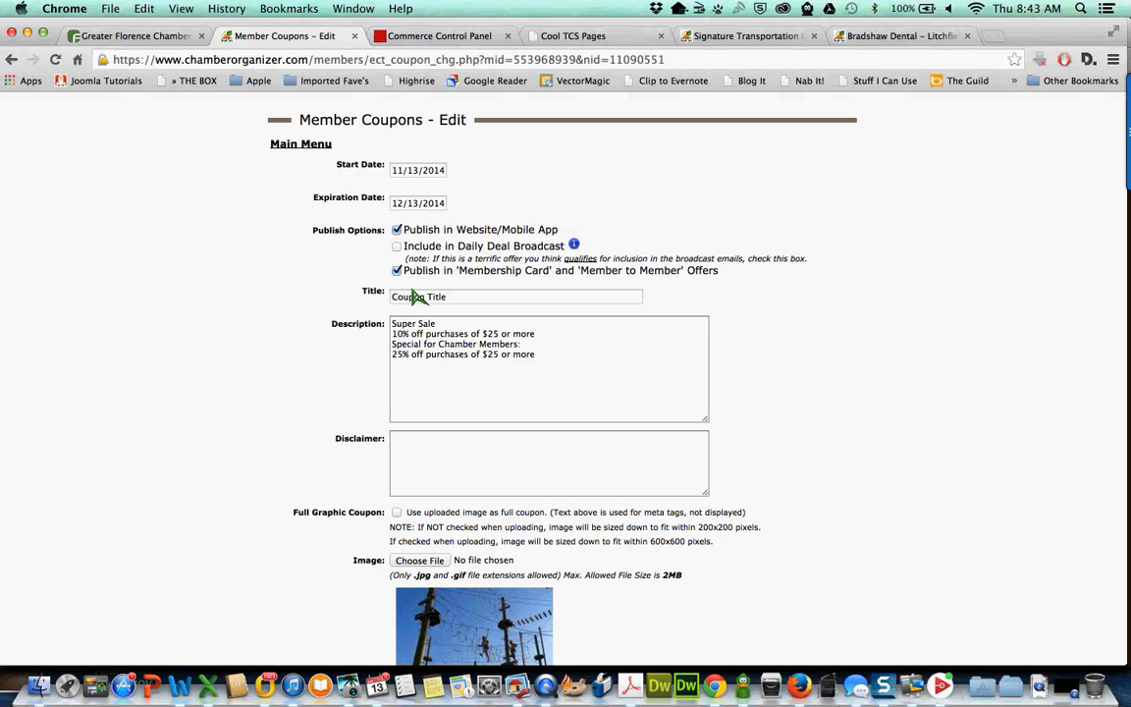
{"action": "left_click", "coordinate": [315, 148]}
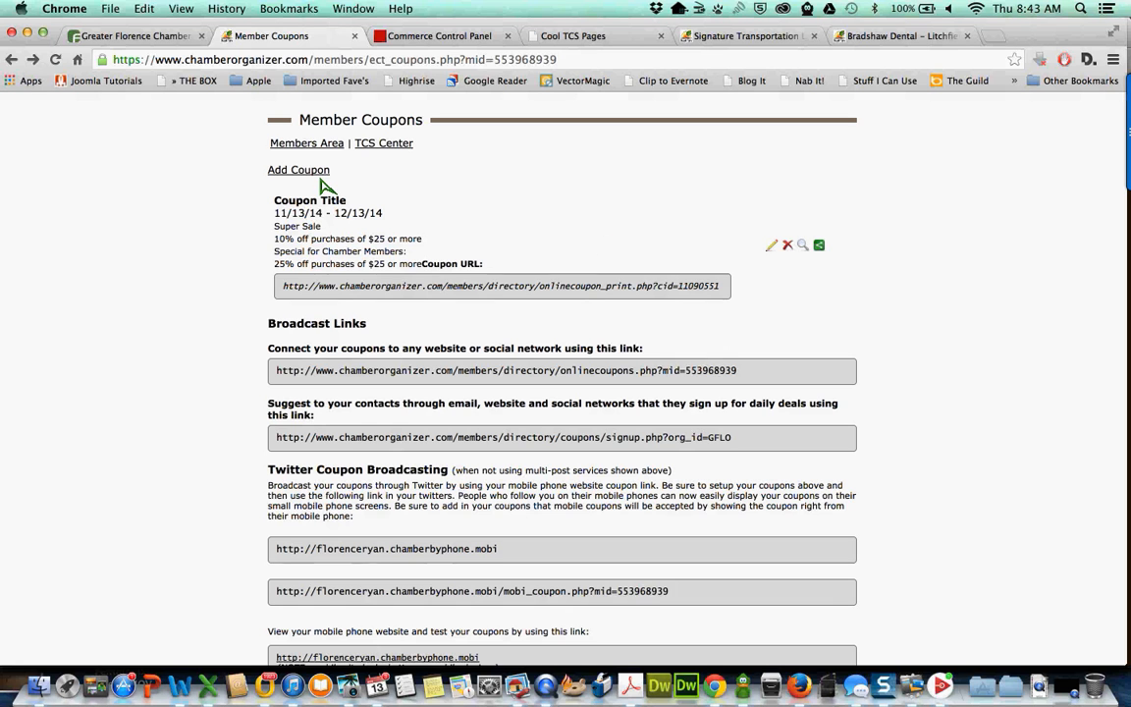
{"action": "left_click", "coordinate": [821, 247]}
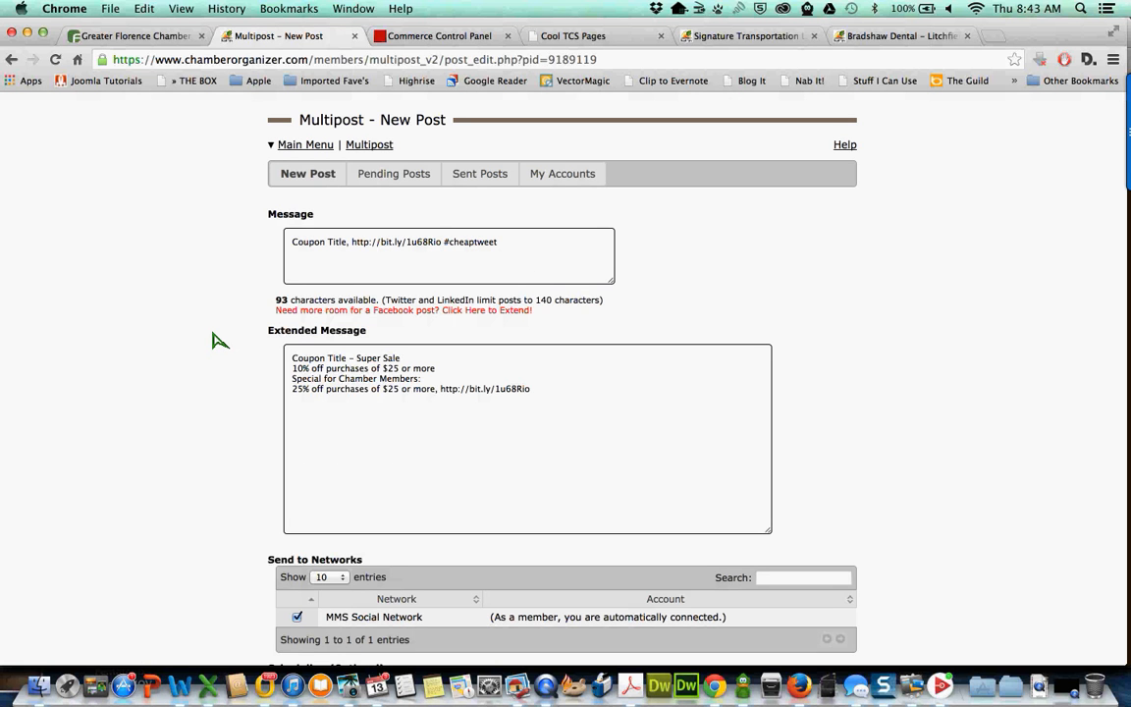
{"action": "scroll", "coordinate": [220, 339], "scroll_direction": "down", "scroll_amount": 3}
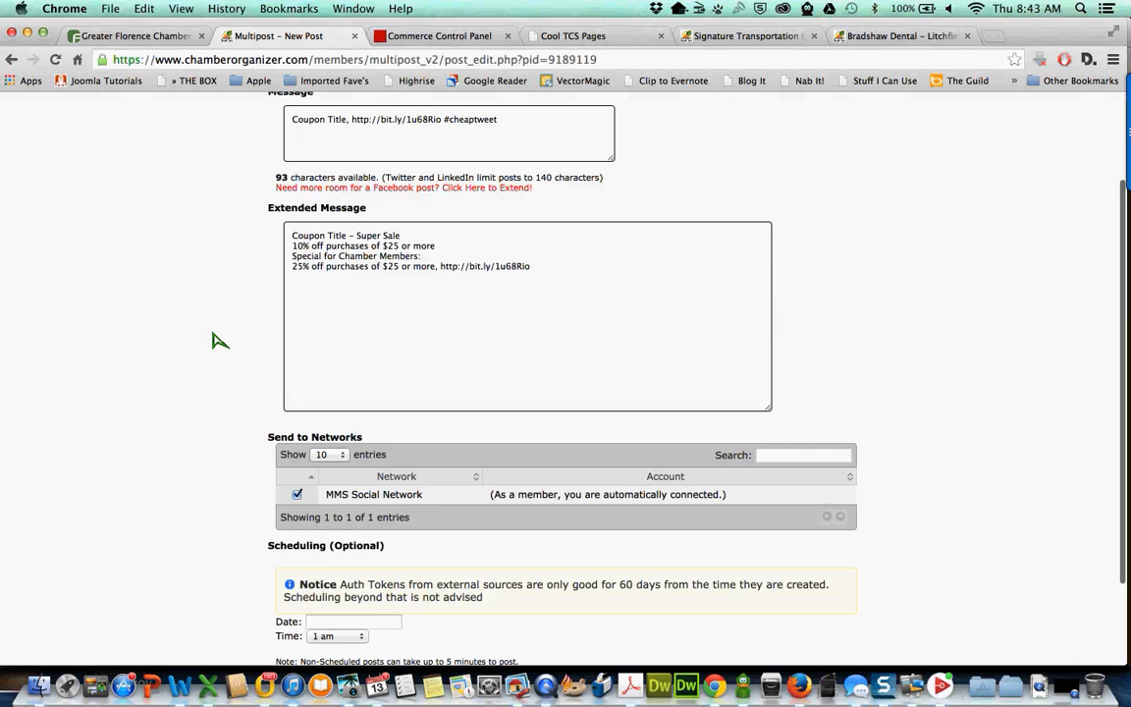
{"action": "scroll", "coordinate": [220, 337], "scroll_direction": "up", "scroll_amount": 3}
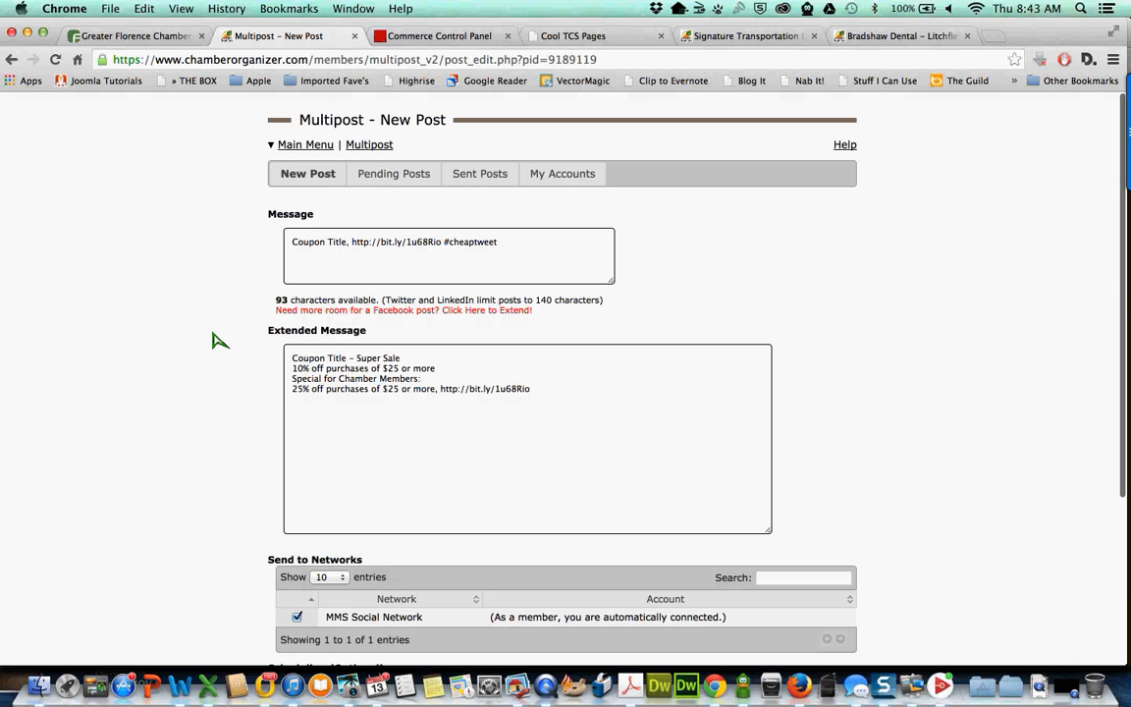
{"action": "left_click", "coordinate": [558, 177]}
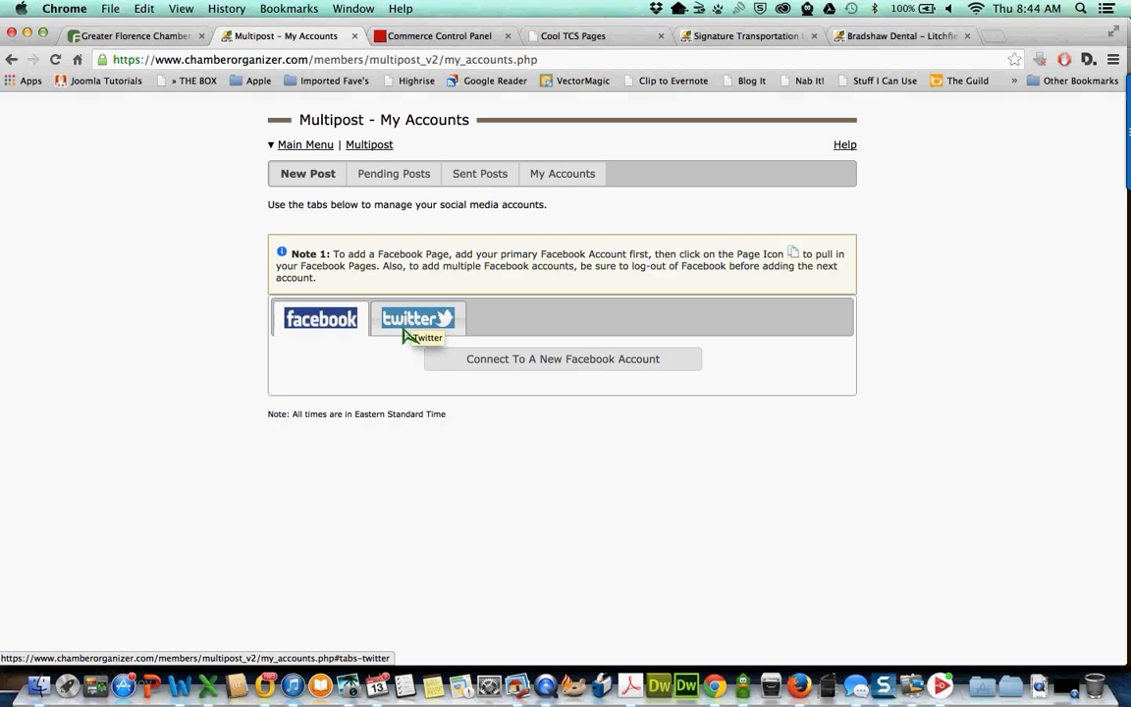
{"action": "left_click", "coordinate": [309, 179]}
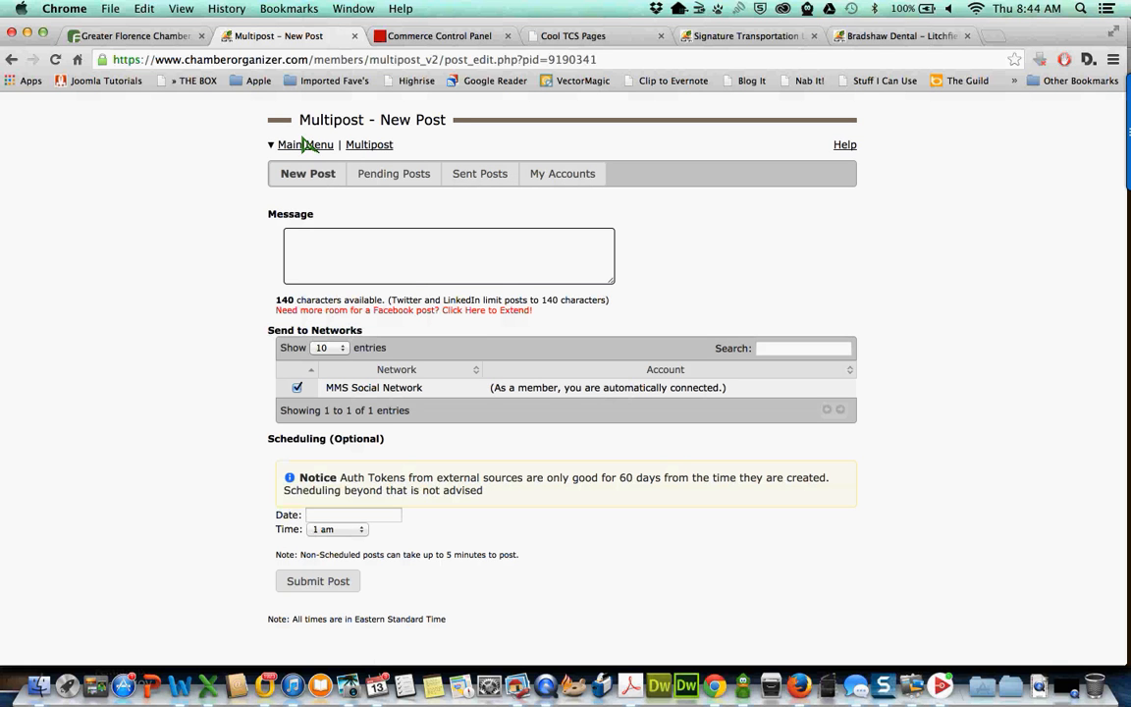
{"action": "left_click", "coordinate": [12, 61]}
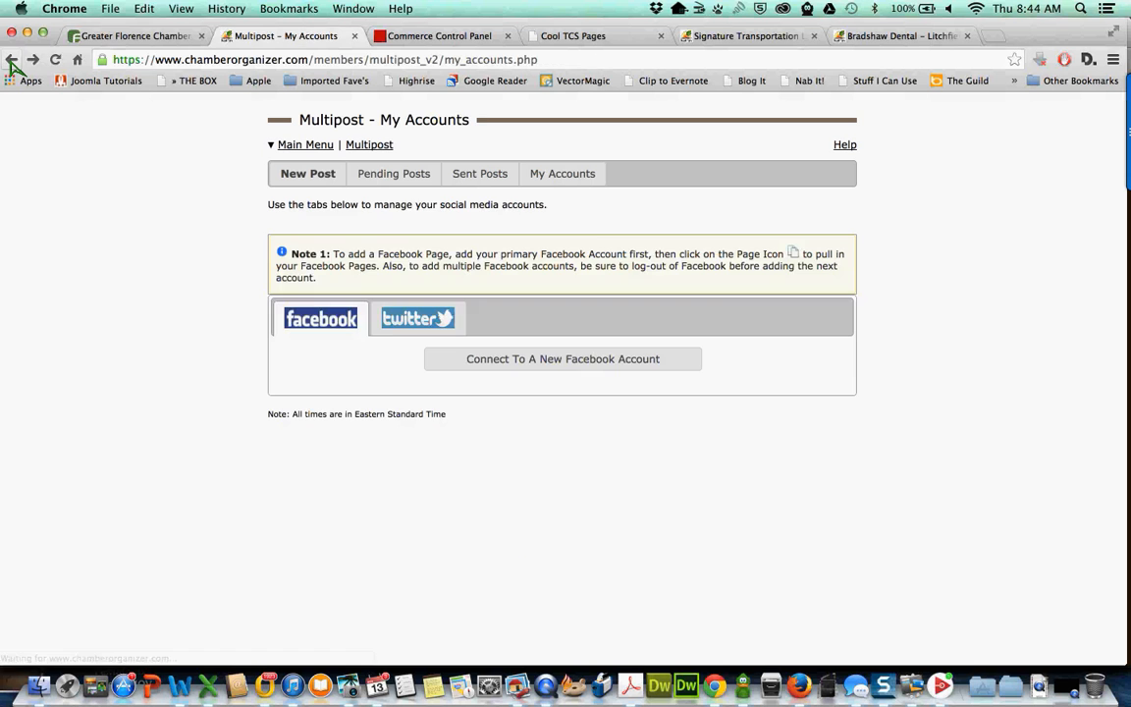
{"action": "left_click", "coordinate": [12, 61]}
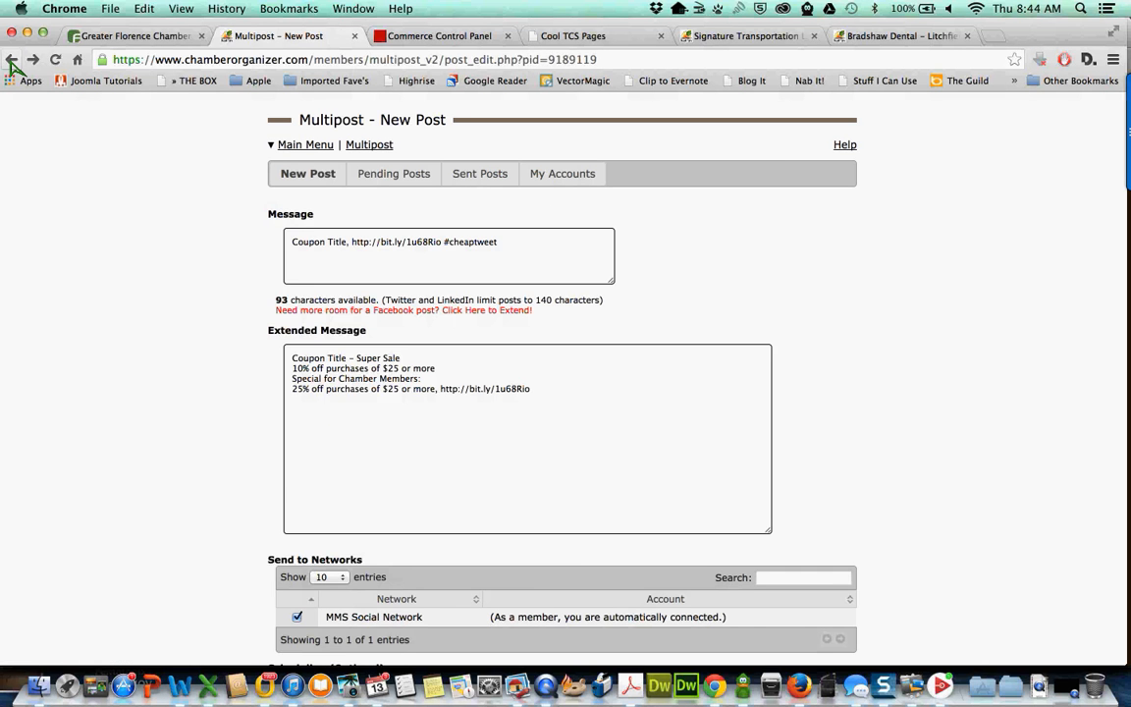
{"action": "left_click", "coordinate": [12, 61]}
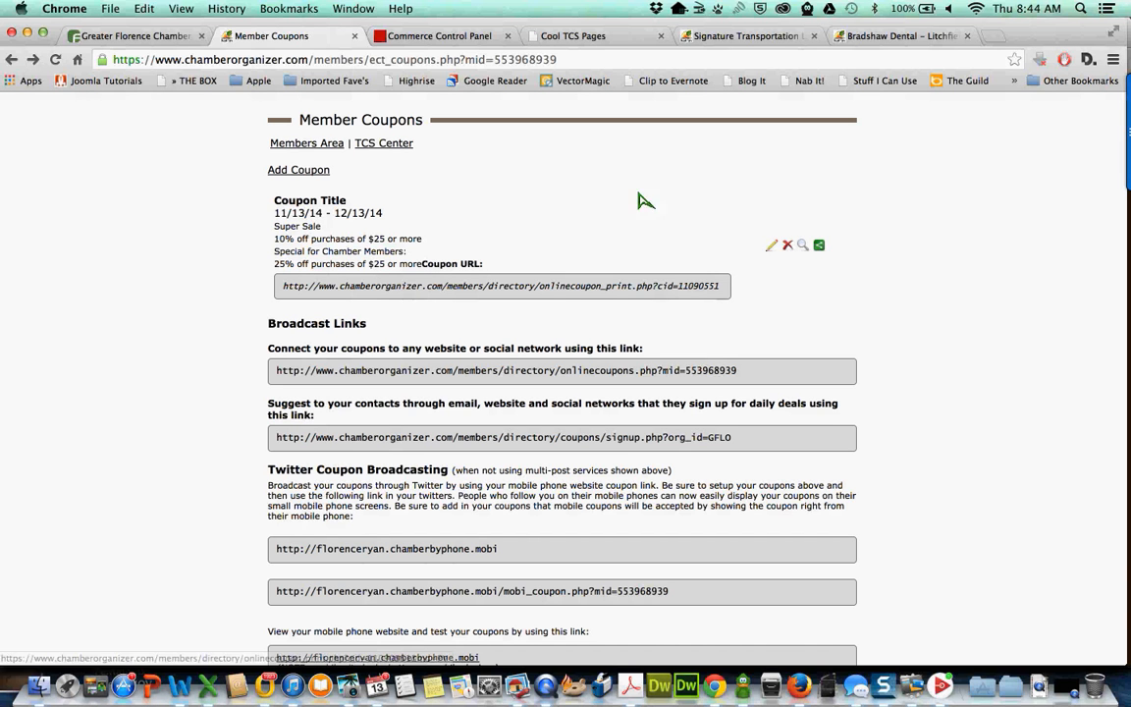
- Open the Traffic Catcher Site Center, then switch to the Greater Florence Chamber website tab
{"action": "left_click", "coordinate": [384, 144]}
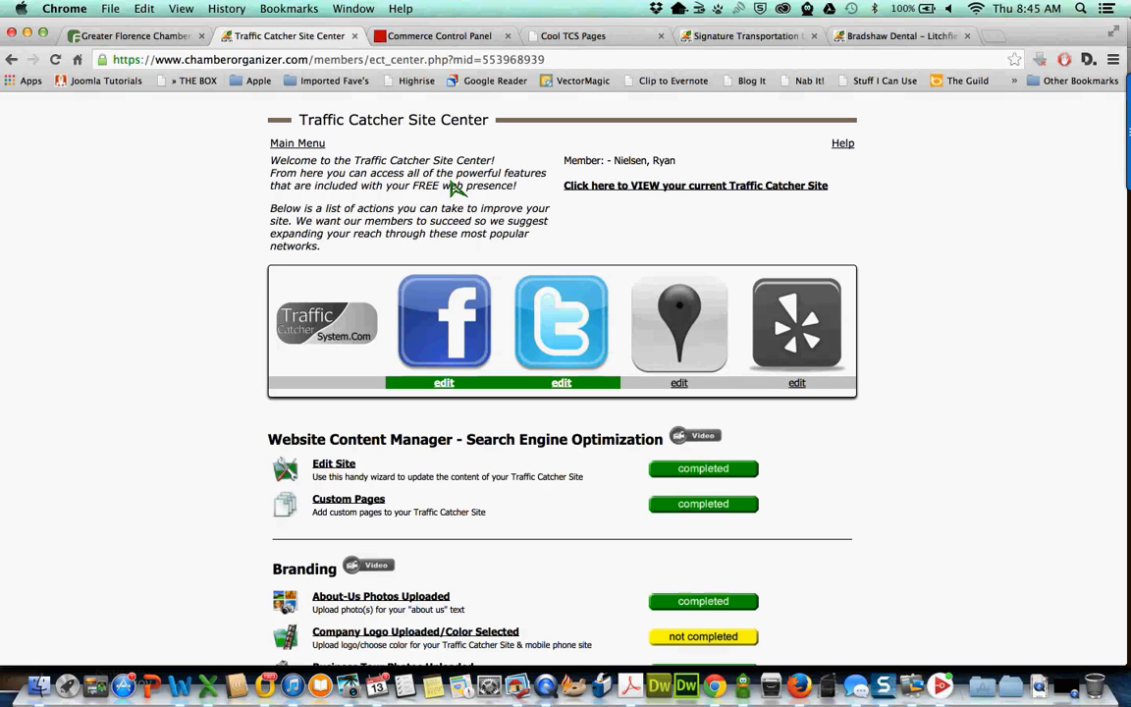
{"action": "left_click", "coordinate": [140, 42]}
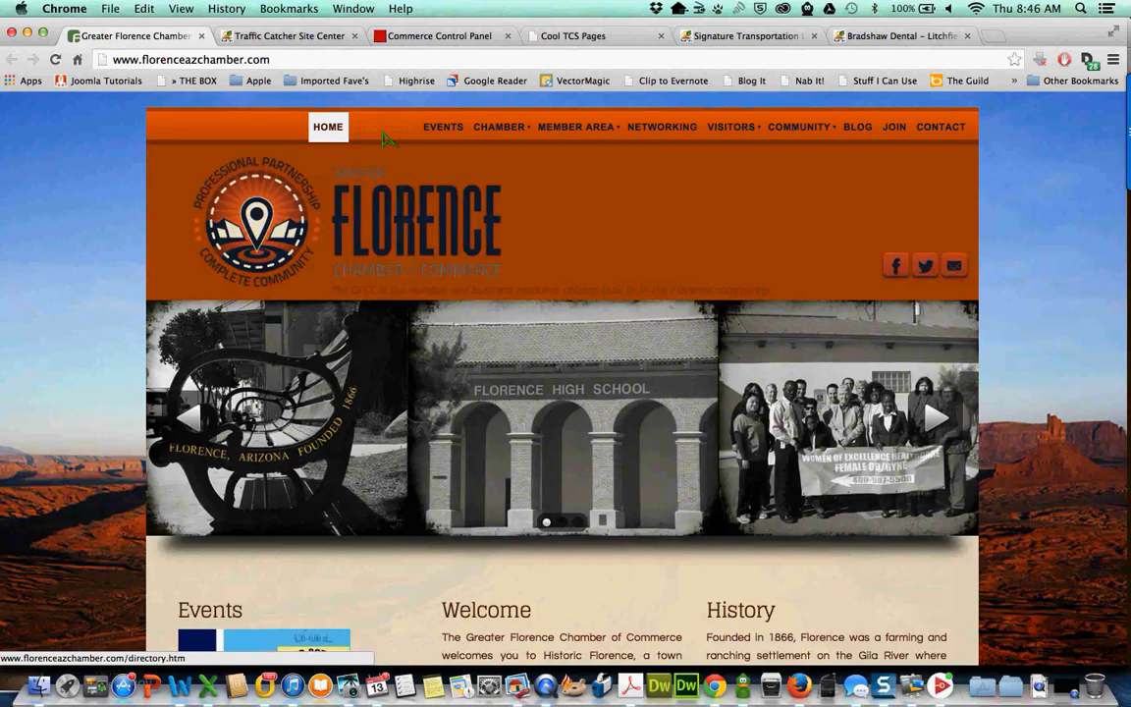
- In the chamber directory, search member names for the member's first name and 'chamber nati', then clear it
{"action": "left_click", "coordinate": [386, 134]}
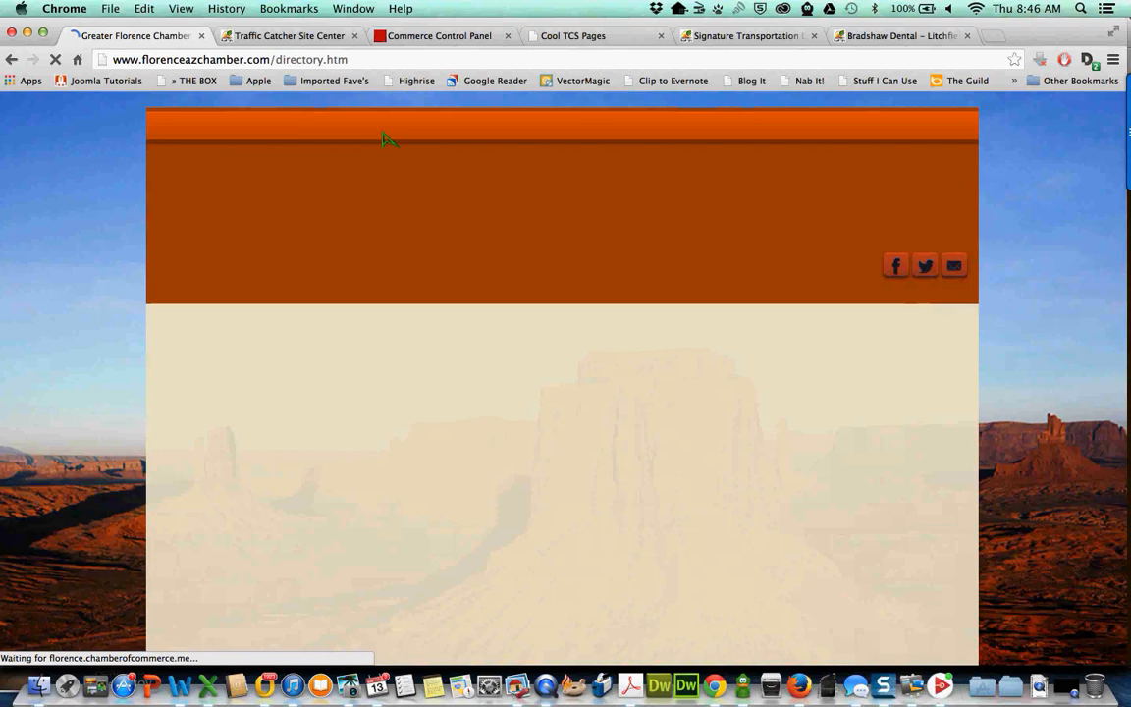
{"action": "scroll", "coordinate": [417, 291], "scroll_direction": "down", "scroll_amount": 3}
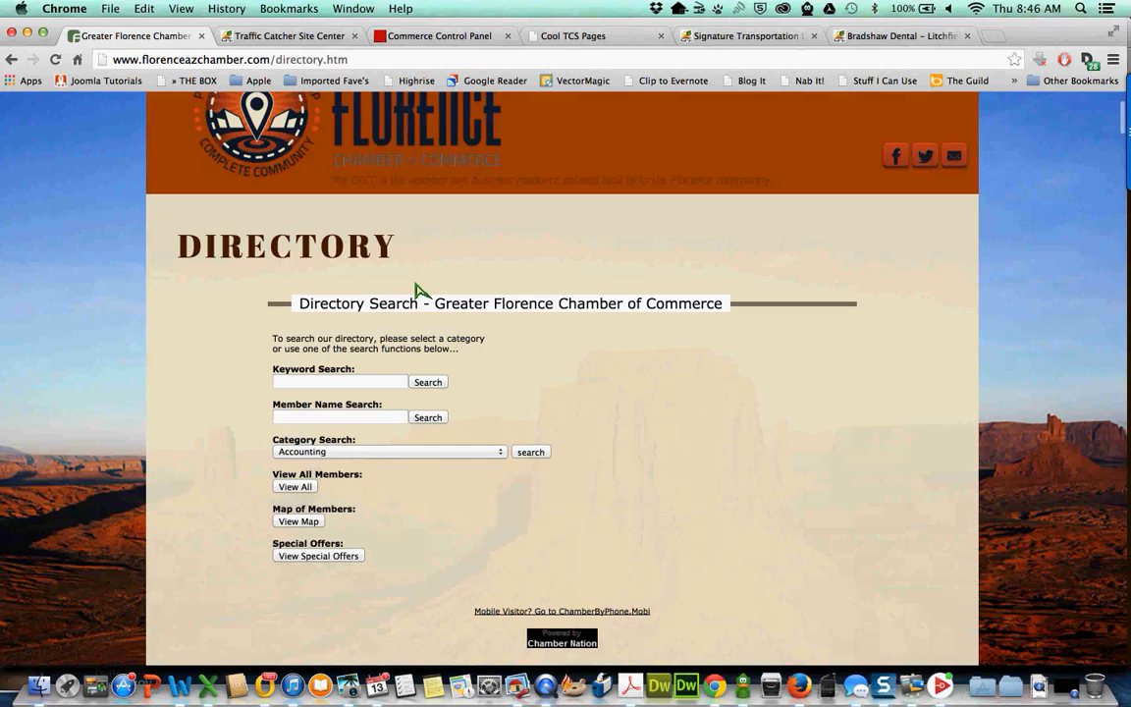
{"action": "left_click", "coordinate": [285, 419]}
{"action": "type", "text": "ryan"}
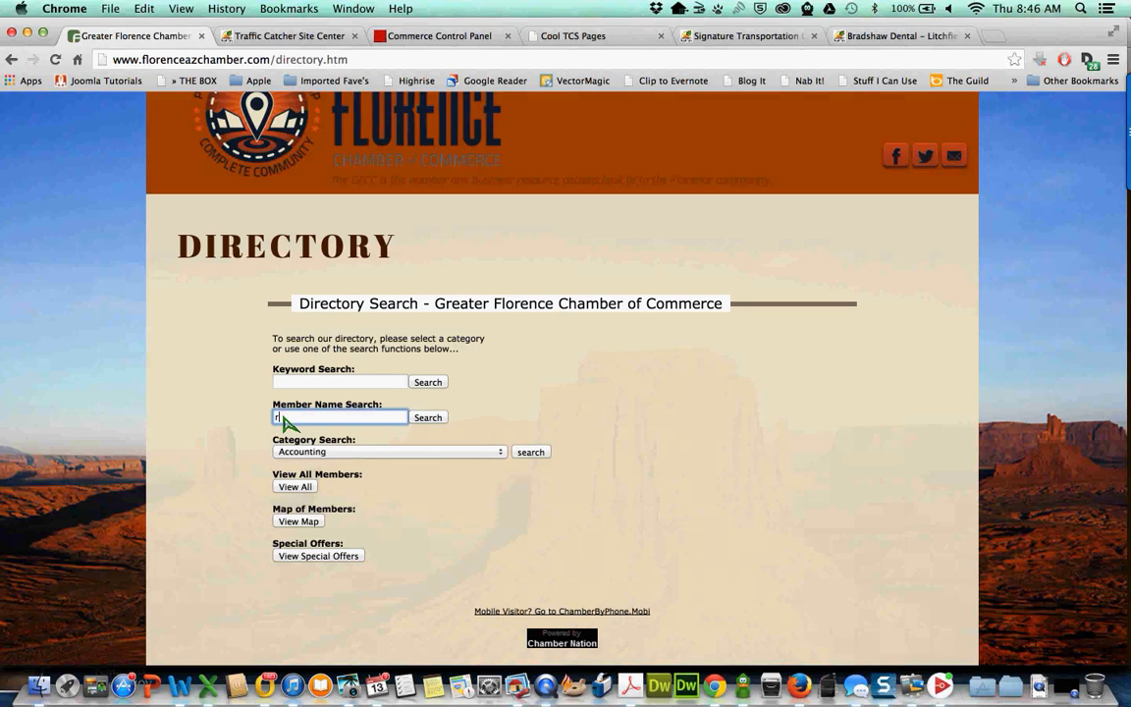
{"action": "key", "text": "Return"}
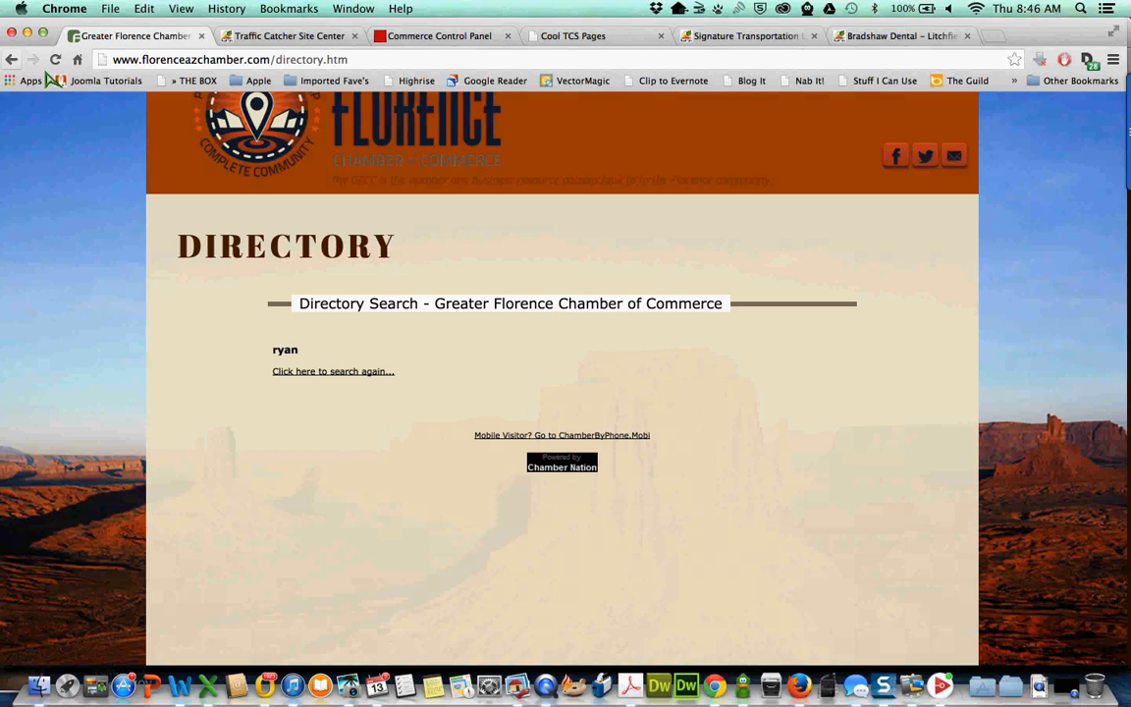
{"action": "left_click", "coordinate": [11, 59]}
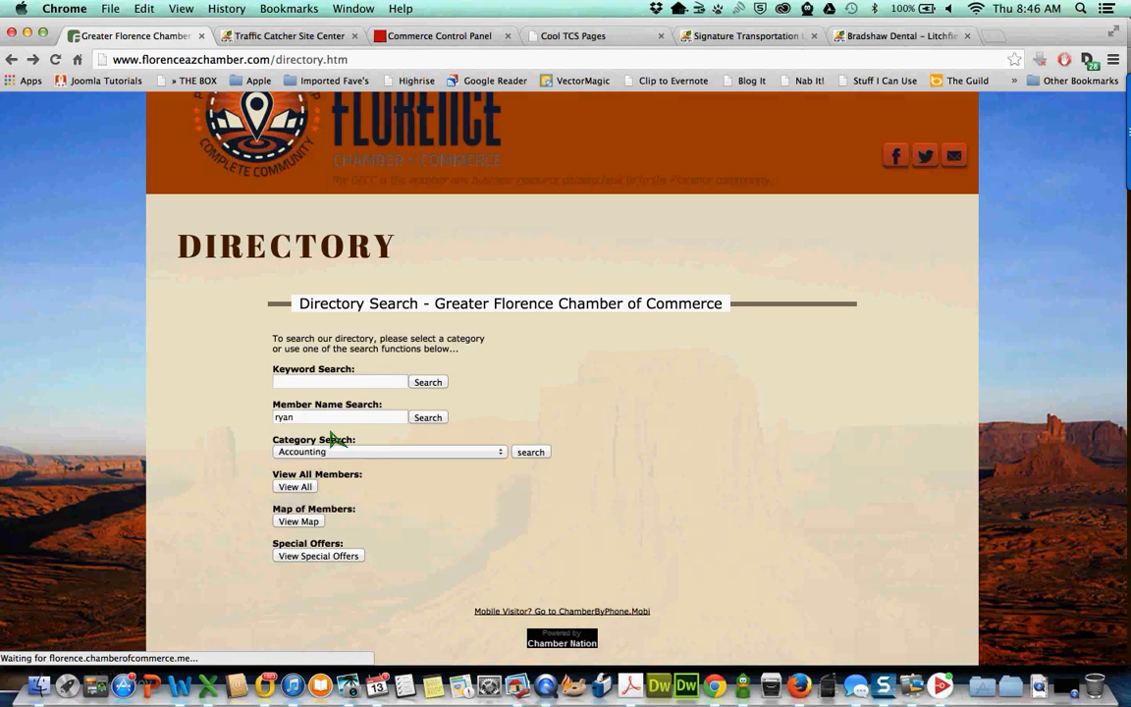
{"action": "type", "text": "chamber nati"}
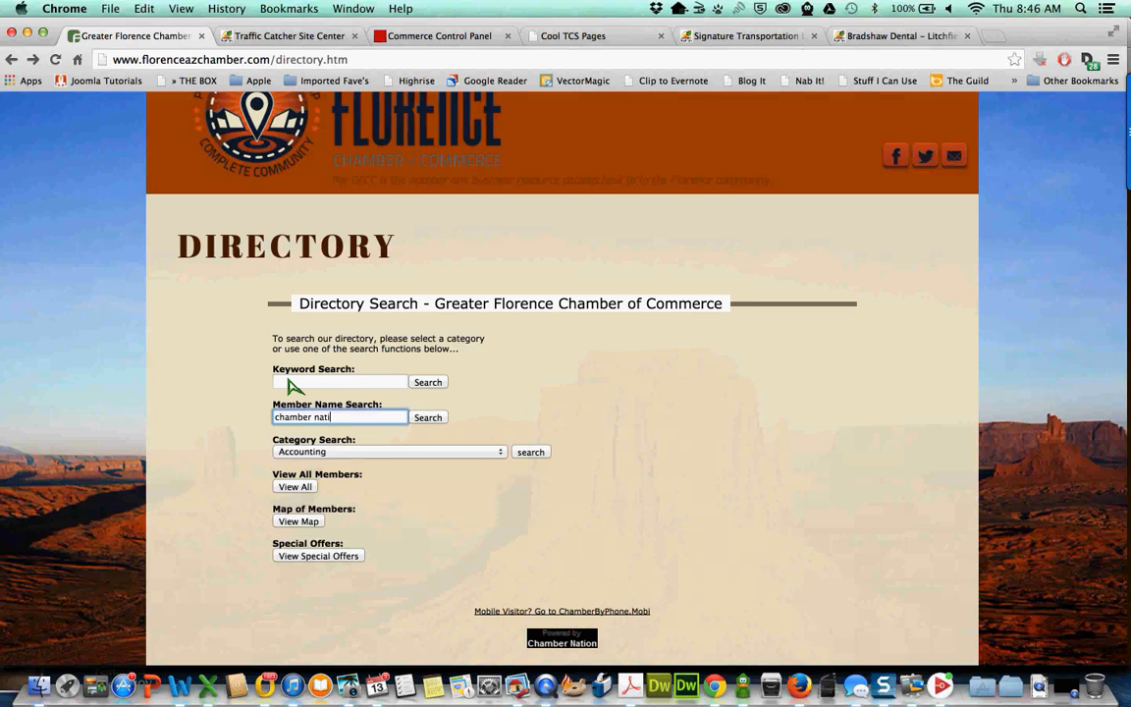
{"action": "key", "text": "Return"}
{"action": "key", "text": "Tab"}
{"action": "key", "text": "BackSpace"}
- Search the directory by the Chamber of Commerce category
{"action": "left_click", "coordinate": [308, 453]}
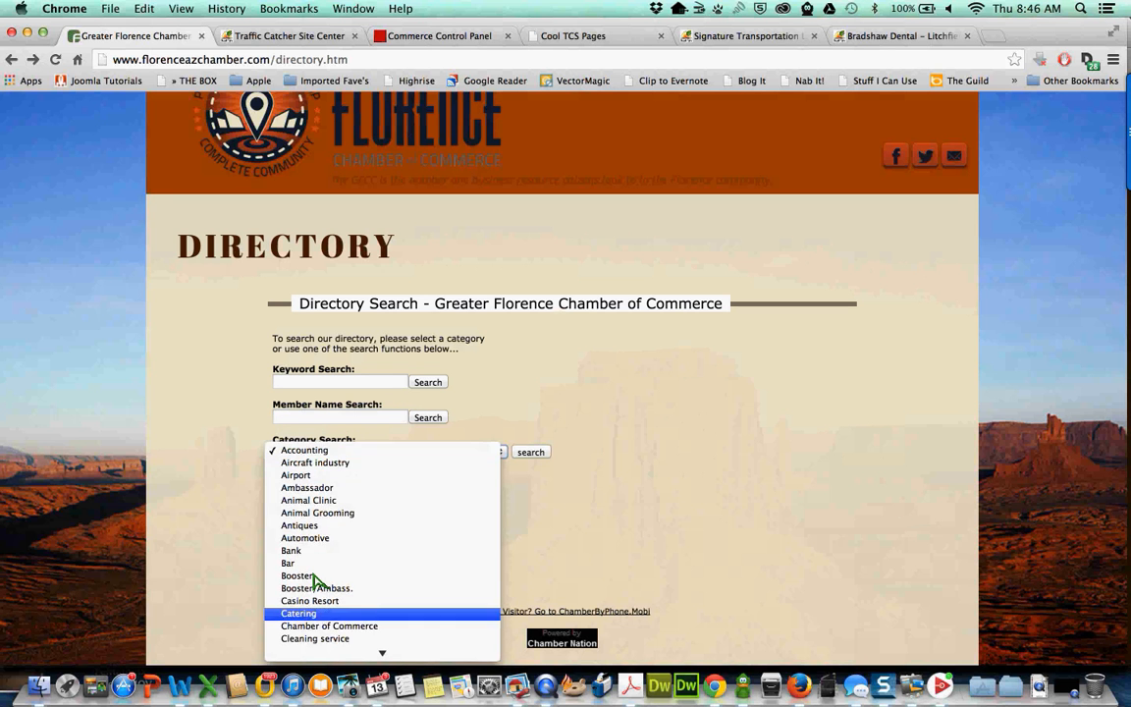
{"action": "left_click", "coordinate": [327, 627]}
{"action": "left_click", "coordinate": [530, 454]}
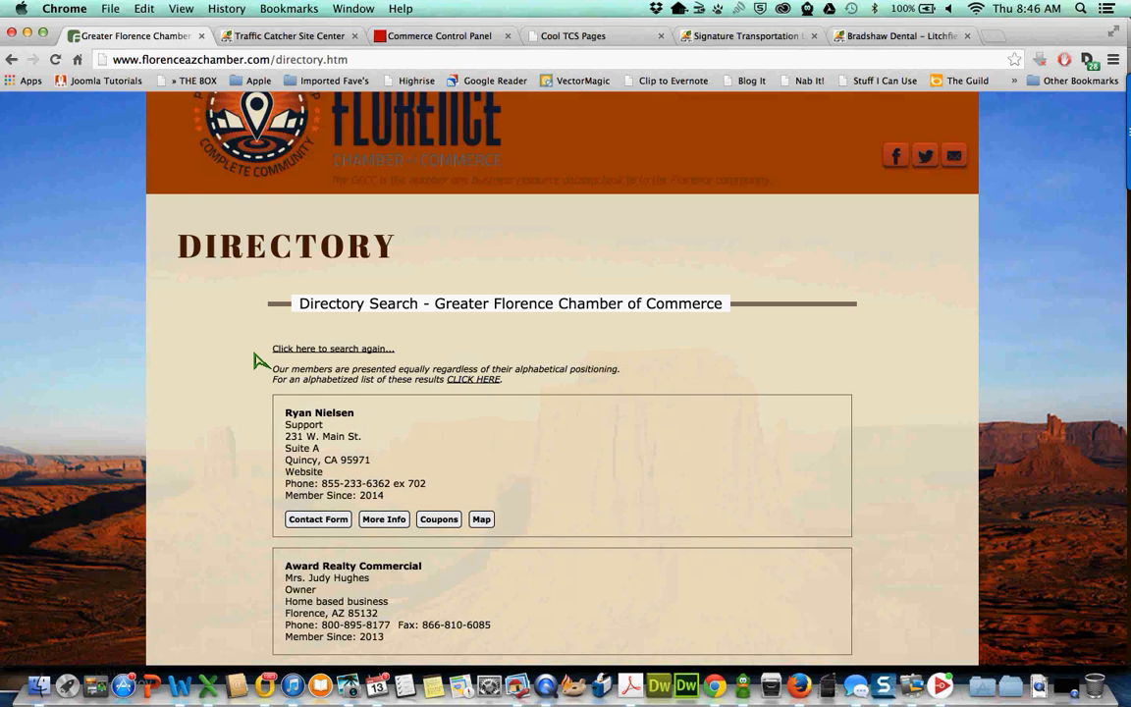
{"action": "scroll", "coordinate": [257, 361], "scroll_direction": "down", "scroll_amount": 2}
{"action": "scroll", "coordinate": [256, 355], "scroll_direction": "up", "scroll_amount": 1}
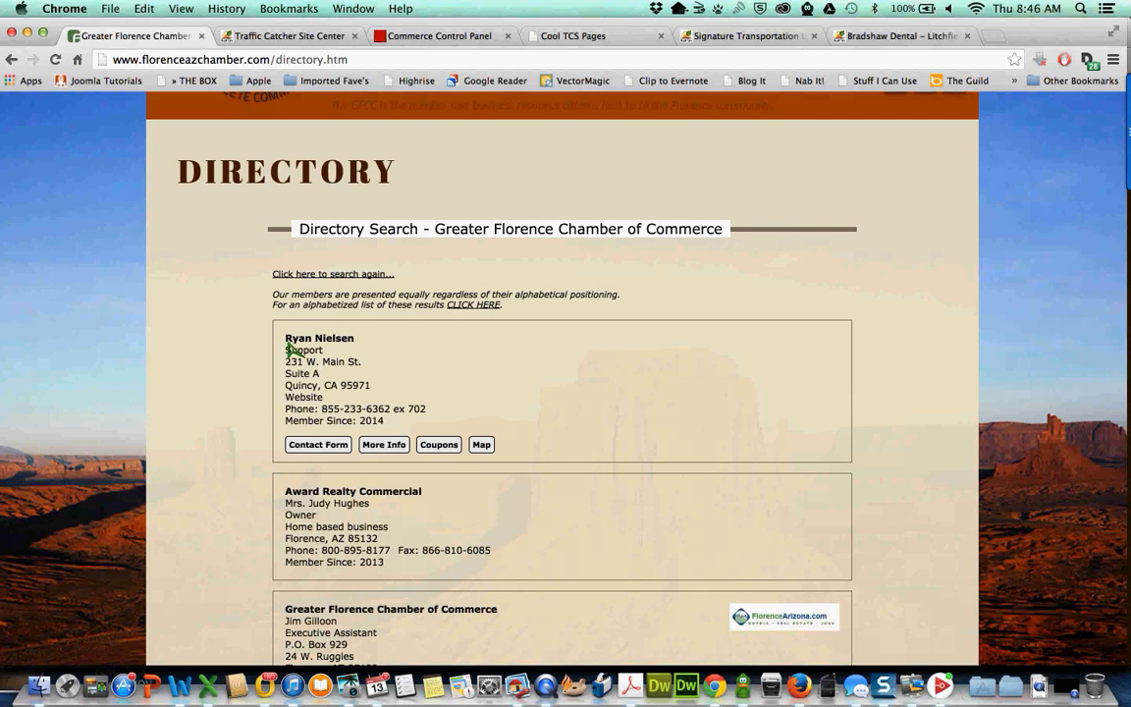
{"action": "left_click_drag", "start_coordinate": [287, 344], "coordinate": [391, 432]}
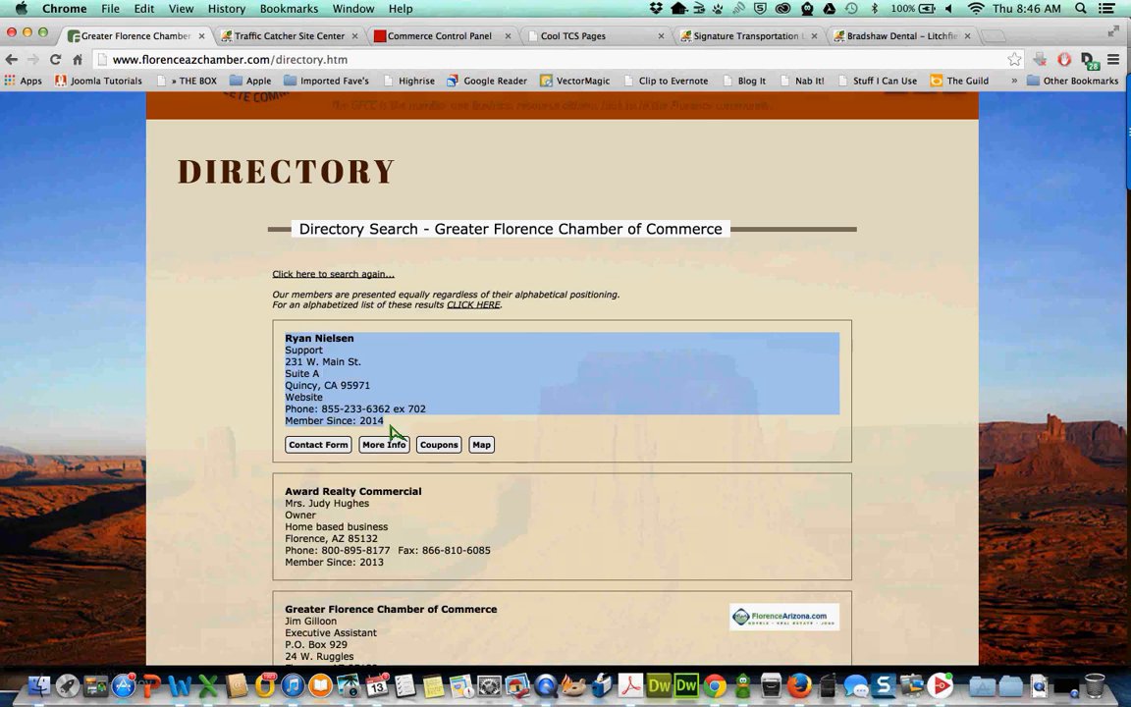
{"action": "left_click", "coordinate": [290, 346]}
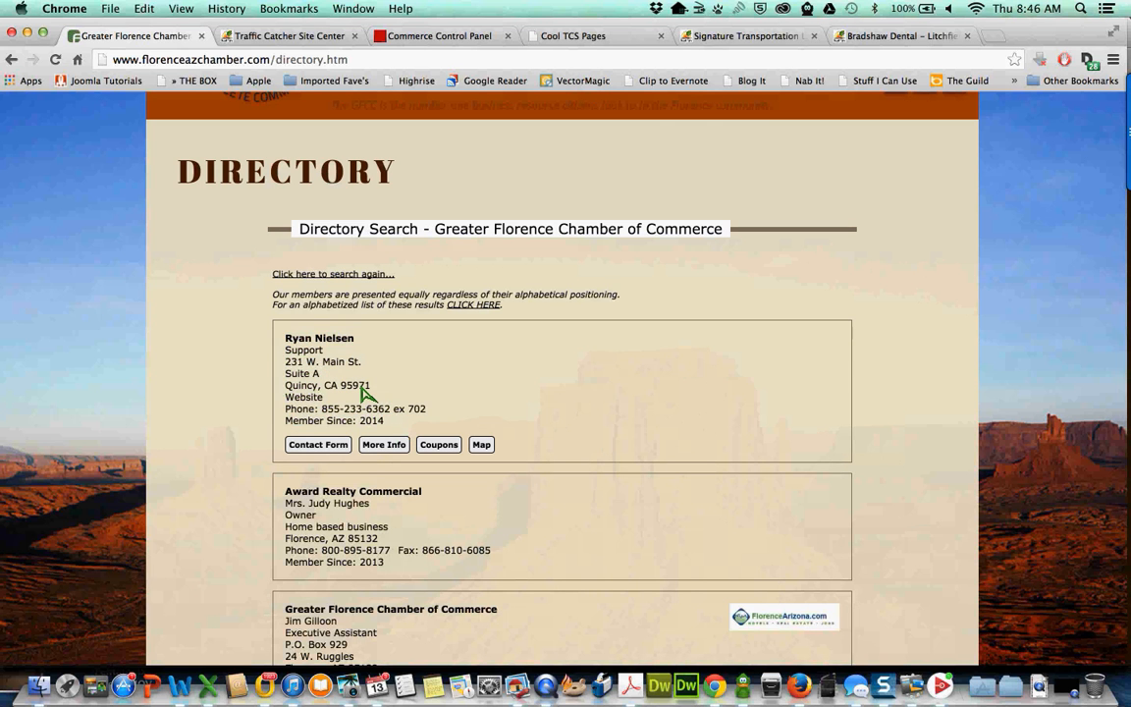
{"action": "scroll", "coordinate": [368, 394], "scroll_direction": "down", "scroll_amount": 1}
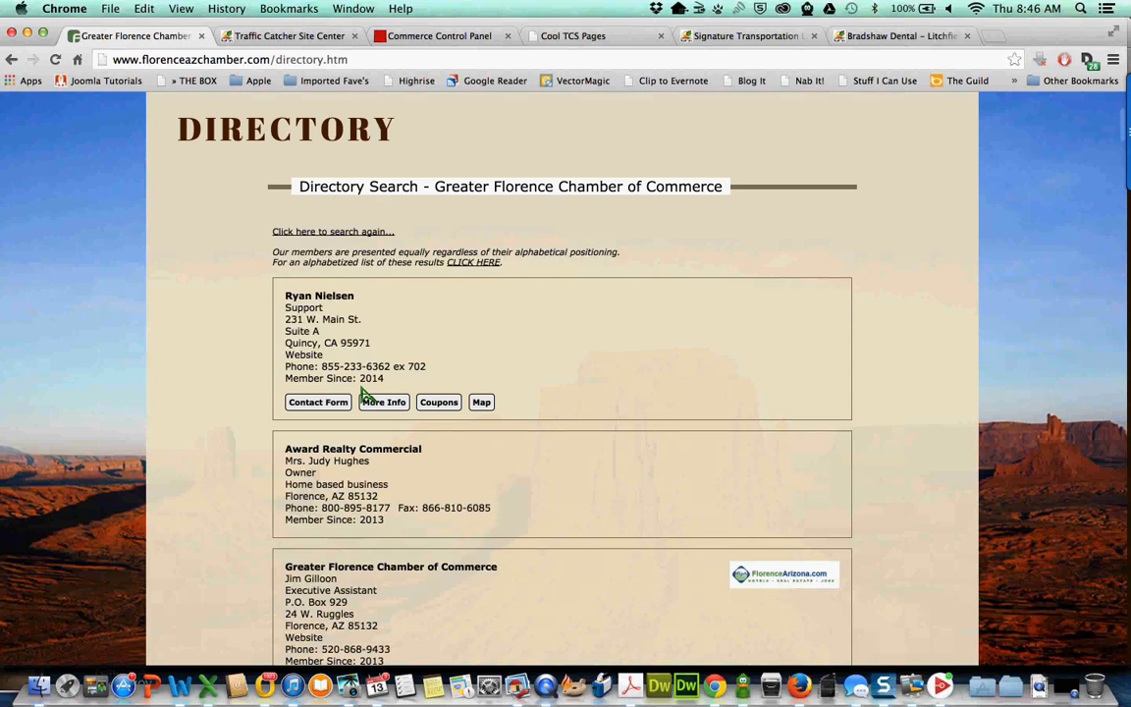
{"action": "scroll", "coordinate": [427, 329], "scroll_direction": "down", "scroll_amount": 2}
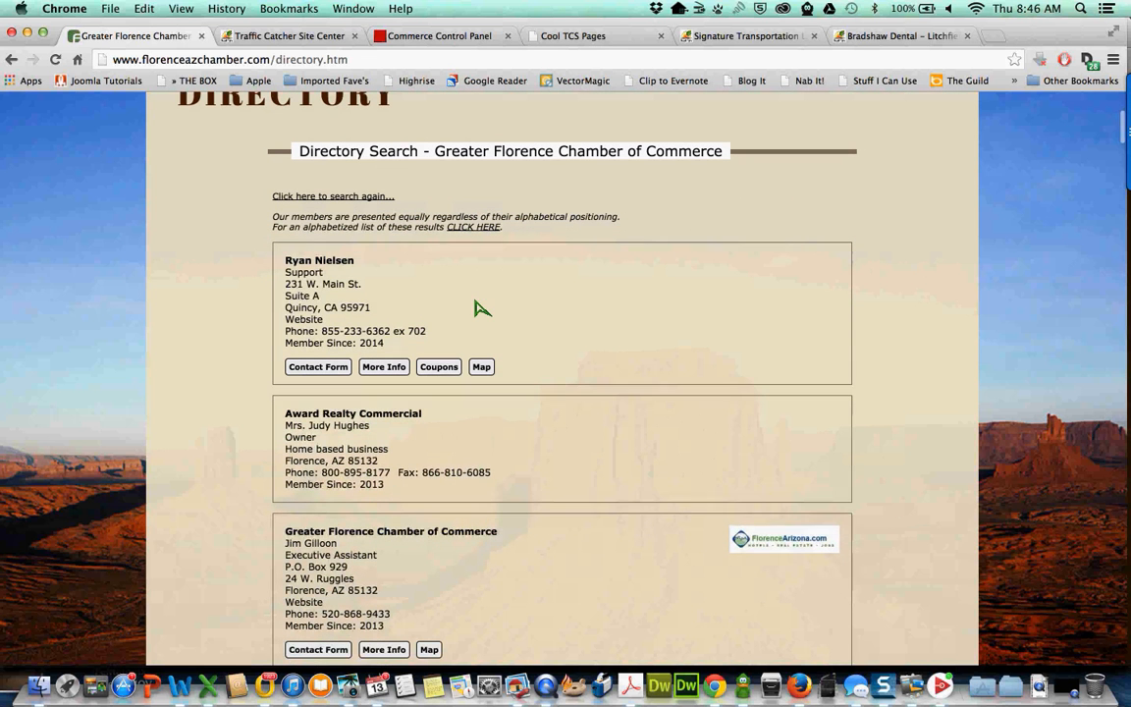
{"action": "left_click", "coordinate": [441, 368]}
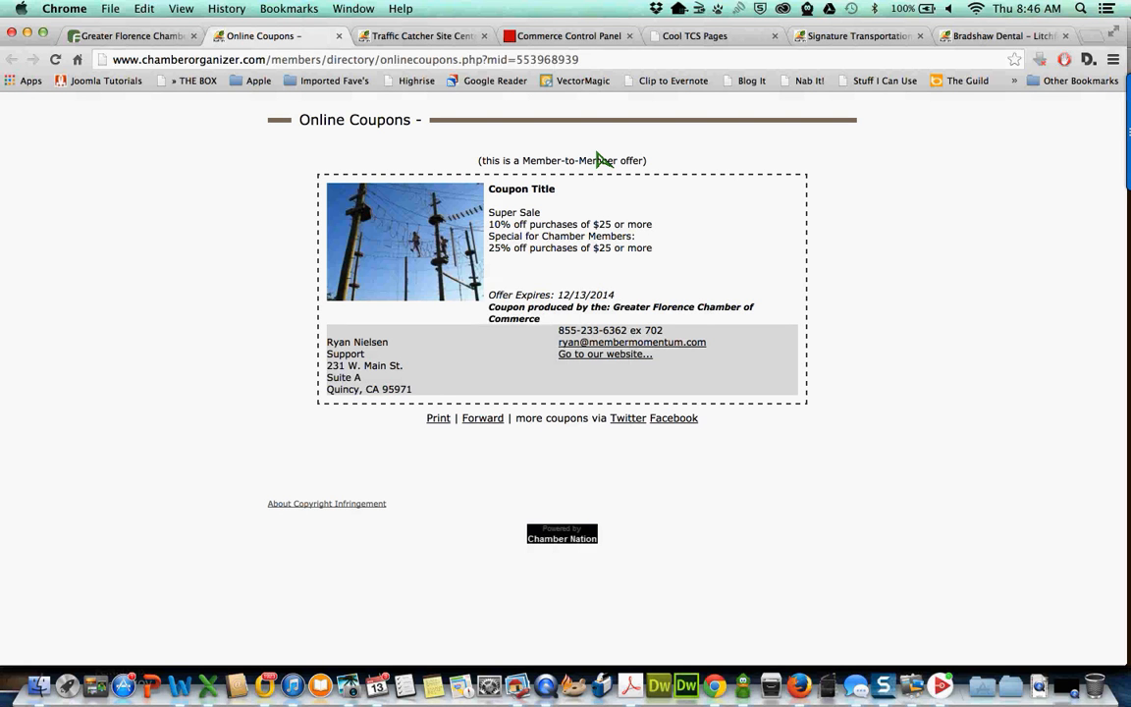
{"action": "left_click", "coordinate": [338, 36]}
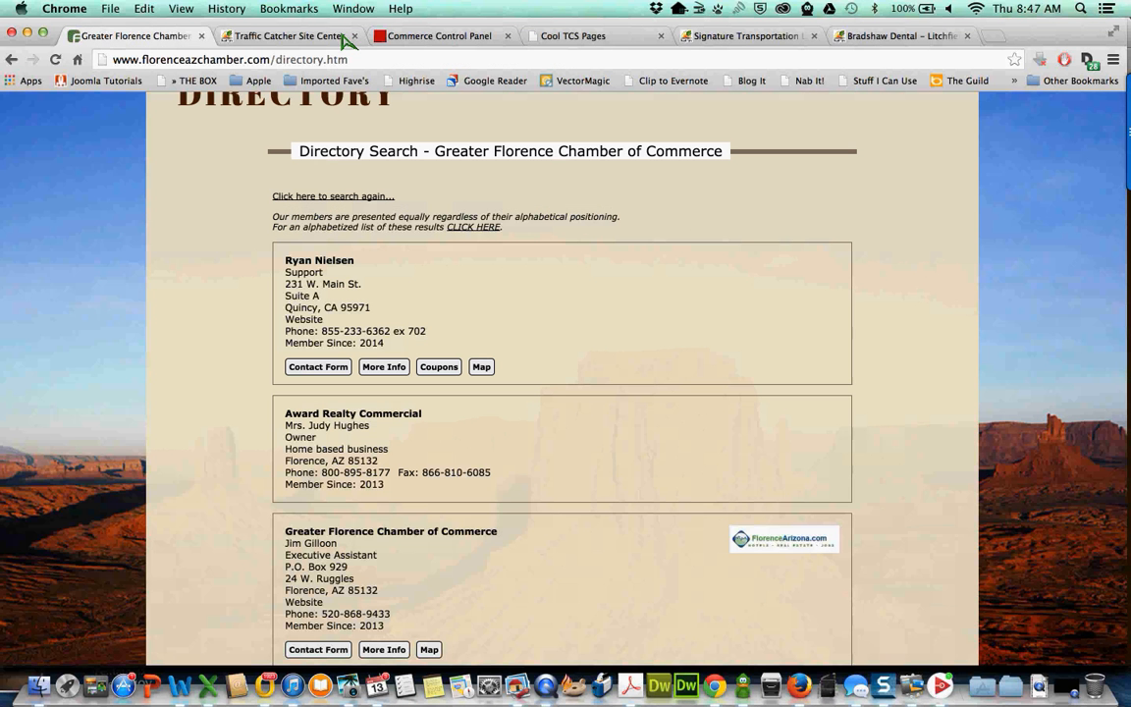
- Open the member's full directory profile and review the Traffic Catcher Site page
{"action": "left_click", "coordinate": [389, 368]}
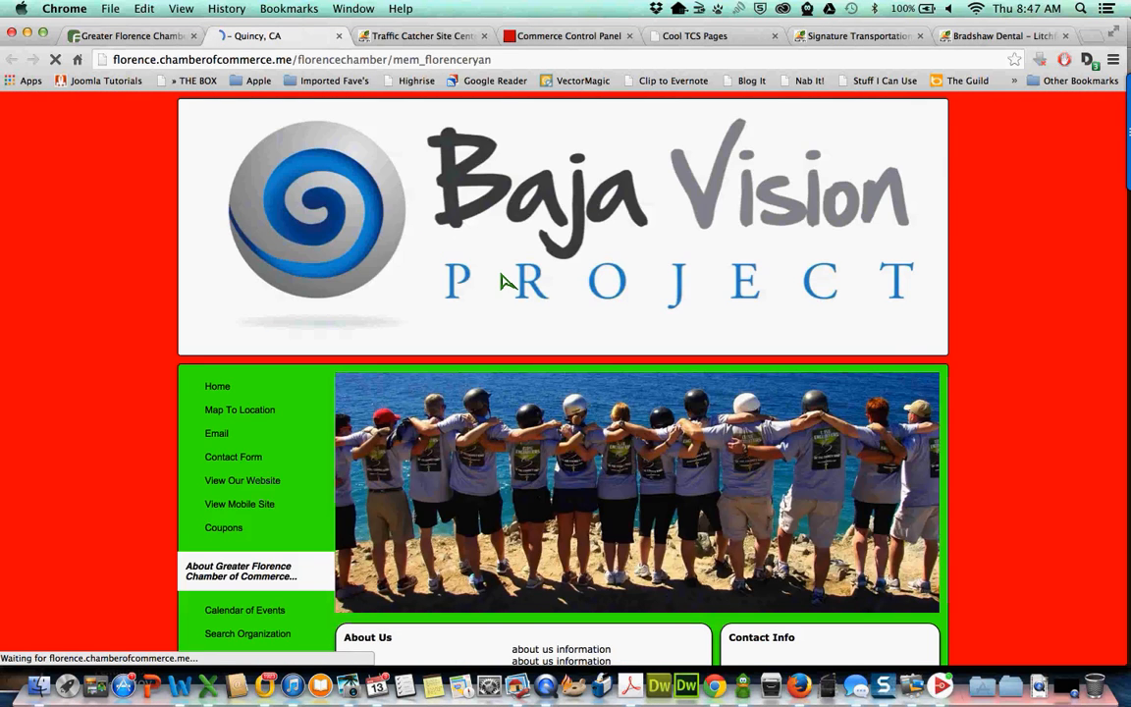
{"action": "scroll", "coordinate": [501, 282], "scroll_direction": "down", "scroll_amount": 10}
{"action": "scroll", "coordinate": [501, 282], "scroll_direction": "down", "scroll_amount": 5}
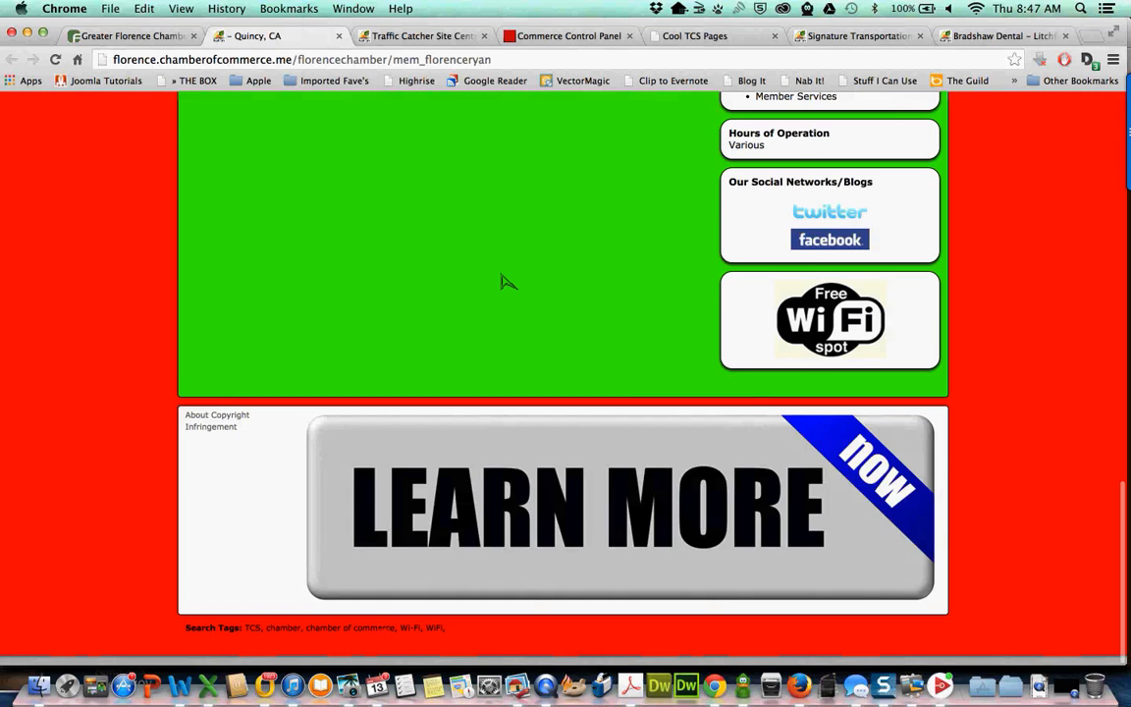
{"action": "scroll", "coordinate": [501, 281], "scroll_direction": "up", "scroll_amount": 10}
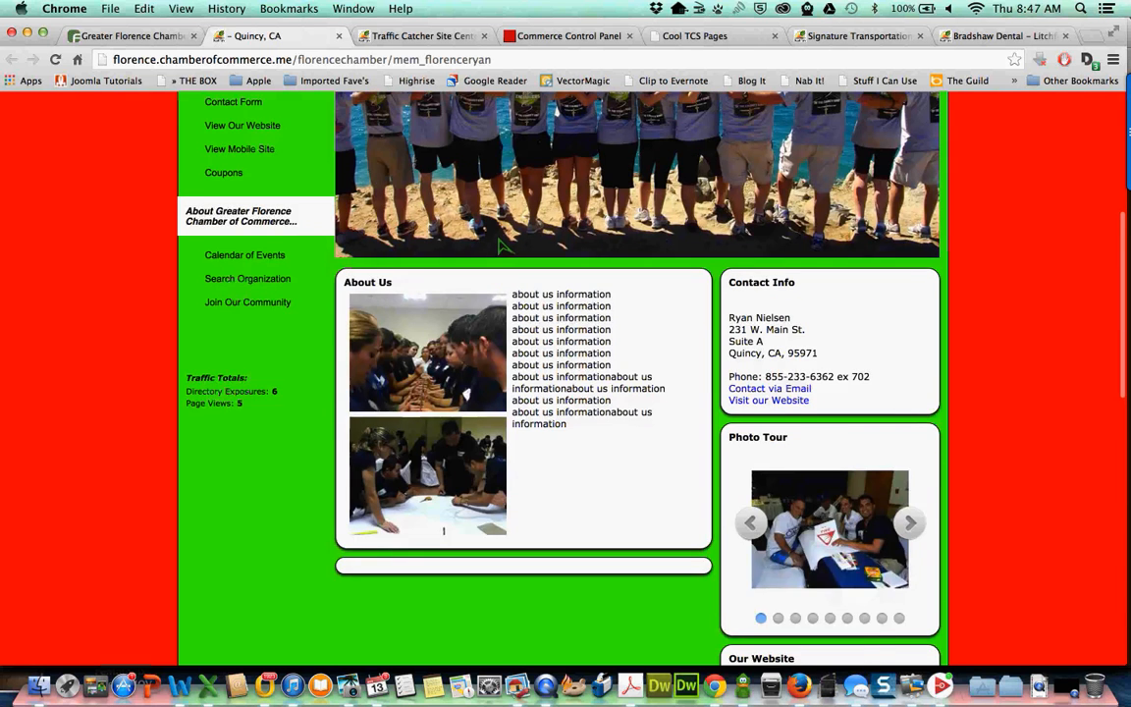
{"action": "scroll", "coordinate": [501, 282], "scroll_direction": "up", "scroll_amount": 1}
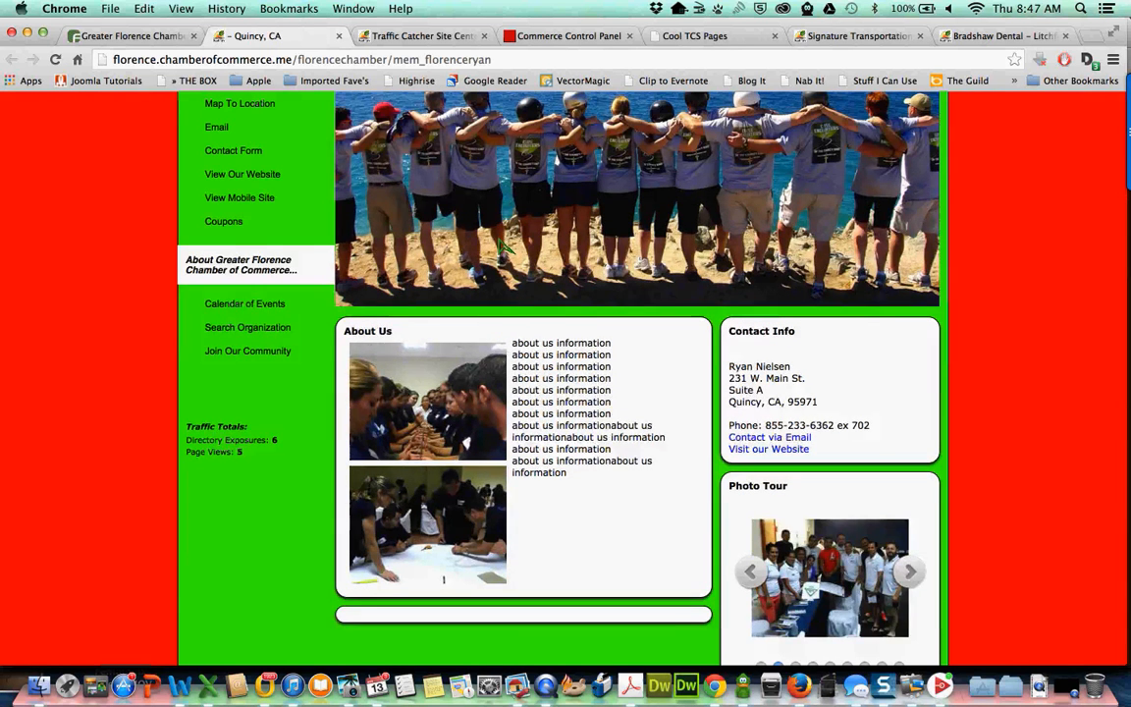
{"action": "scroll", "coordinate": [500, 246], "scroll_direction": "up", "scroll_amount": 5}
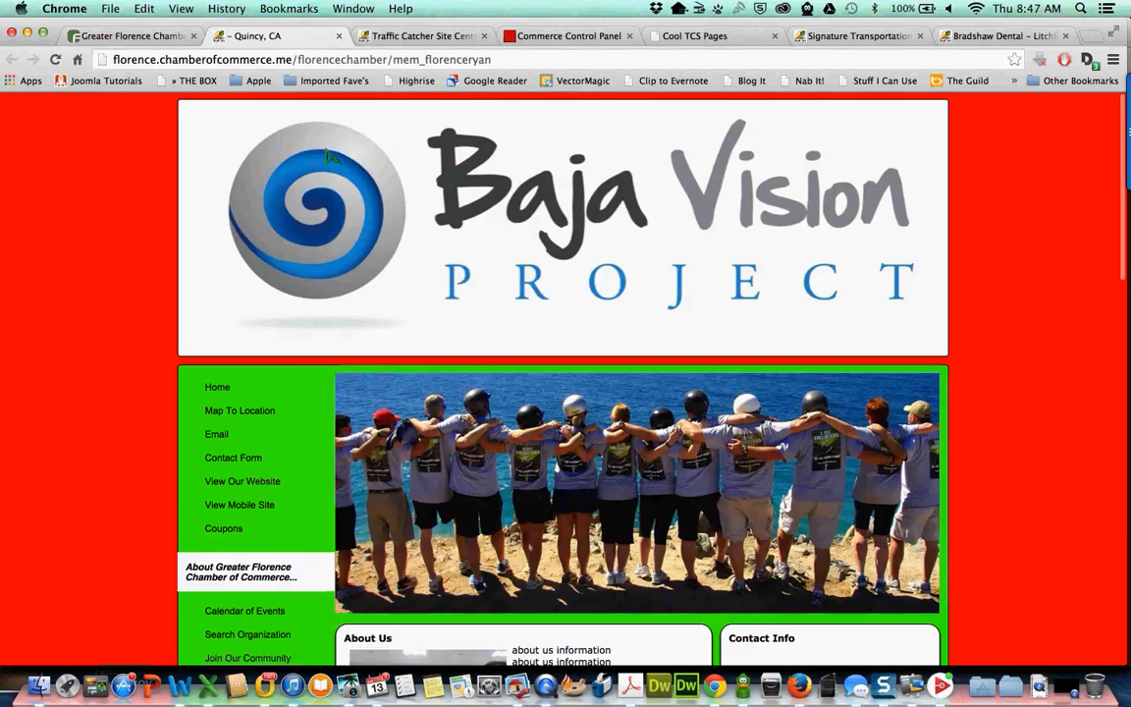
- Close the Quincy, CA site and review the Greater Florence Chamber directory listing with its coupon
{"action": "left_click", "coordinate": [340, 36]}
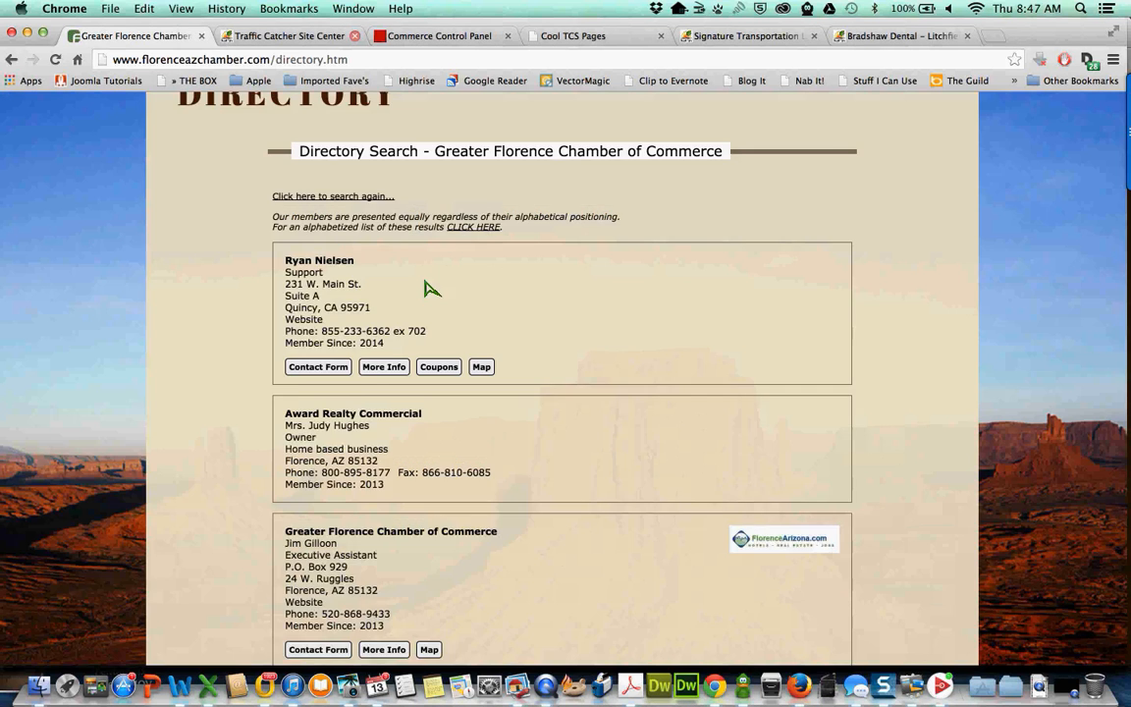
{"action": "scroll", "coordinate": [388, 473], "scroll_direction": "down", "scroll_amount": 2}
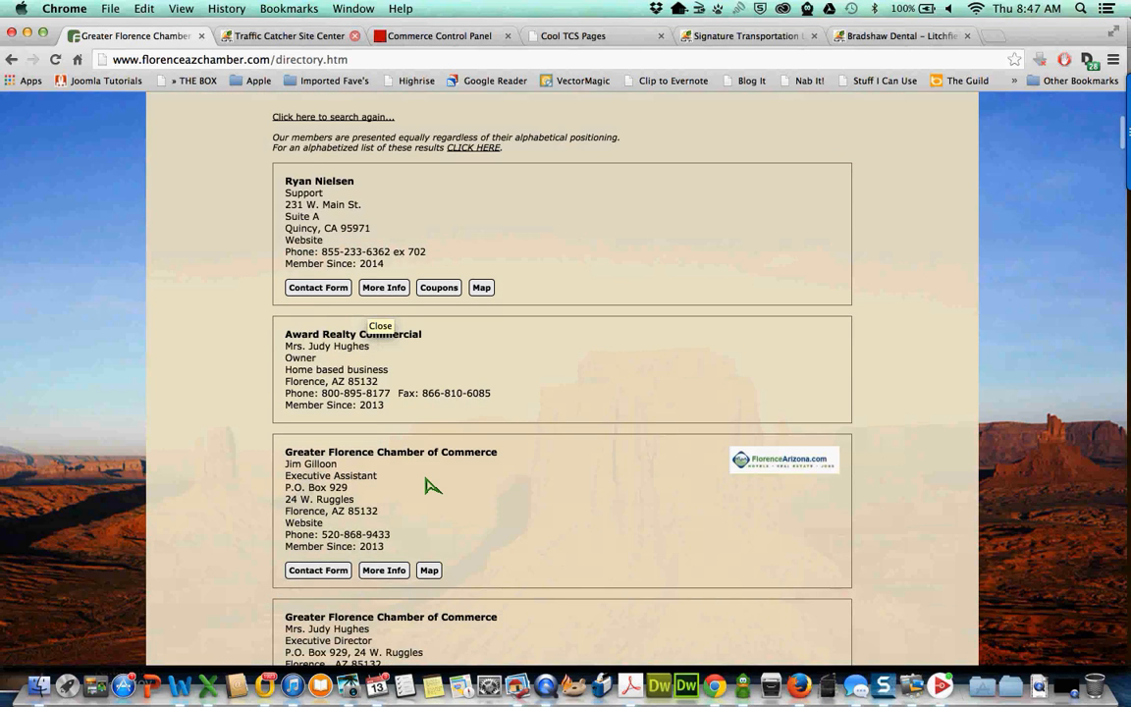
{"action": "scroll", "coordinate": [433, 485], "scroll_direction": "down", "scroll_amount": 1}
{"action": "scroll", "coordinate": [430, 485], "scroll_direction": "up", "scroll_amount": 6}
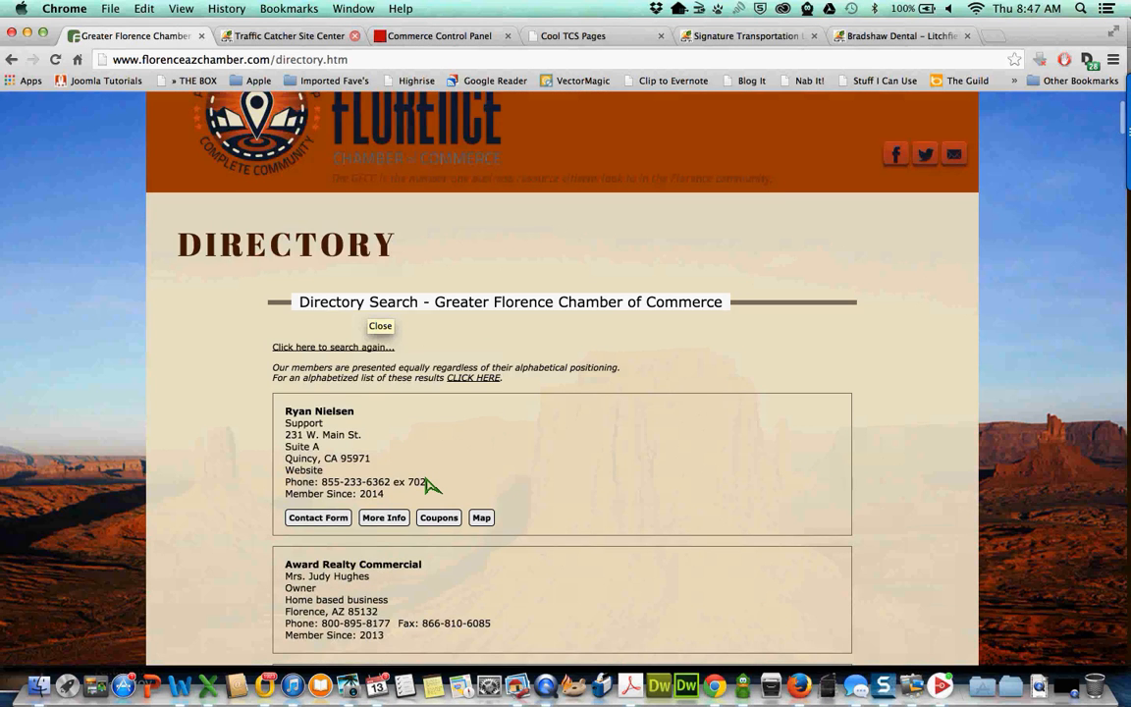
{"action": "scroll", "coordinate": [430, 485], "scroll_direction": "up", "scroll_amount": 3}
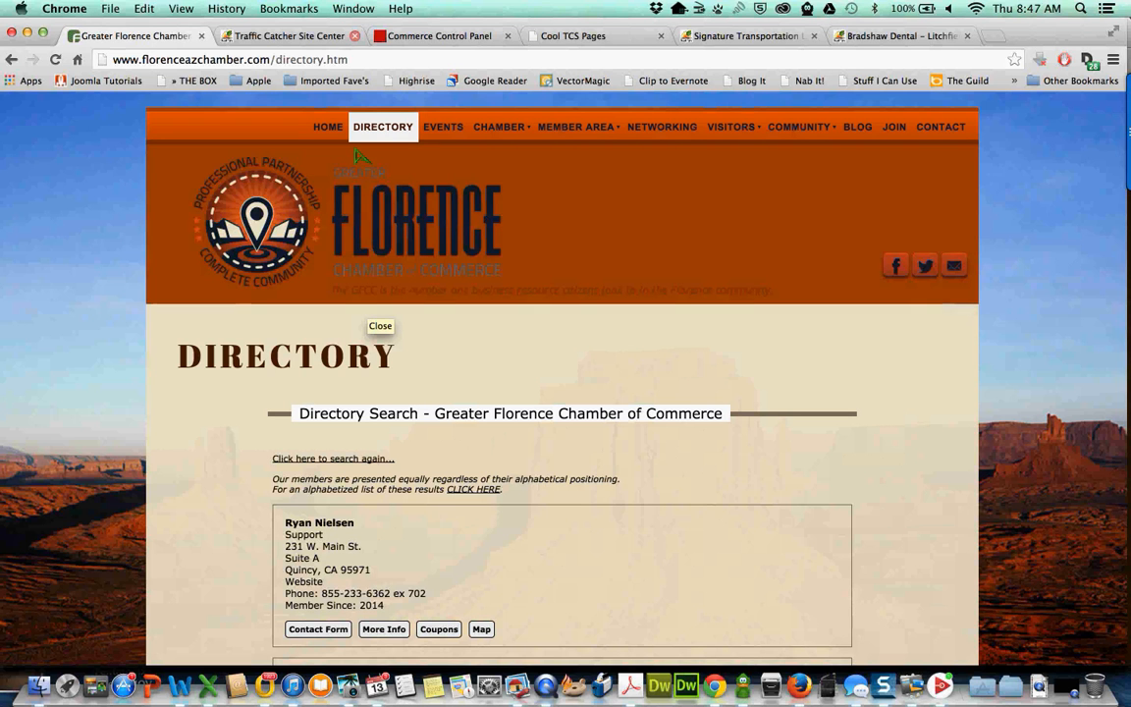
- From the Traffic Catcher Site Center's Broadcasting section, open the Member Coupons page showing the Super Sale coupon
{"action": "left_click", "coordinate": [308, 39]}
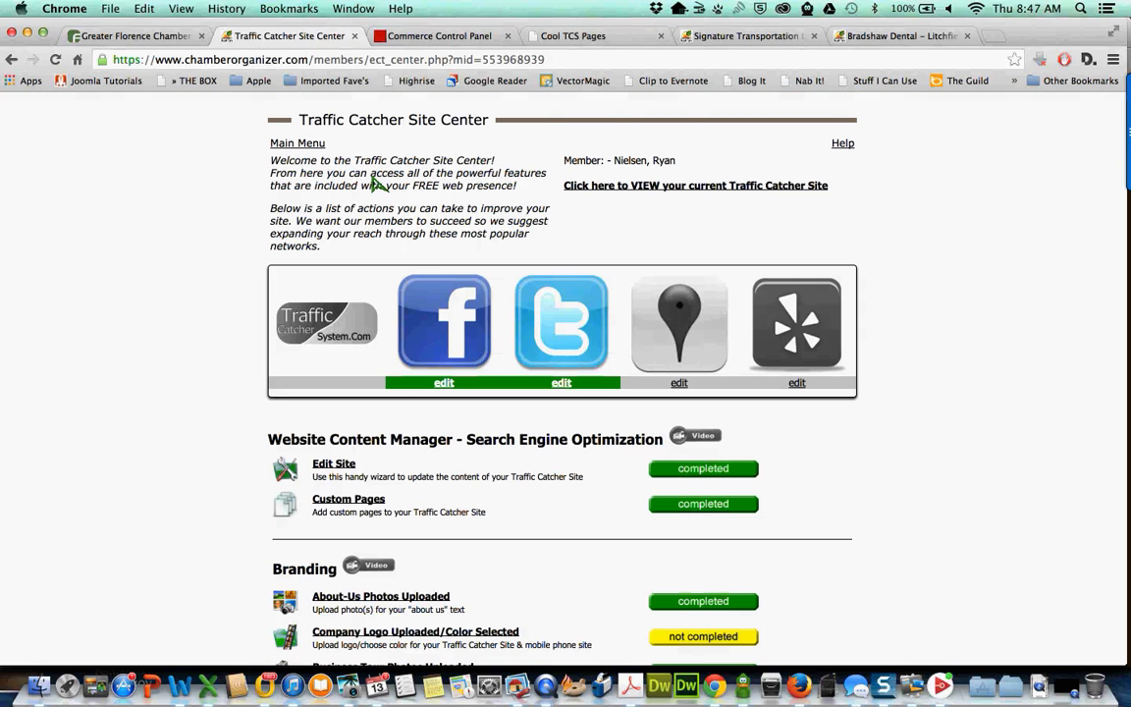
{"action": "scroll", "coordinate": [376, 185], "scroll_direction": "down", "scroll_amount": 2}
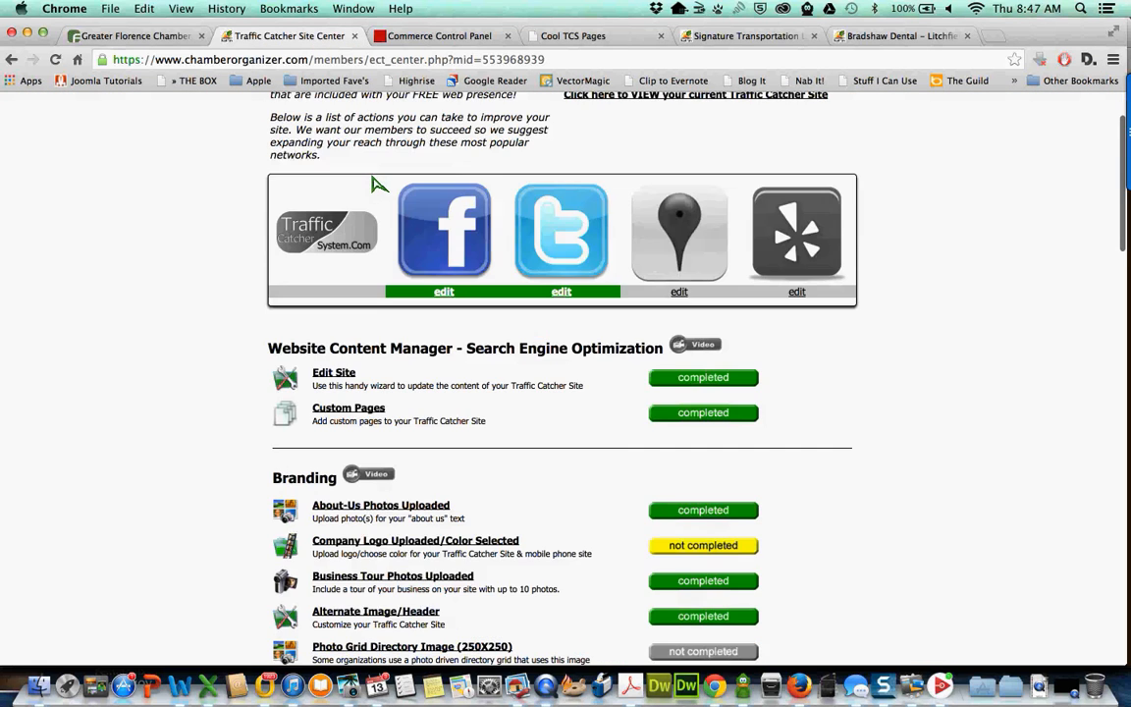
{"action": "scroll", "coordinate": [376, 185], "scroll_direction": "up", "scroll_amount": 2}
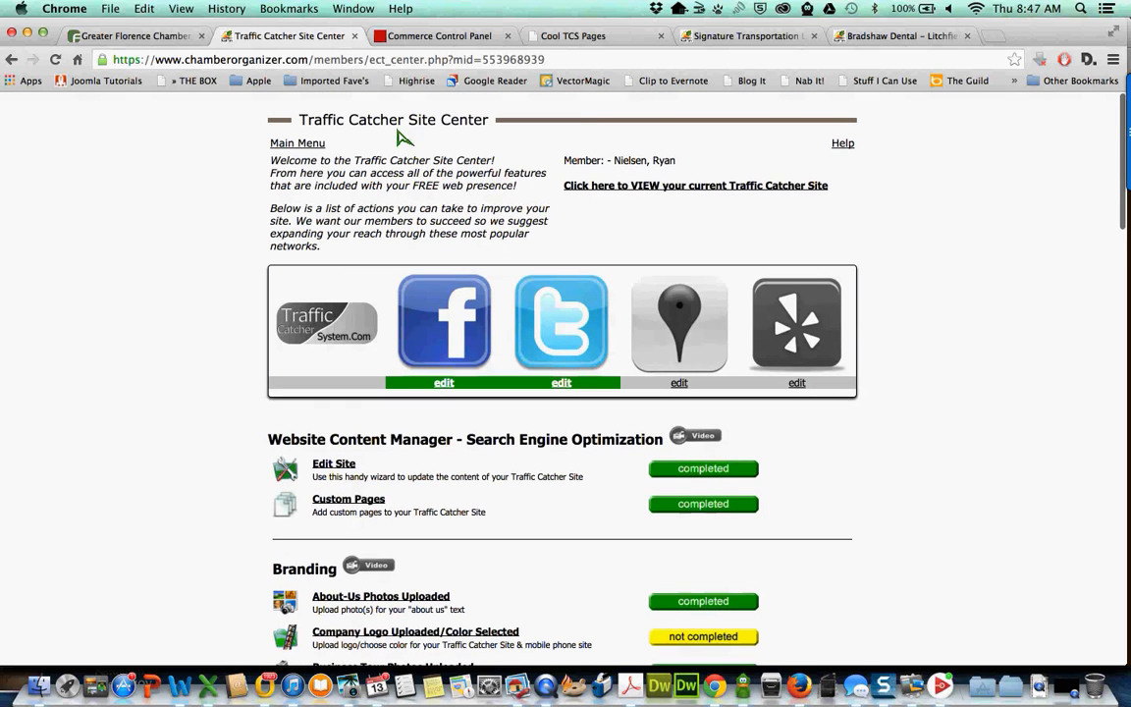
{"action": "scroll", "coordinate": [473, 265], "scroll_direction": "down", "scroll_amount": 1}
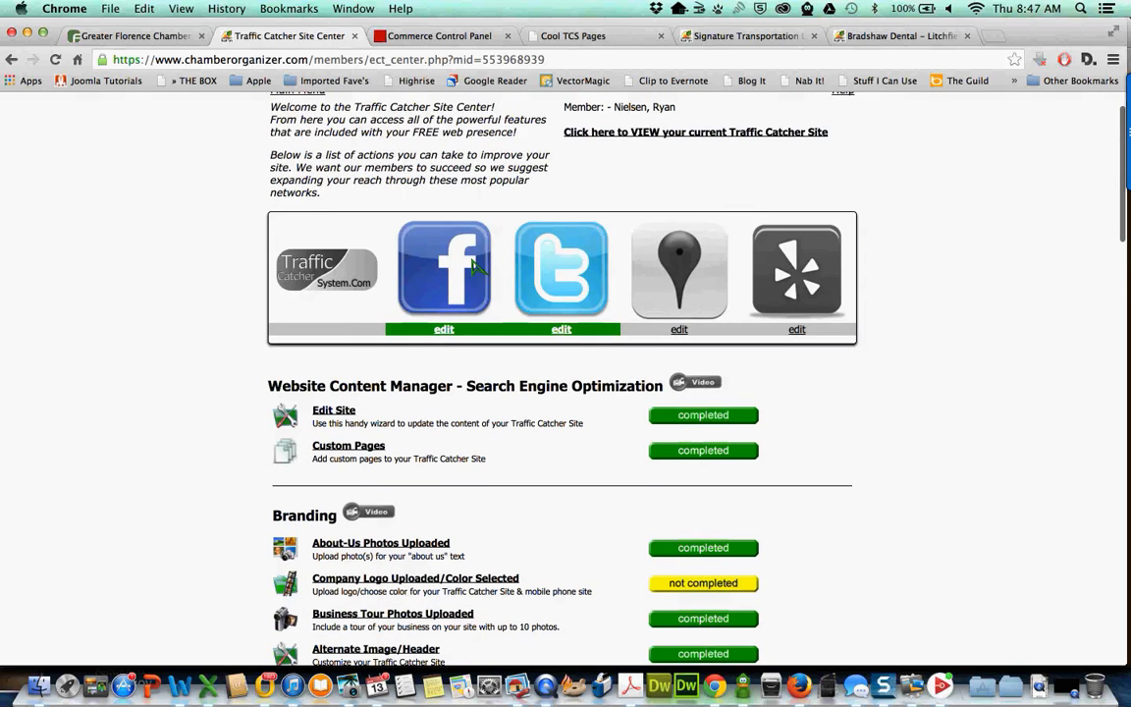
{"action": "scroll", "coordinate": [472, 266], "scroll_direction": "down", "scroll_amount": 8}
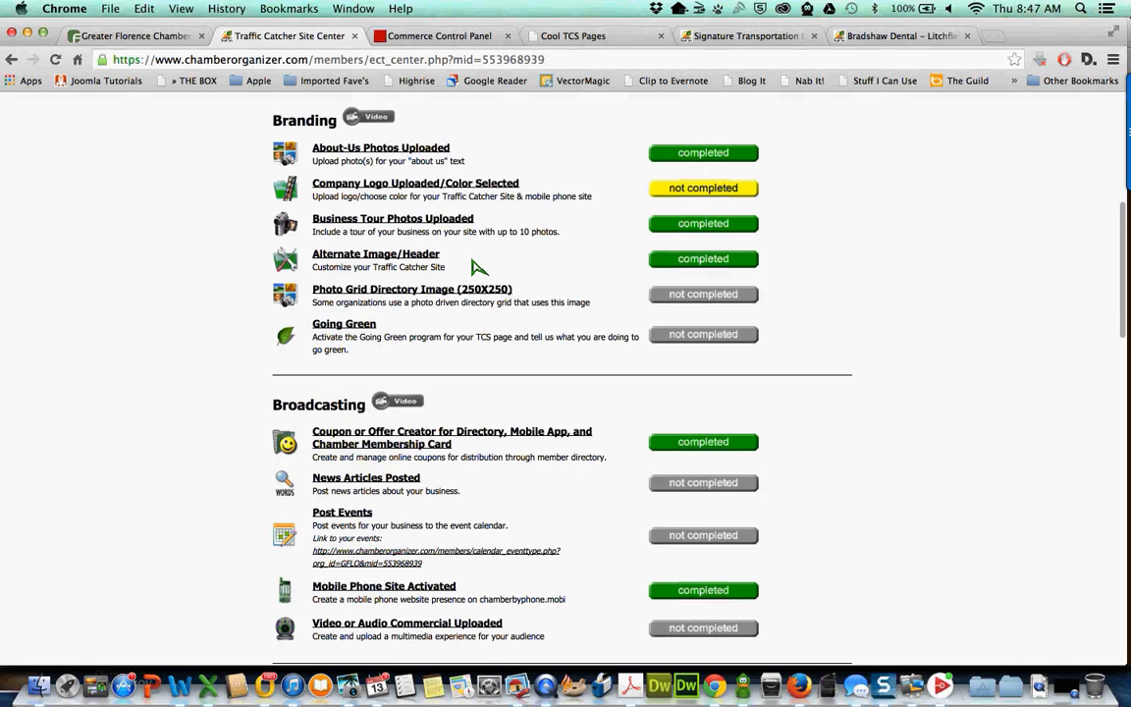
{"action": "scroll", "coordinate": [472, 224], "scroll_direction": "down", "scroll_amount": 2}
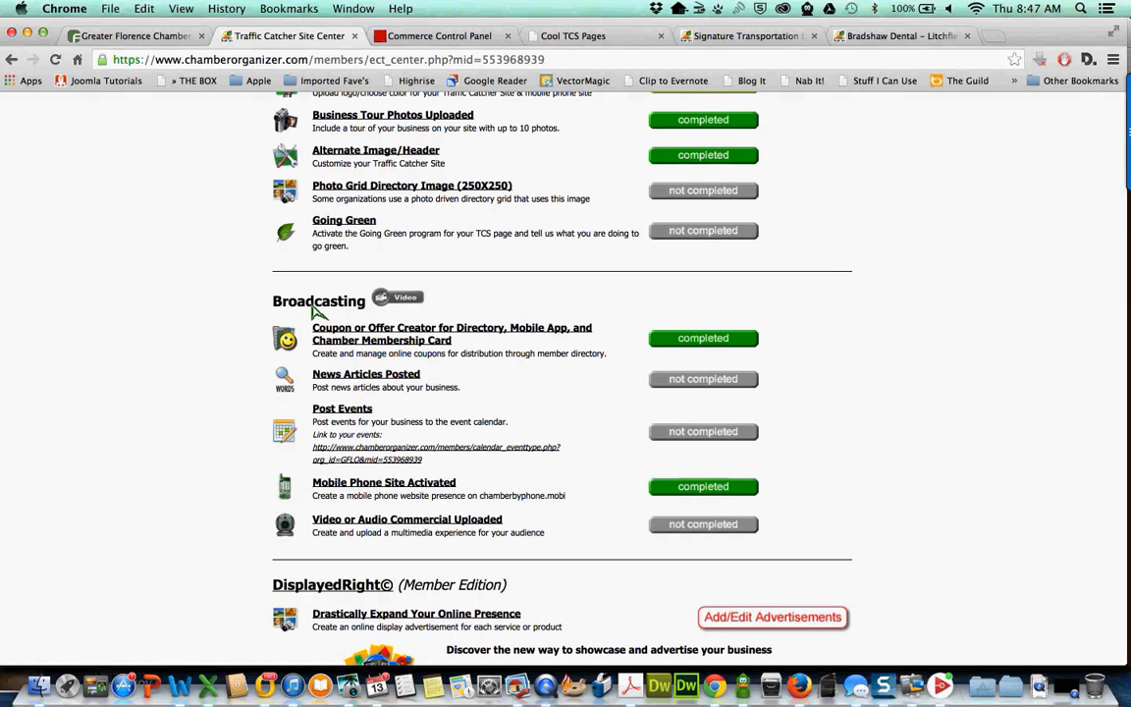
{"action": "left_click", "coordinate": [390, 337]}
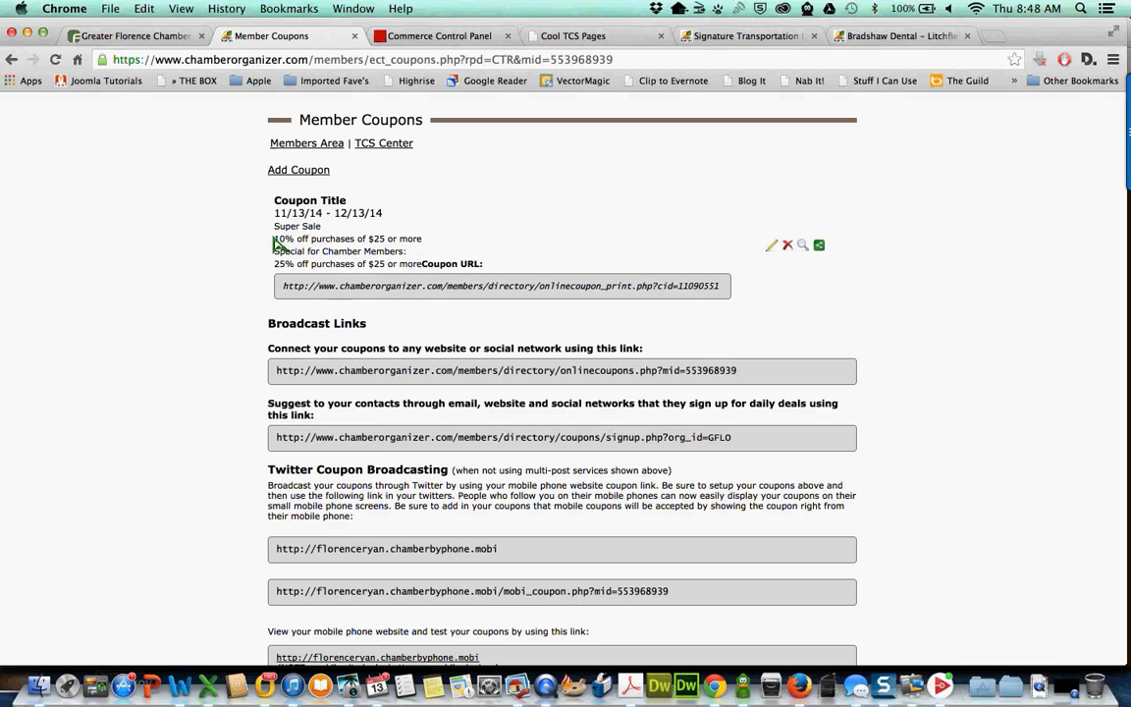
- Go back to the Traffic Catcher Site Center, then to the main members area
{"action": "left_click", "coordinate": [381, 148]}
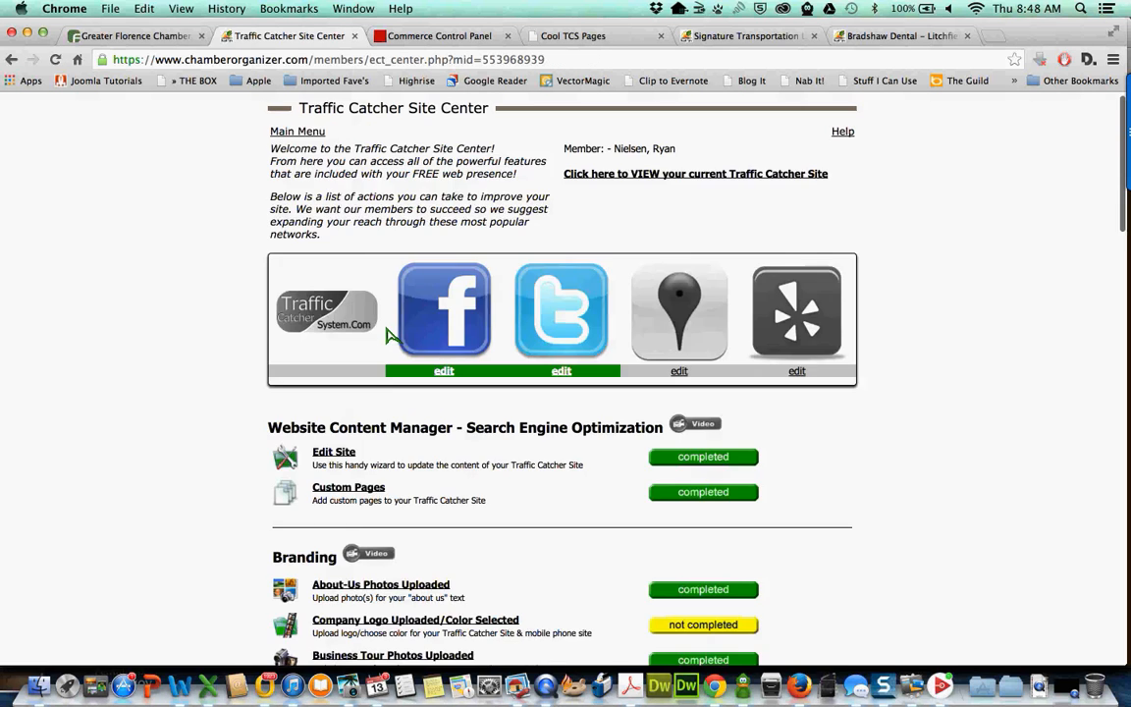
{"action": "scroll", "coordinate": [390, 336], "scroll_direction": "down", "scroll_amount": 10}
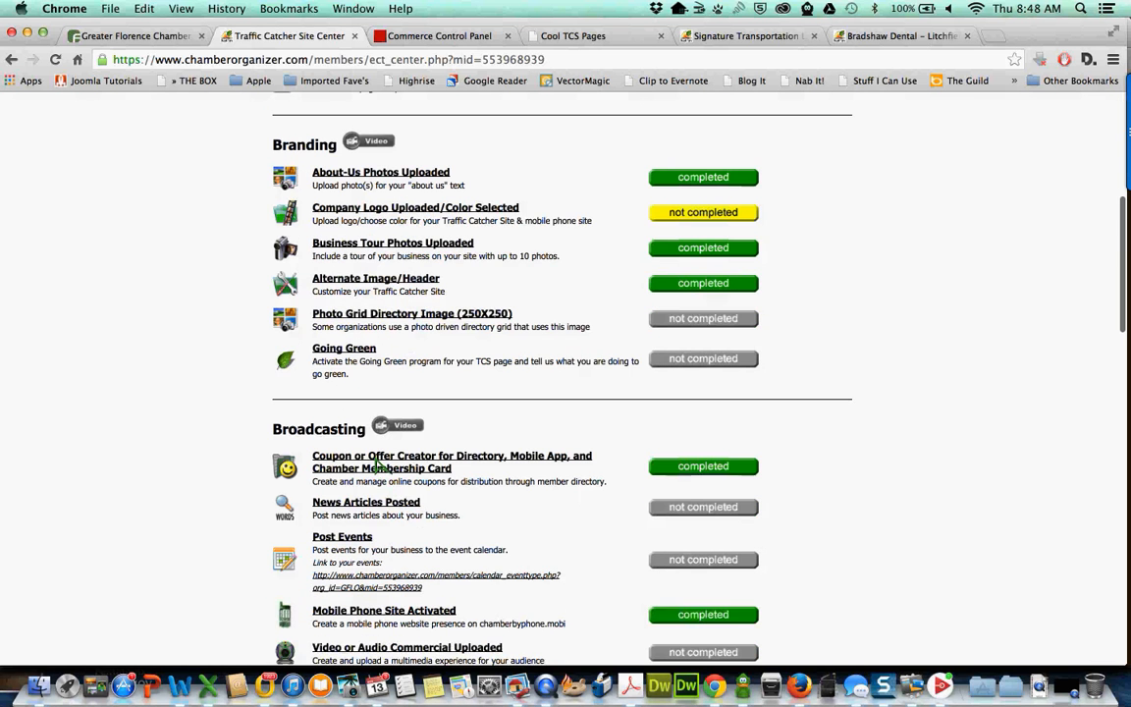
{"action": "scroll", "coordinate": [379, 464], "scroll_direction": "up", "scroll_amount": 10}
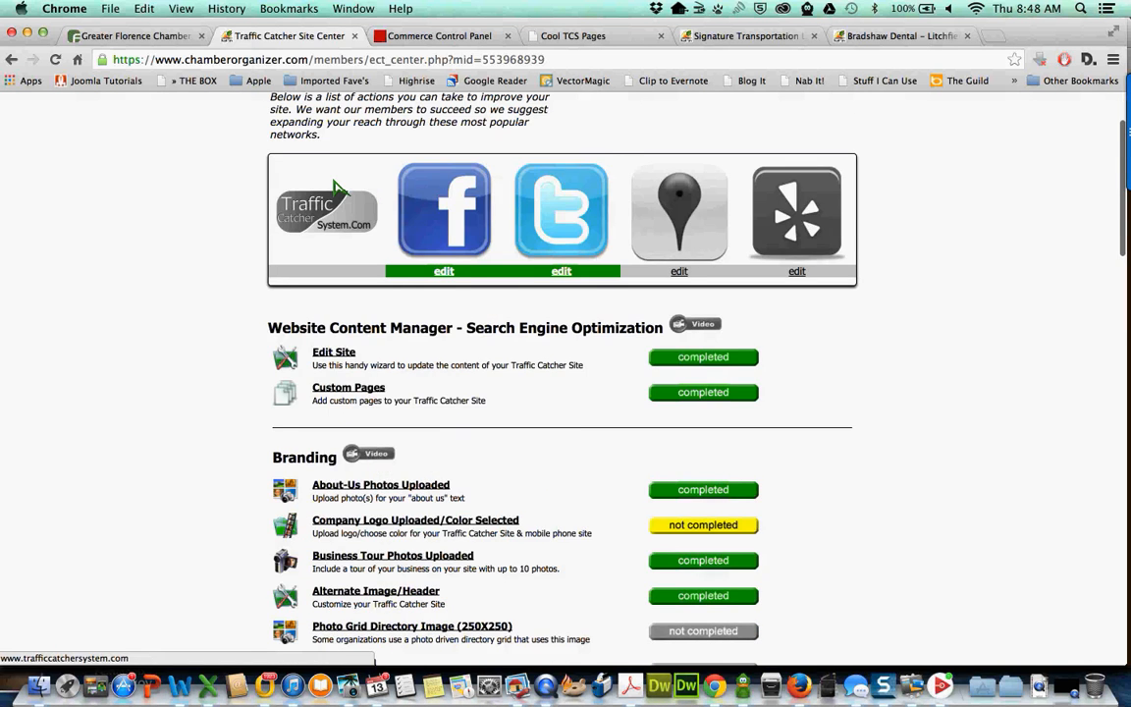
{"action": "left_click", "coordinate": [299, 148]}
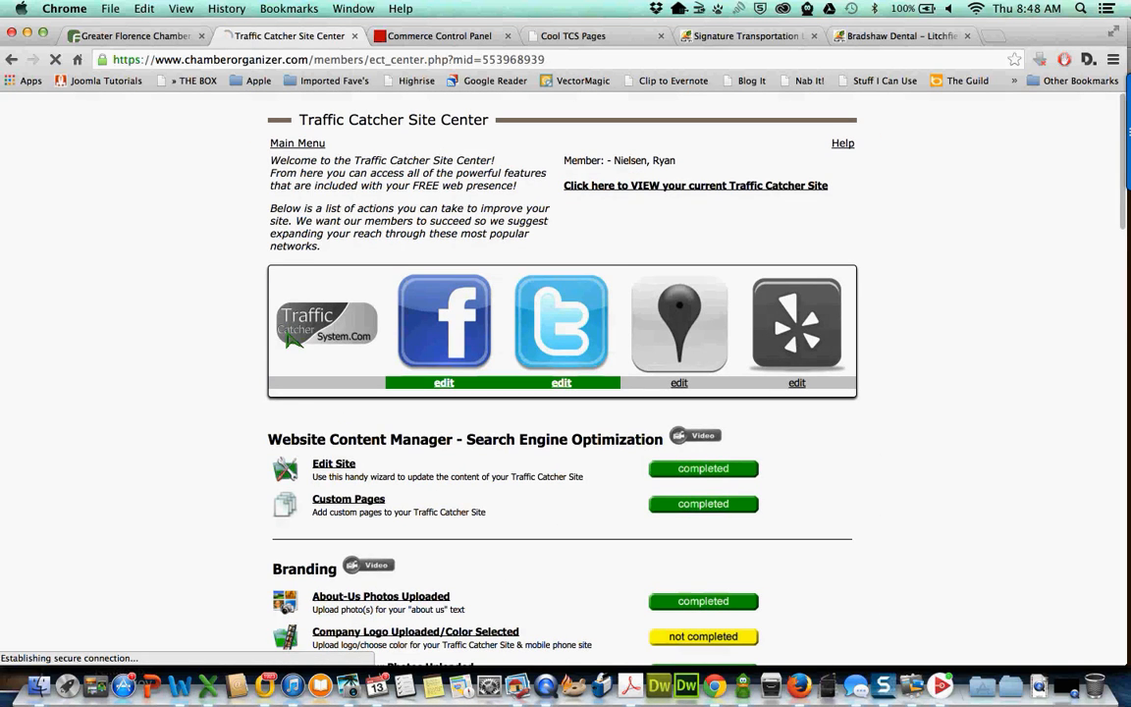
{"action": "scroll", "coordinate": [293, 339], "scroll_direction": "down", "scroll_amount": 5}
{"action": "scroll", "coordinate": [327, 428], "scroll_direction": "down", "scroll_amount": 1}
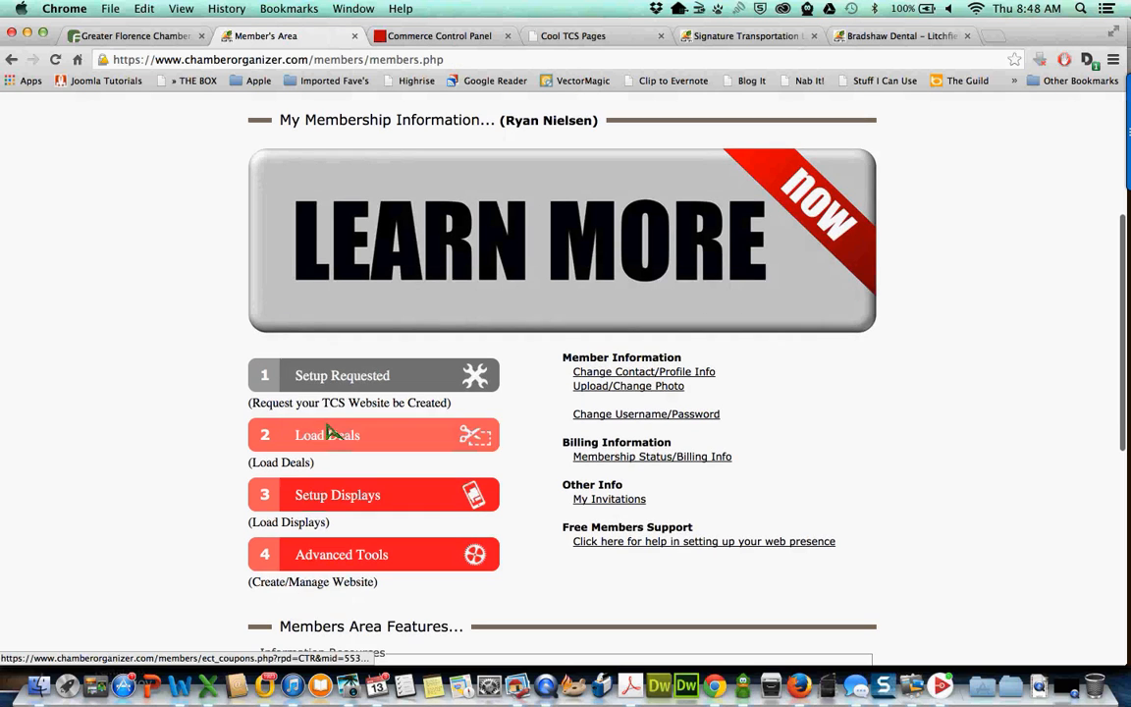
- Check the member's coupon deals, then return to the Member's Area to view its four setup steps
{"action": "left_click", "coordinate": [320, 437]}
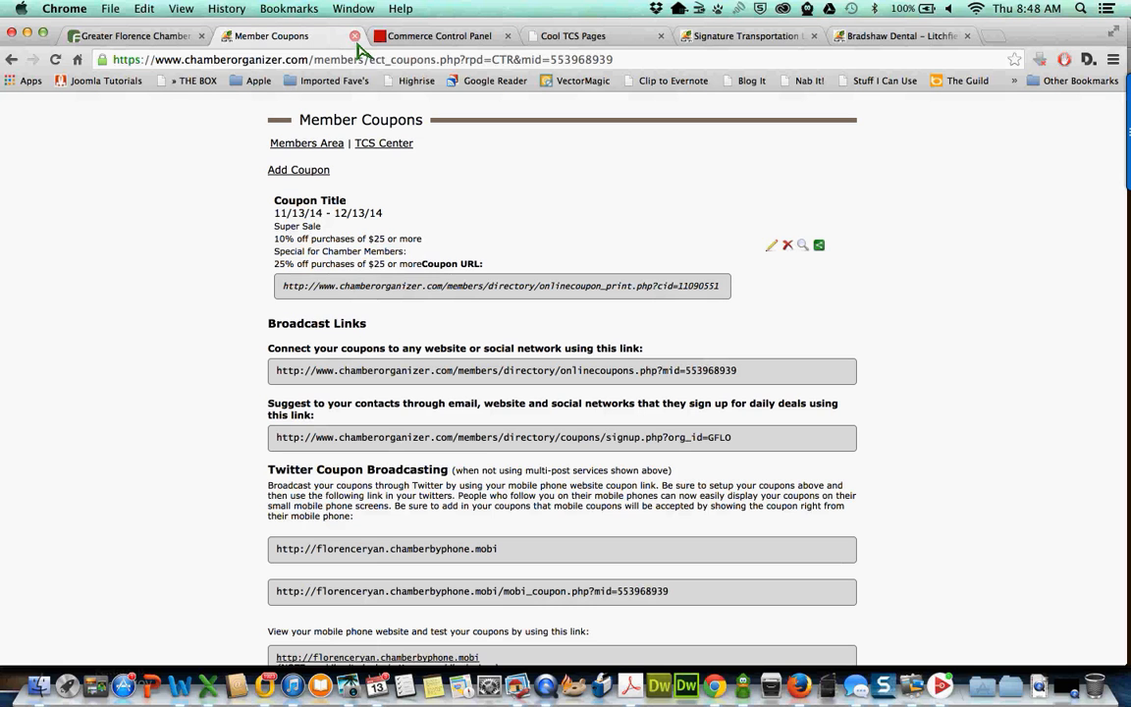
{"action": "left_click", "coordinate": [310, 144]}
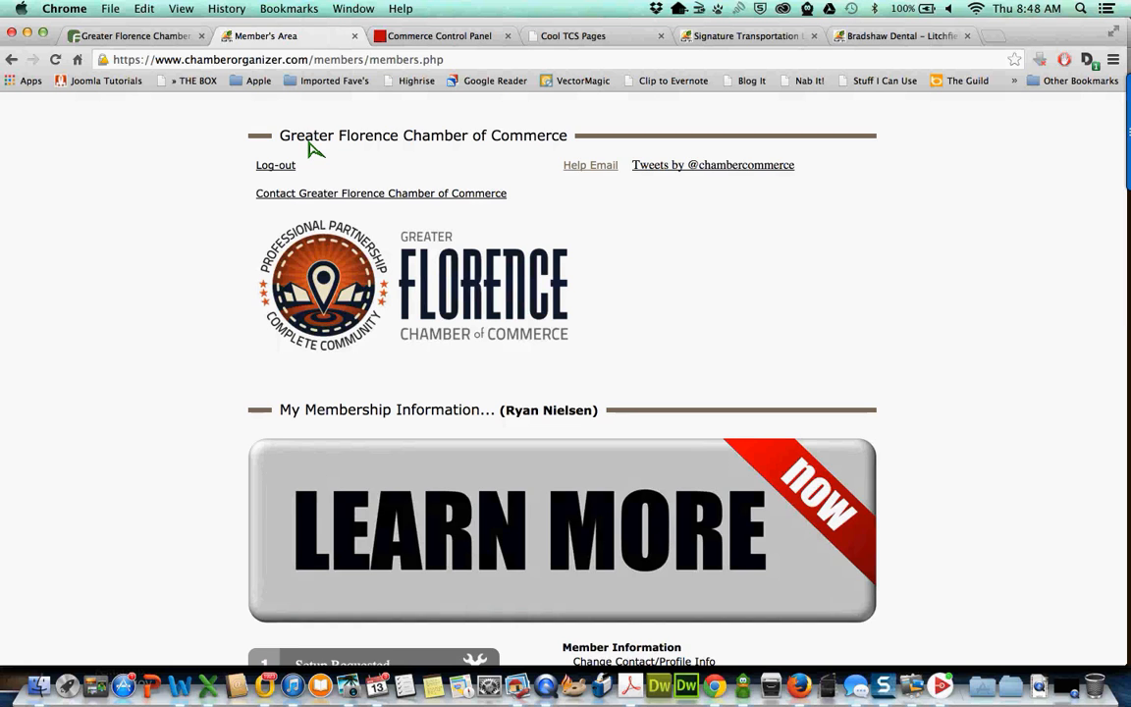
{"action": "scroll", "coordinate": [313, 148], "scroll_direction": "down", "scroll_amount": 1}
{"action": "scroll", "coordinate": [312, 148], "scroll_direction": "down", "scroll_amount": 5}
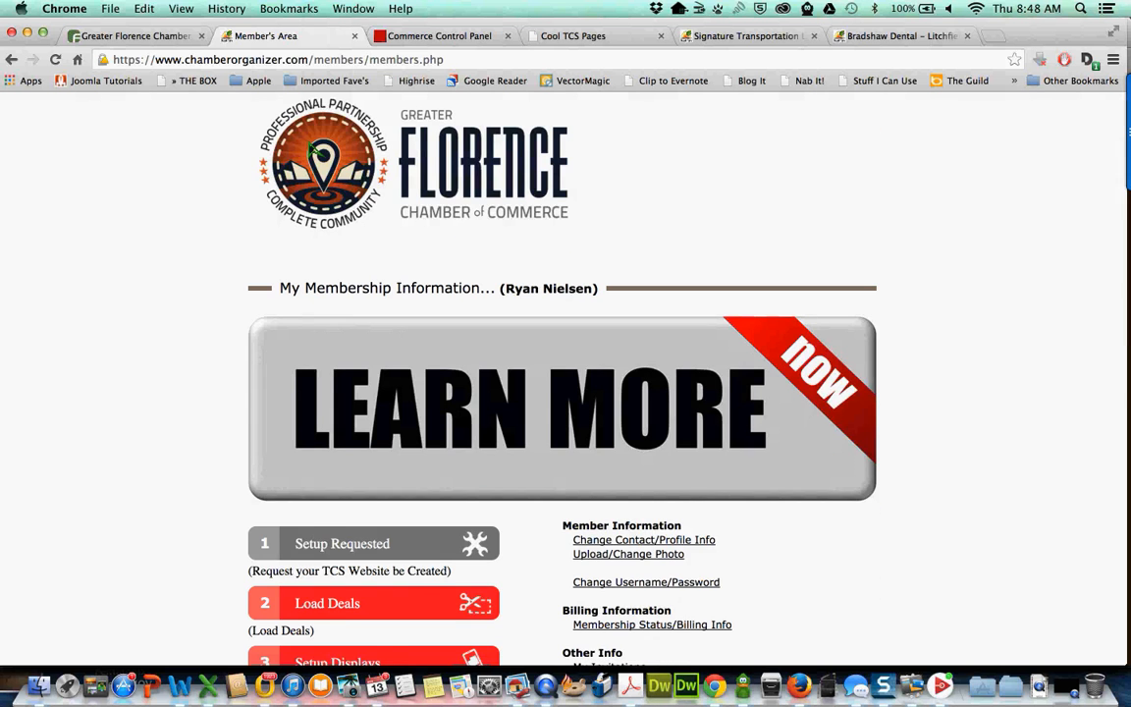
{"action": "scroll", "coordinate": [312, 148], "scroll_direction": "down", "scroll_amount": 2}
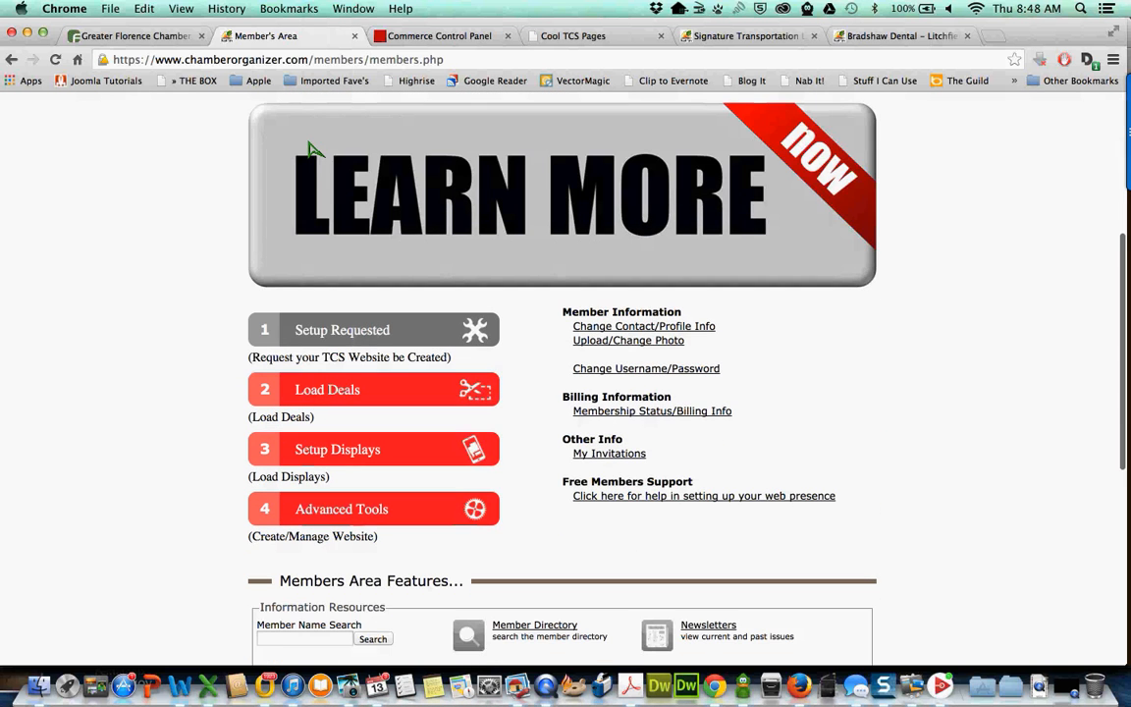